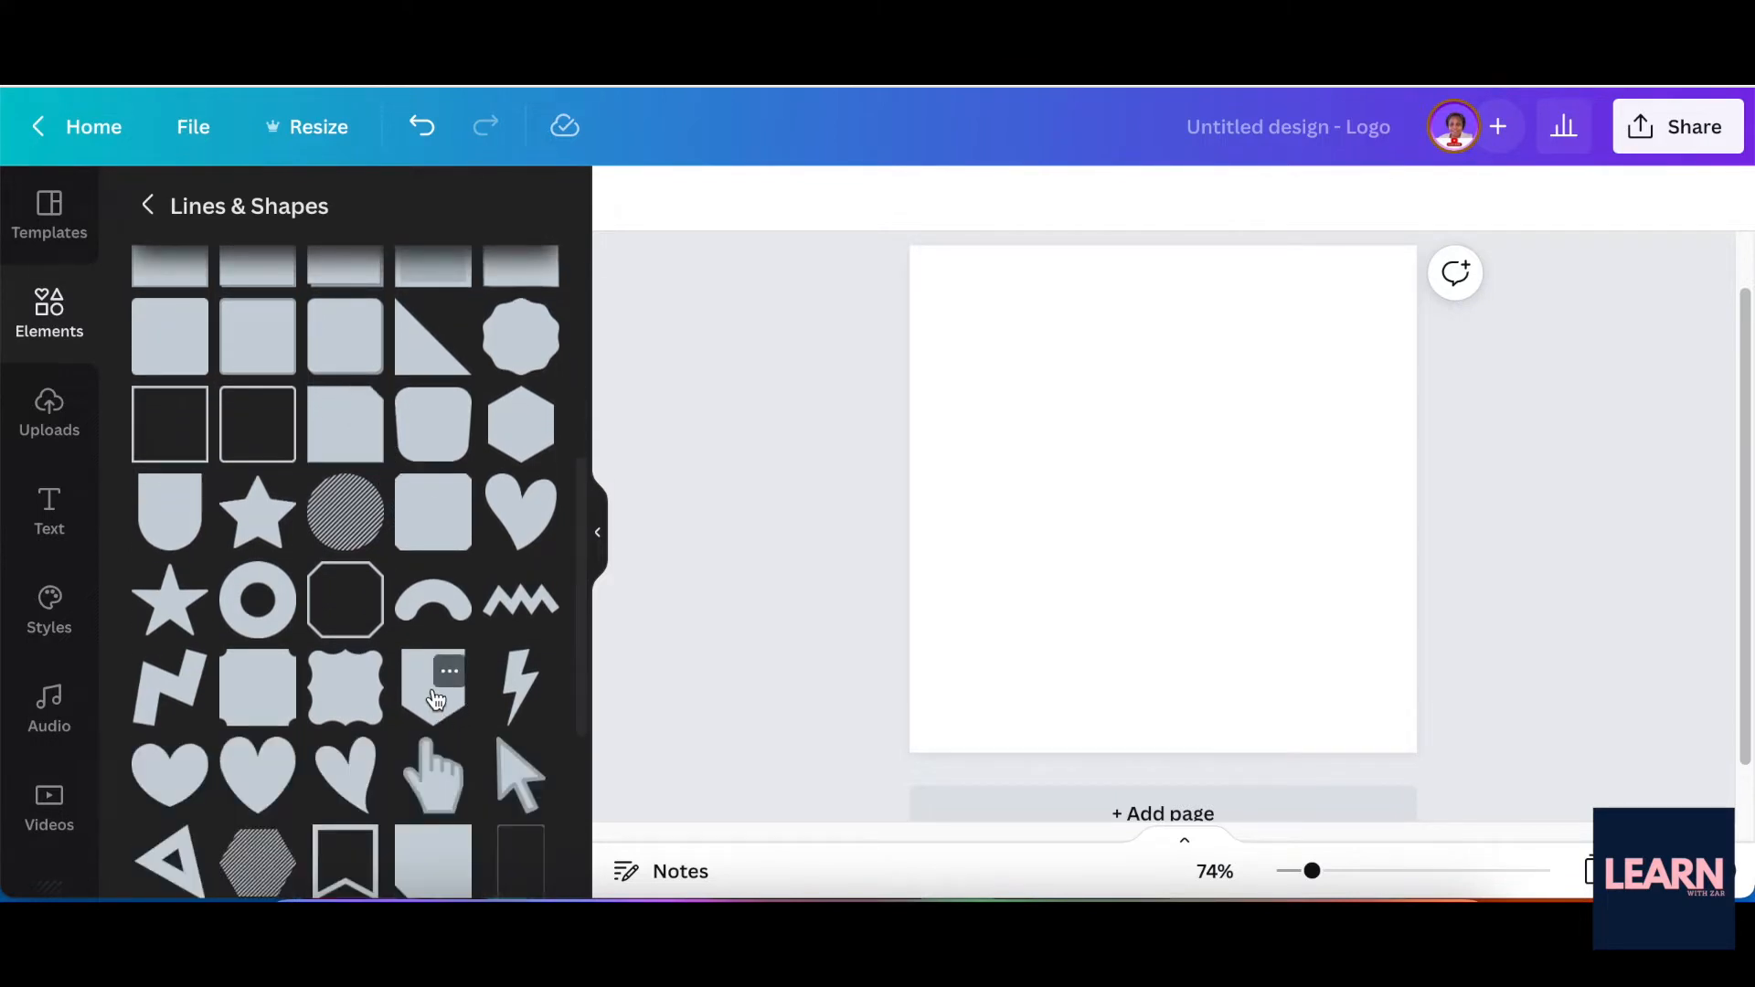
Step: Add the square banner shape with a pointed lower edge to the page and fill it with the default medium grey
{"action": "left_click", "coordinate": [436, 700]}
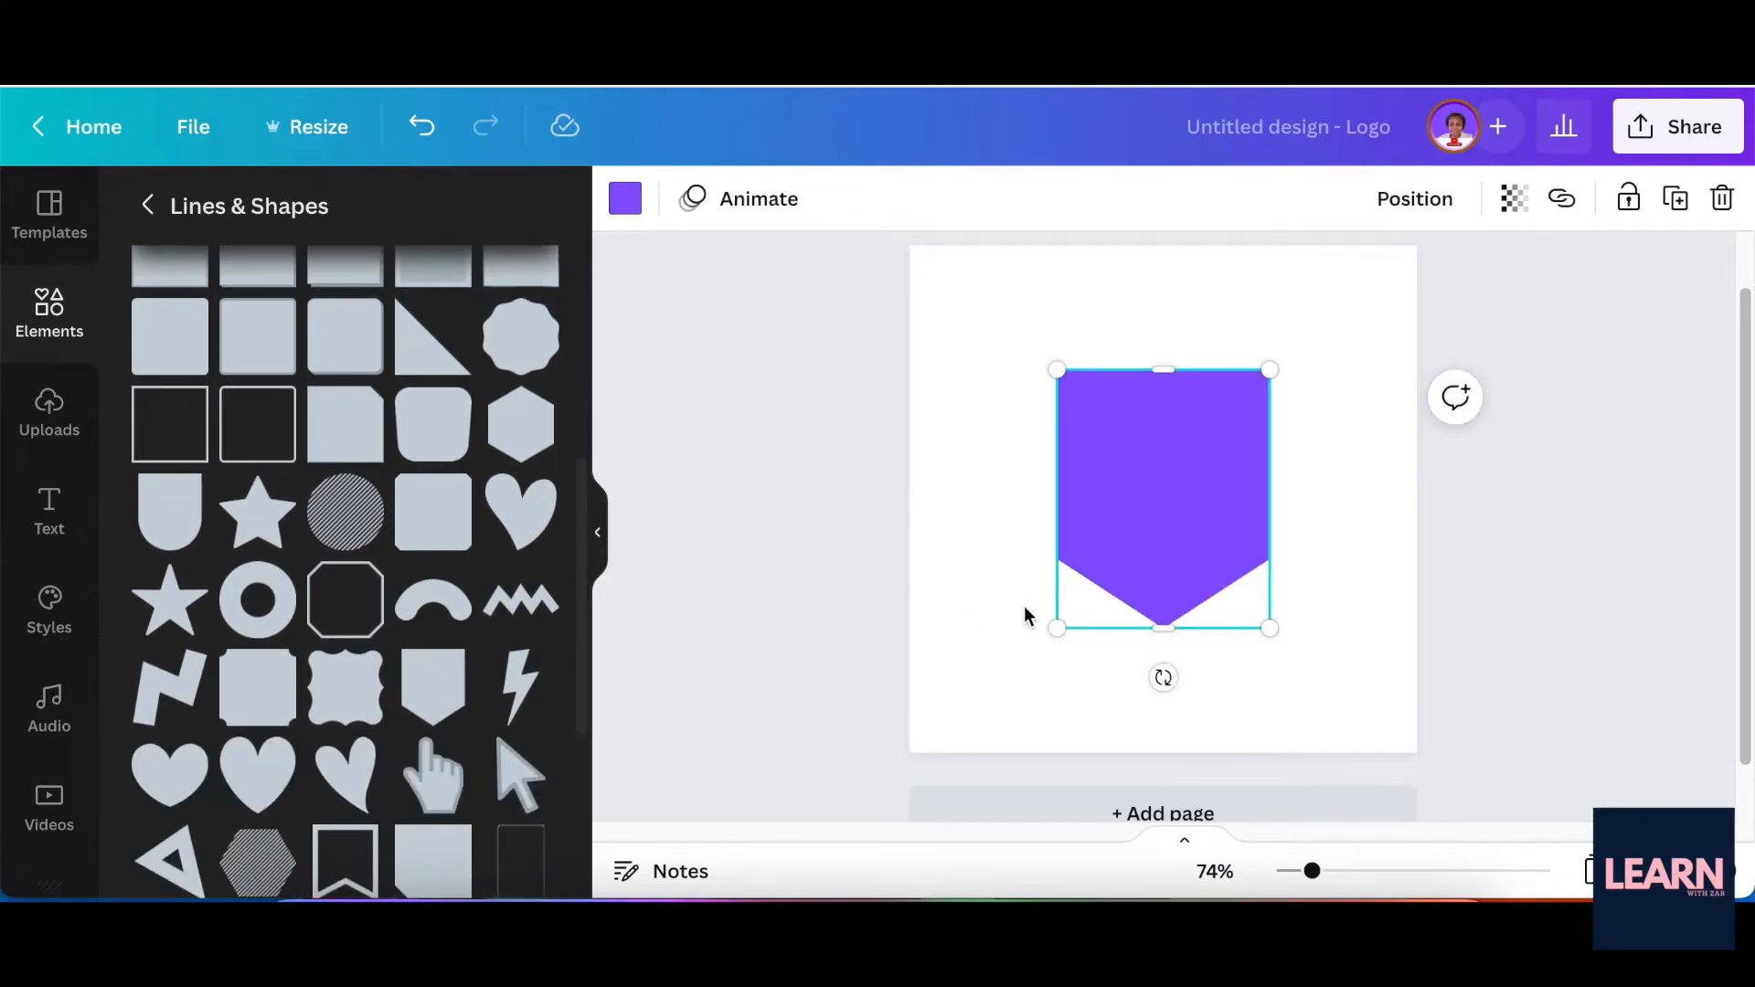
{"action": "left_click", "coordinate": [625, 199]}
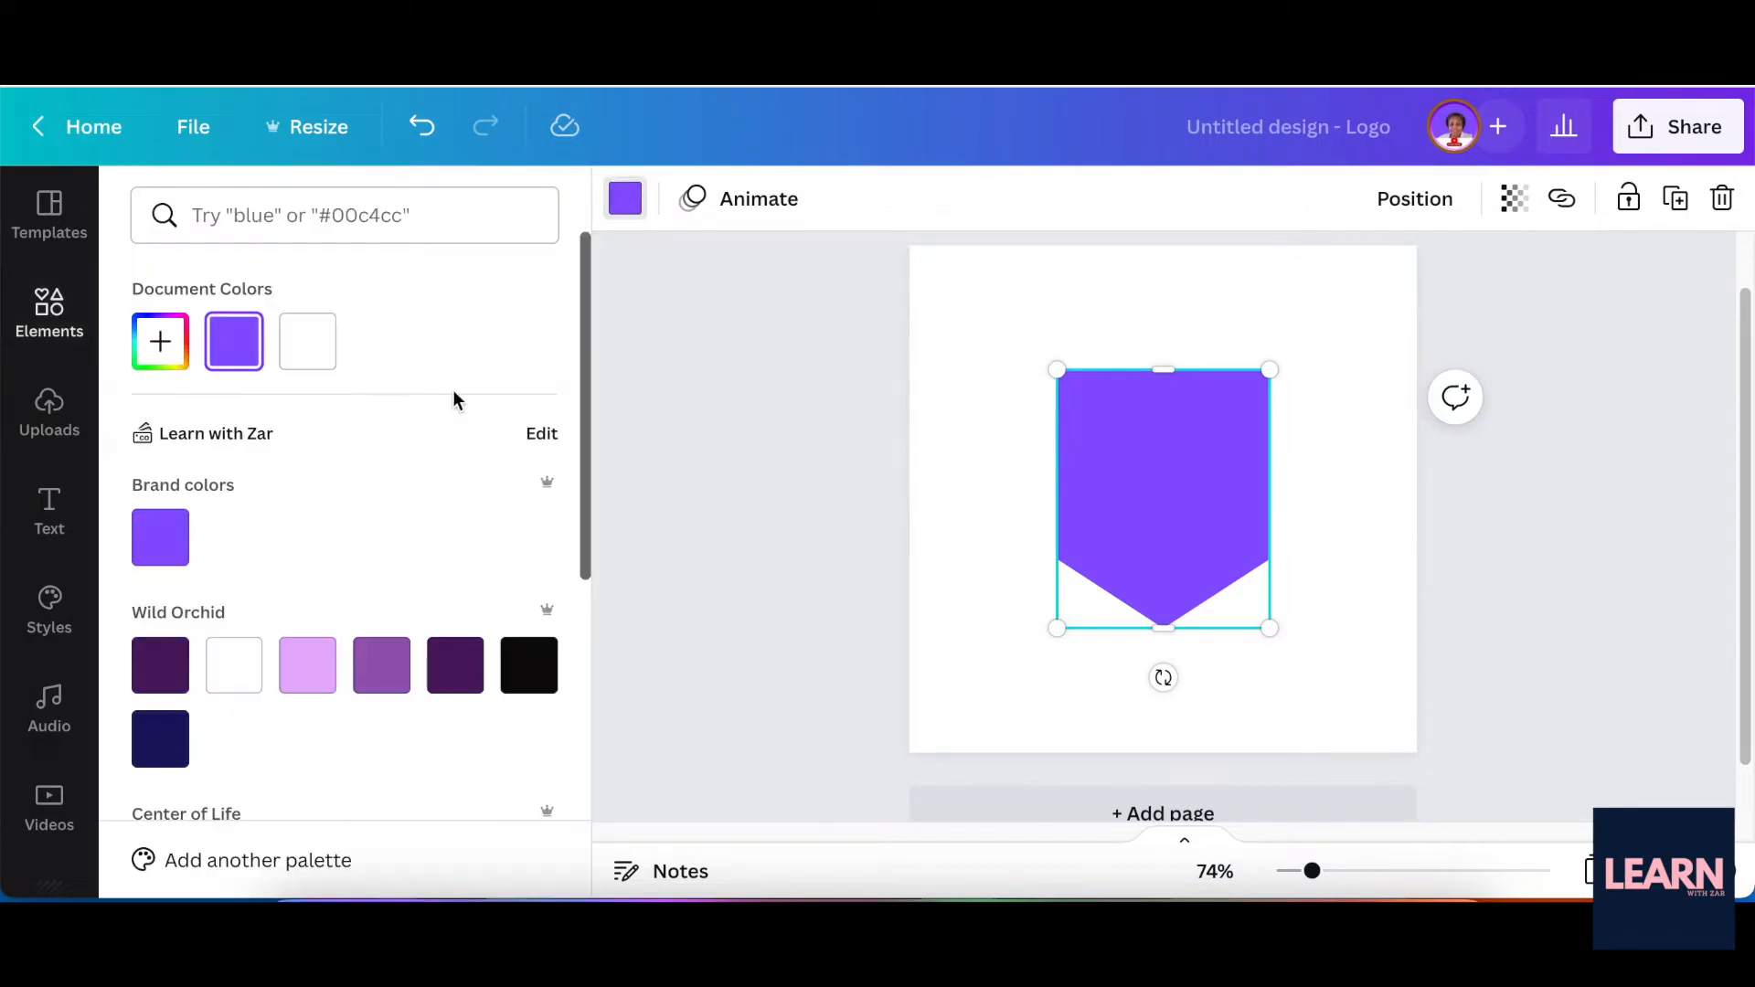
{"action": "scroll", "coordinate": [280, 612], "scroll_direction": "down", "scroll_amount": 1}
{"action": "scroll", "coordinate": [279, 613], "scroll_direction": "down", "scroll_amount": 3}
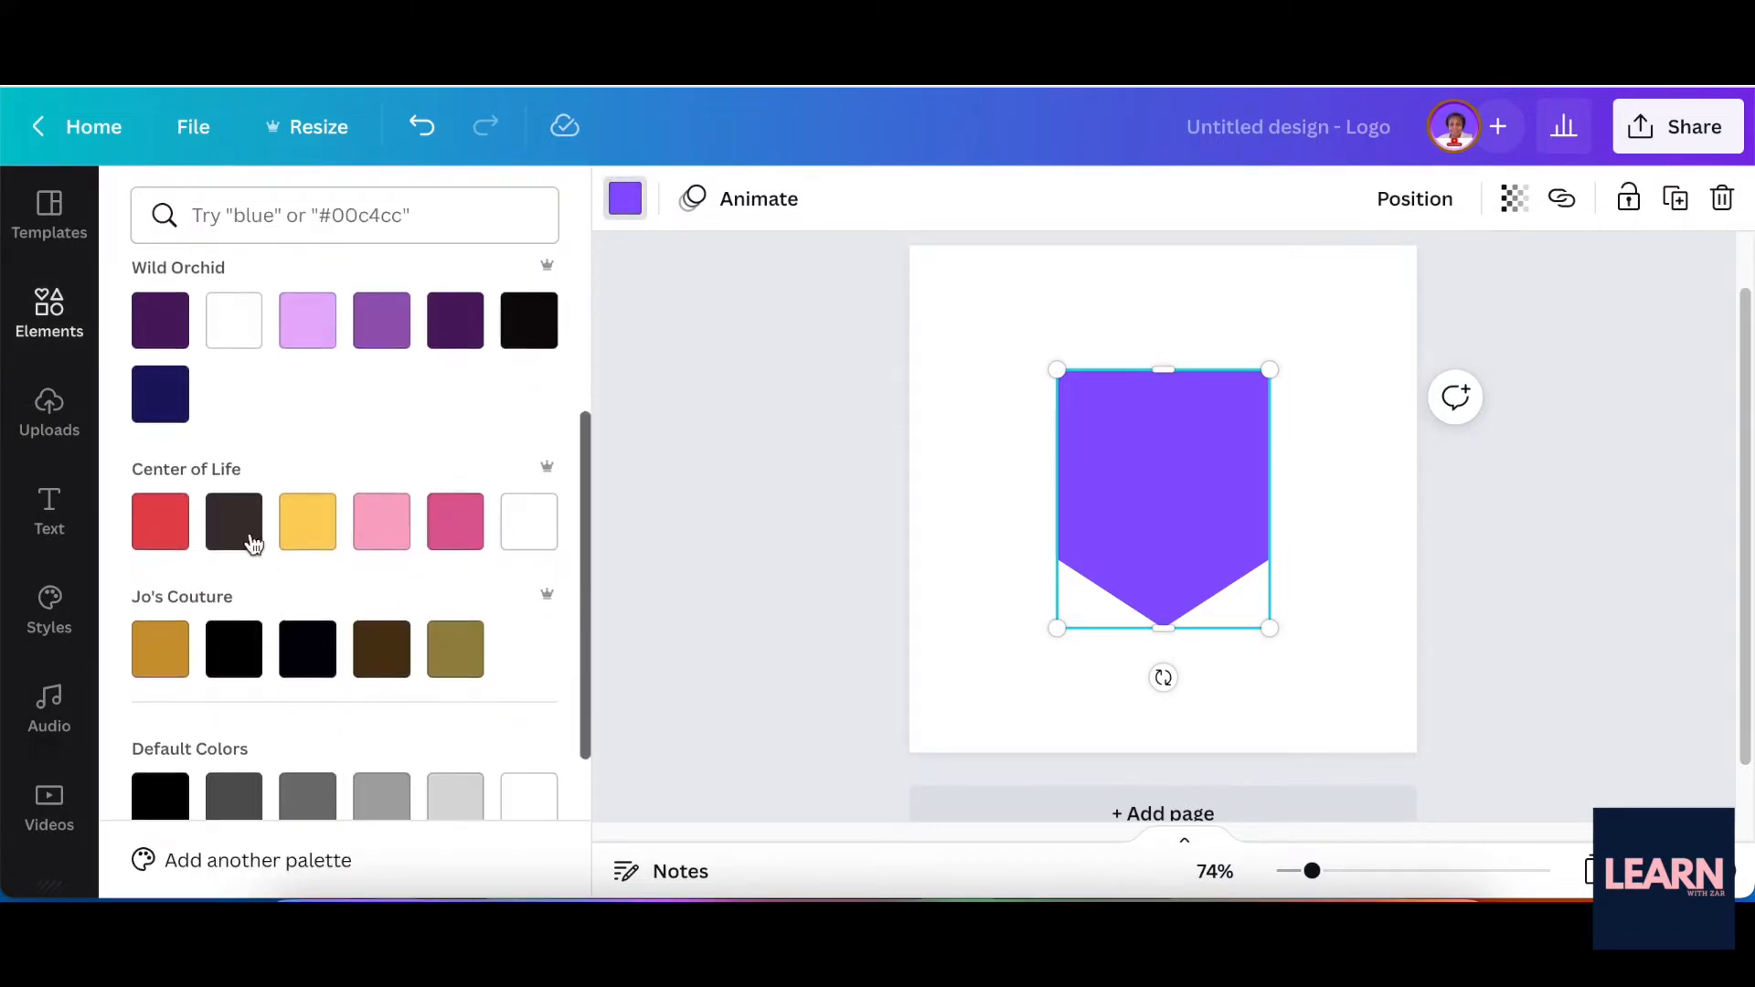
{"action": "scroll", "coordinate": [252, 539], "scroll_direction": "down", "scroll_amount": 3}
{"action": "scroll", "coordinate": [256, 544], "scroll_direction": "down", "scroll_amount": 1}
{"action": "left_click", "coordinate": [382, 539]}
Step: Rotate the grey shape 180° into a house outline, scale it down and move it toward the page's left side
{"action": "left_click_drag", "start_coordinate": [1163, 677], "coordinate": [1163, 368]}
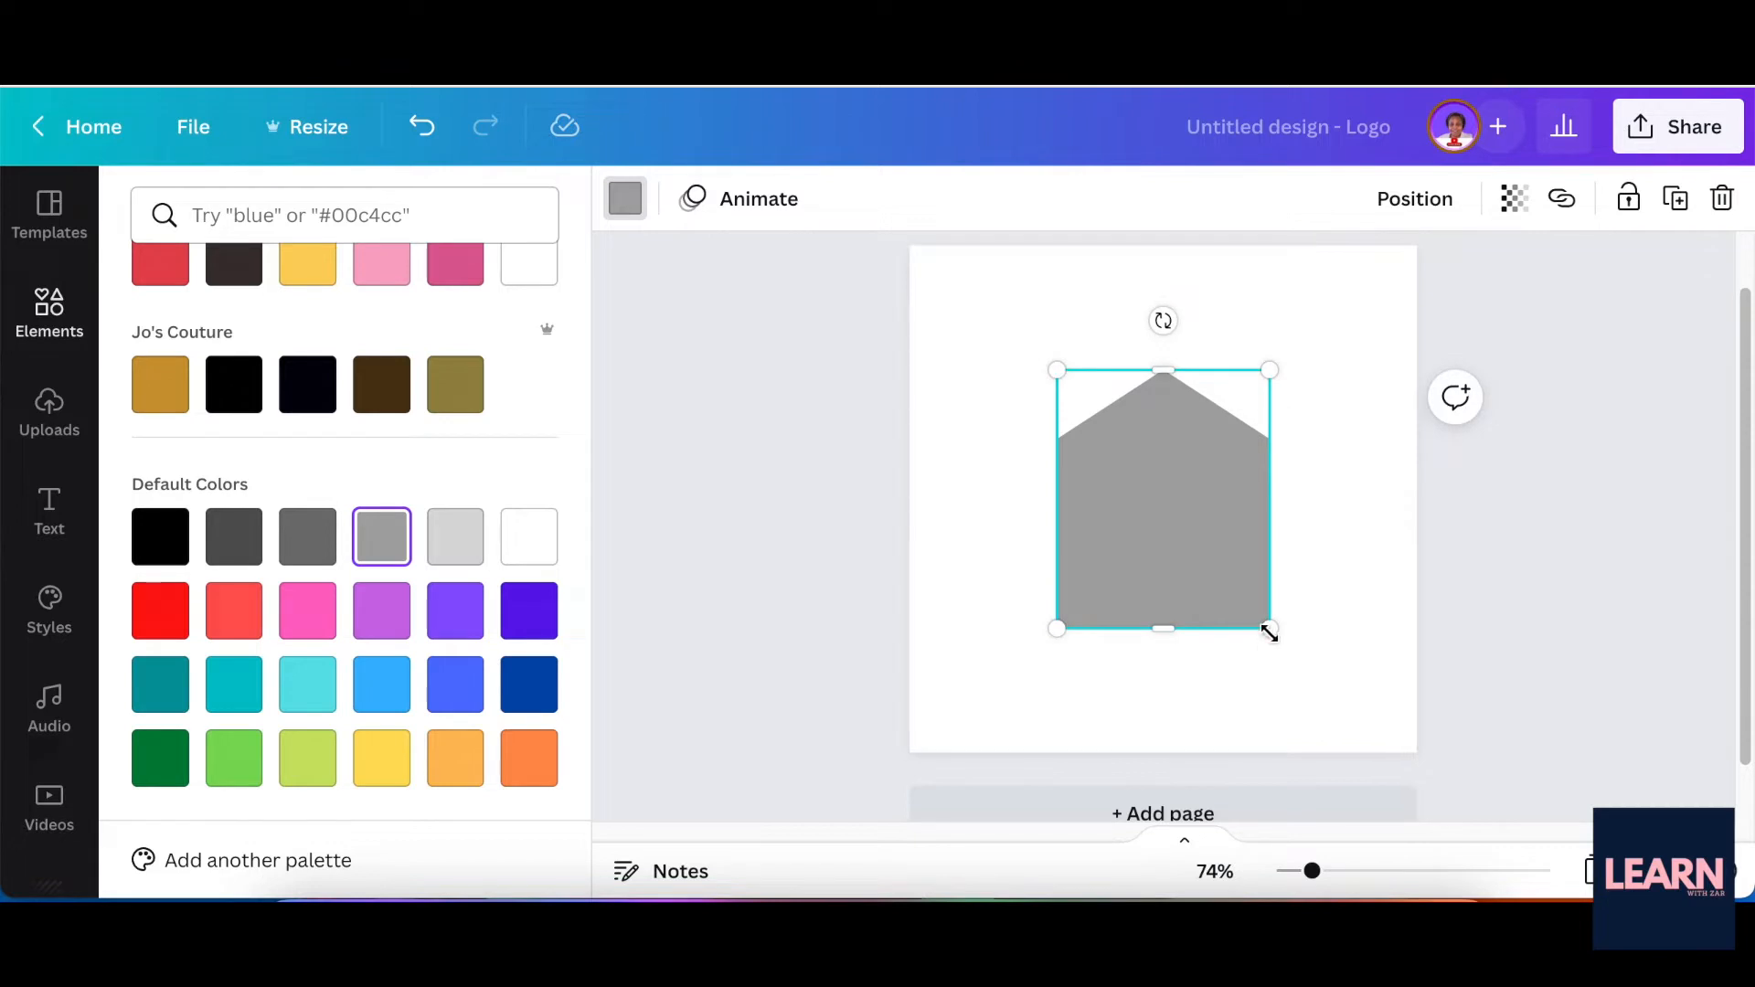
{"action": "left_click_drag", "start_coordinate": [1265, 619], "coordinate": [1102, 558]}
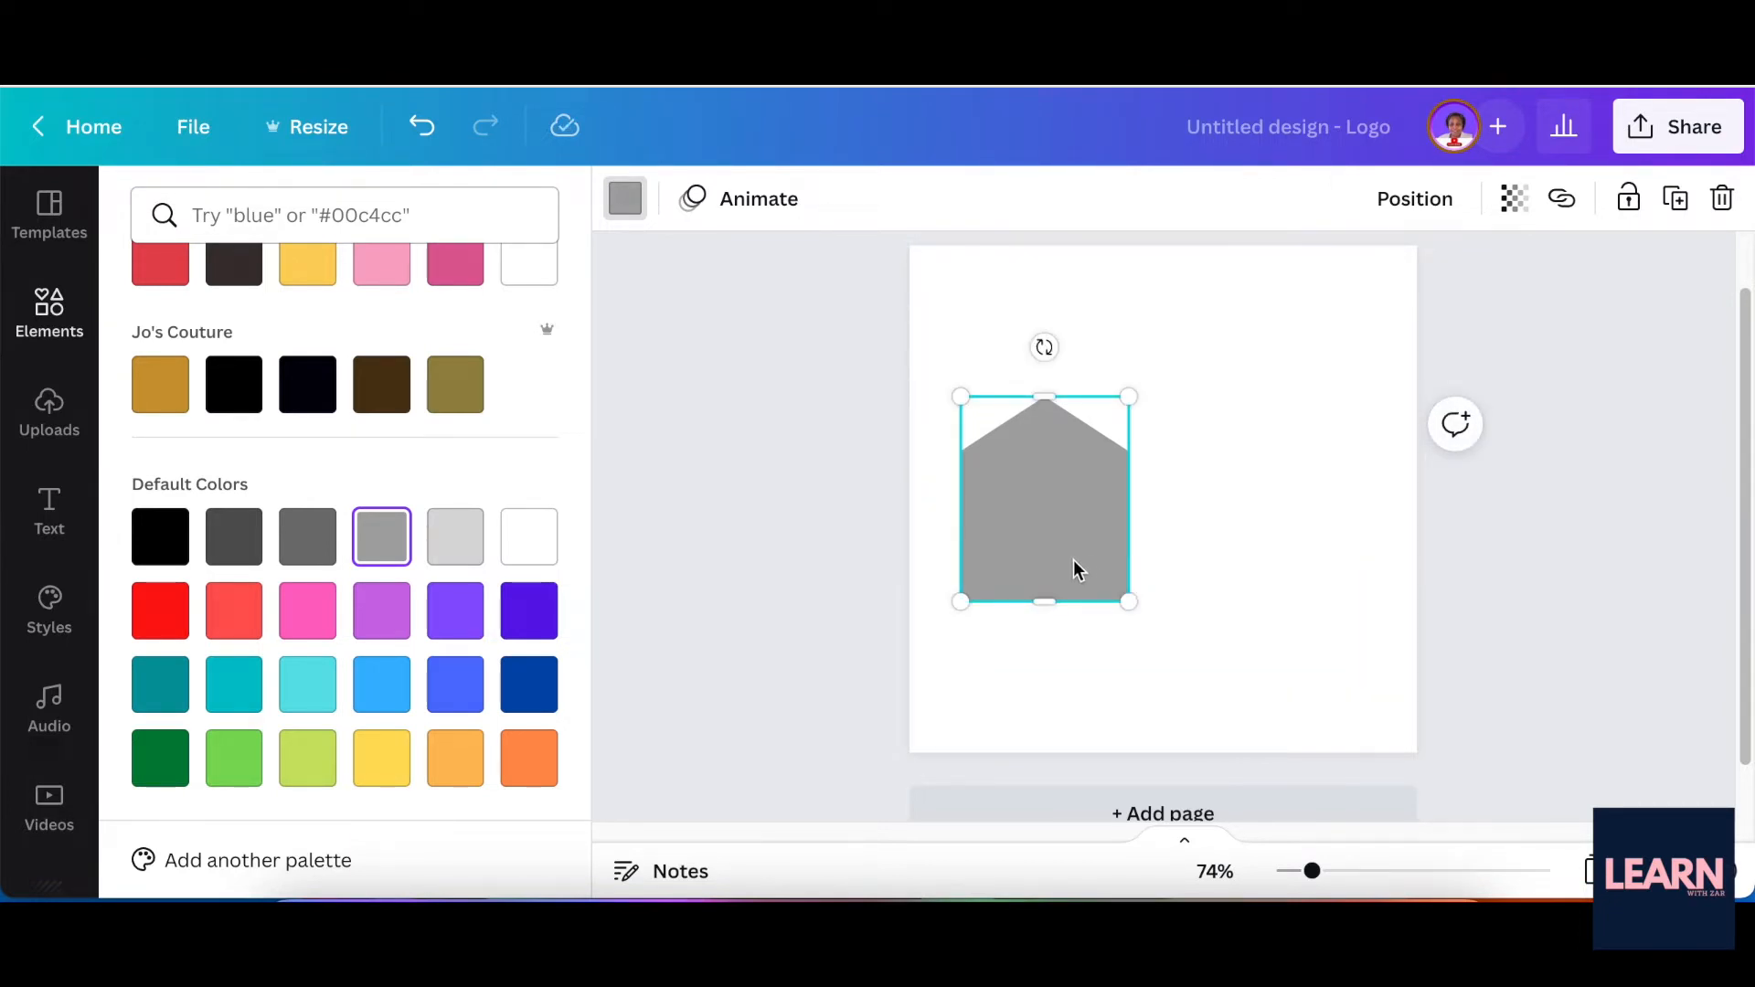
Step: Duplicate the grey house, align the copy half a house width to the right and fill it with the default yellow
{"action": "key", "text": "ctrl+d"}
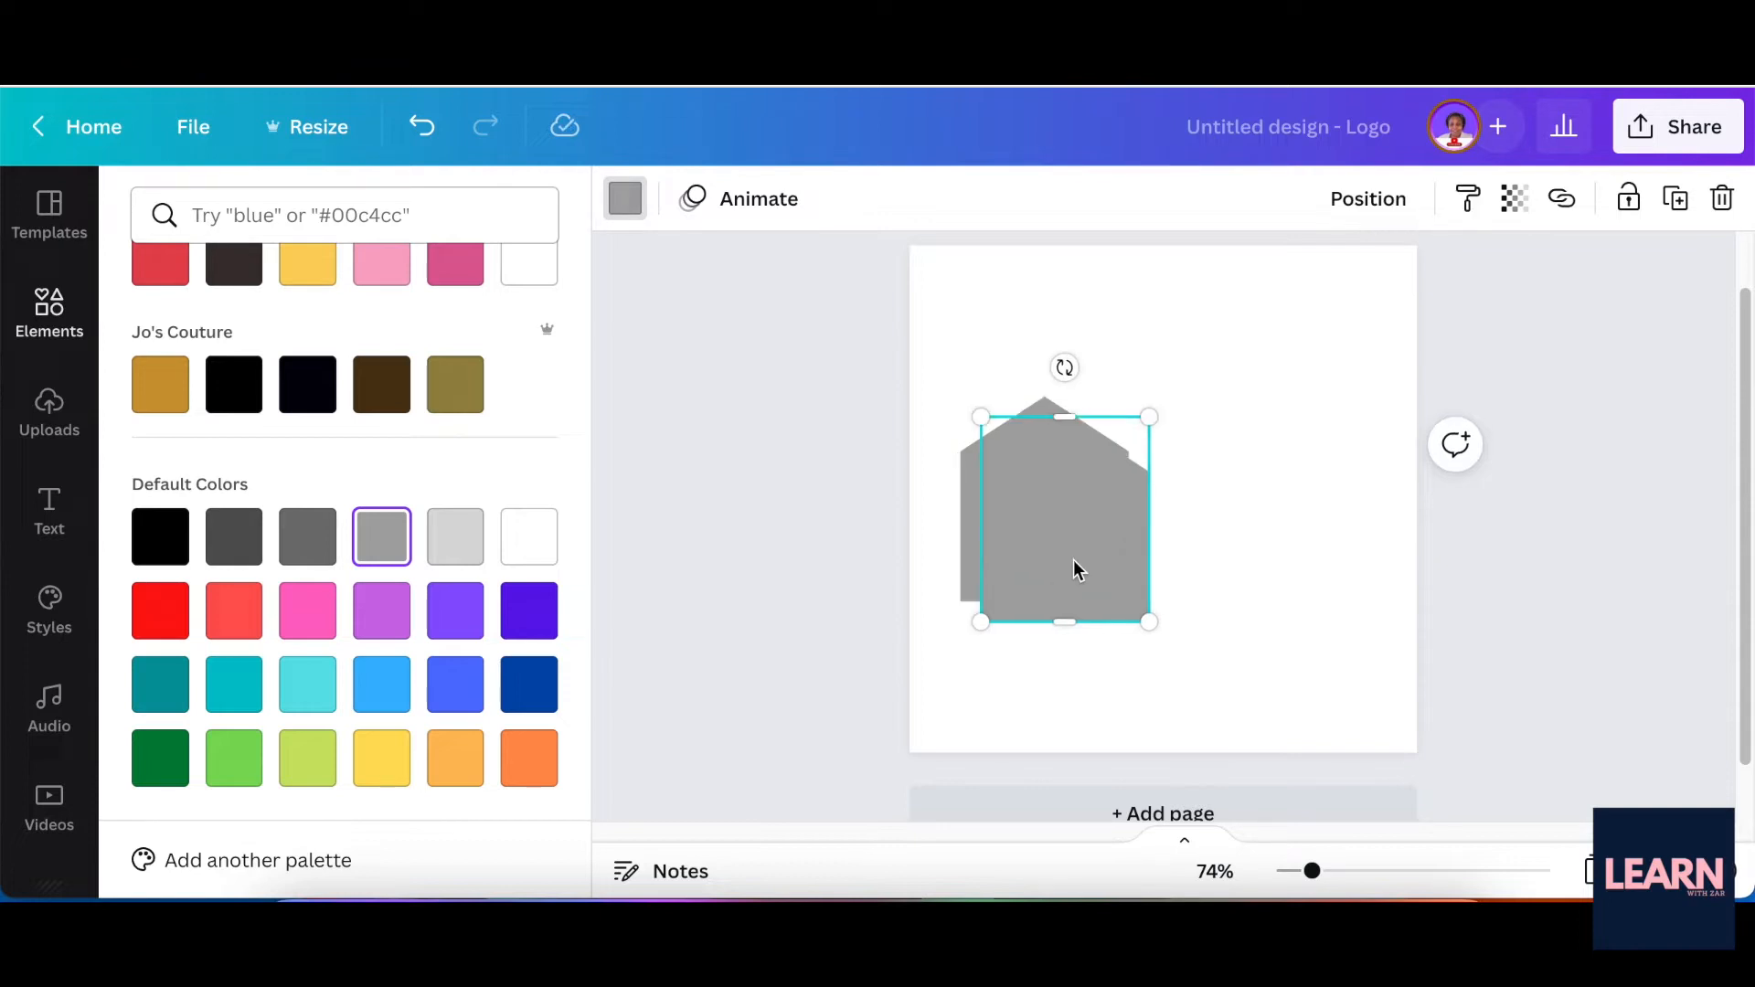
{"action": "left_click_drag", "start_coordinate": [1074, 561], "coordinate": [1137, 553]}
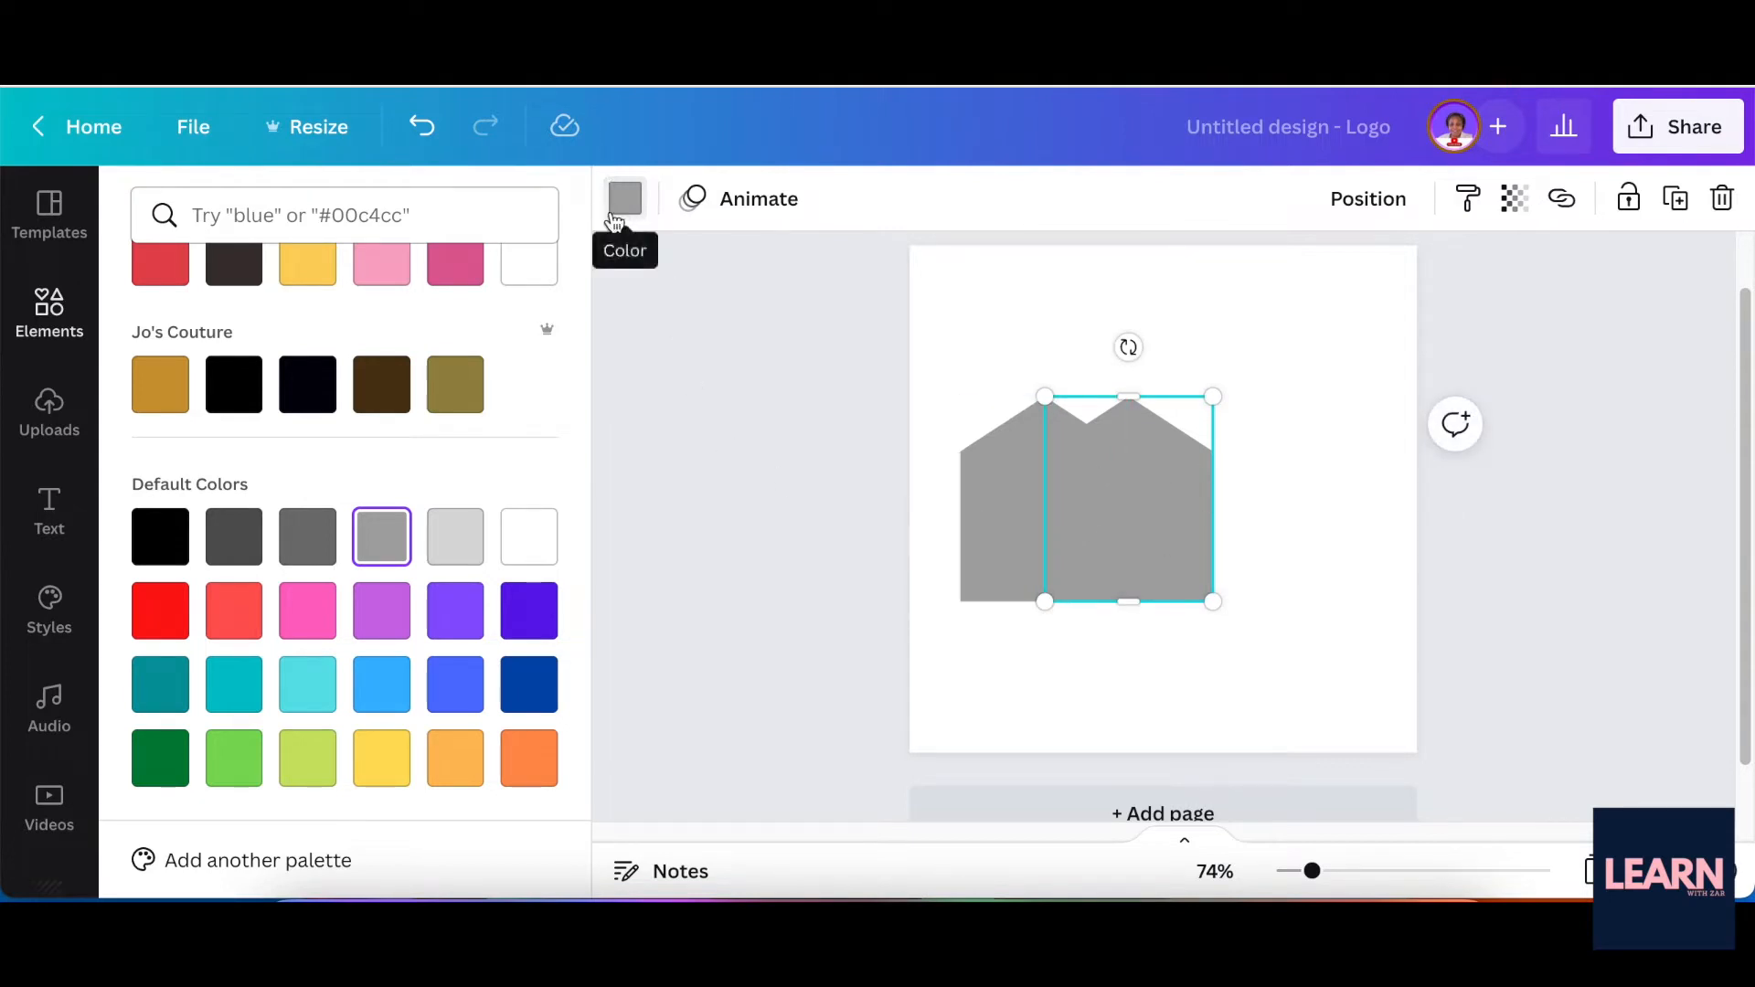
{"action": "scroll", "coordinate": [398, 411], "scroll_direction": "up", "scroll_amount": 5}
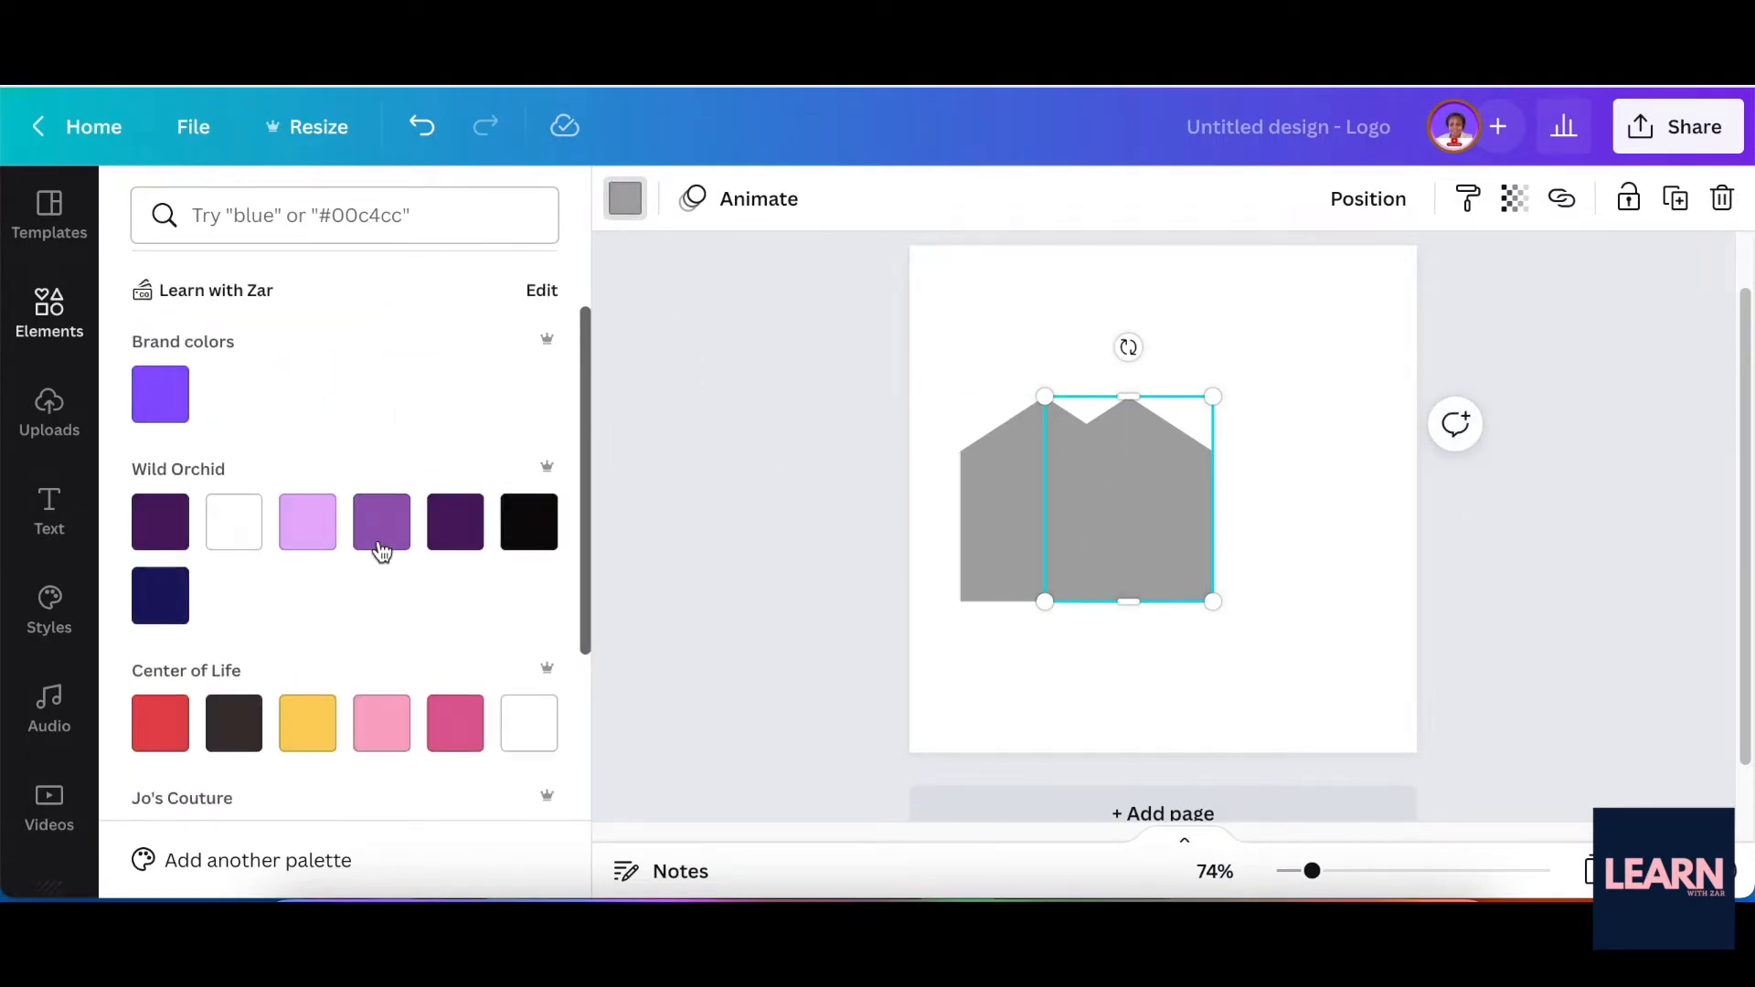
{"action": "scroll", "coordinate": [380, 546], "scroll_direction": "down", "scroll_amount": 3}
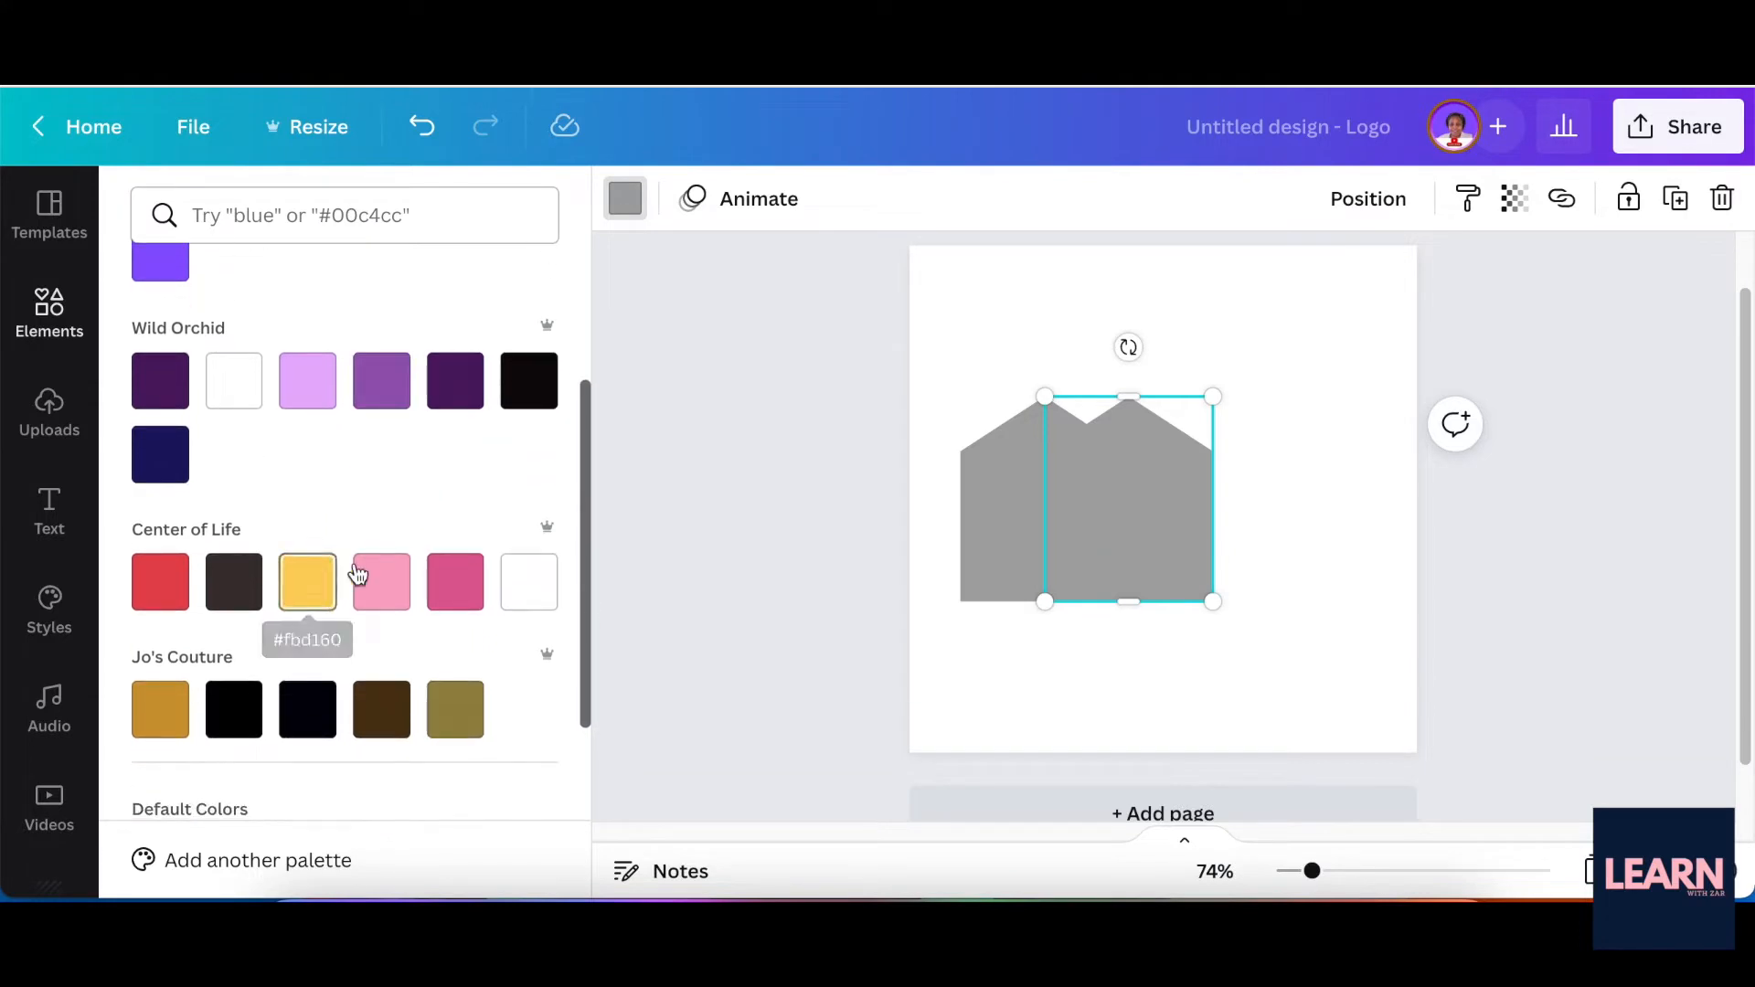
{"action": "scroll", "coordinate": [360, 585], "scroll_direction": "down", "scroll_amount": 5}
{"action": "left_click", "coordinate": [382, 759]}
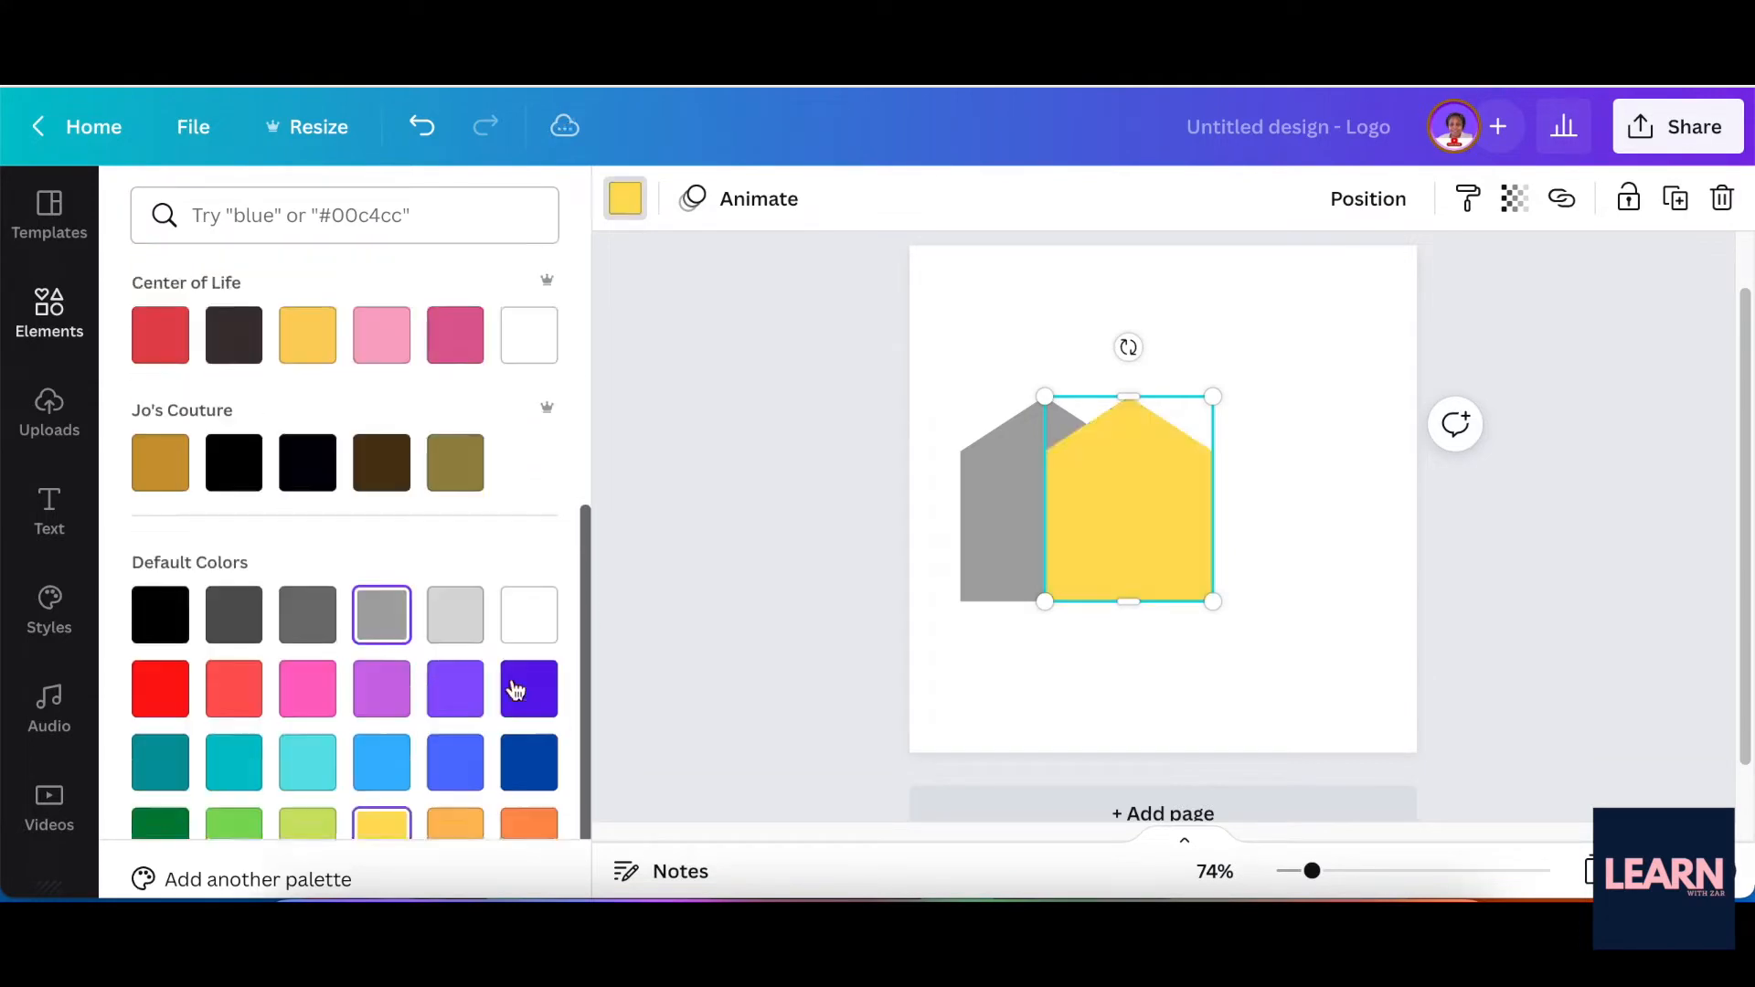
Step: Place another copy of the grey house overlapping the yellow one on its right and fill it with light blue
{"action": "left_click", "coordinate": [1015, 515]}
{"action": "left_click_drag", "start_coordinate": [1049, 513], "coordinate": [1193, 505]}
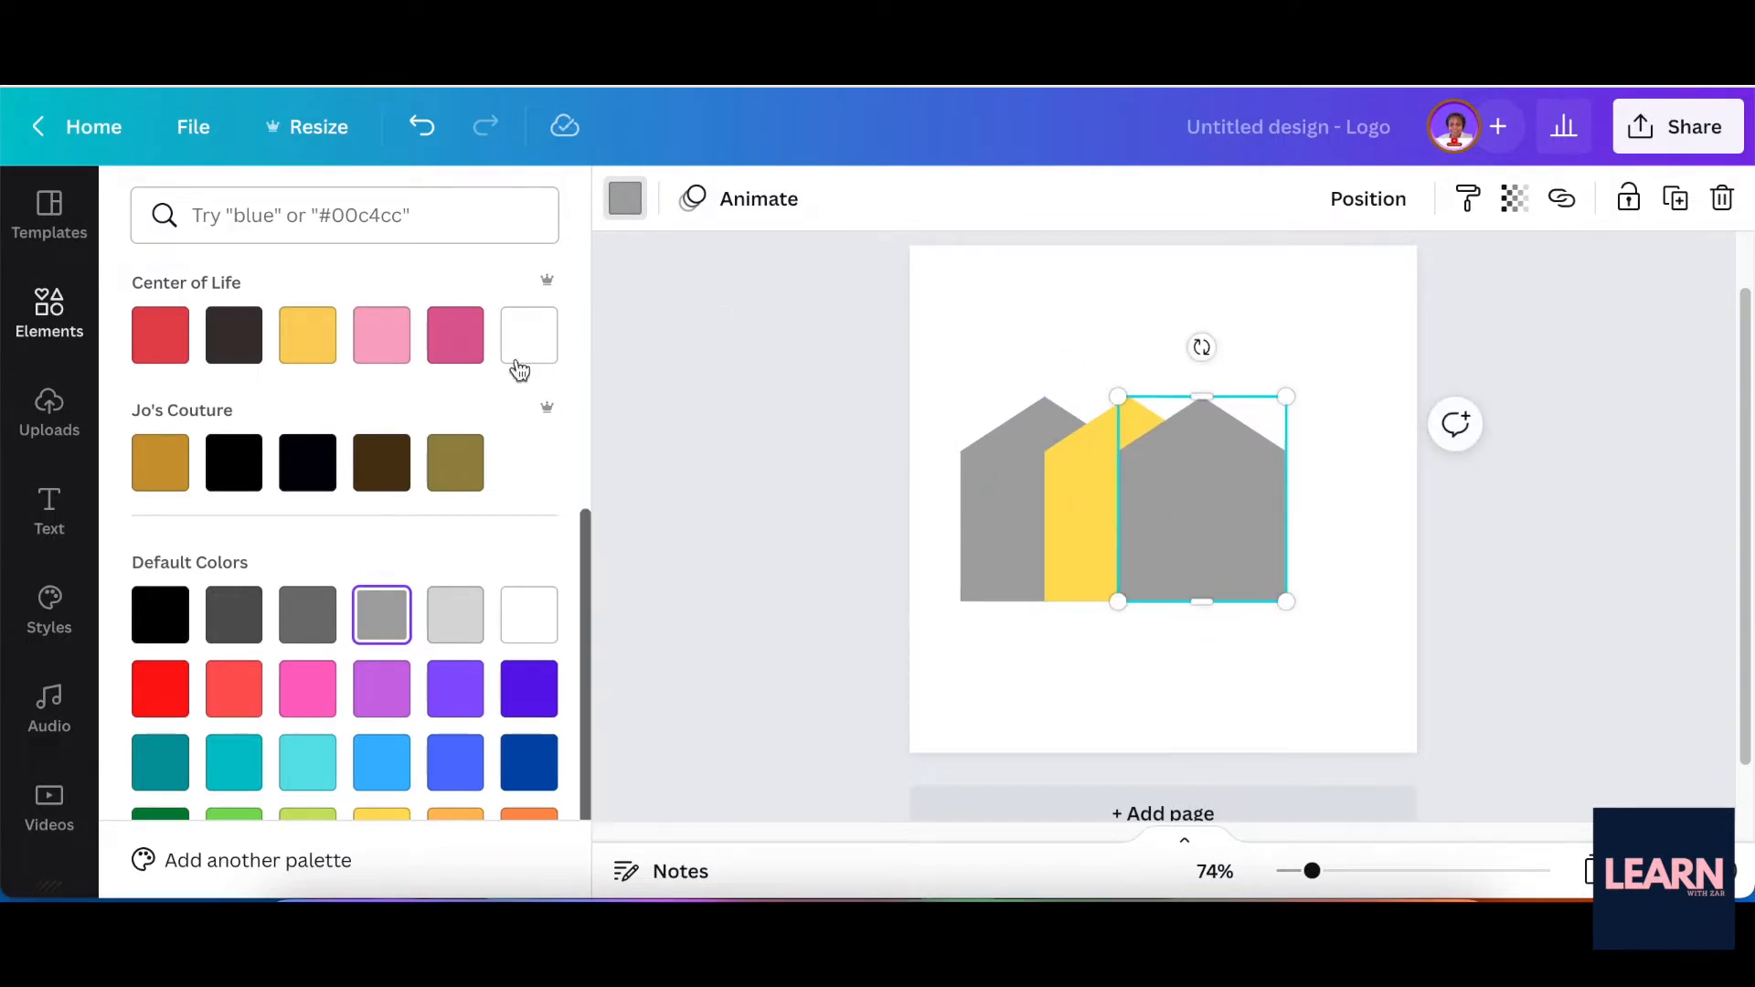
{"action": "left_click", "coordinate": [382, 762]}
Step: Group the grey, yellow and blue houses and centre the group horizontally on the page
{"action": "left_click", "coordinate": [802, 537]}
{"action": "left_click_drag", "start_coordinate": [892, 544], "coordinate": [1343, 578]}
{"action": "left_click", "coordinate": [1319, 206]}
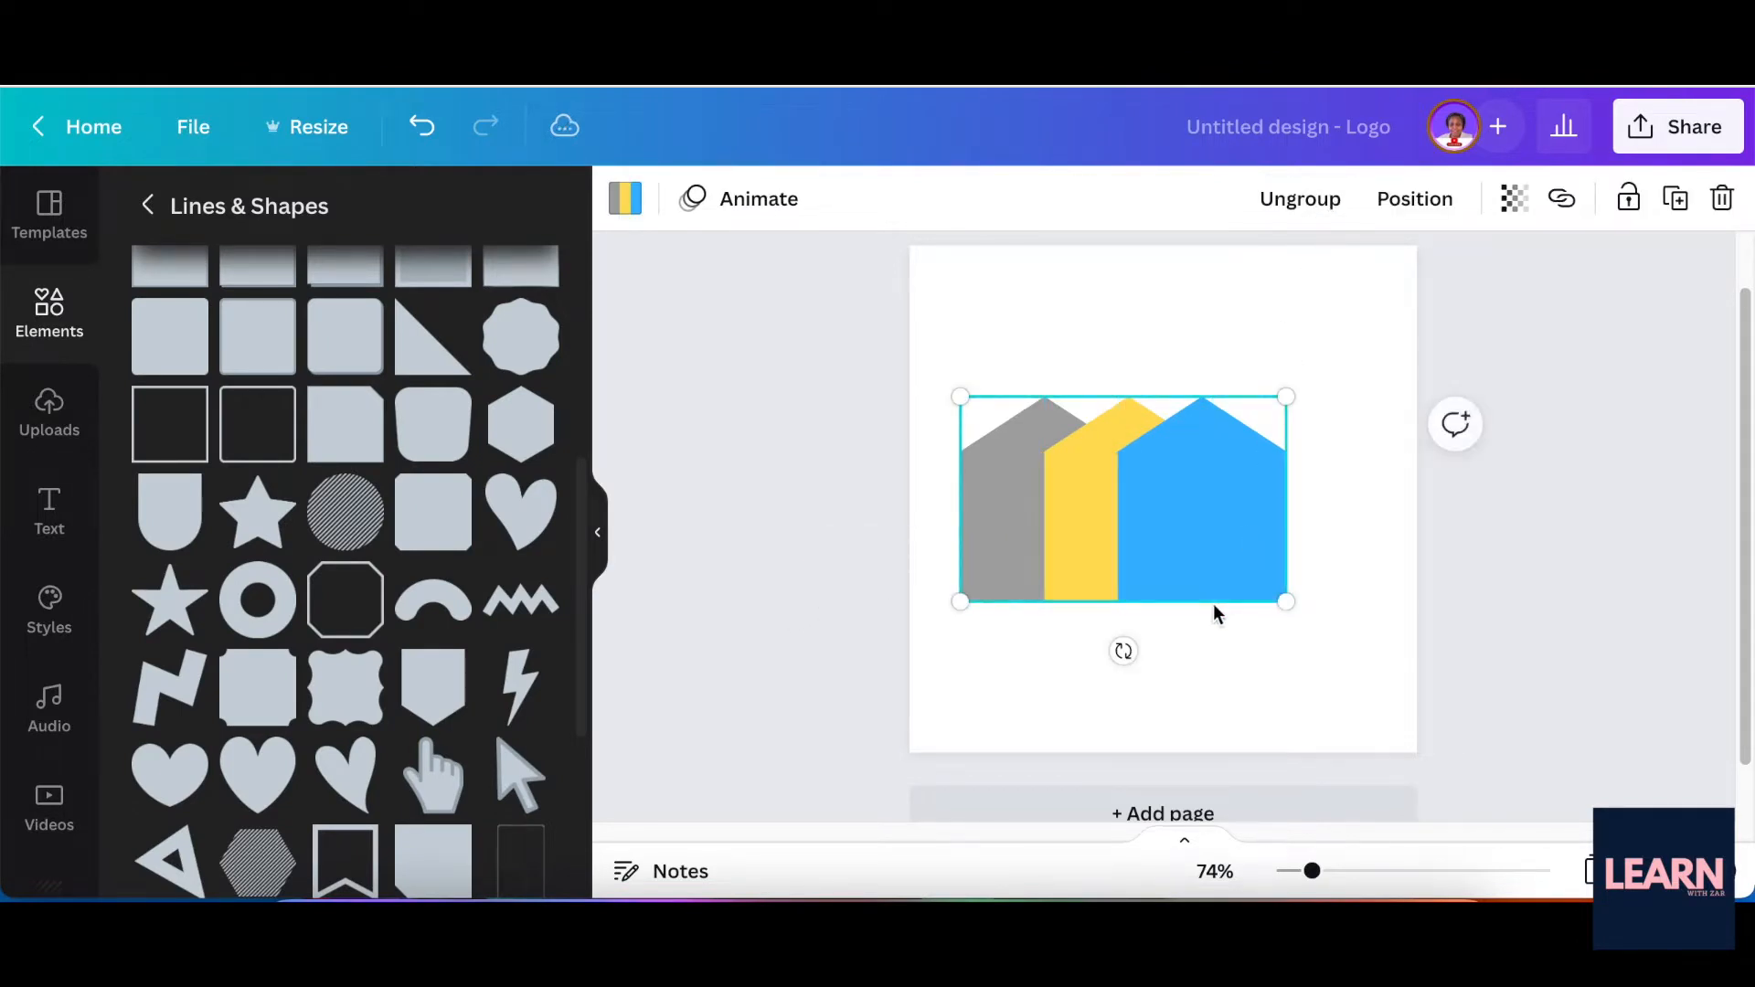
{"action": "left_click_drag", "start_coordinate": [1203, 598], "coordinate": [1243, 593]}
{"action": "left_click", "coordinate": [824, 532]}
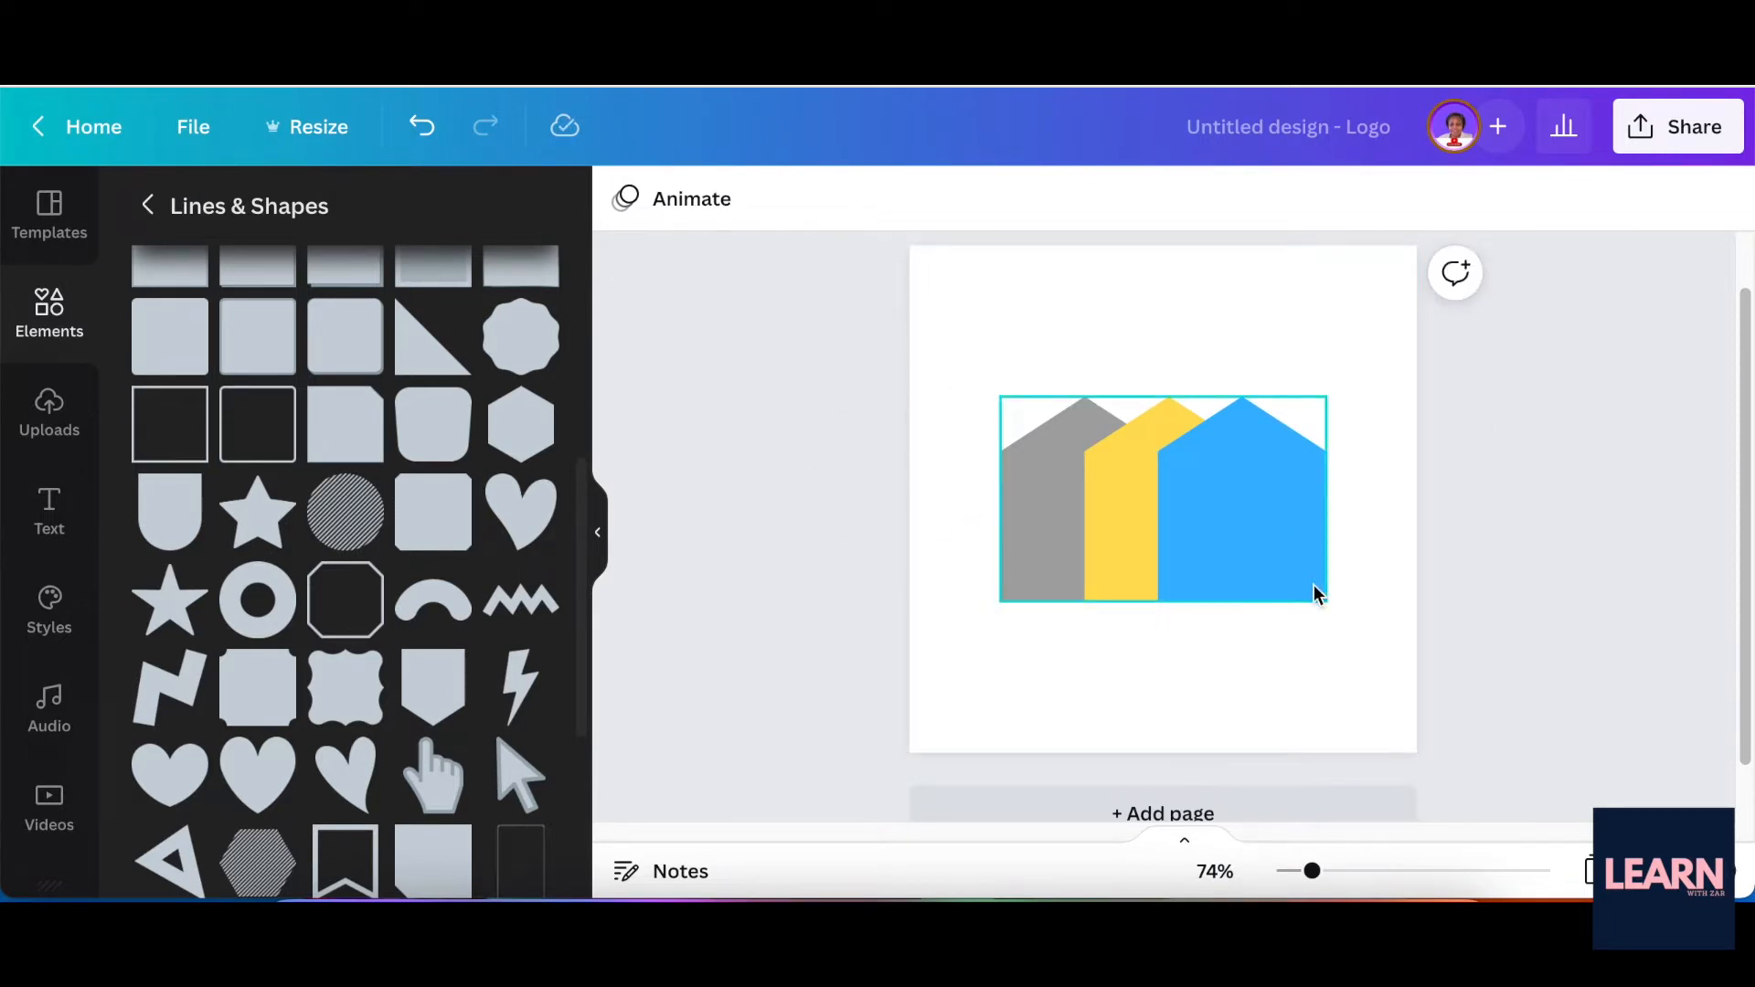
Step: Search the elements for WINDOW, place the blue four-pane window at small size on the grey house and colour its frame black
{"action": "left_click", "coordinate": [52, 312]}
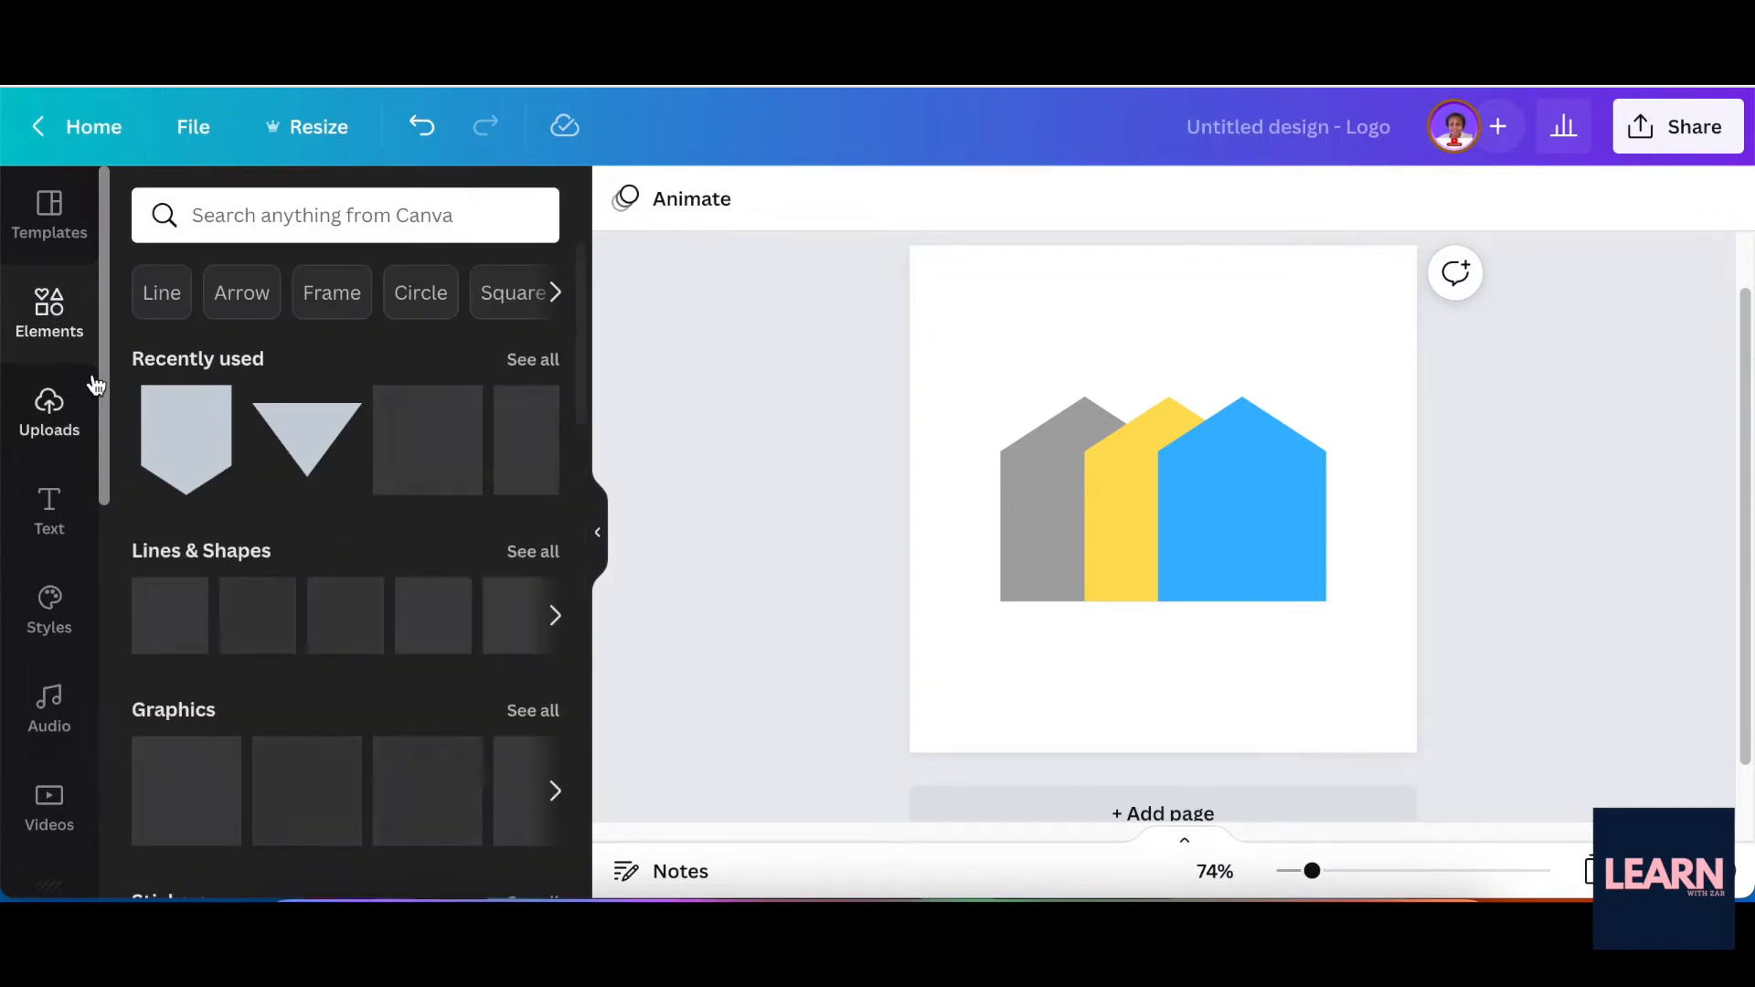
{"action": "left_click", "coordinate": [275, 215]}
{"action": "type", "text": "WINDOW"}
{"action": "key", "text": "Return"}
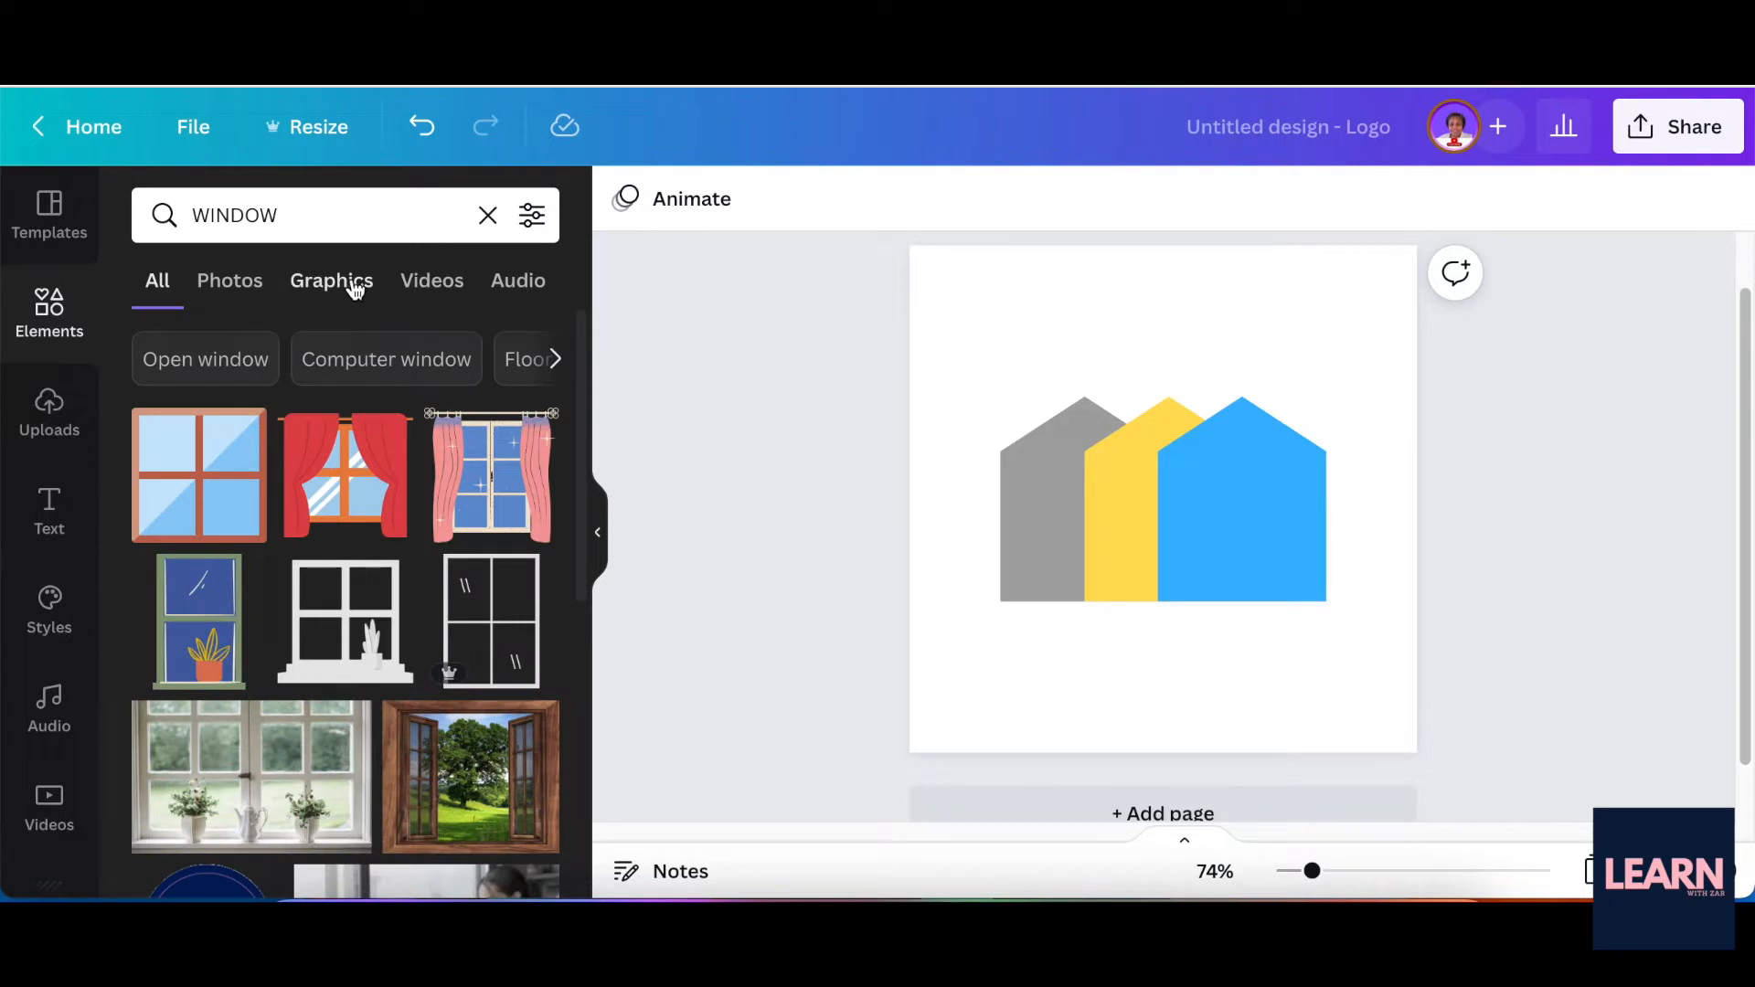
{"action": "left_click", "coordinate": [206, 482]}
{"action": "left_click_drag", "start_coordinate": [1261, 598], "coordinate": [1064, 574]}
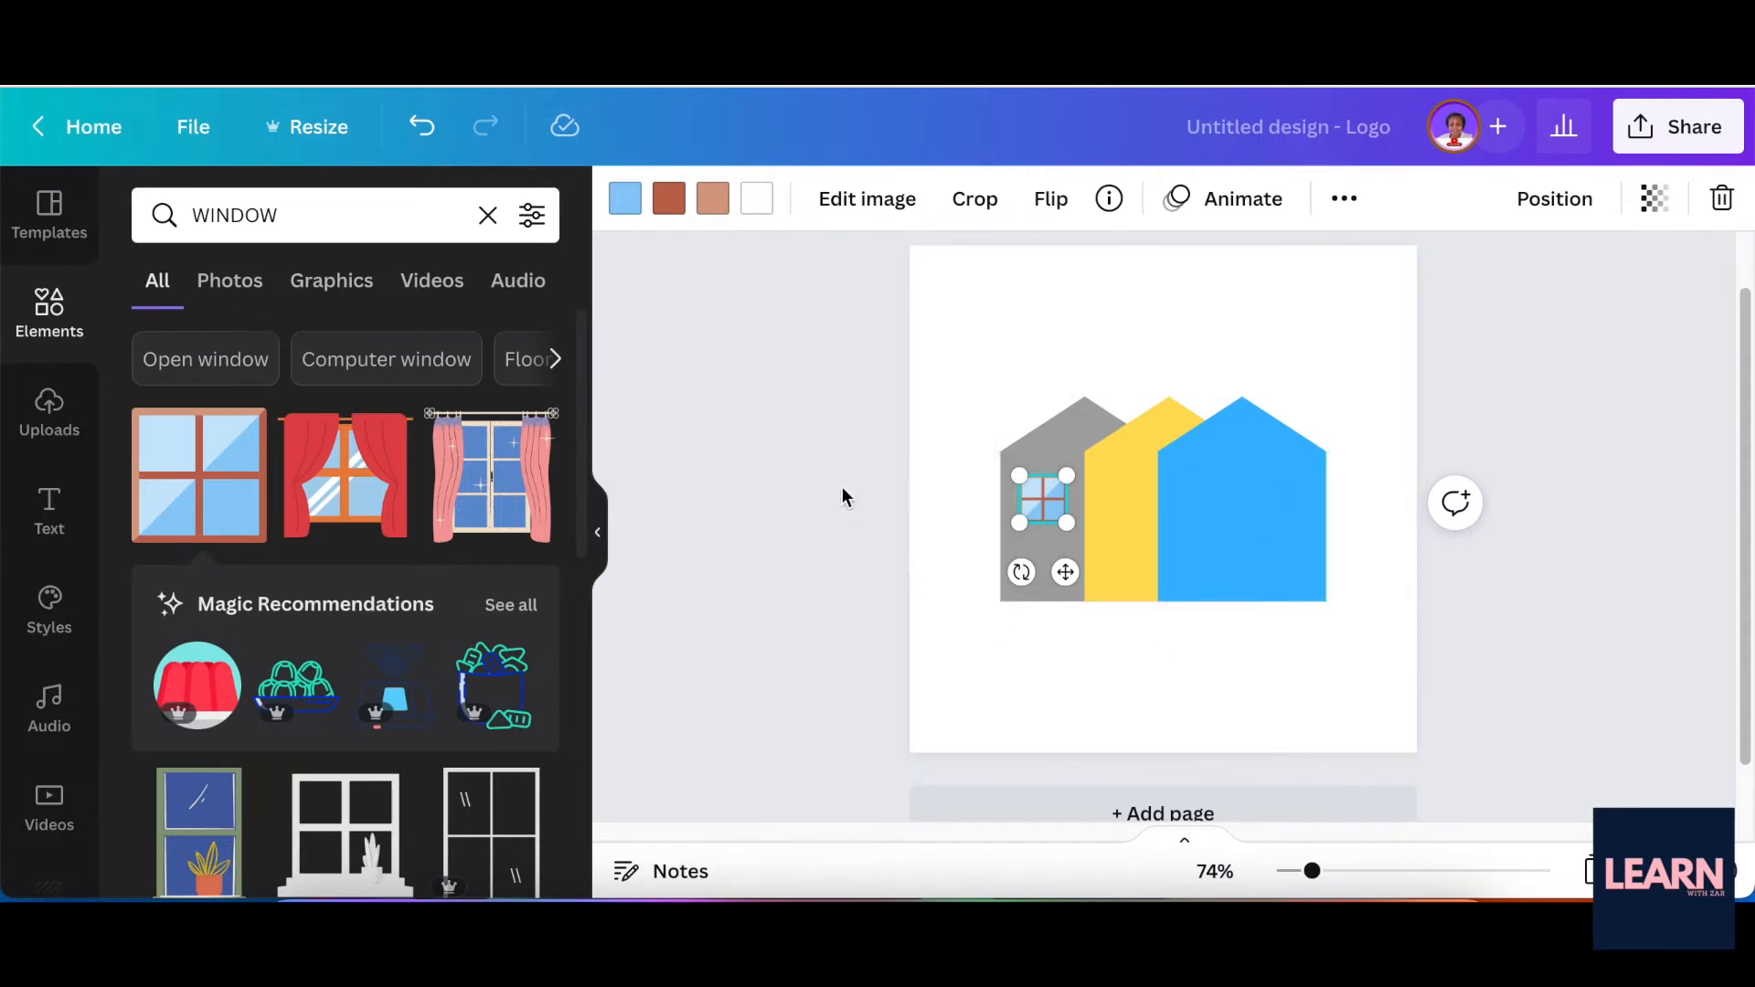
{"action": "left_click", "coordinate": [662, 203]}
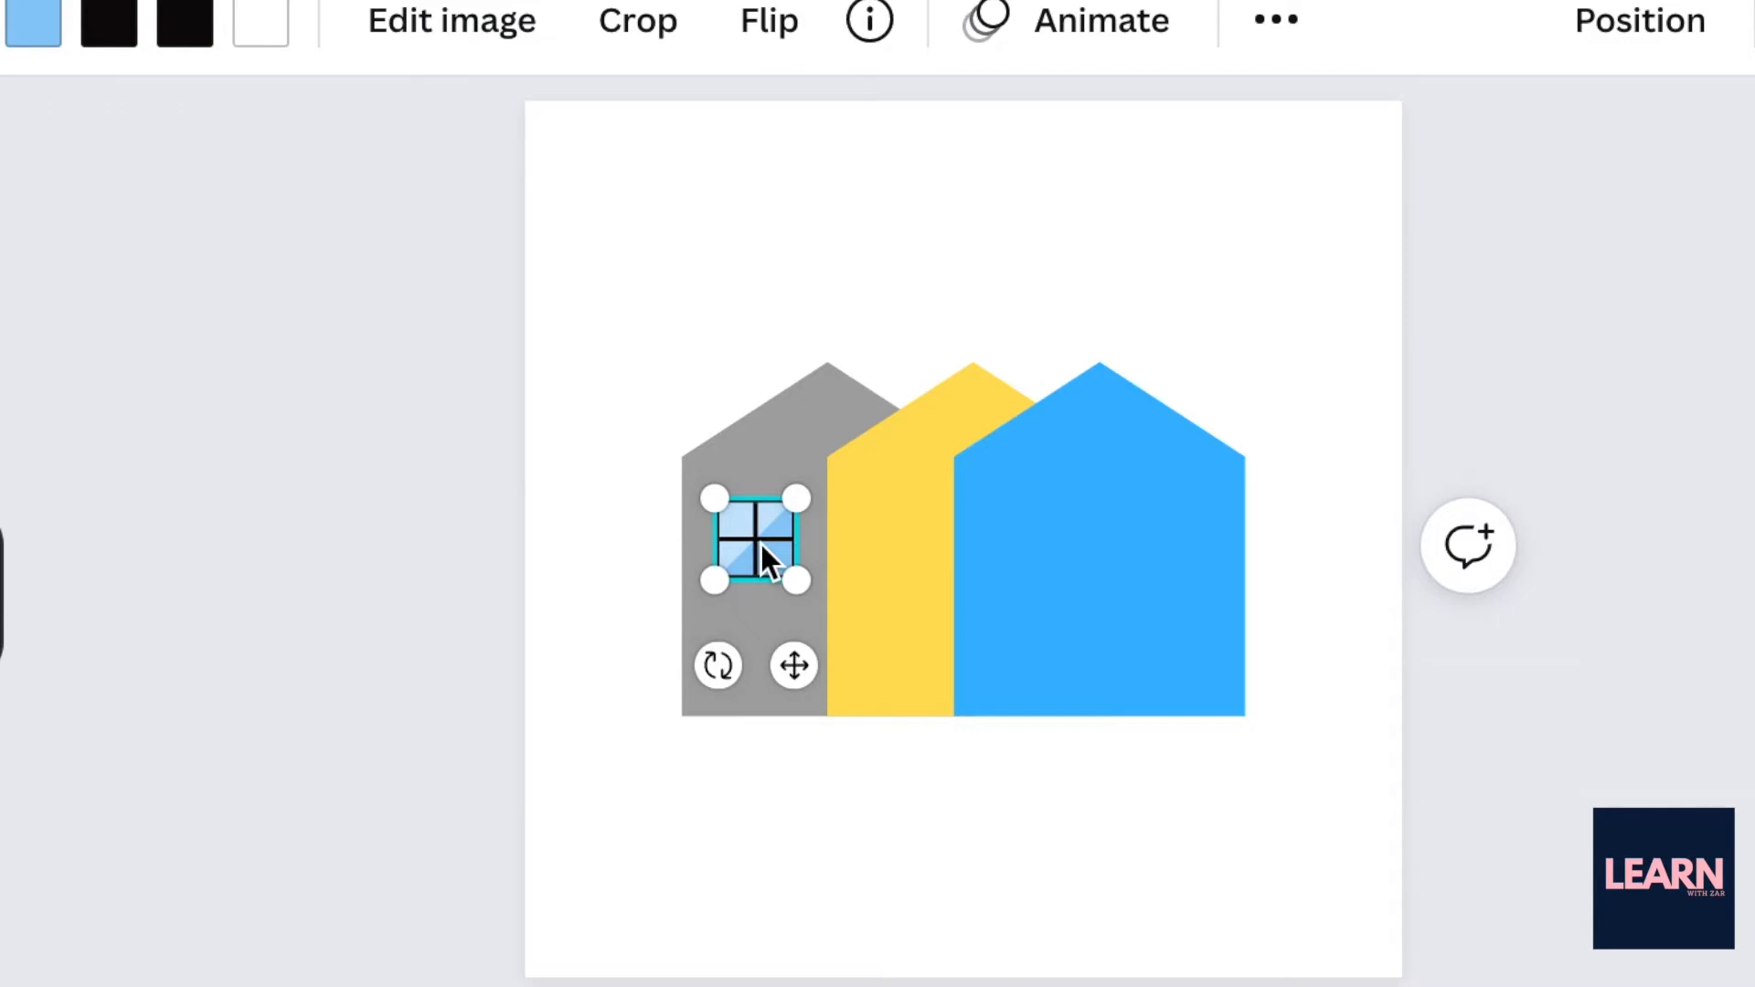
Step: Duplicate the window onto the yellow house and recolour the copy with grey panes and a white frame
{"action": "key", "text": "ctrl+d"}
{"action": "left_click_drag", "start_coordinate": [794, 666], "coordinate": [936, 682]}
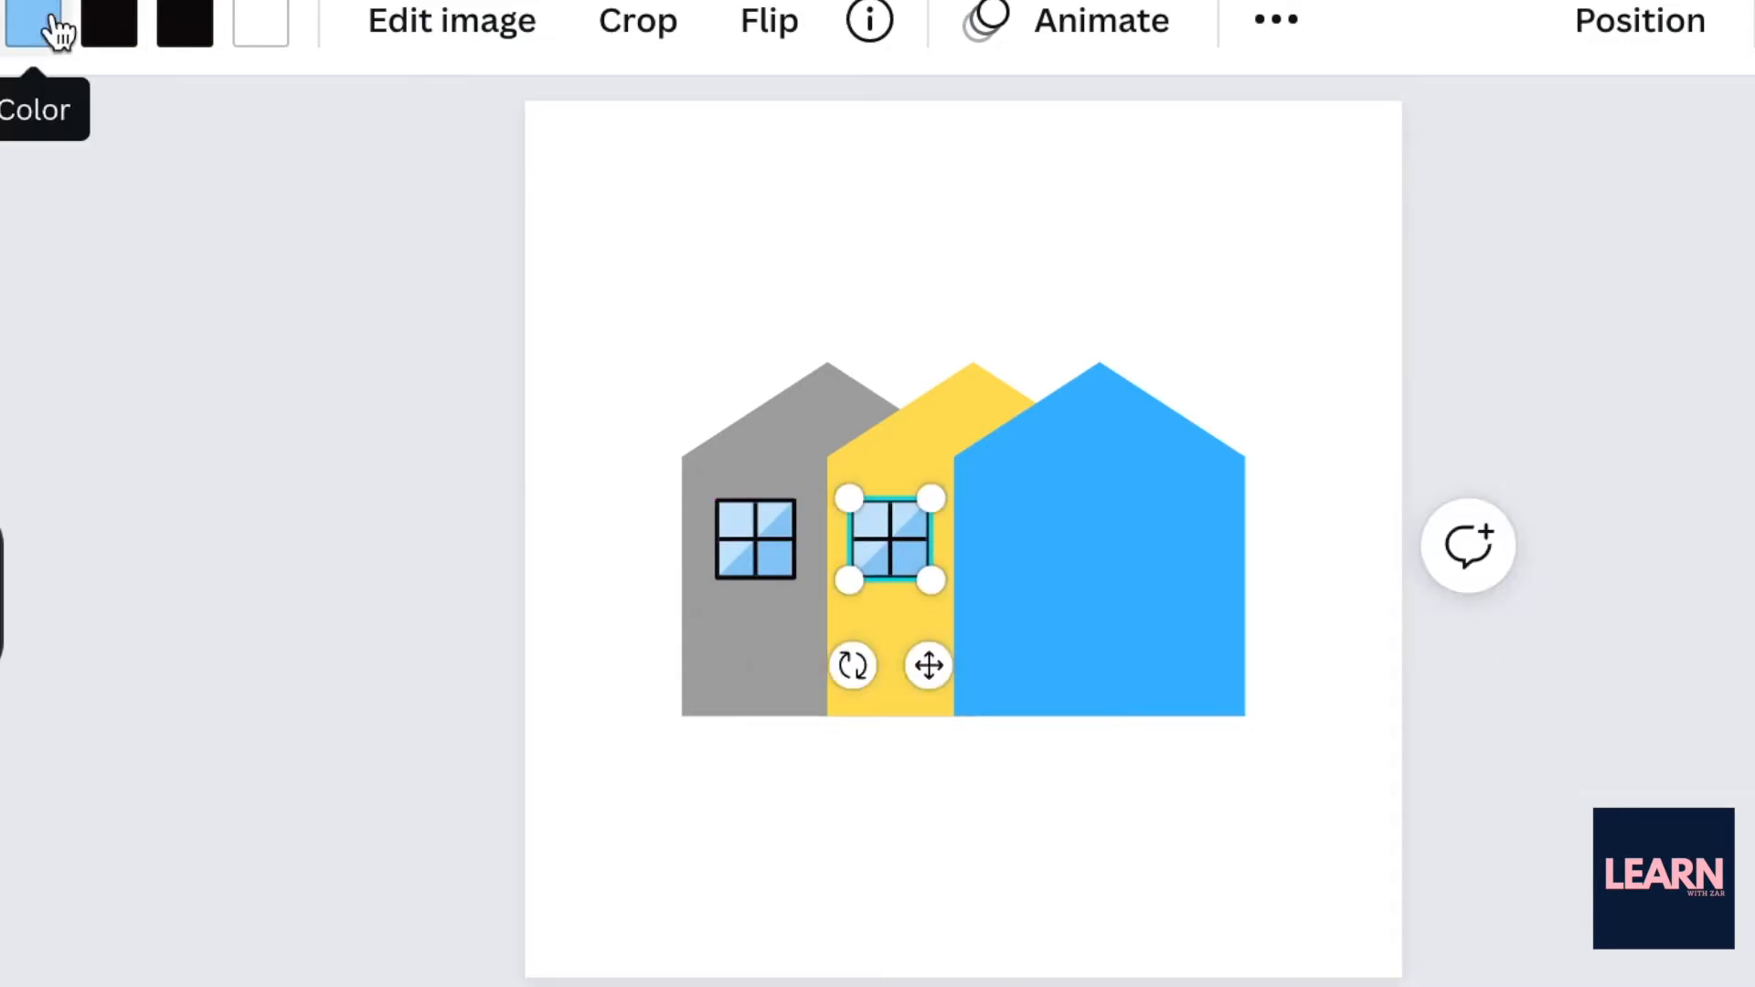
{"action": "left_click", "coordinate": [51, 32]}
{"action": "left_click", "coordinate": [185, 23]}
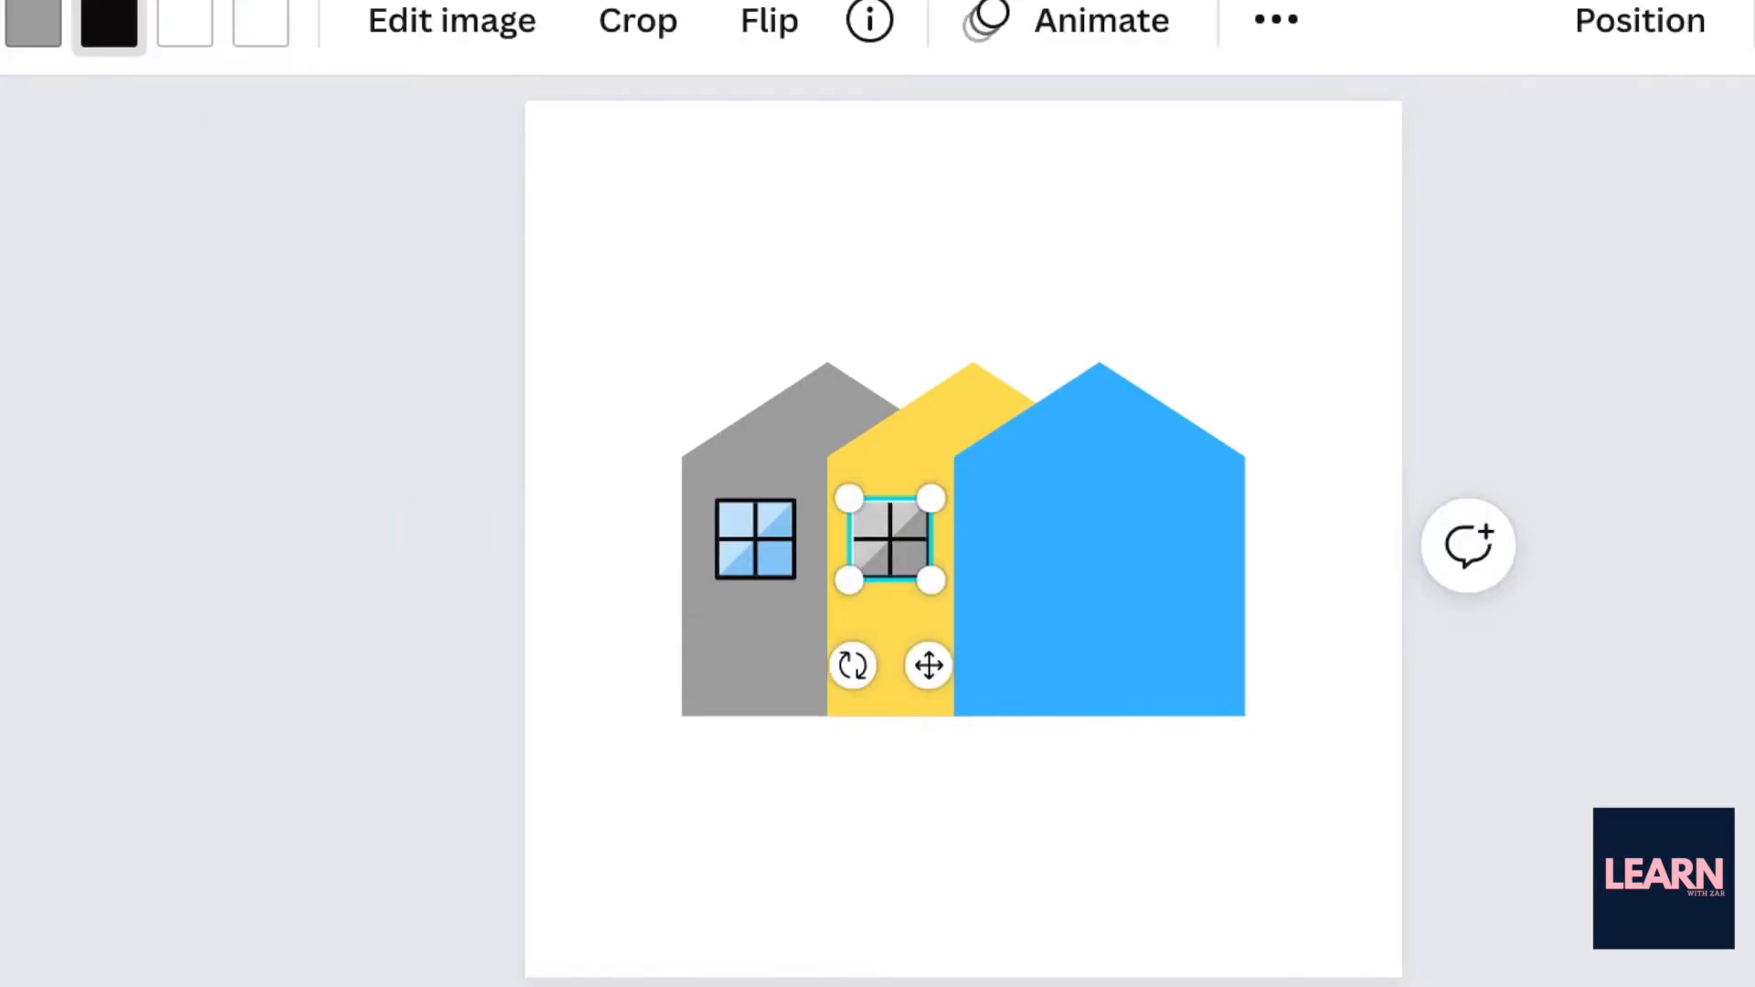
Step: Place a window copy on the blue house, level with the others, with grey panes and a yellow frame
{"action": "left_click", "coordinate": [759, 550]}
{"action": "key", "text": "ctrl+d"}
{"action": "left_click_drag", "start_coordinate": [795, 667], "coordinate": [1059, 666]}
{"action": "left_click", "coordinate": [109, 28]}
{"action": "left_click", "coordinate": [395, 510]}
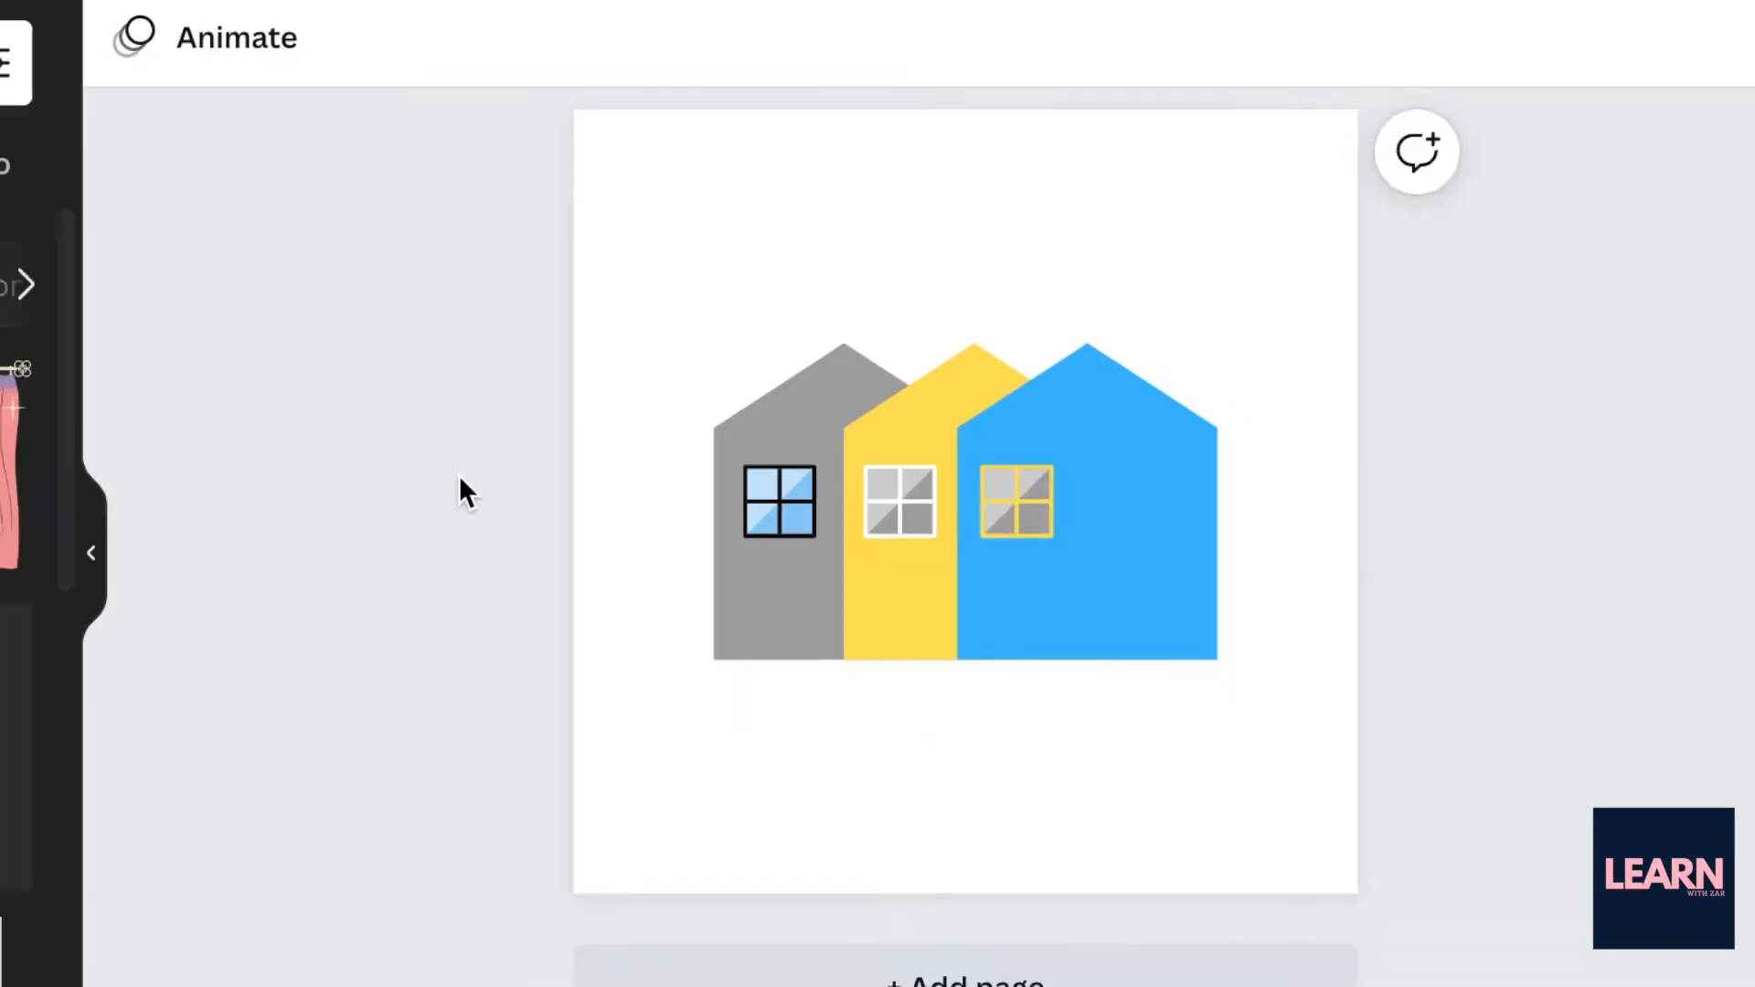
Step: Add a text box, enlarge it to about size 25.8 and position it directly beneath the houses
{"action": "key", "text": "t"}
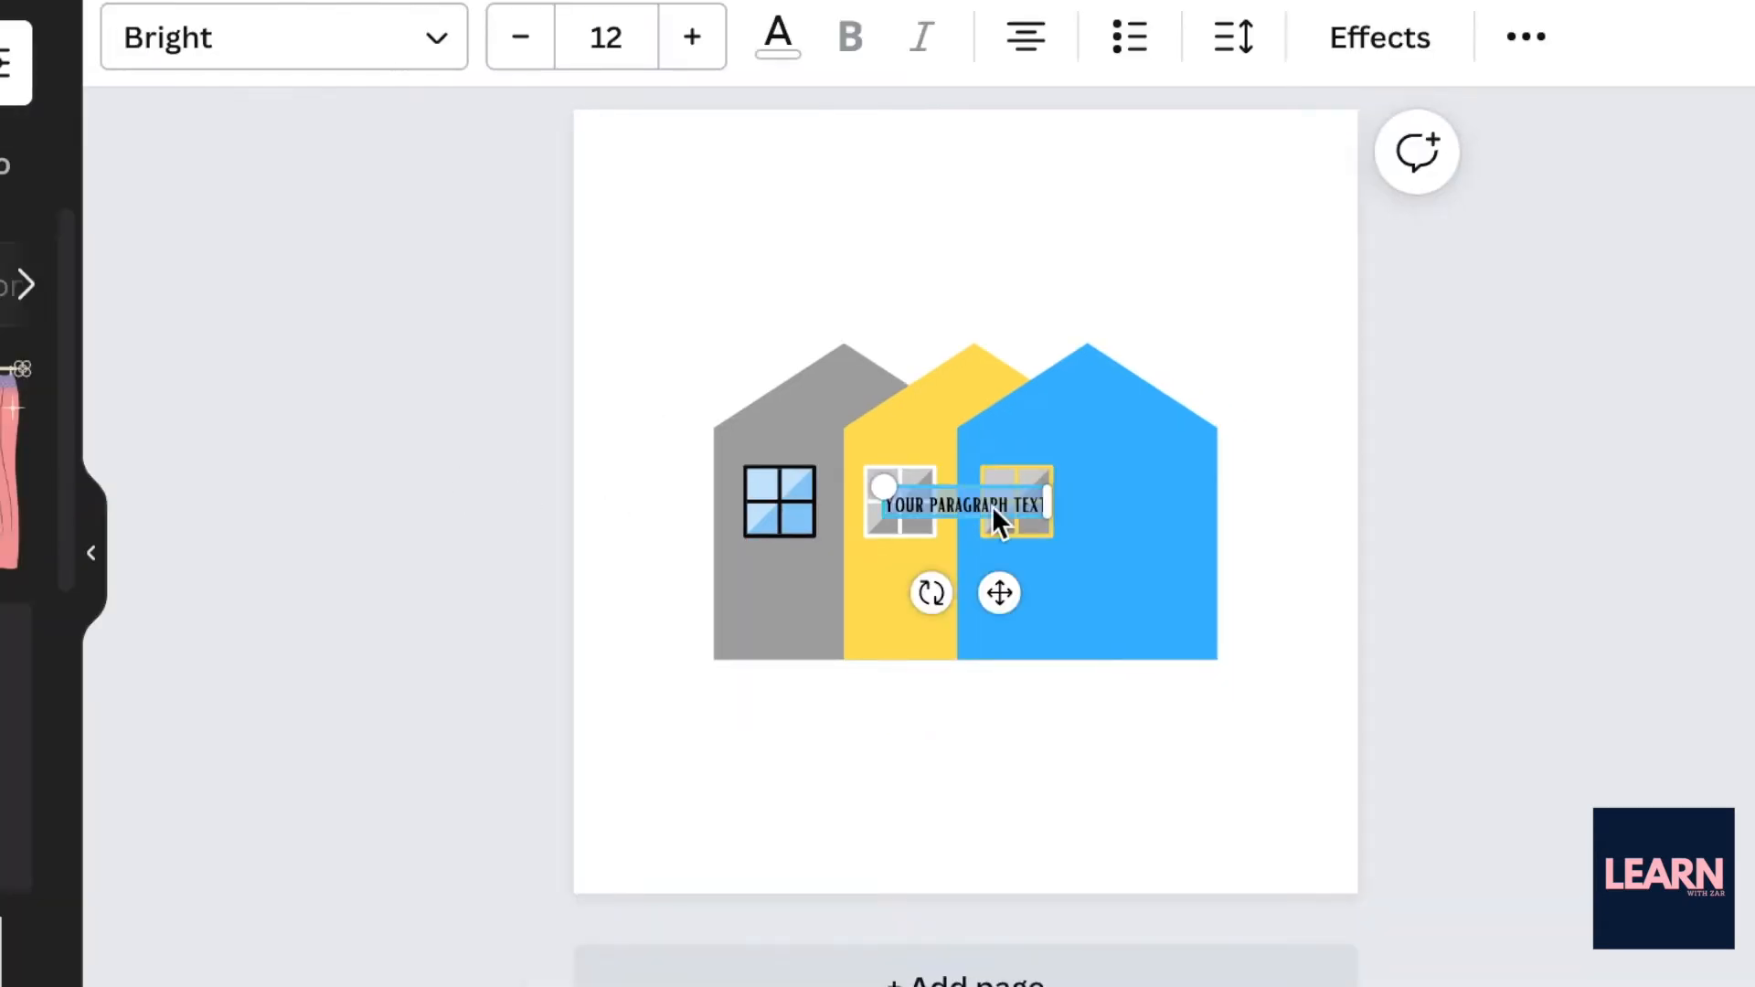
{"action": "left_click_drag", "start_coordinate": [881, 483], "coordinate": [695, 402]}
{"action": "left_click_drag", "start_coordinate": [908, 595], "coordinate": [1007, 812]}
Step: Set the text's font to Sukar and replace its wording with PINE RIDGEFIELD ESTATES
{"action": "left_click", "coordinate": [384, 41]}
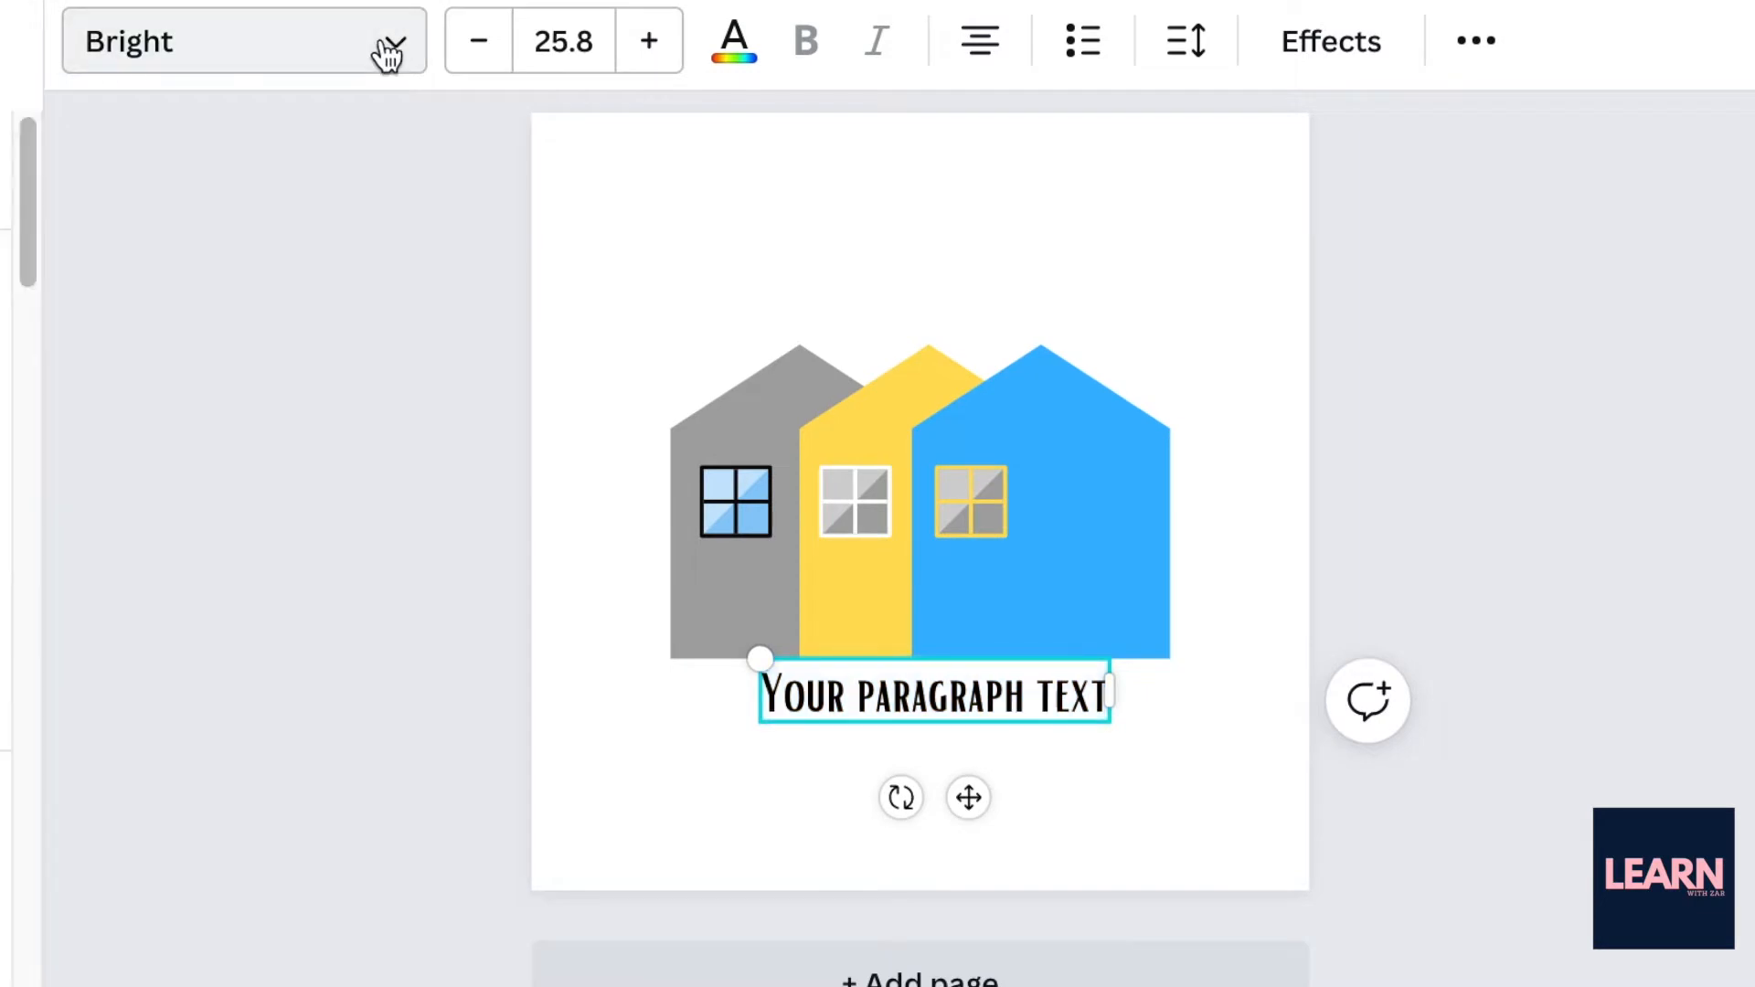
{"action": "scroll", "coordinate": [23, 366], "scroll_direction": "down", "scroll_amount": 3}
{"action": "left_click", "coordinate": [23, 366]}
{"action": "left_click", "coordinate": [23, 366]}
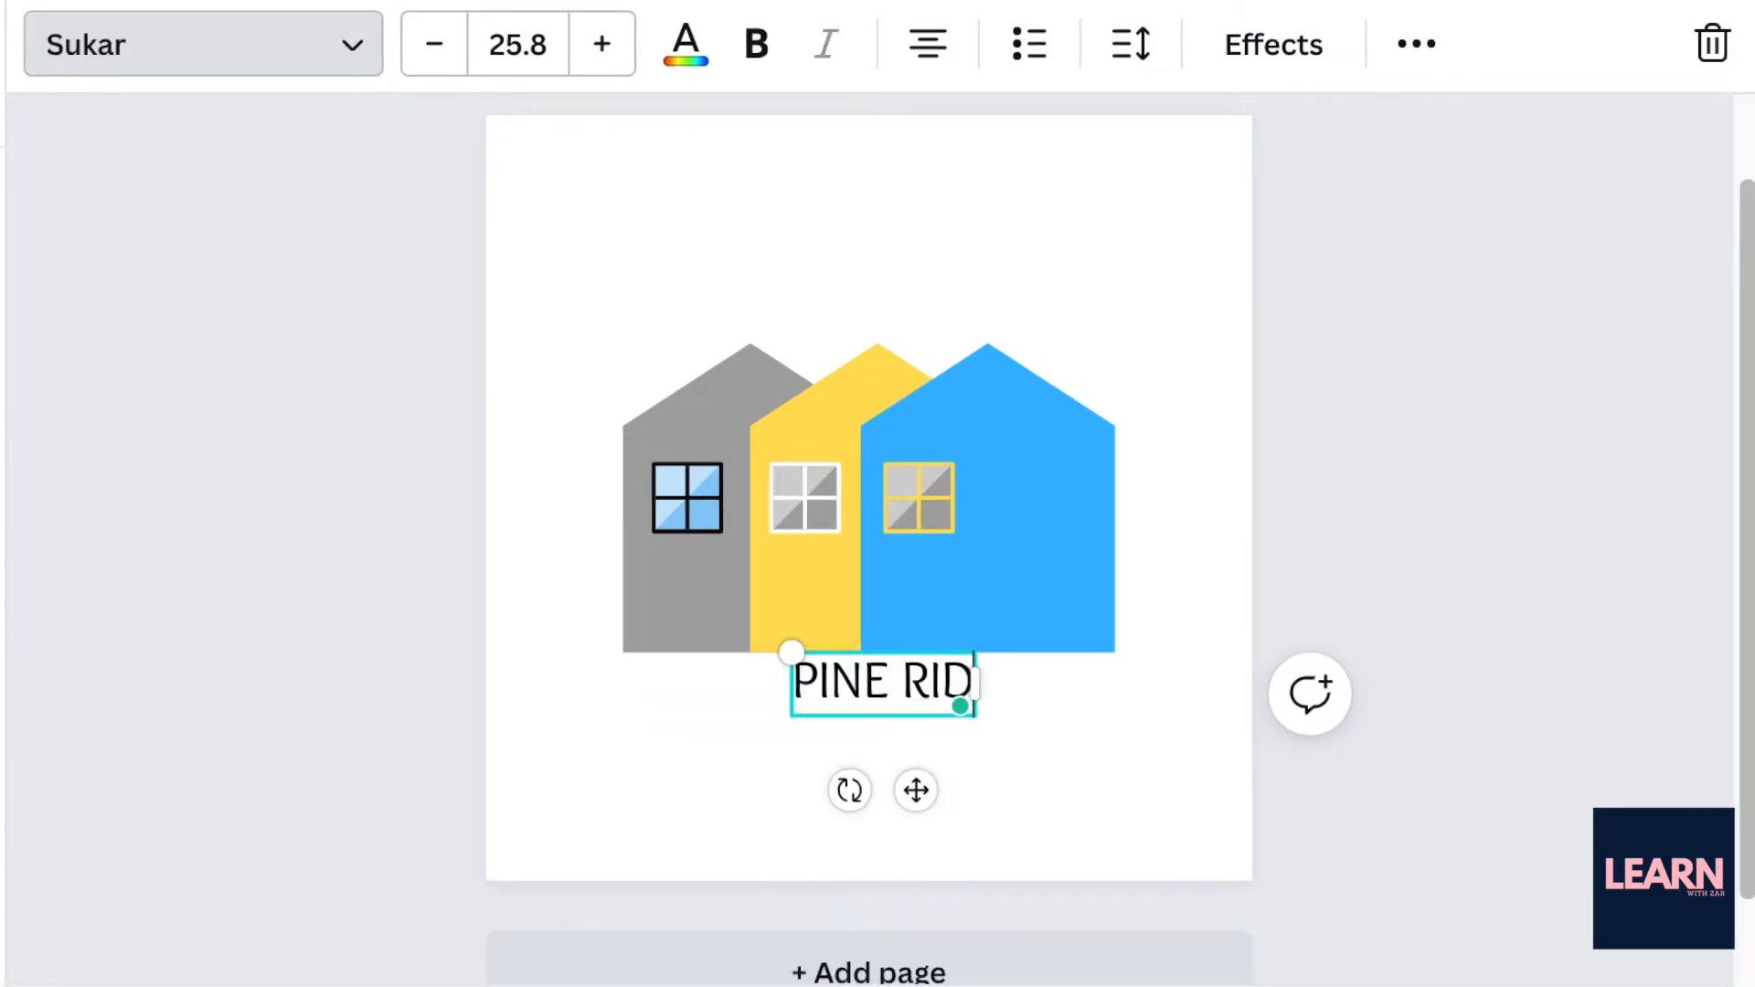
{"action": "type", "text": "GEFIELD ESTATES"}
Step: Scale the company name to size 22.8 so it spans the width of the houses, and colour it yellow
{"action": "left_click_drag", "start_coordinate": [603, 653], "coordinate": [623, 659]}
{"action": "left_click_drag", "start_coordinate": [1160, 709], "coordinate": [1117, 708]}
{"action": "left_click_drag", "start_coordinate": [913, 776], "coordinate": [918, 779]}
{"action": "left_click", "coordinate": [364, 646]}
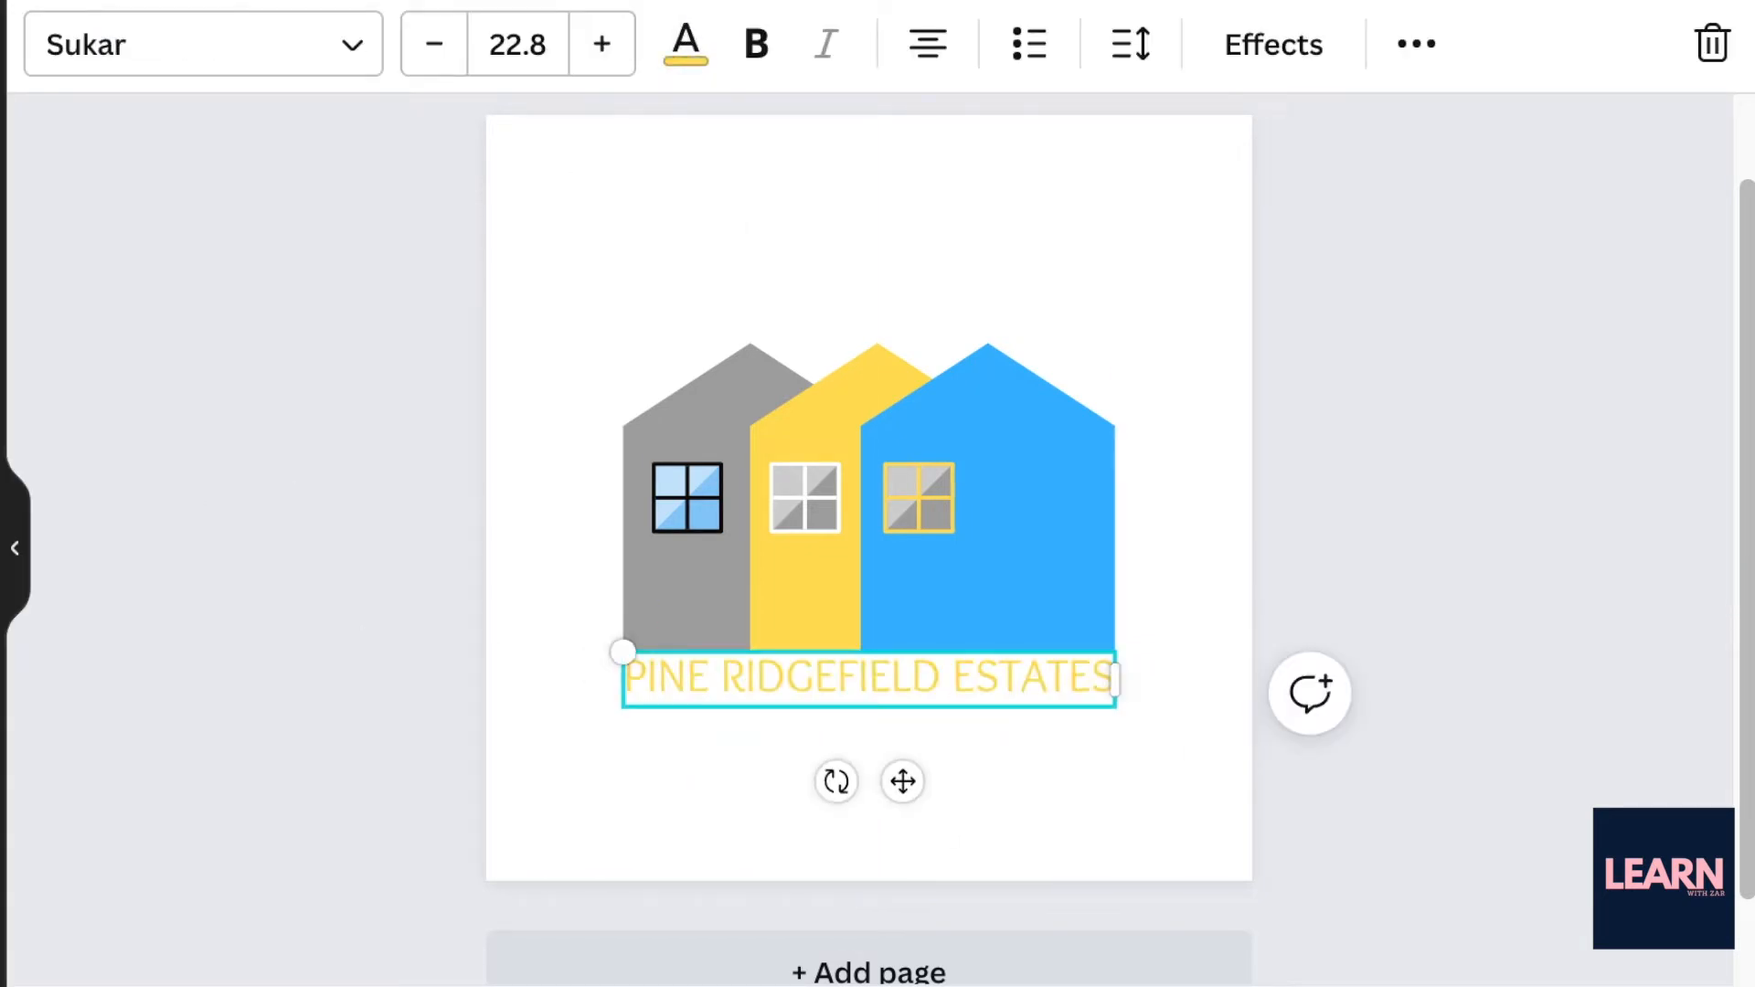
Step: Add a yellow line as wide as the company name below it, and nudge the name down slightly toward the line
{"action": "key", "text": "l"}
{"action": "left_click_drag", "start_coordinate": [902, 572], "coordinate": [779, 787]}
{"action": "left_click_drag", "start_coordinate": [862, 709], "coordinate": [1121, 709]}
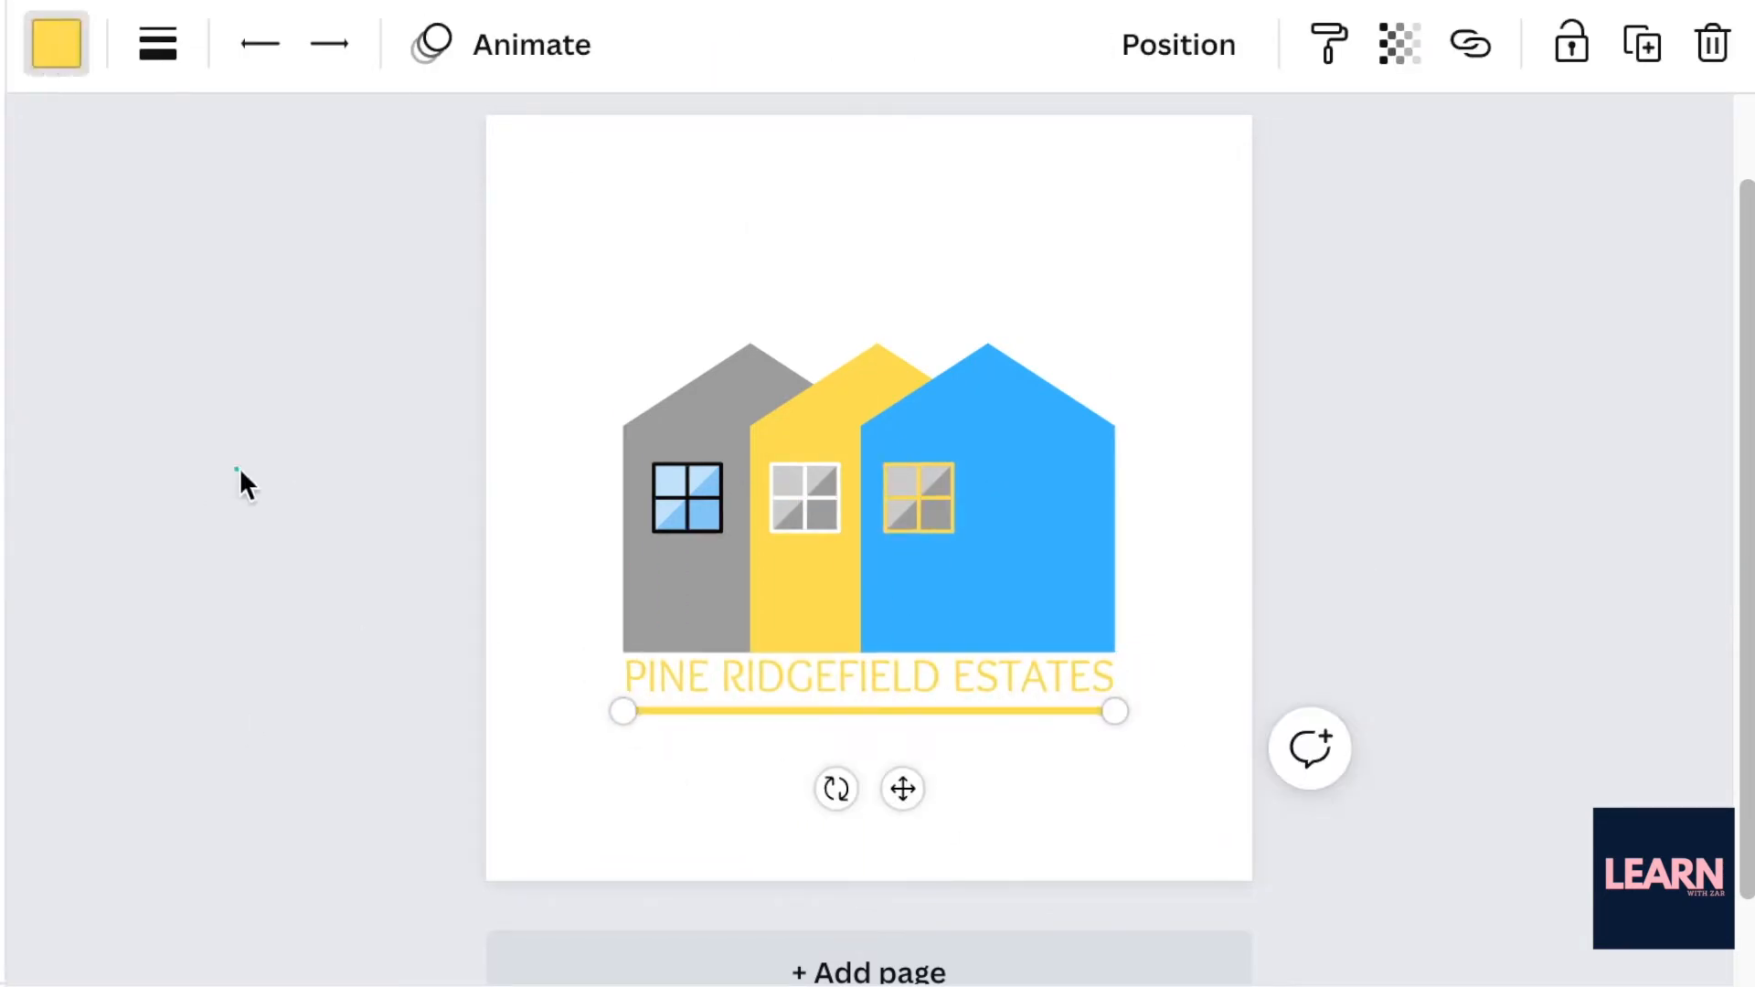
{"action": "left_click", "coordinate": [888, 738]}
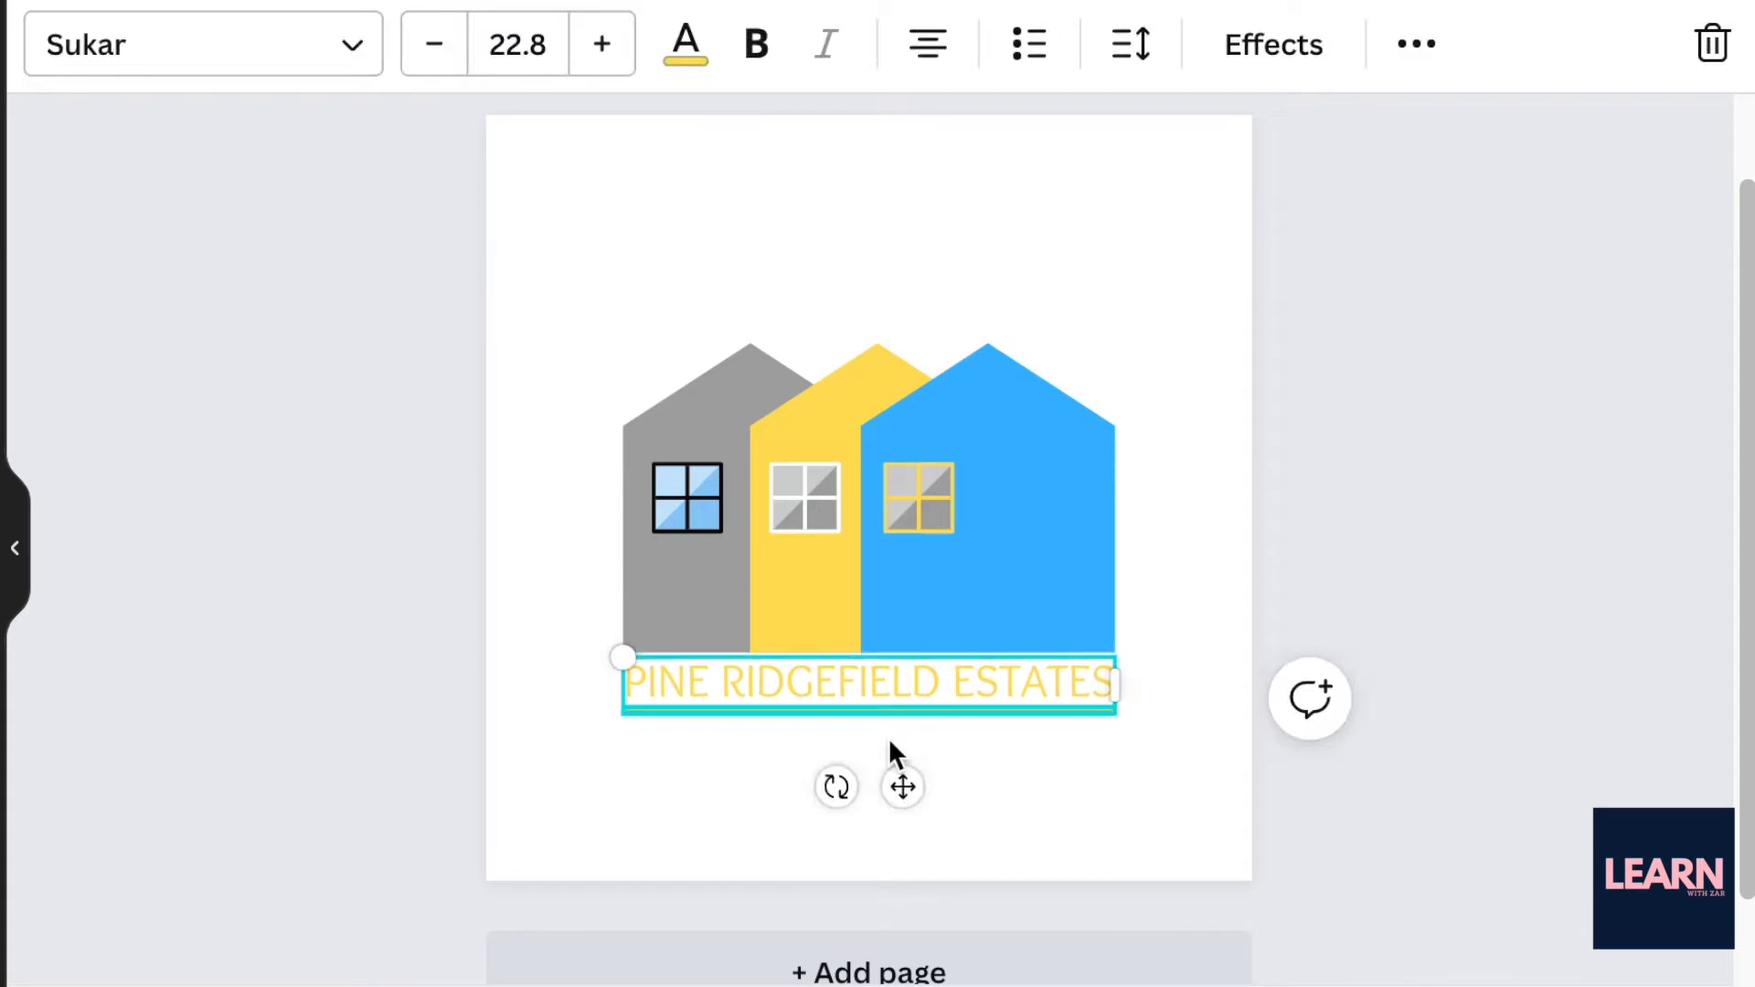
{"action": "left_click", "coordinate": [344, 576]}
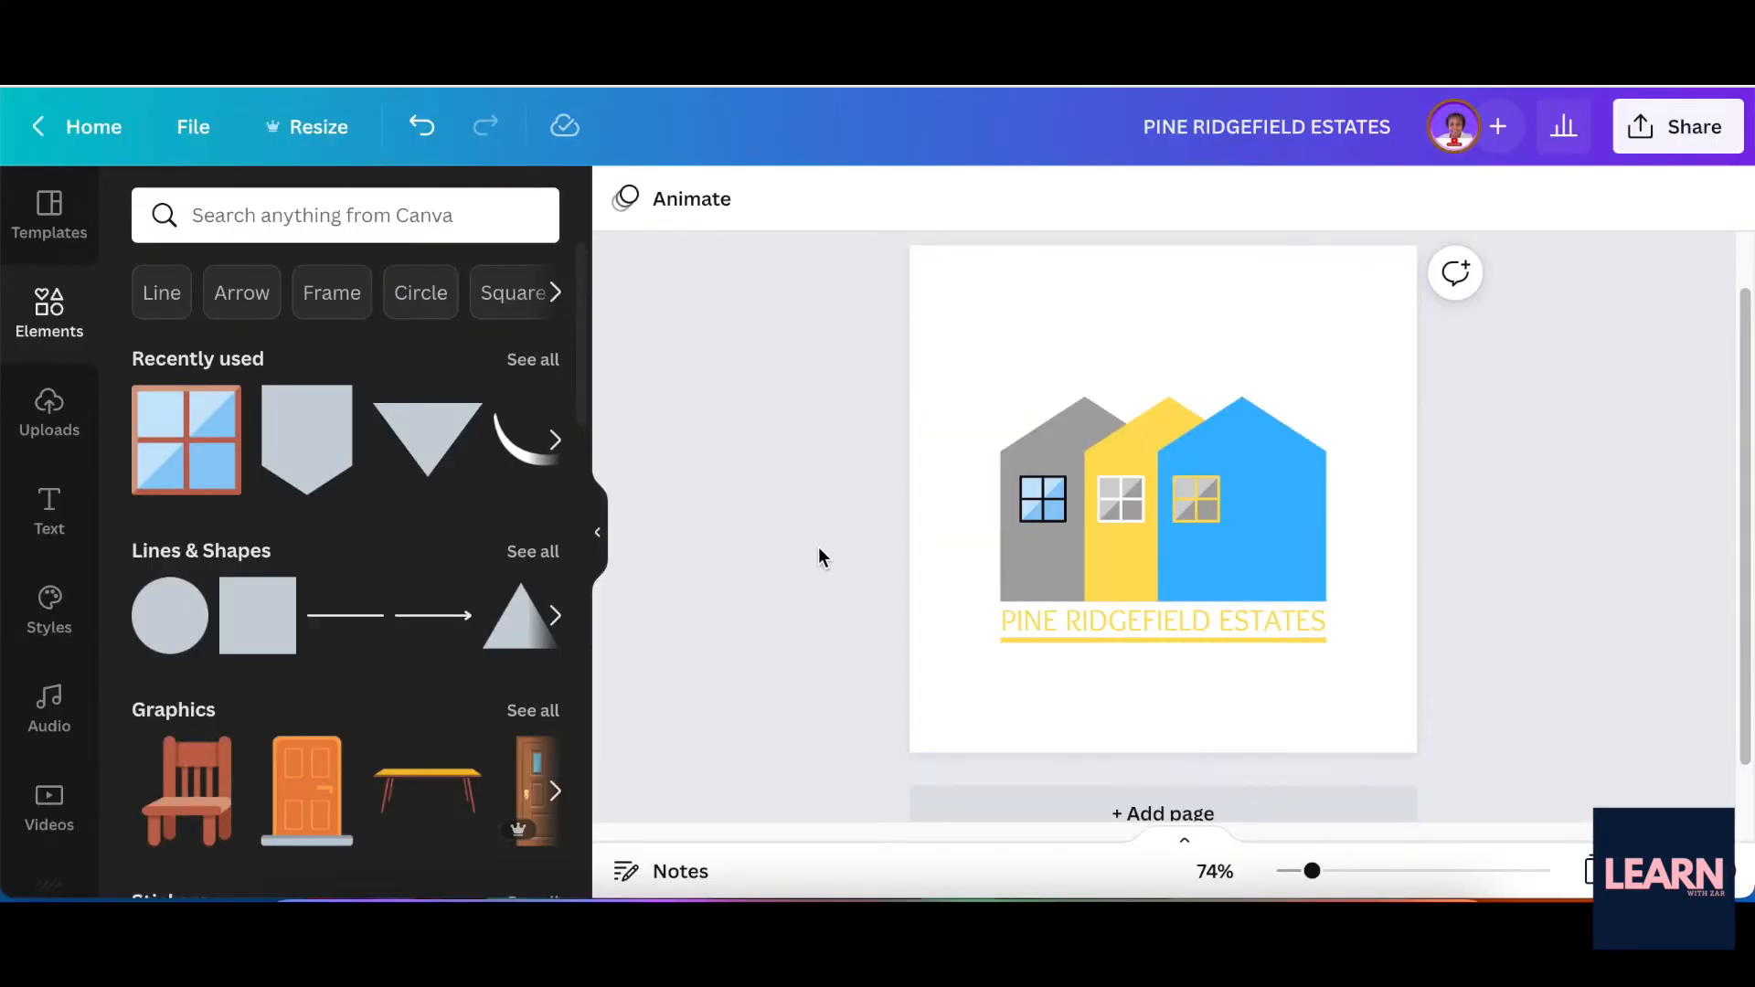
Step: Download the logo as a 500 × 500 px PNG with a transparent background
{"action": "left_click", "coordinate": [1700, 128]}
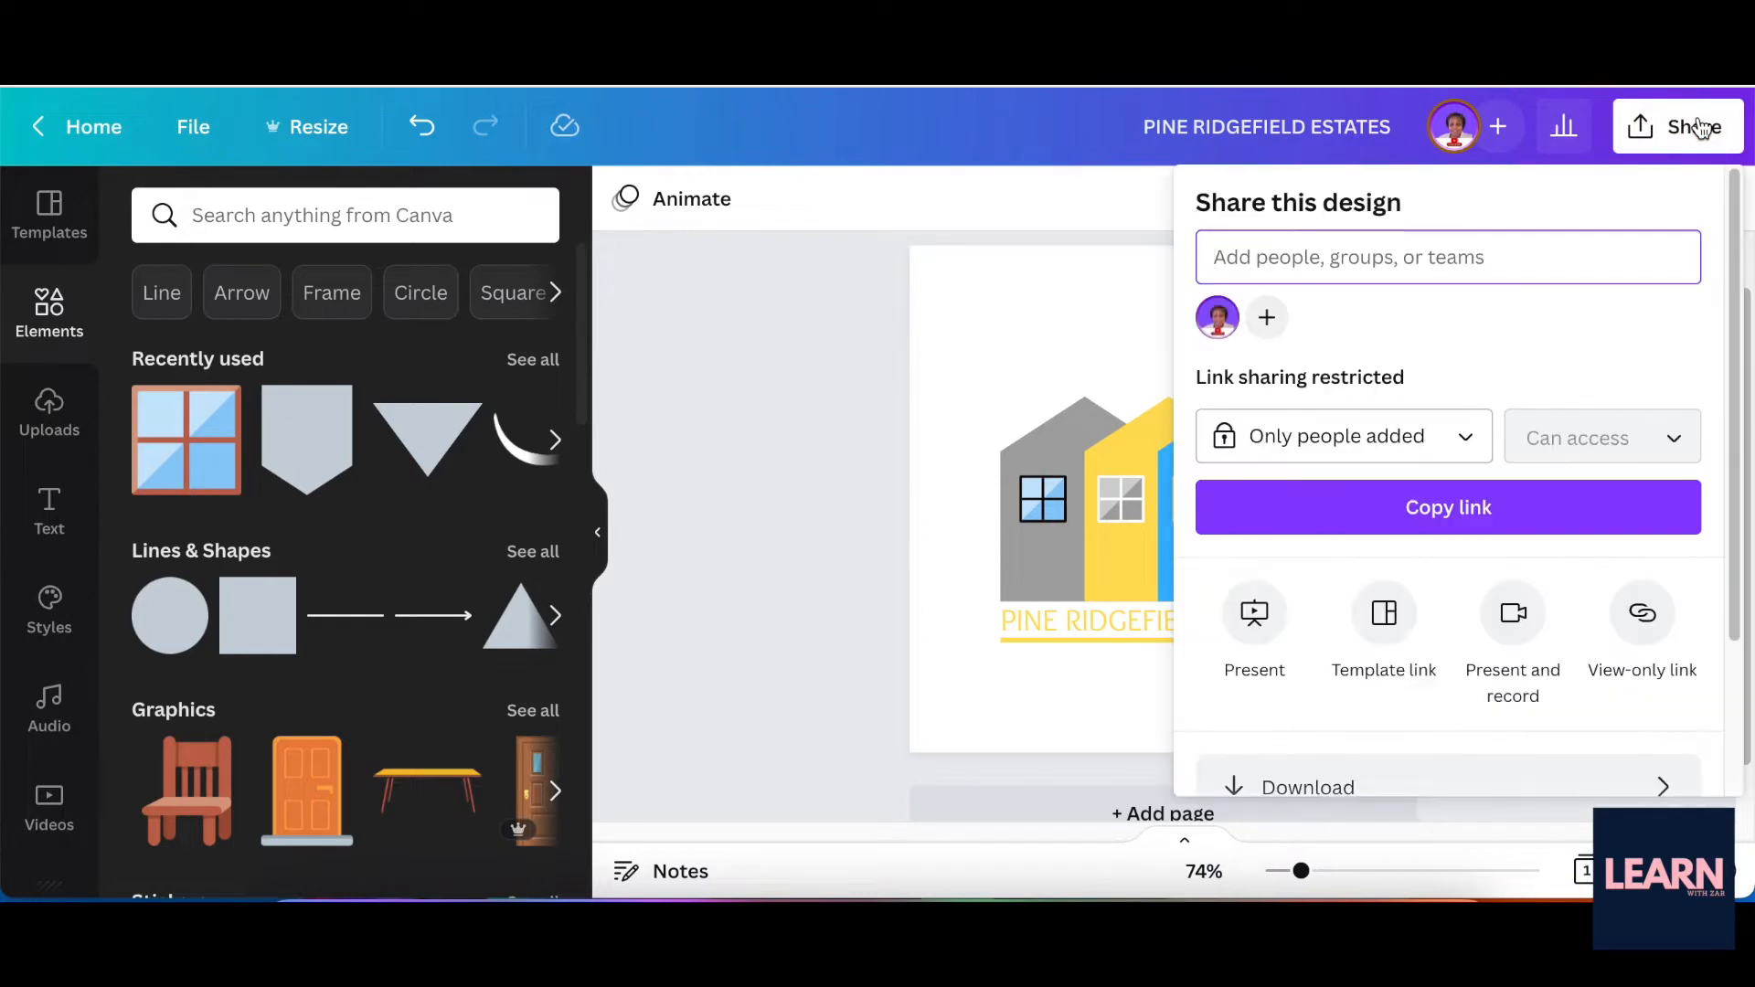
{"action": "scroll", "coordinate": [1582, 599], "scroll_direction": "down", "scroll_amount": 2}
{"action": "left_click", "coordinate": [1366, 594]}
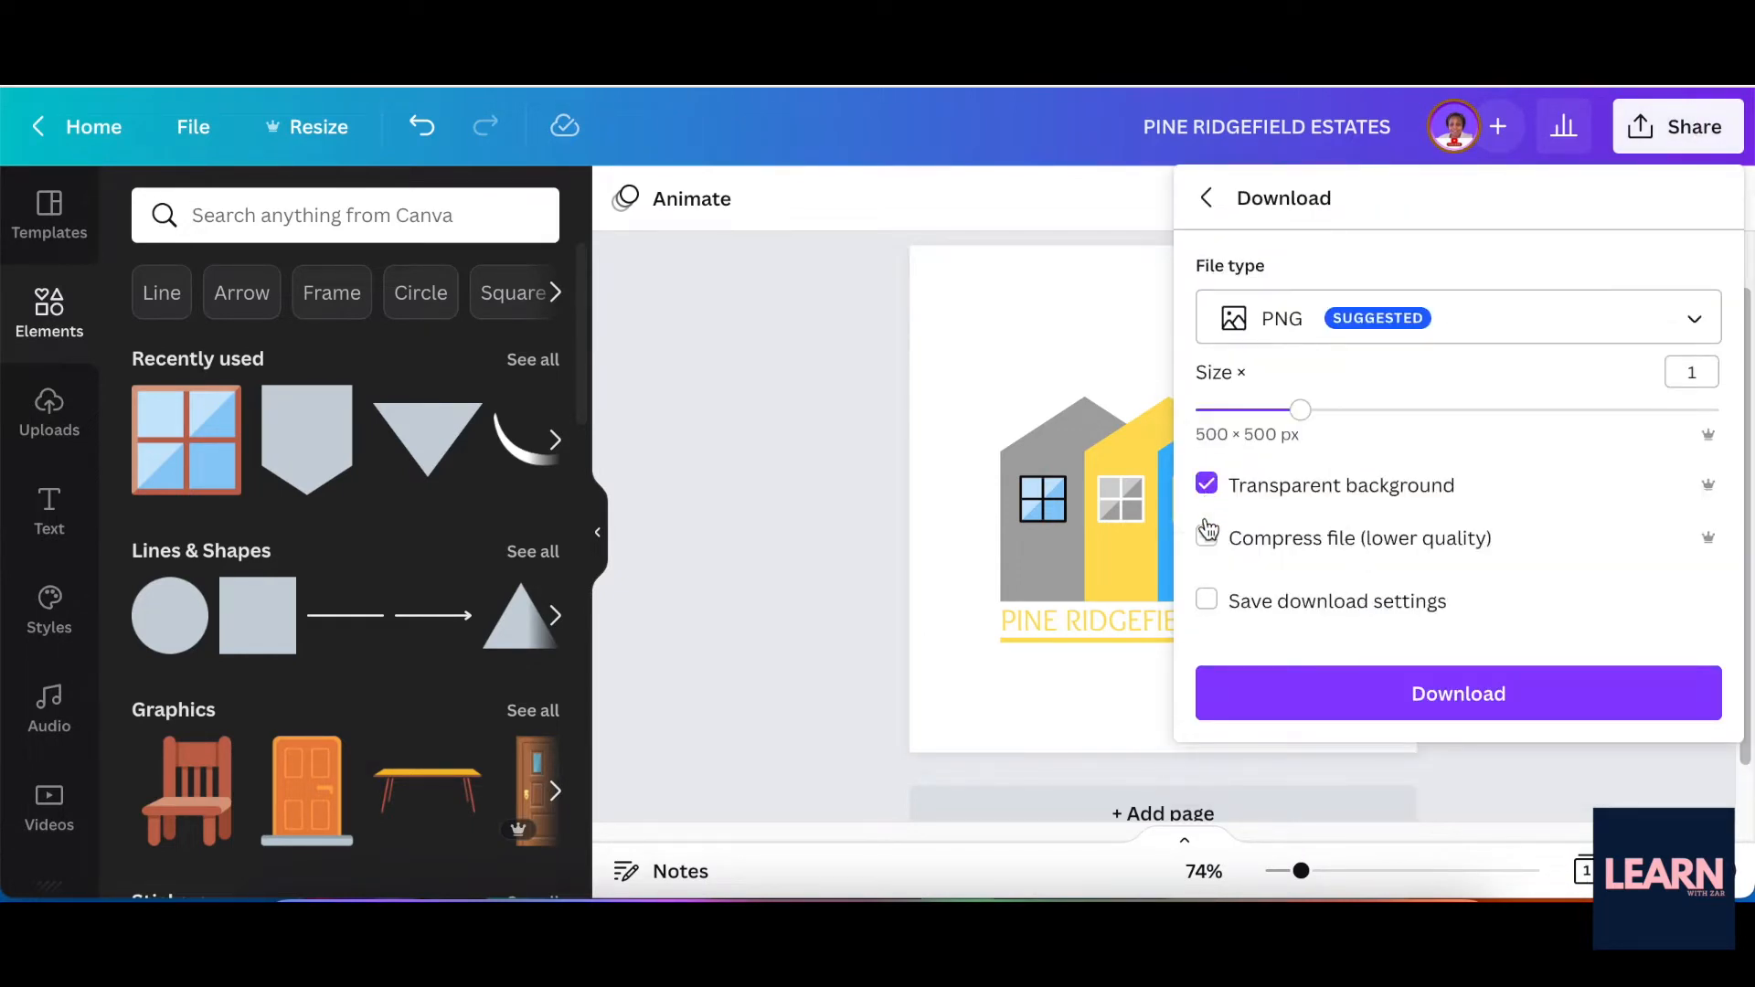
{"action": "left_click", "coordinate": [1472, 695]}
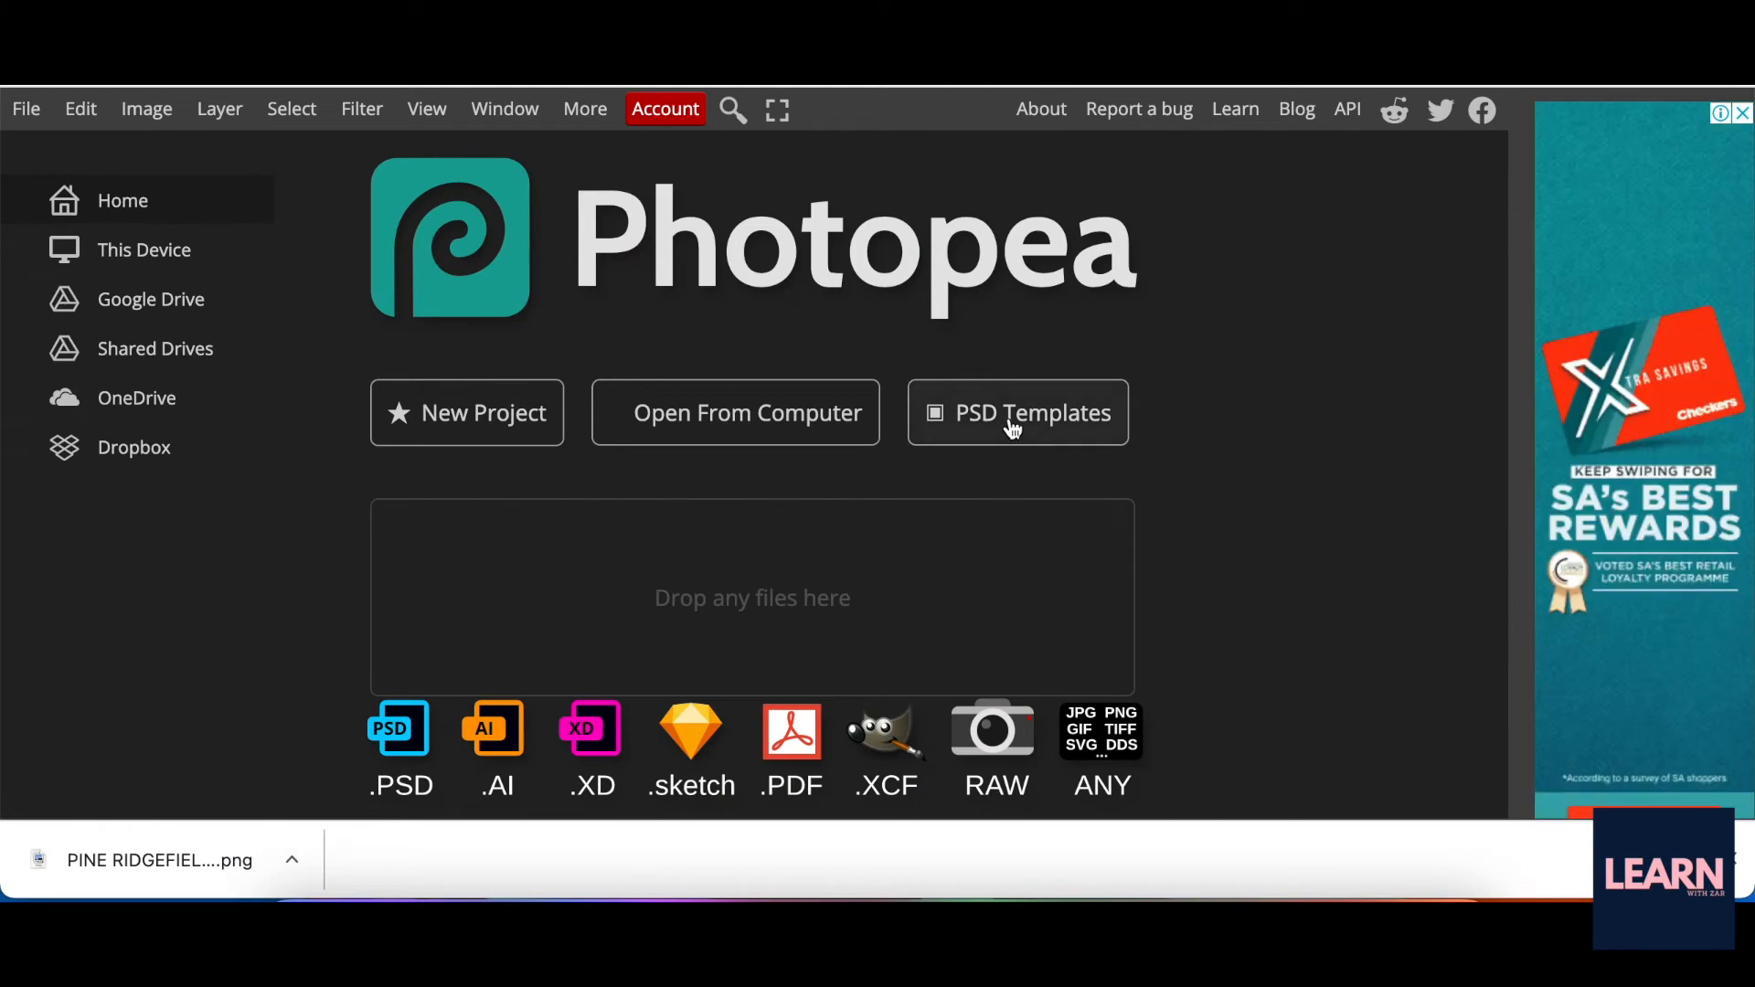
Step: Switch to Photopea and open the "3d glass window logo mockup" PSD template
{"action": "left_click", "coordinate": [1013, 421]}
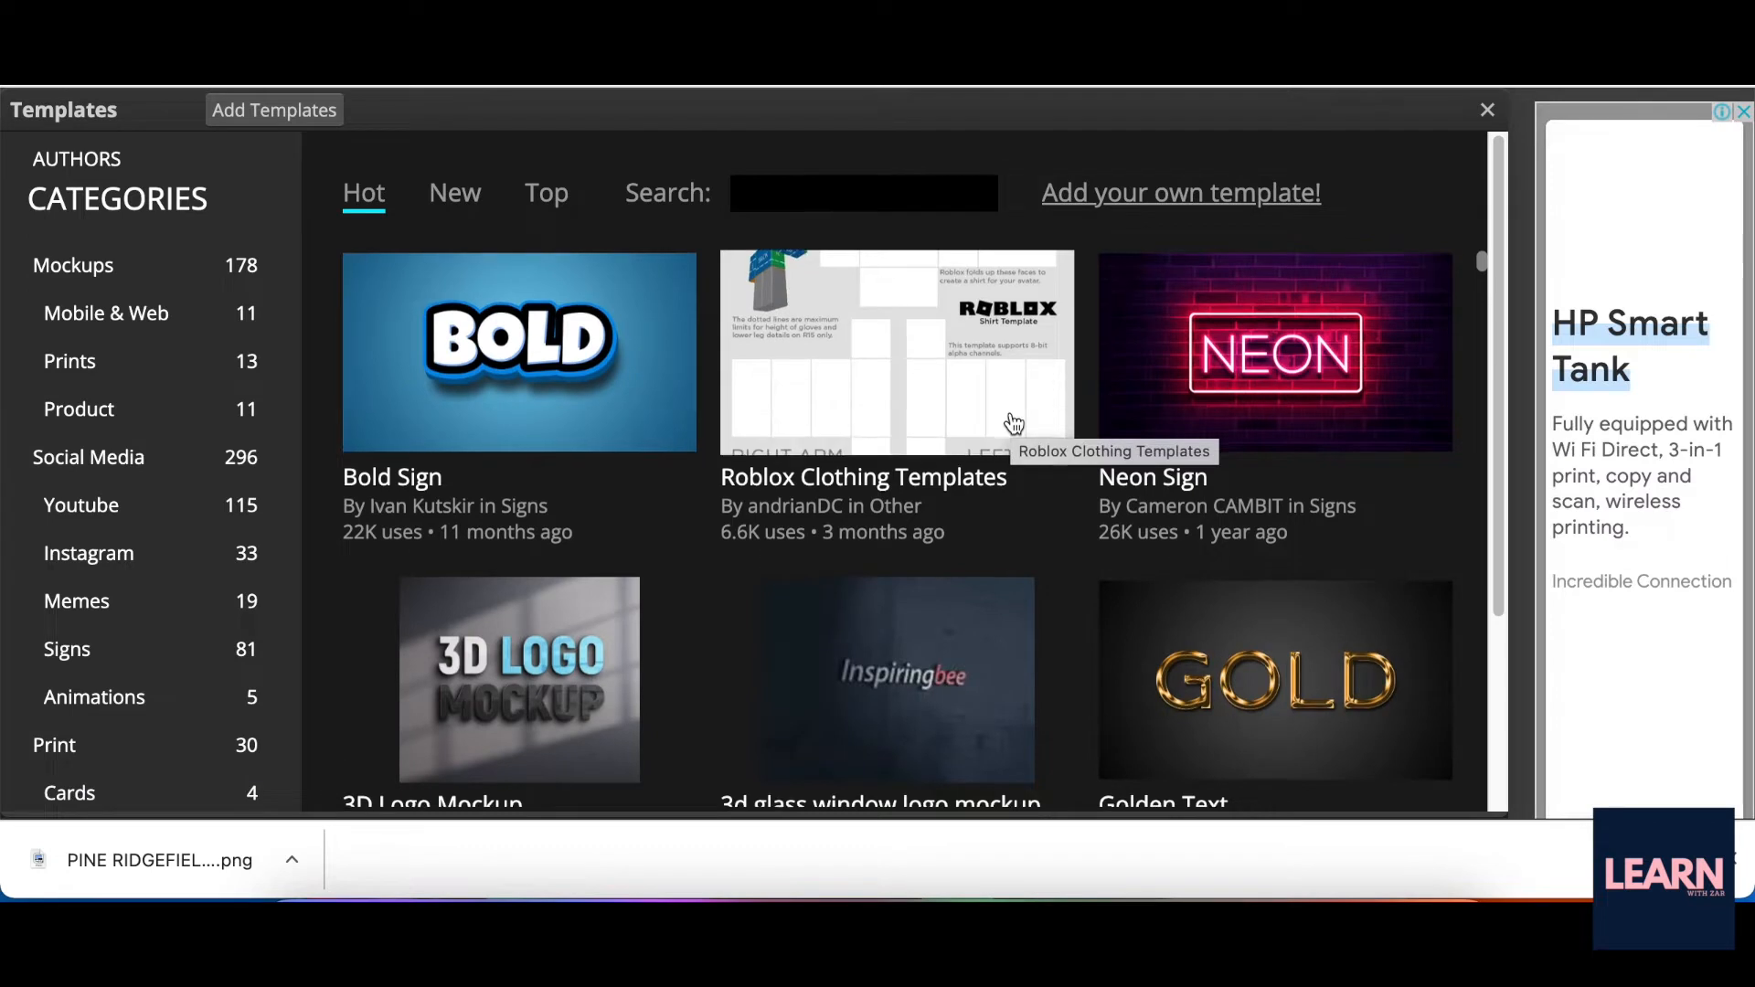
{"action": "left_click", "coordinate": [917, 640]}
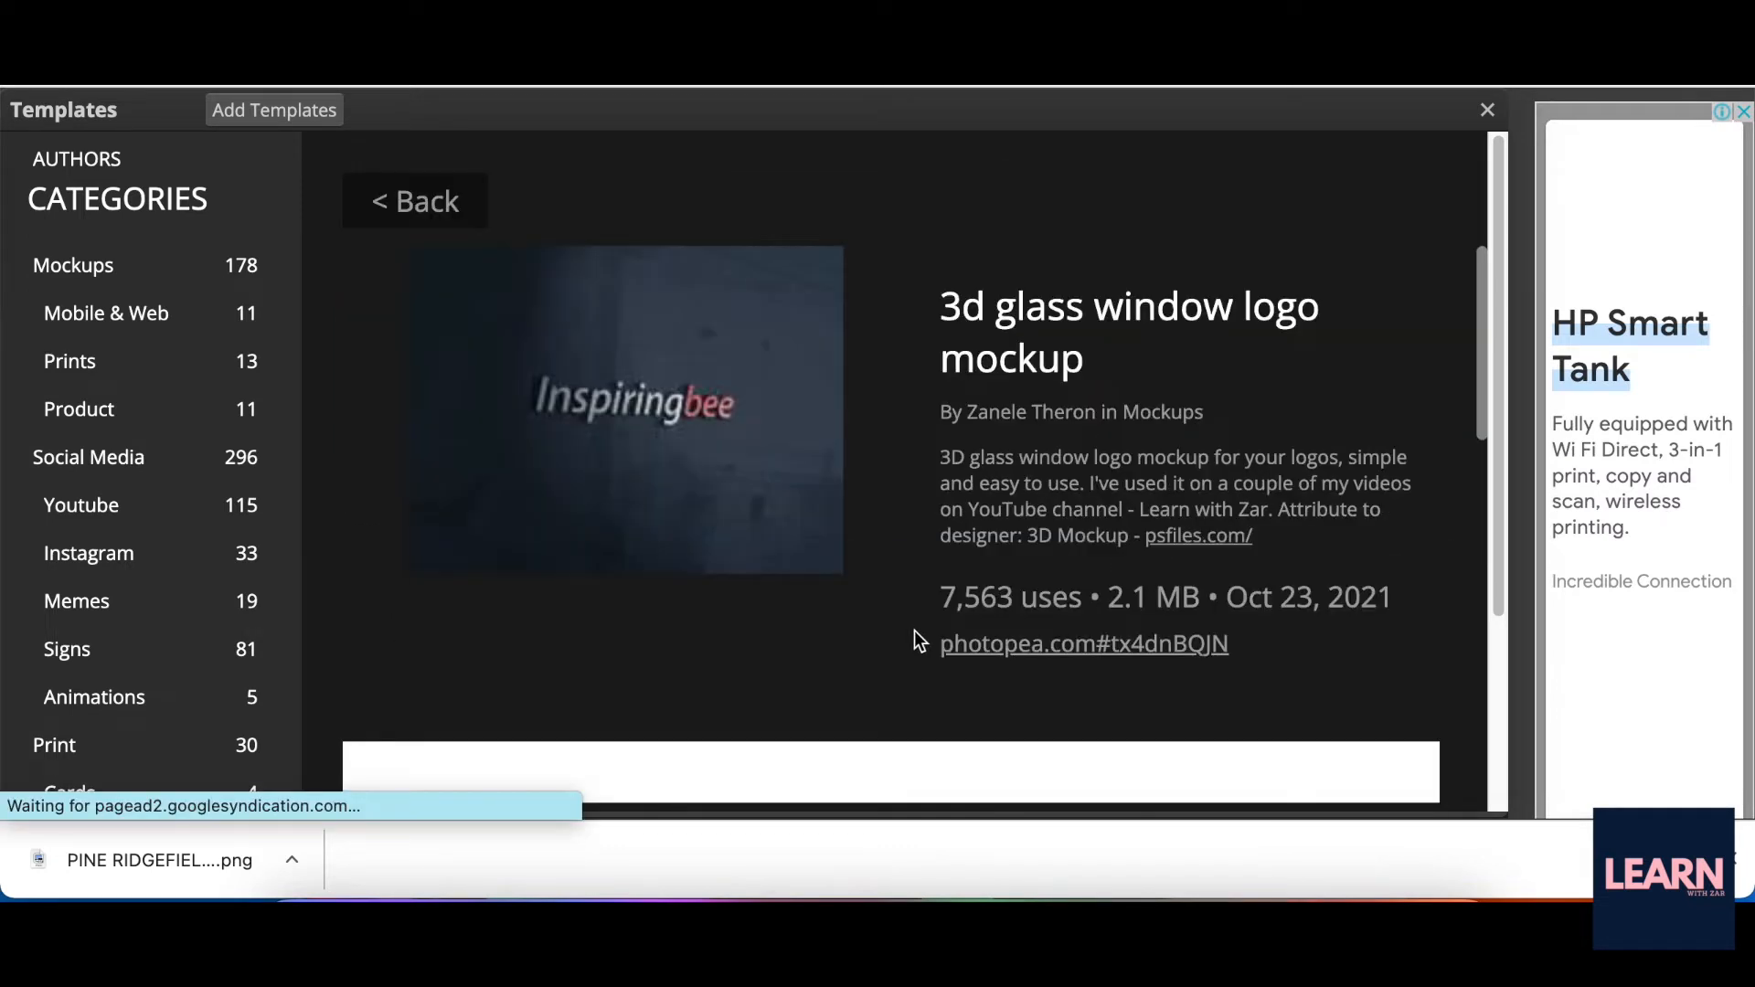
{"action": "left_click", "coordinate": [1088, 648]}
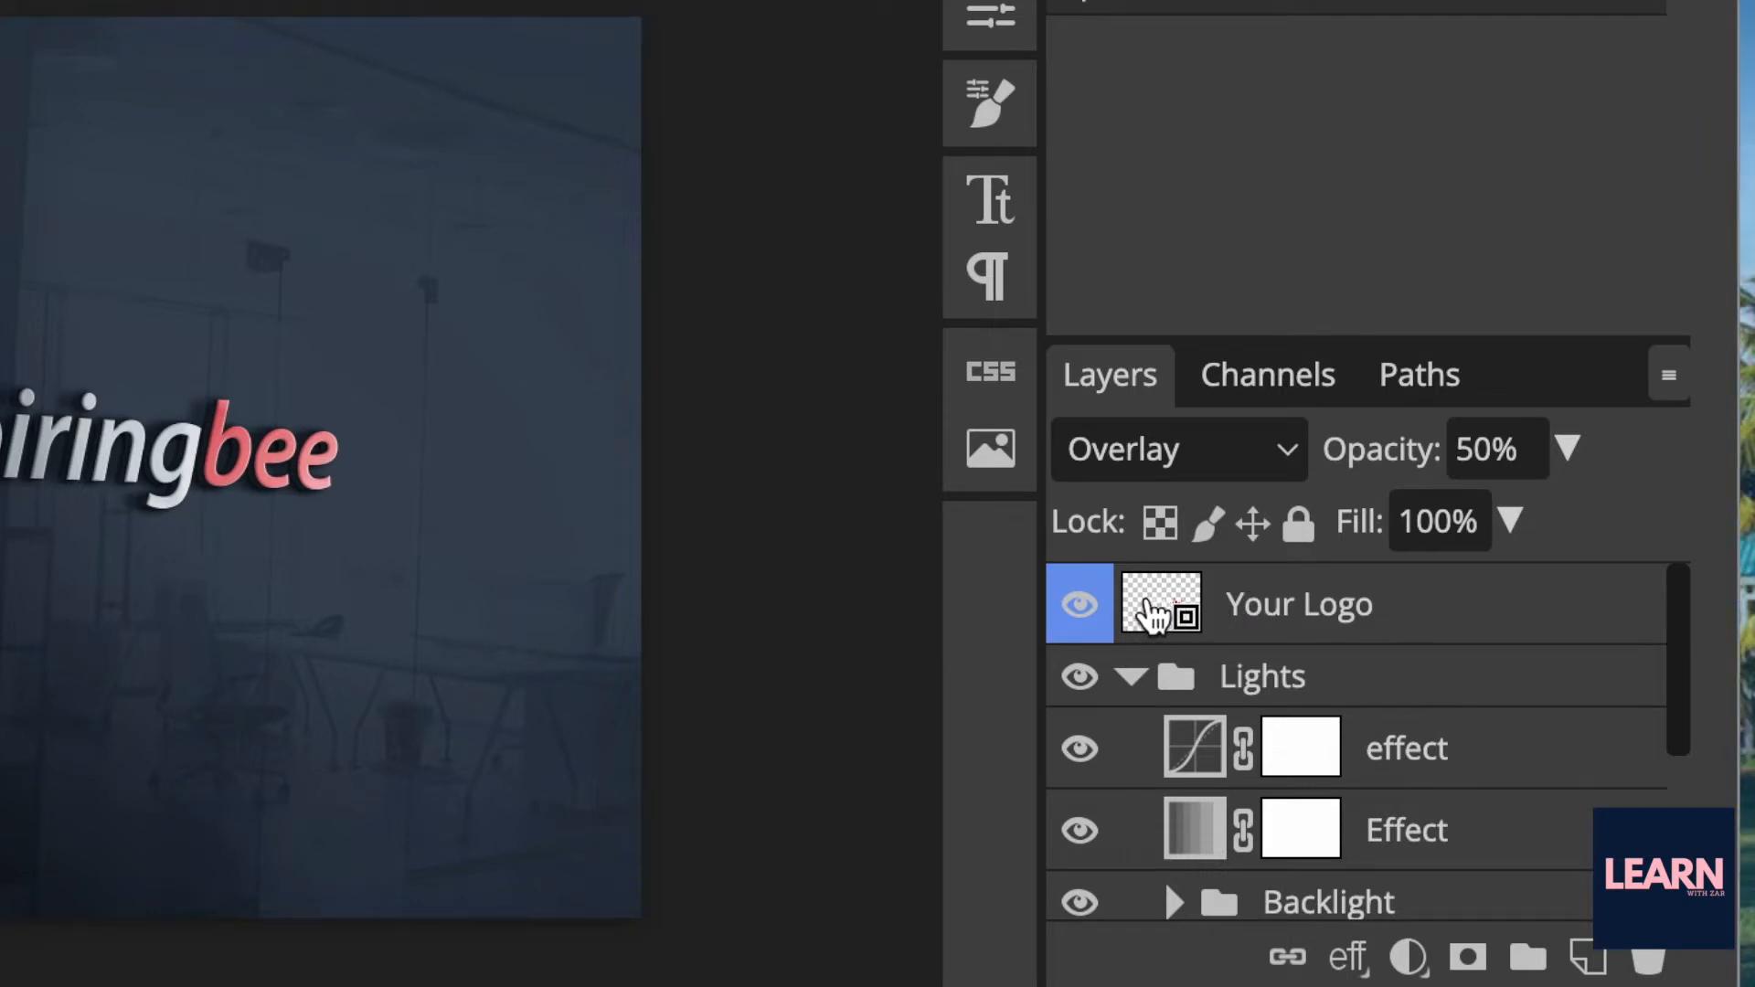
Step: Open the contents of the Your Logo smart object and hide its Inspiringbee text layer
{"action": "double_click", "coordinate": [1150, 611]}
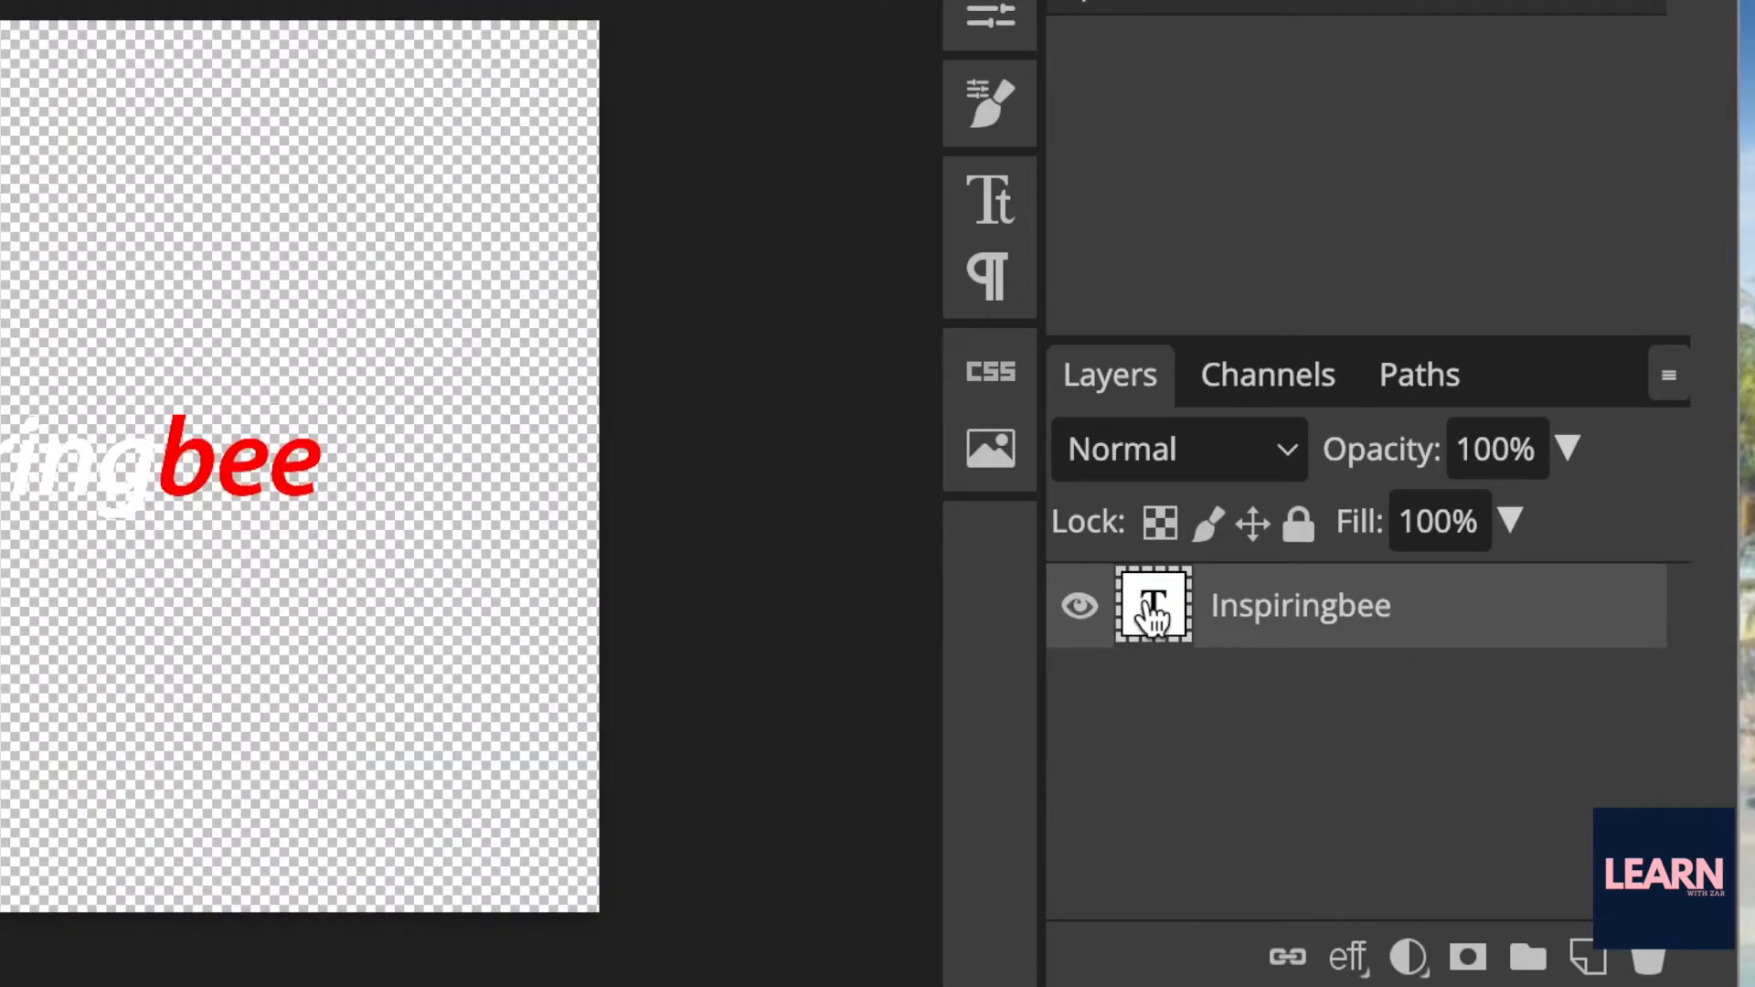
{"action": "left_click", "coordinate": [1081, 607]}
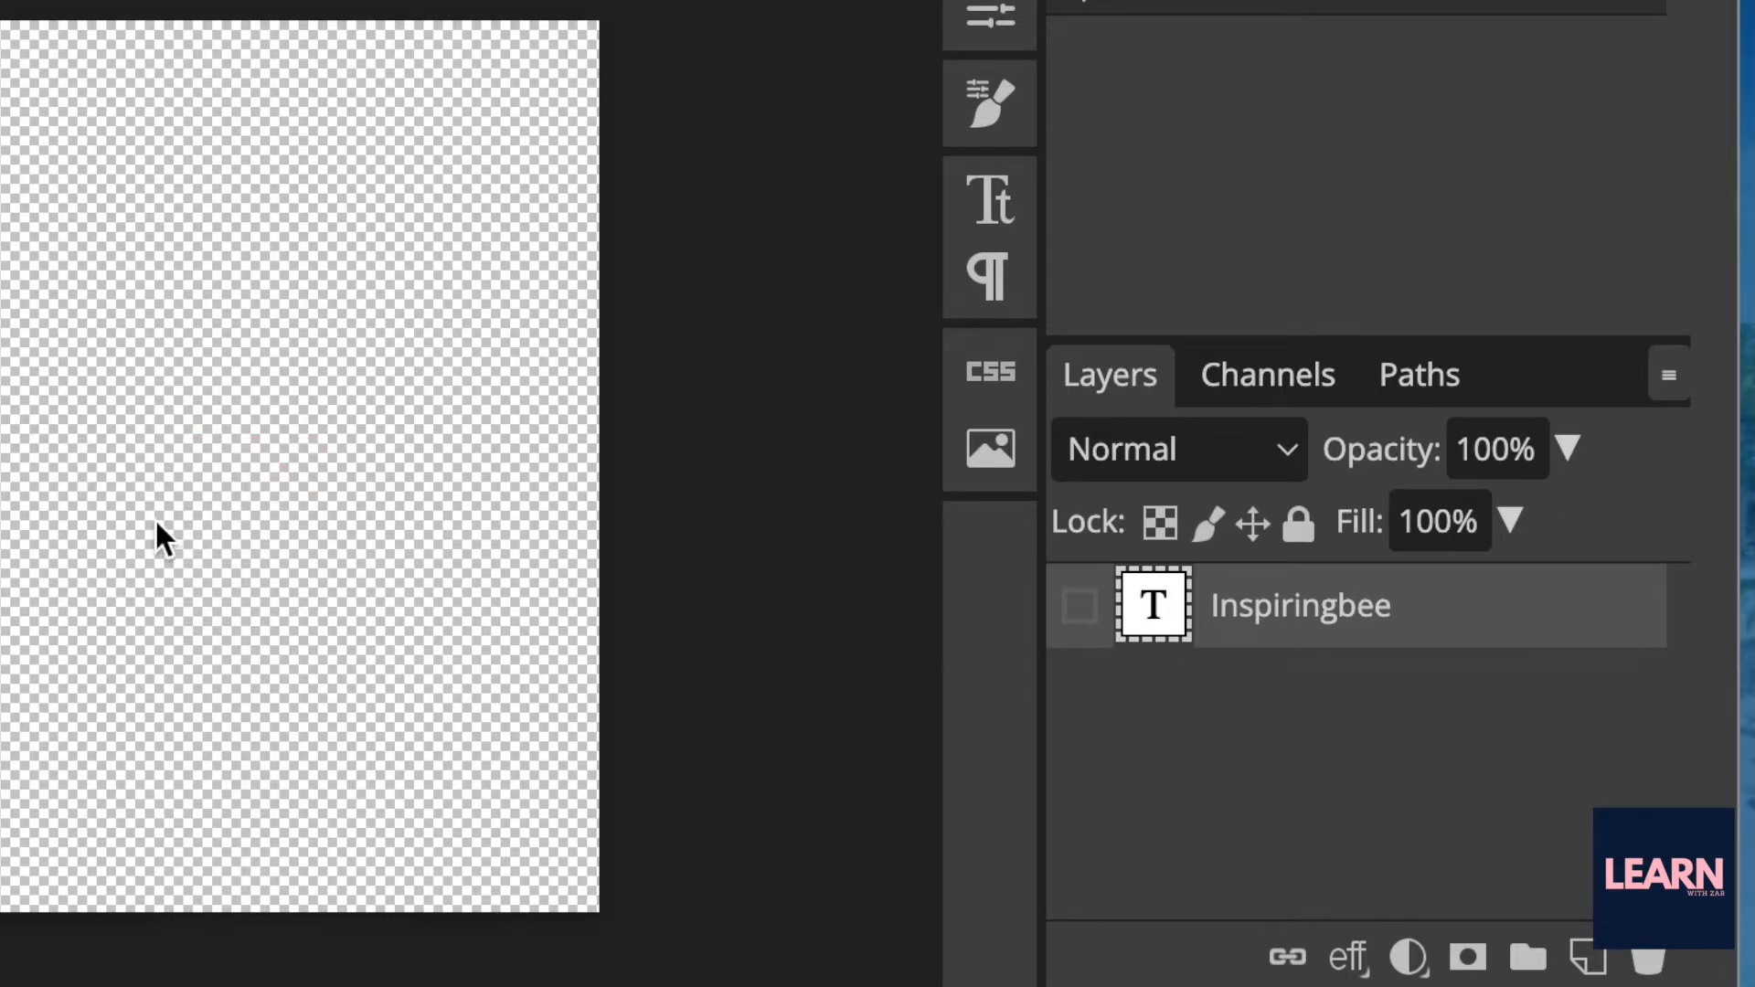
Step: Place the downloaded Pine Ridgefield Estates PNG into the smart object, enlarge it to about 666% × 594%, and centre it on the canvas
{"action": "left_click_drag", "start_coordinate": [156, 860], "coordinate": [384, 797]}
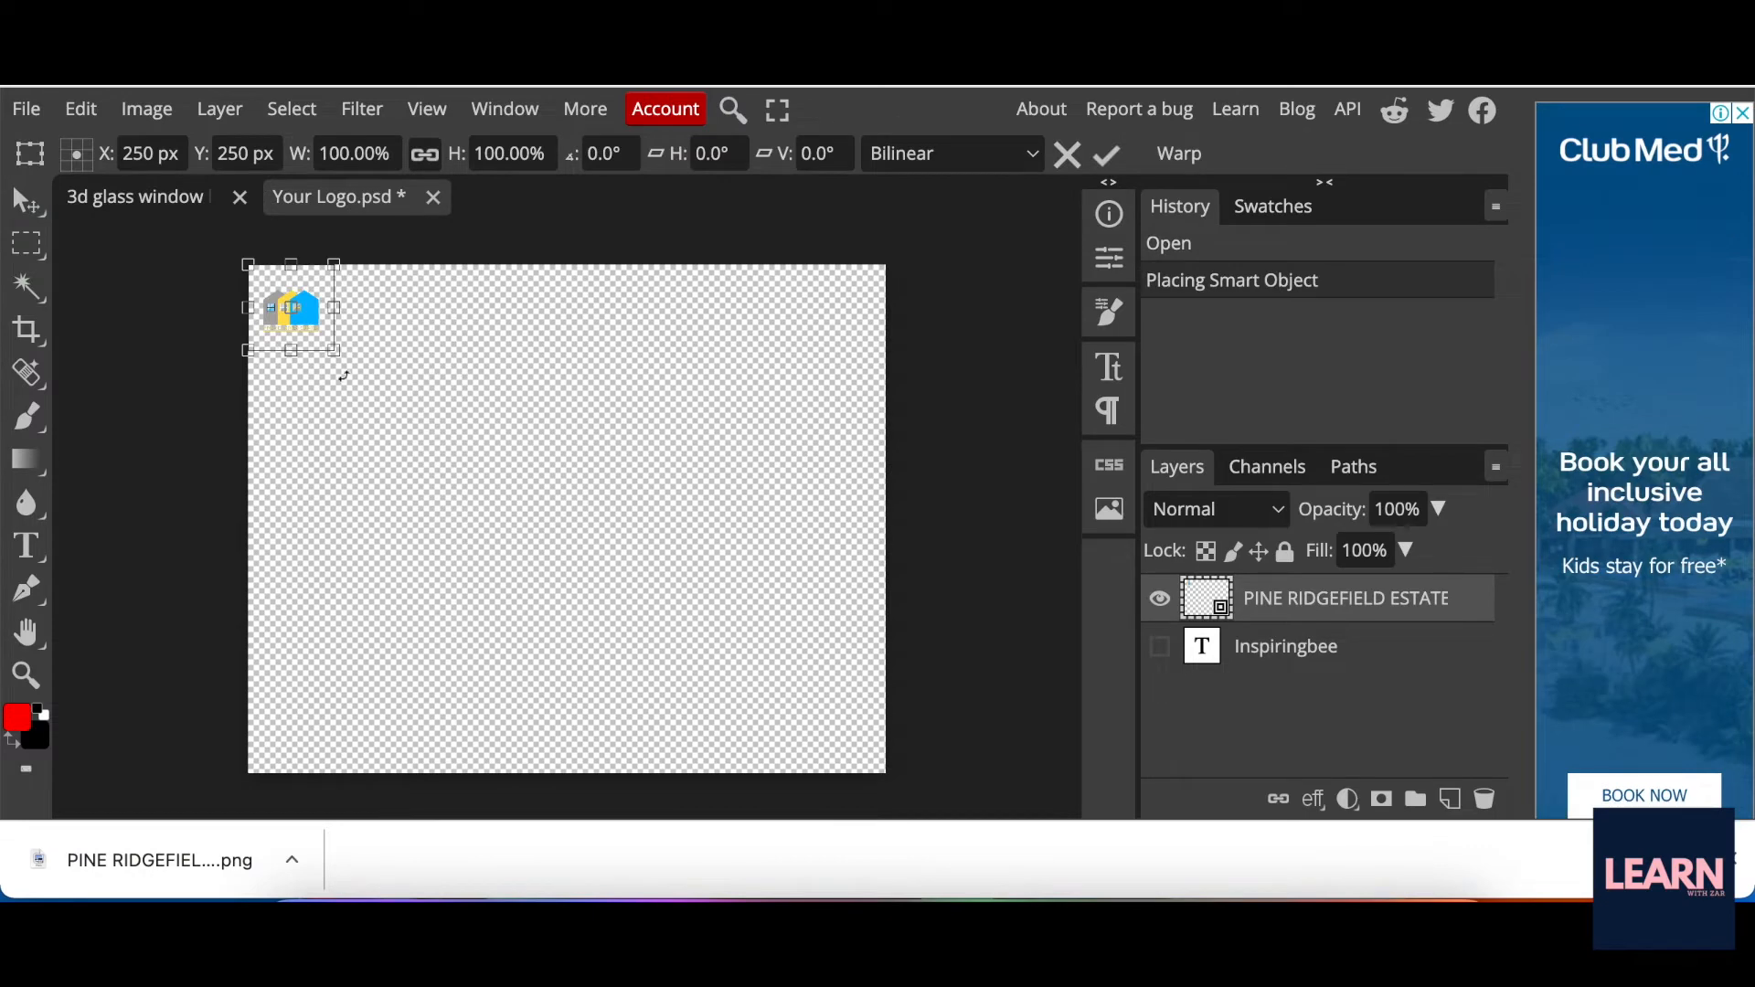
{"action": "left_click_drag", "start_coordinate": [334, 350], "coordinate": [826, 778]}
{"action": "left_click_drag", "start_coordinate": [737, 591], "coordinate": [768, 591]}
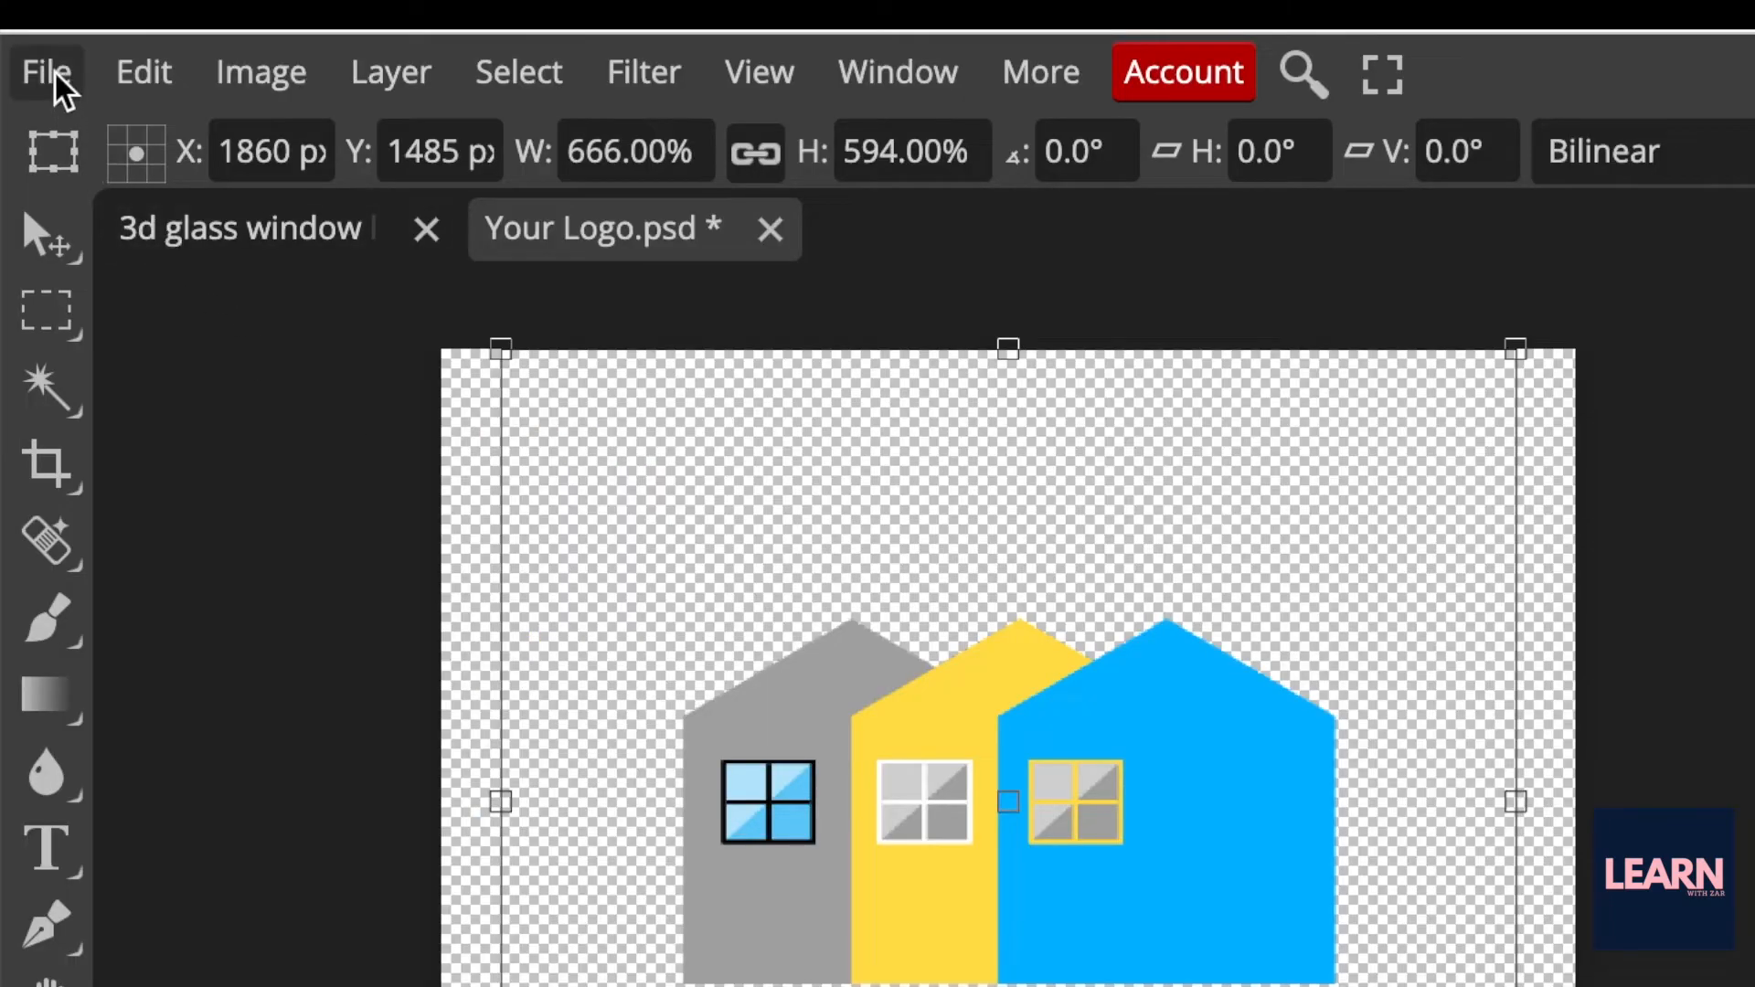
Step: Save the smart object with the new logo and return to the 3D glass window mockup document
{"action": "left_click", "coordinate": [55, 73]}
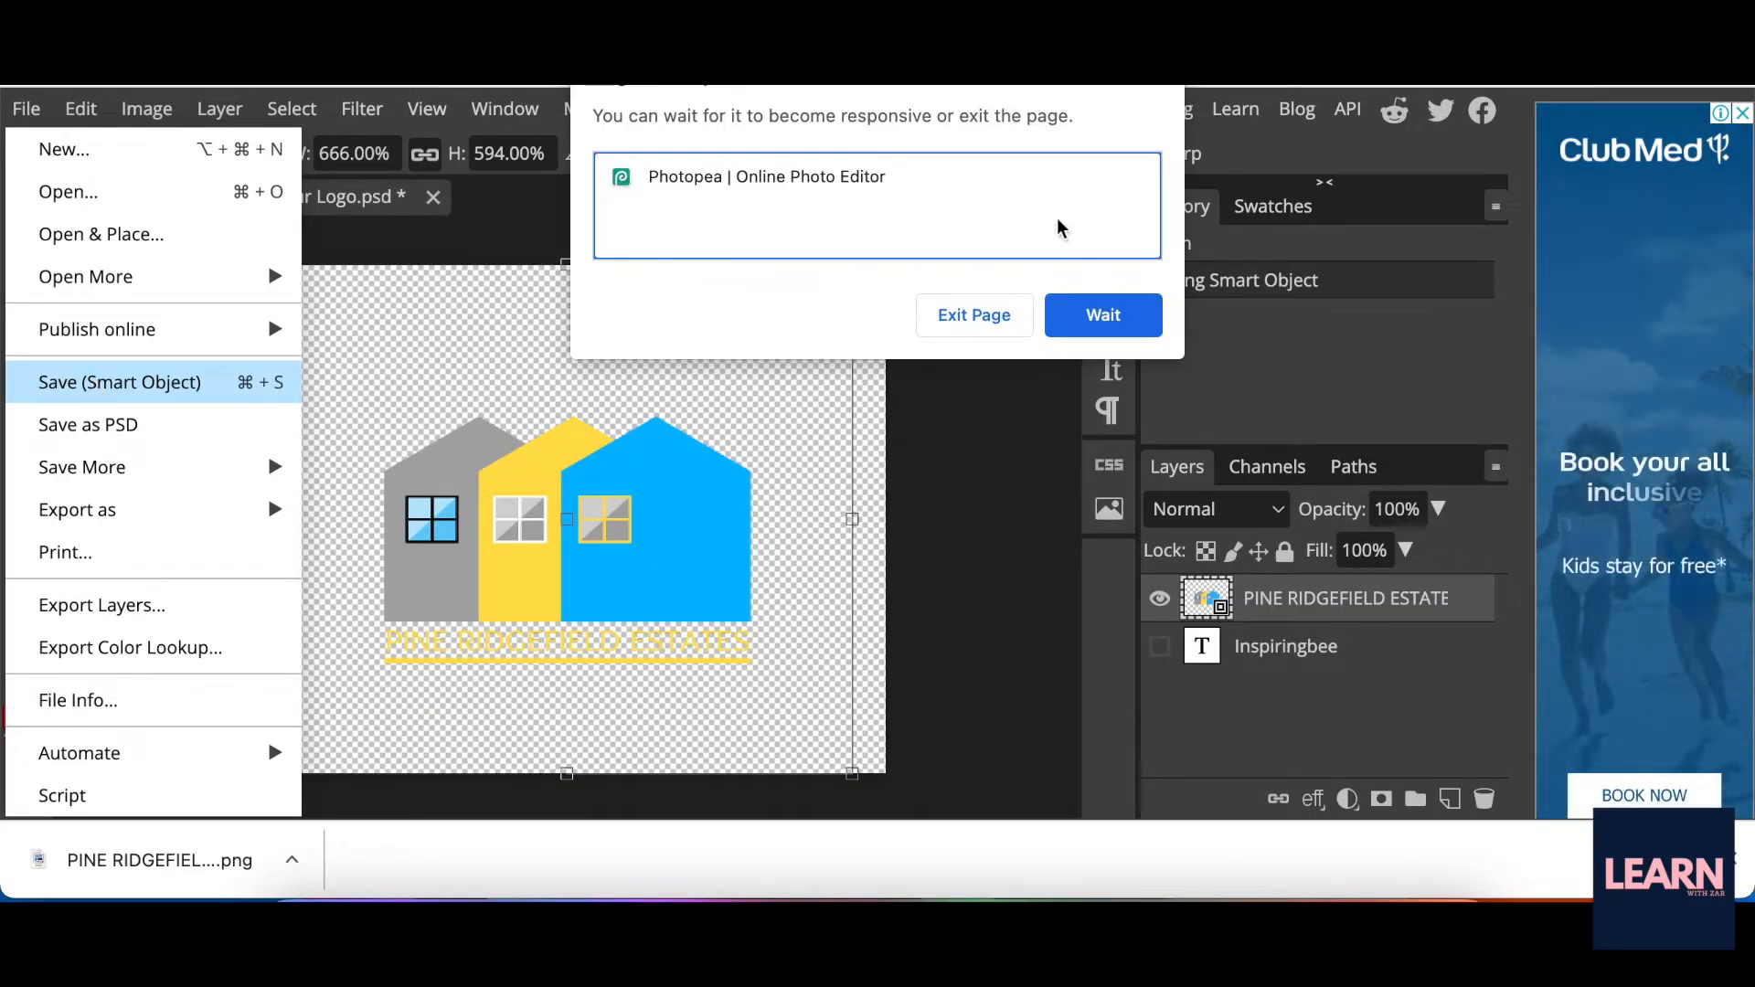
{"action": "left_click", "coordinate": [1127, 328]}
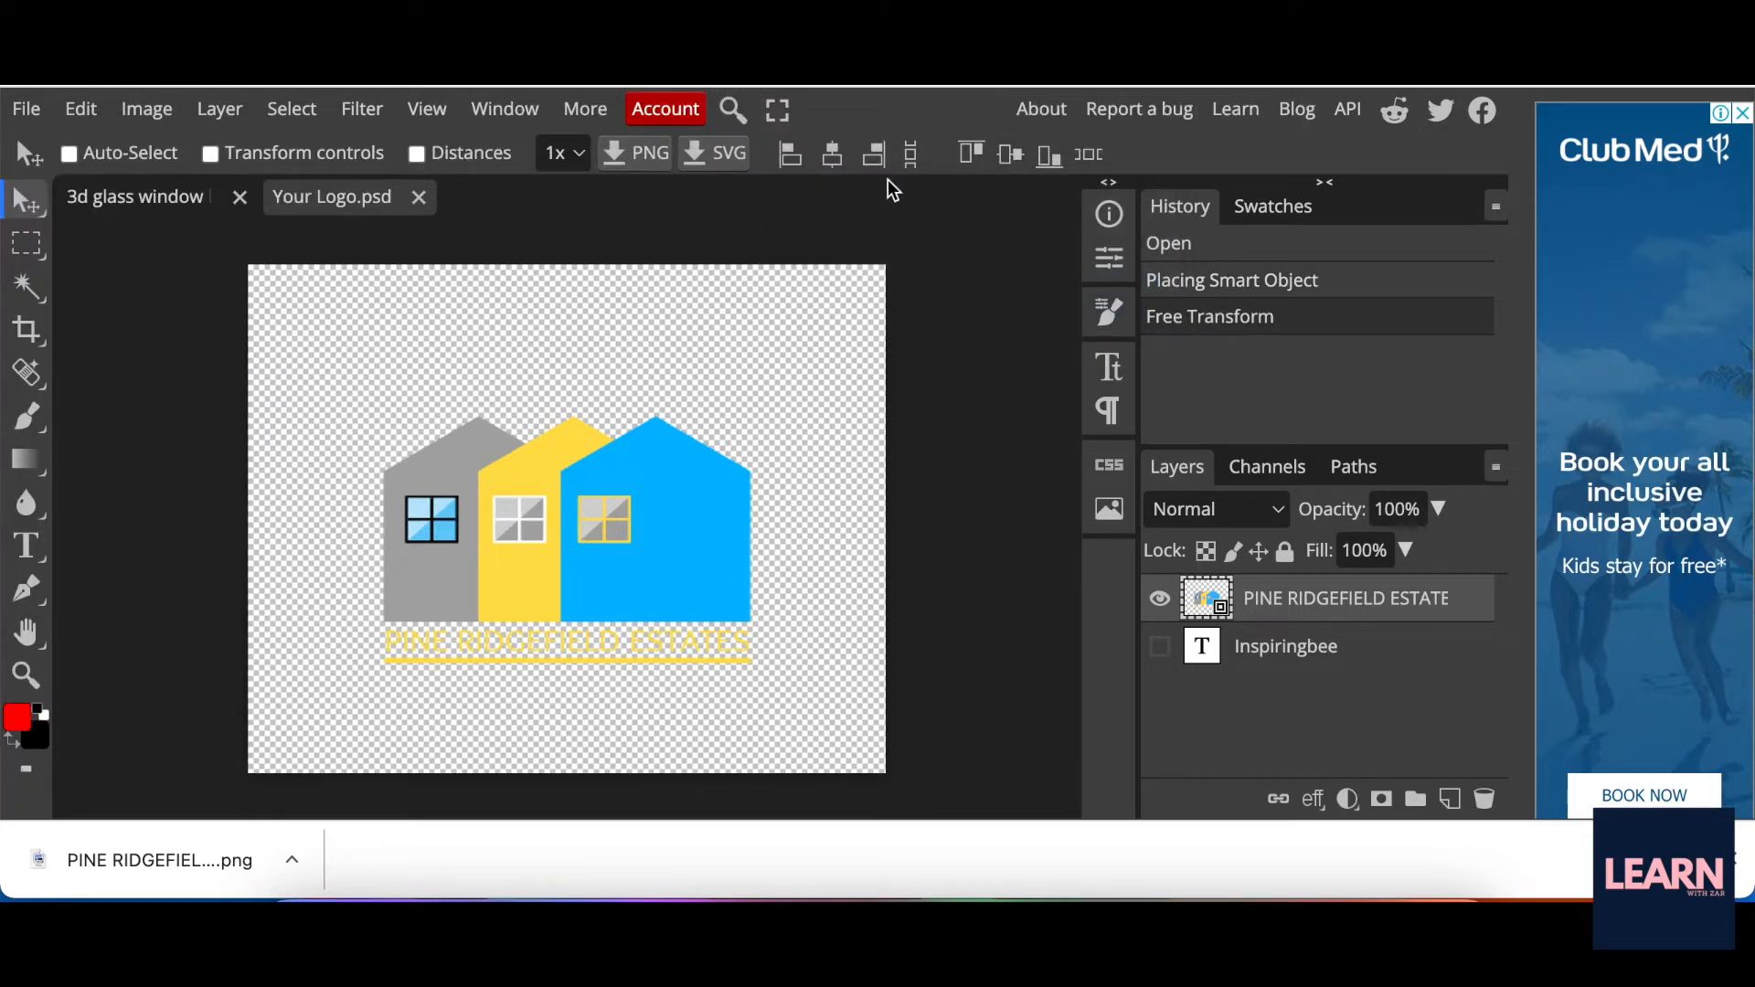
{"action": "left_click", "coordinate": [131, 197]}
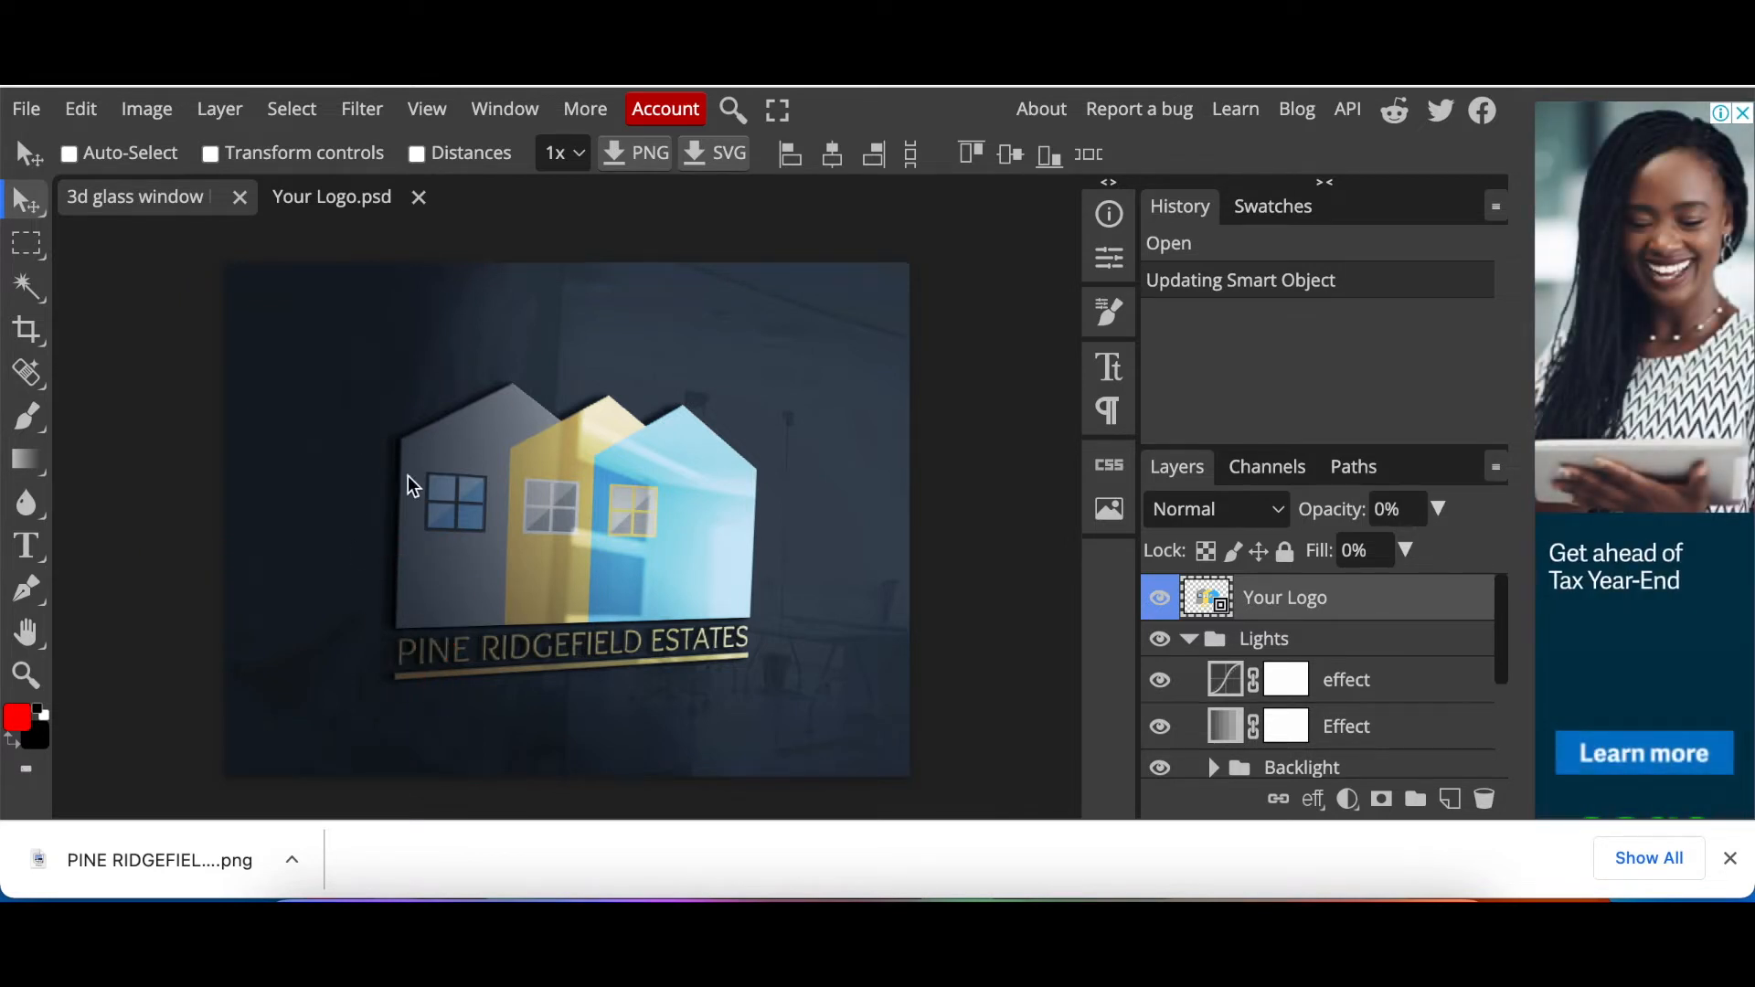
Step: Hide the Backlight group inside the mockup's Lights group
{"action": "scroll", "coordinate": [1257, 706], "scroll_direction": "down", "scroll_amount": 3}
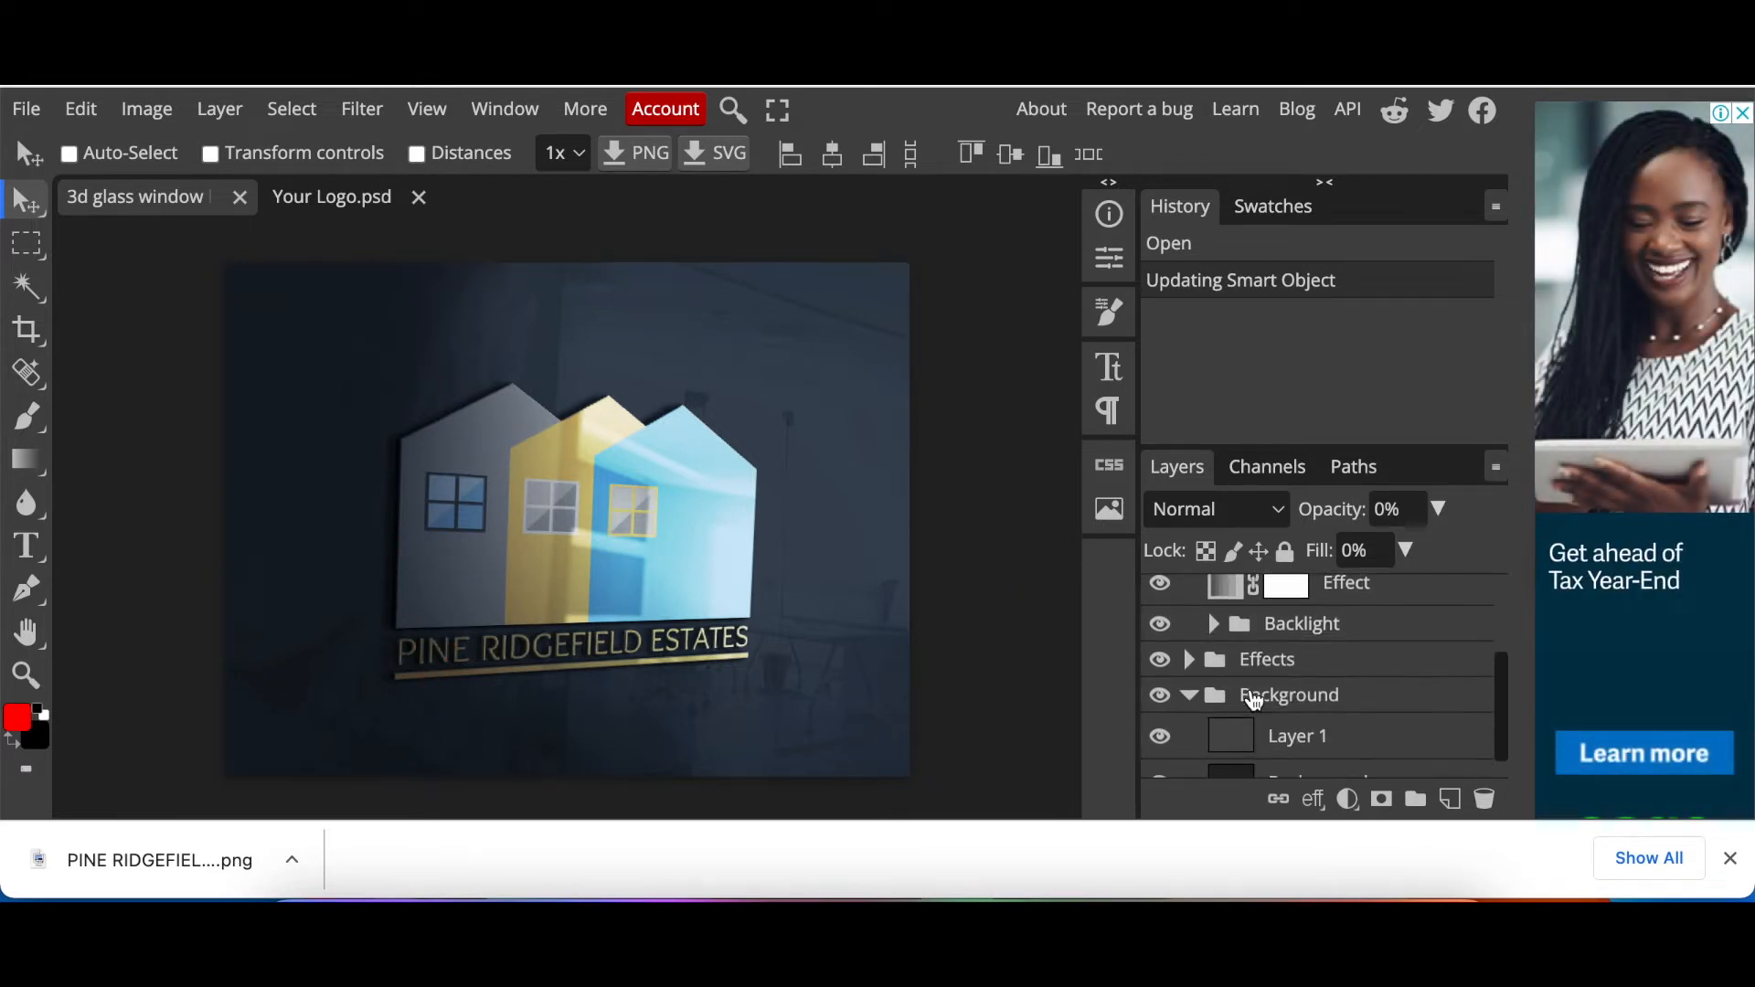
{"action": "scroll", "coordinate": [1163, 662], "scroll_direction": "up", "scroll_amount": 1}
{"action": "left_click", "coordinate": [1161, 659]}
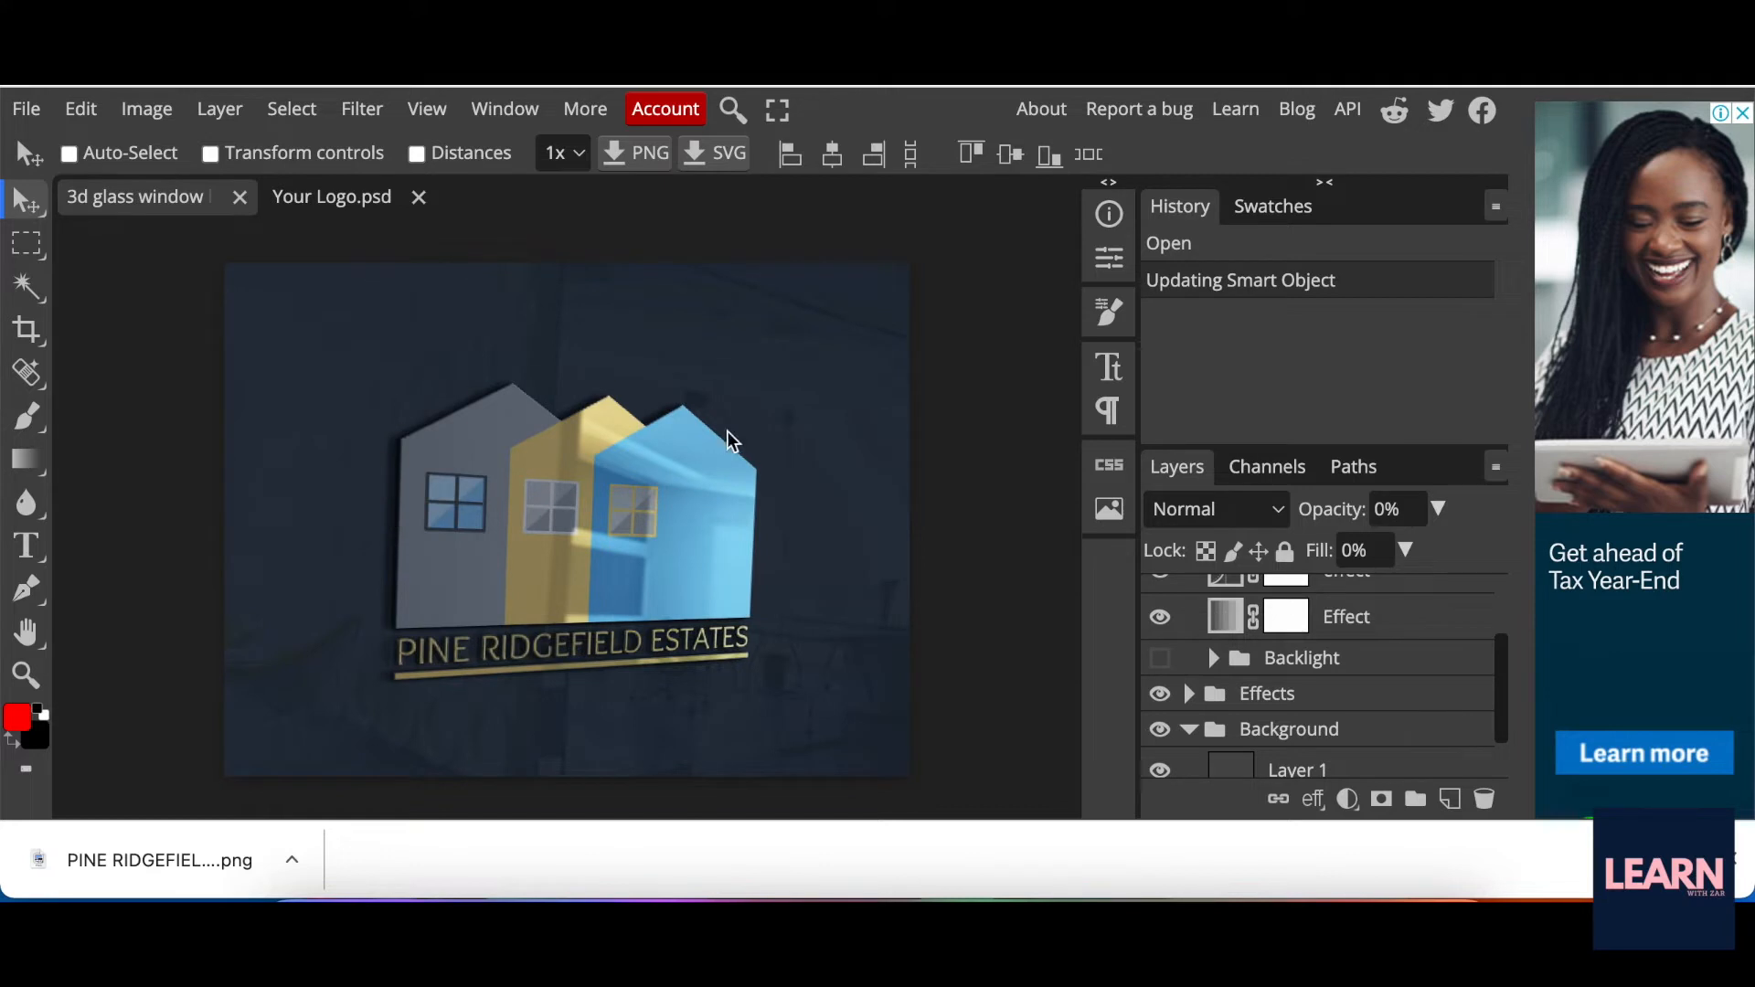
Step: Open the PNG export settings for the mockup and start replacing the export width
{"action": "left_click", "coordinate": [30, 113]}
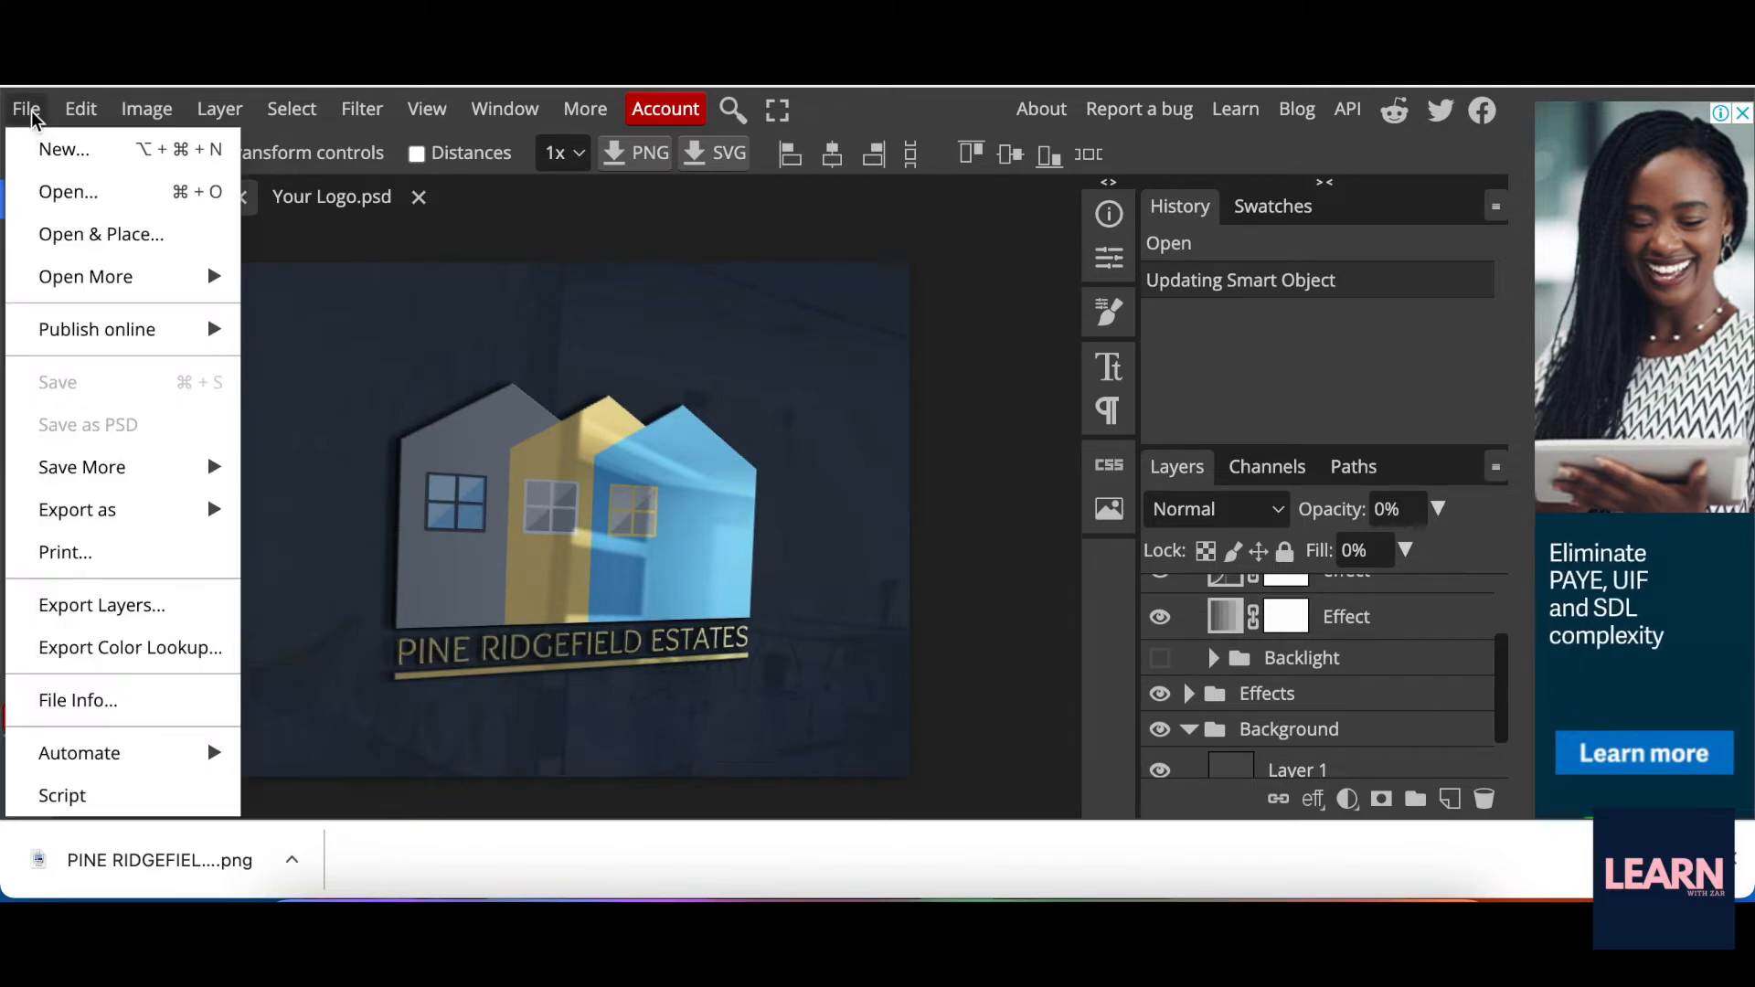
{"action": "mouse_move", "coordinate": [89, 520]}
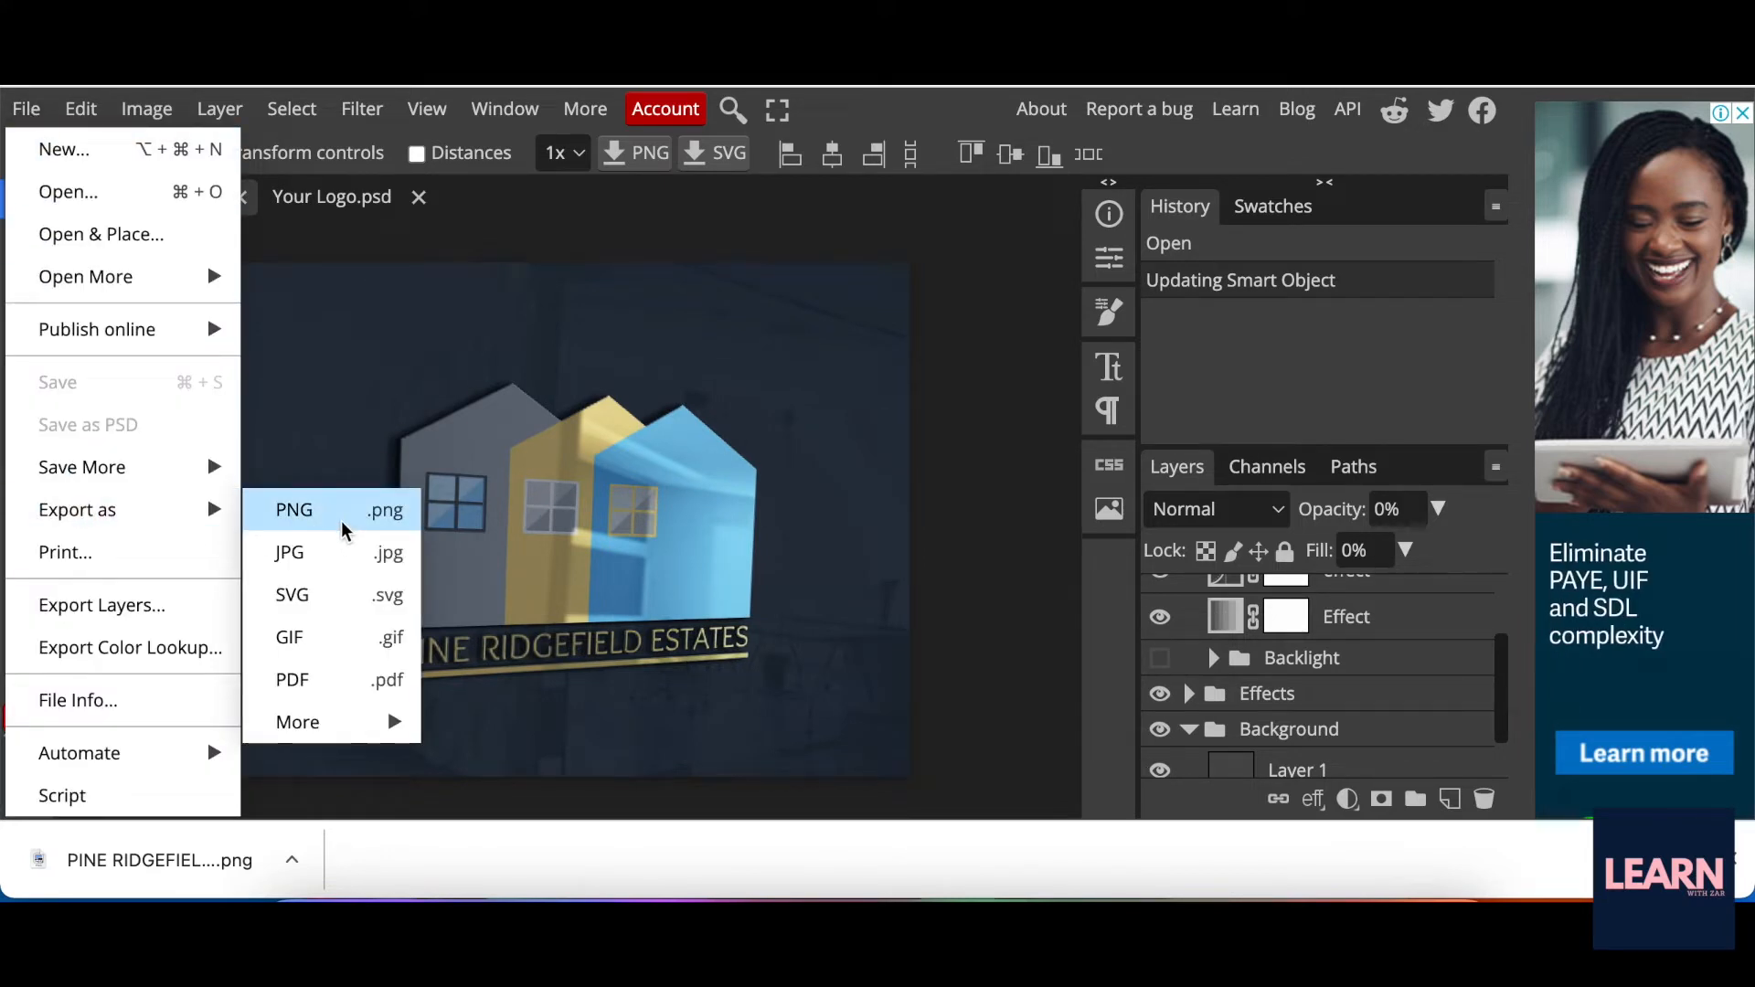
{"action": "left_click", "coordinate": [284, 510]}
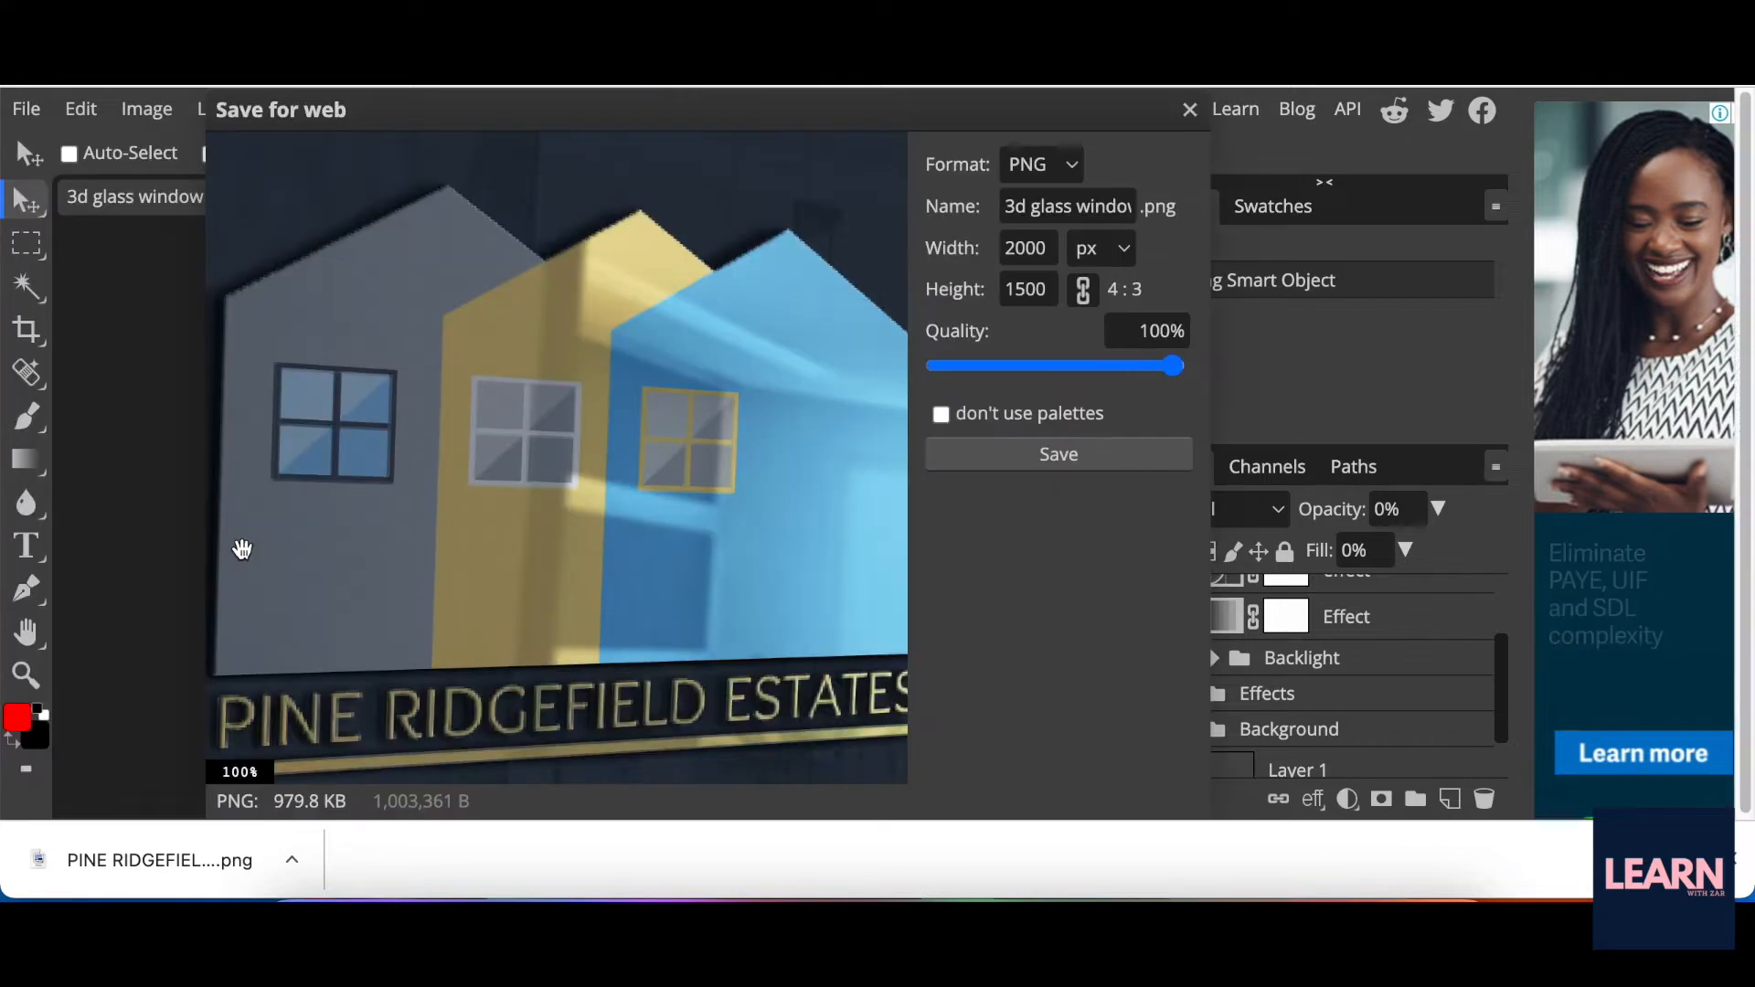
{"action": "left_click_drag", "start_coordinate": [1045, 253], "coordinate": [905, 249]}
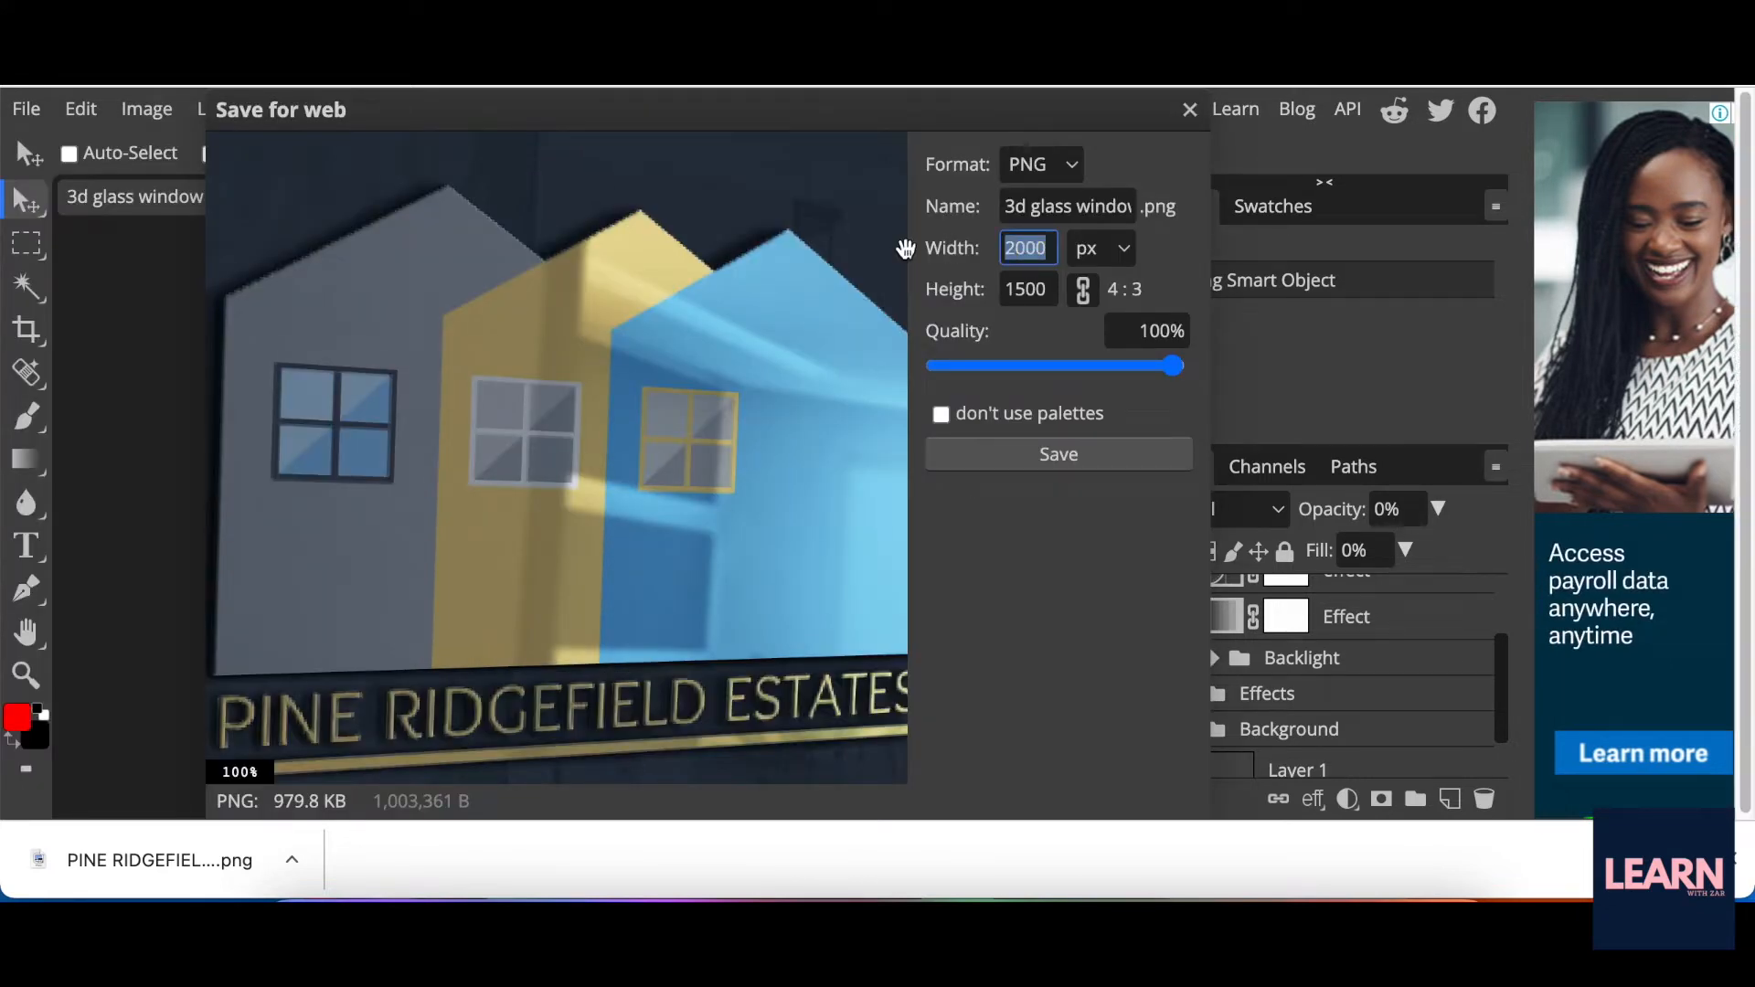
{"action": "type", "text": "1"}
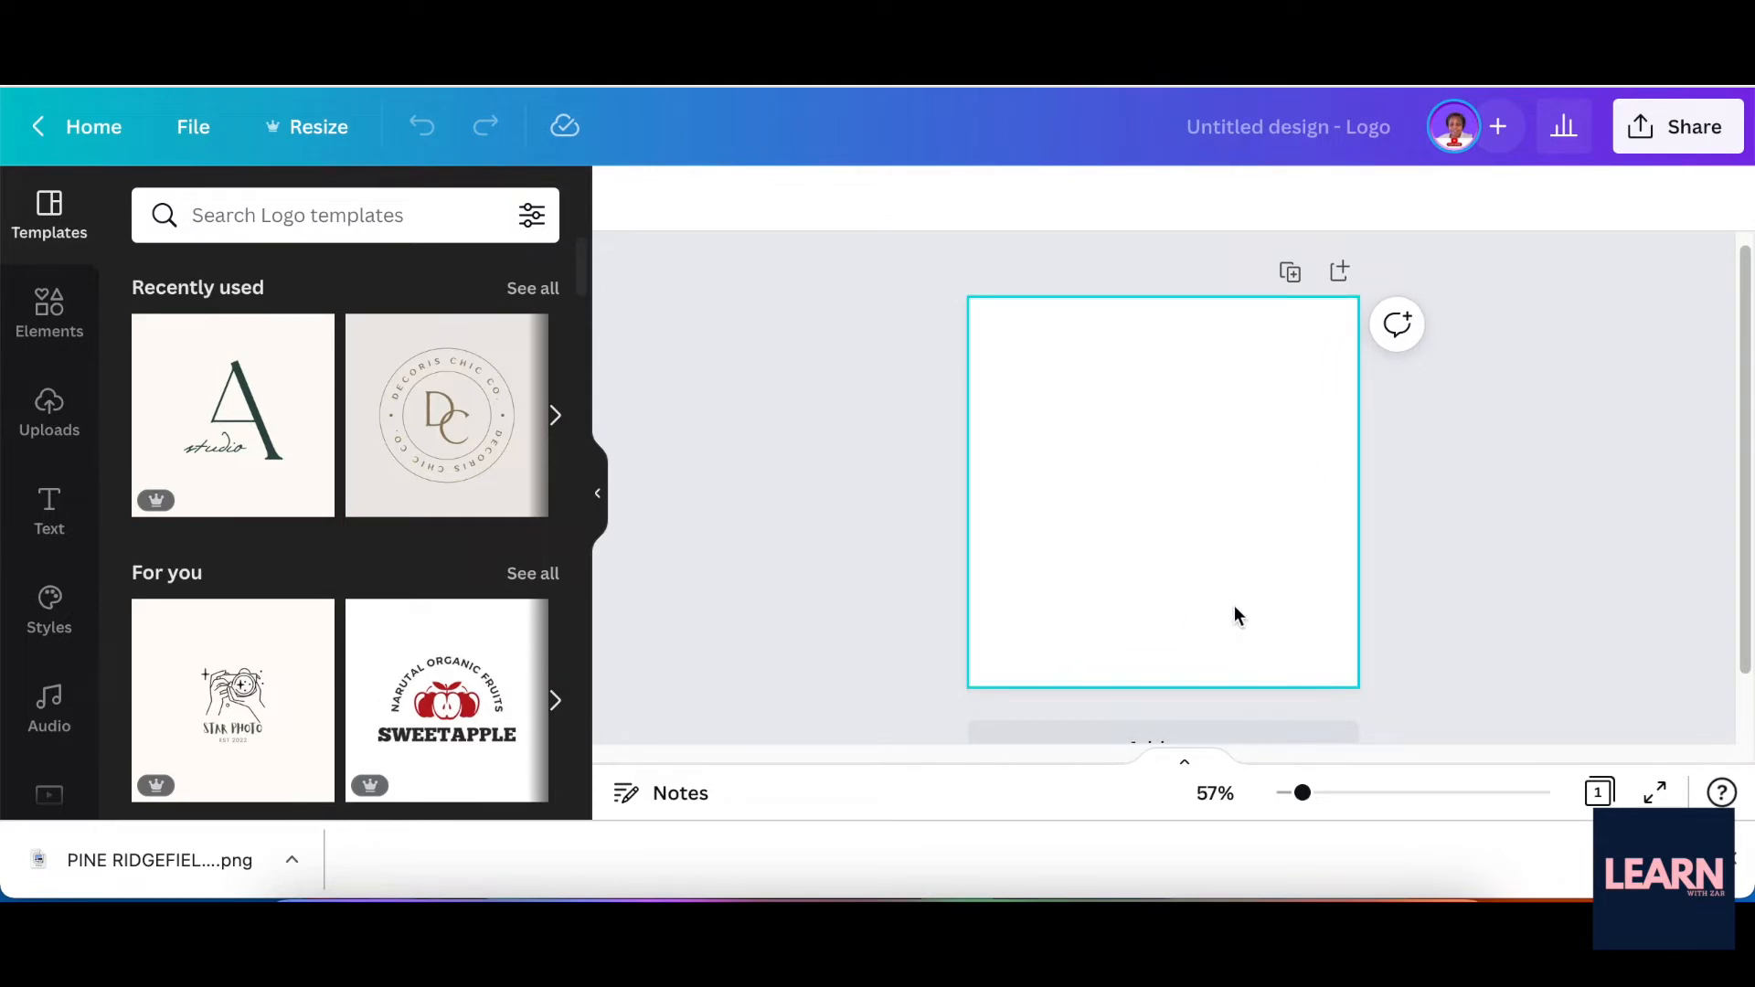
Step: In a blank Canva logo design, add a pentagon shape, rotate it 180° into a house, and place it smaller in the page's upper-left area
{"action": "left_click", "coordinate": [50, 311]}
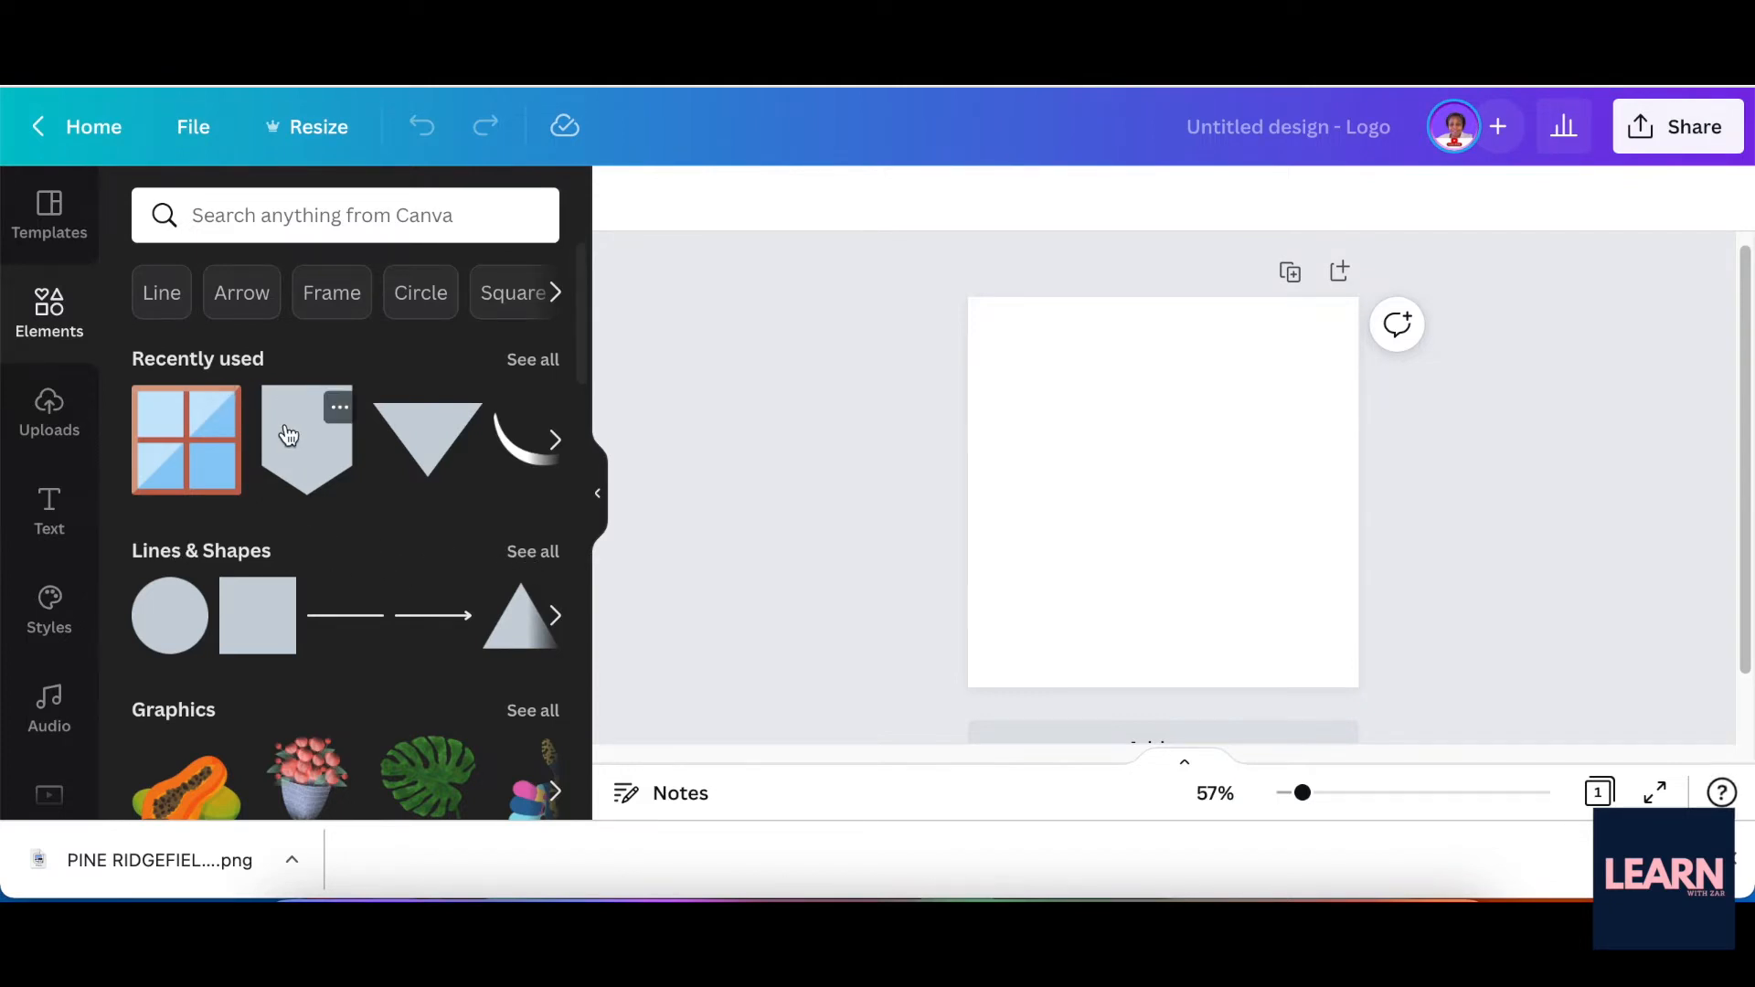
{"action": "left_click_drag", "start_coordinate": [1121, 523], "coordinate": [1124, 521]}
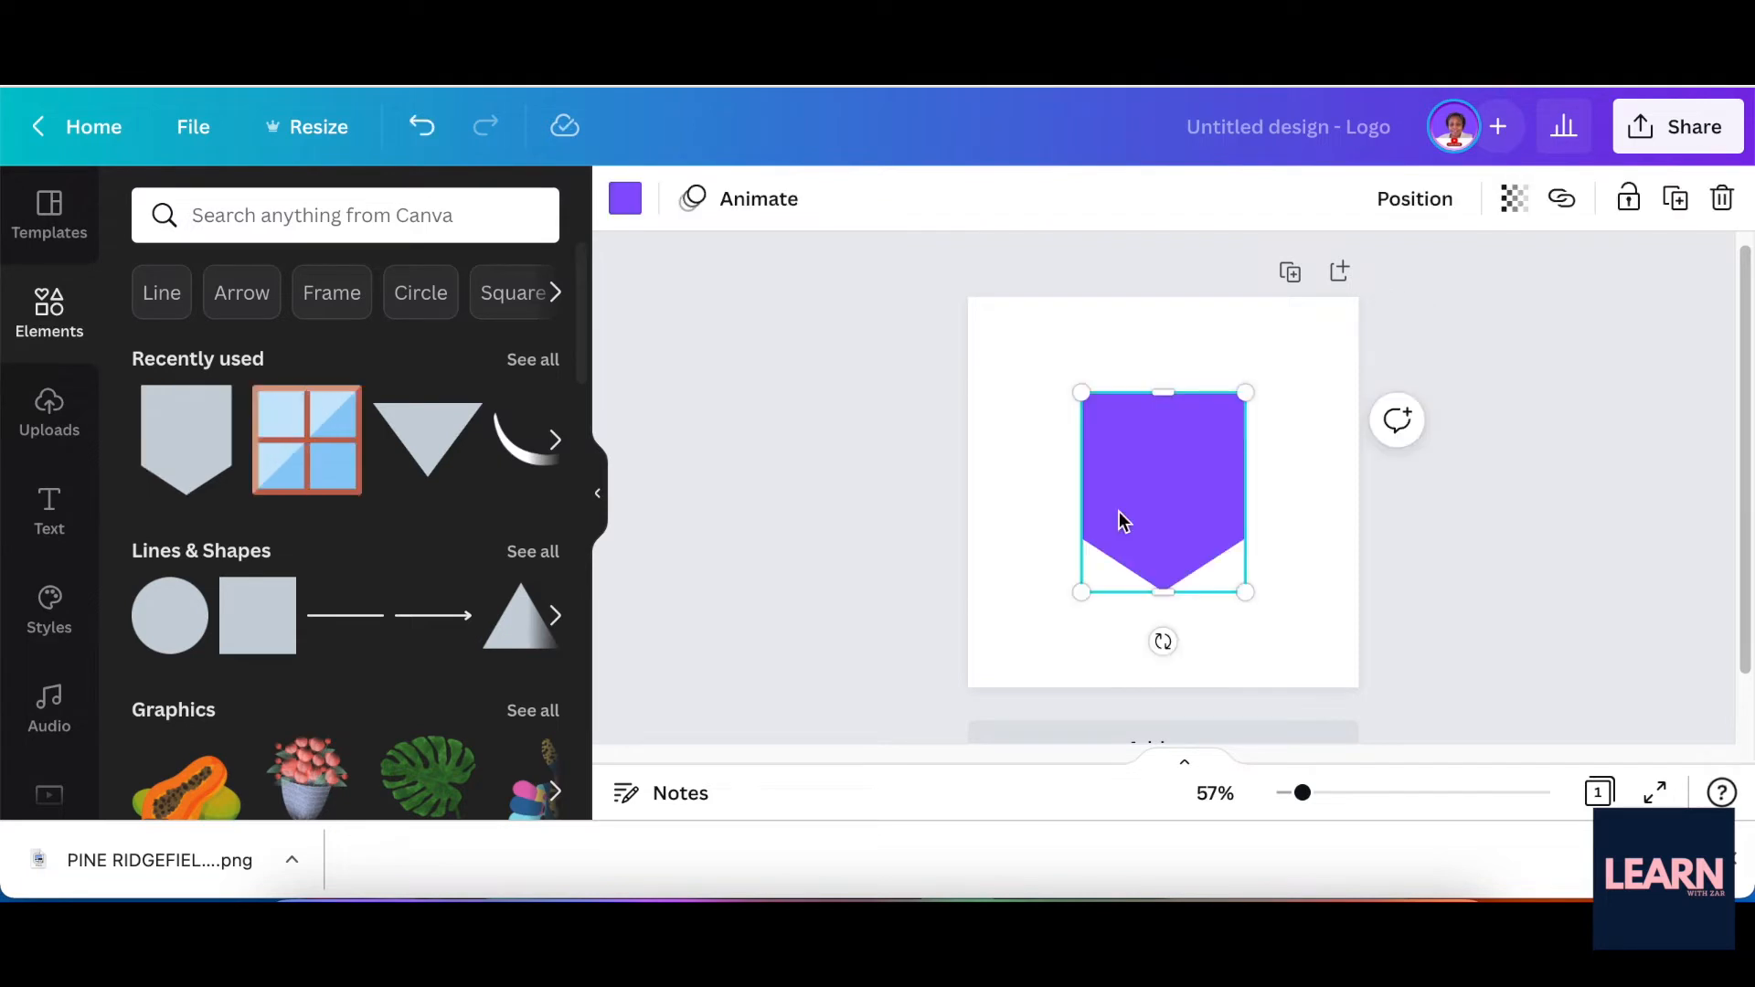
{"action": "left_click_drag", "start_coordinate": [1130, 647], "coordinate": [1163, 399]}
{"action": "left_click_drag", "start_coordinate": [1250, 596], "coordinate": [1070, 452]}
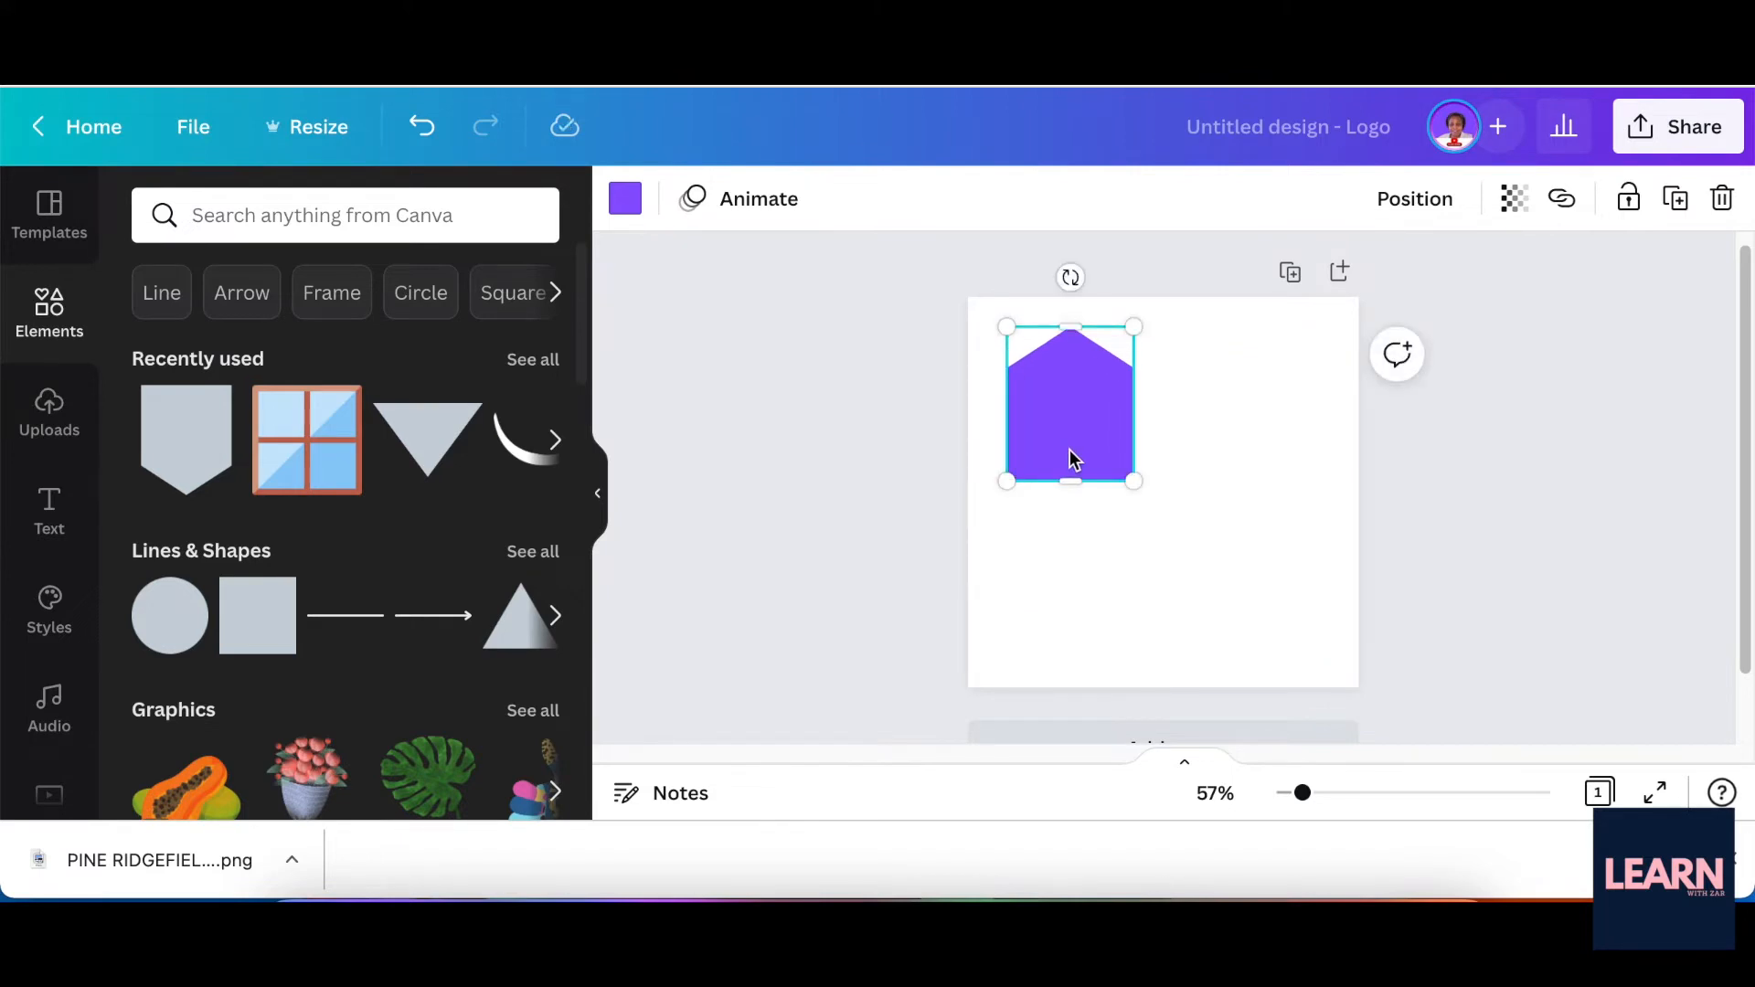
Step: Duplicate the house shape twice, arranging the copies at the page's upper right and lower centre
{"action": "key", "text": "ctrl+d"}
{"action": "key", "text": "ctrl+d"}
{"action": "left_click", "coordinate": [1258, 457]}
{"action": "left_click_drag", "start_coordinate": [1263, 439], "coordinate": [1260, 430]}
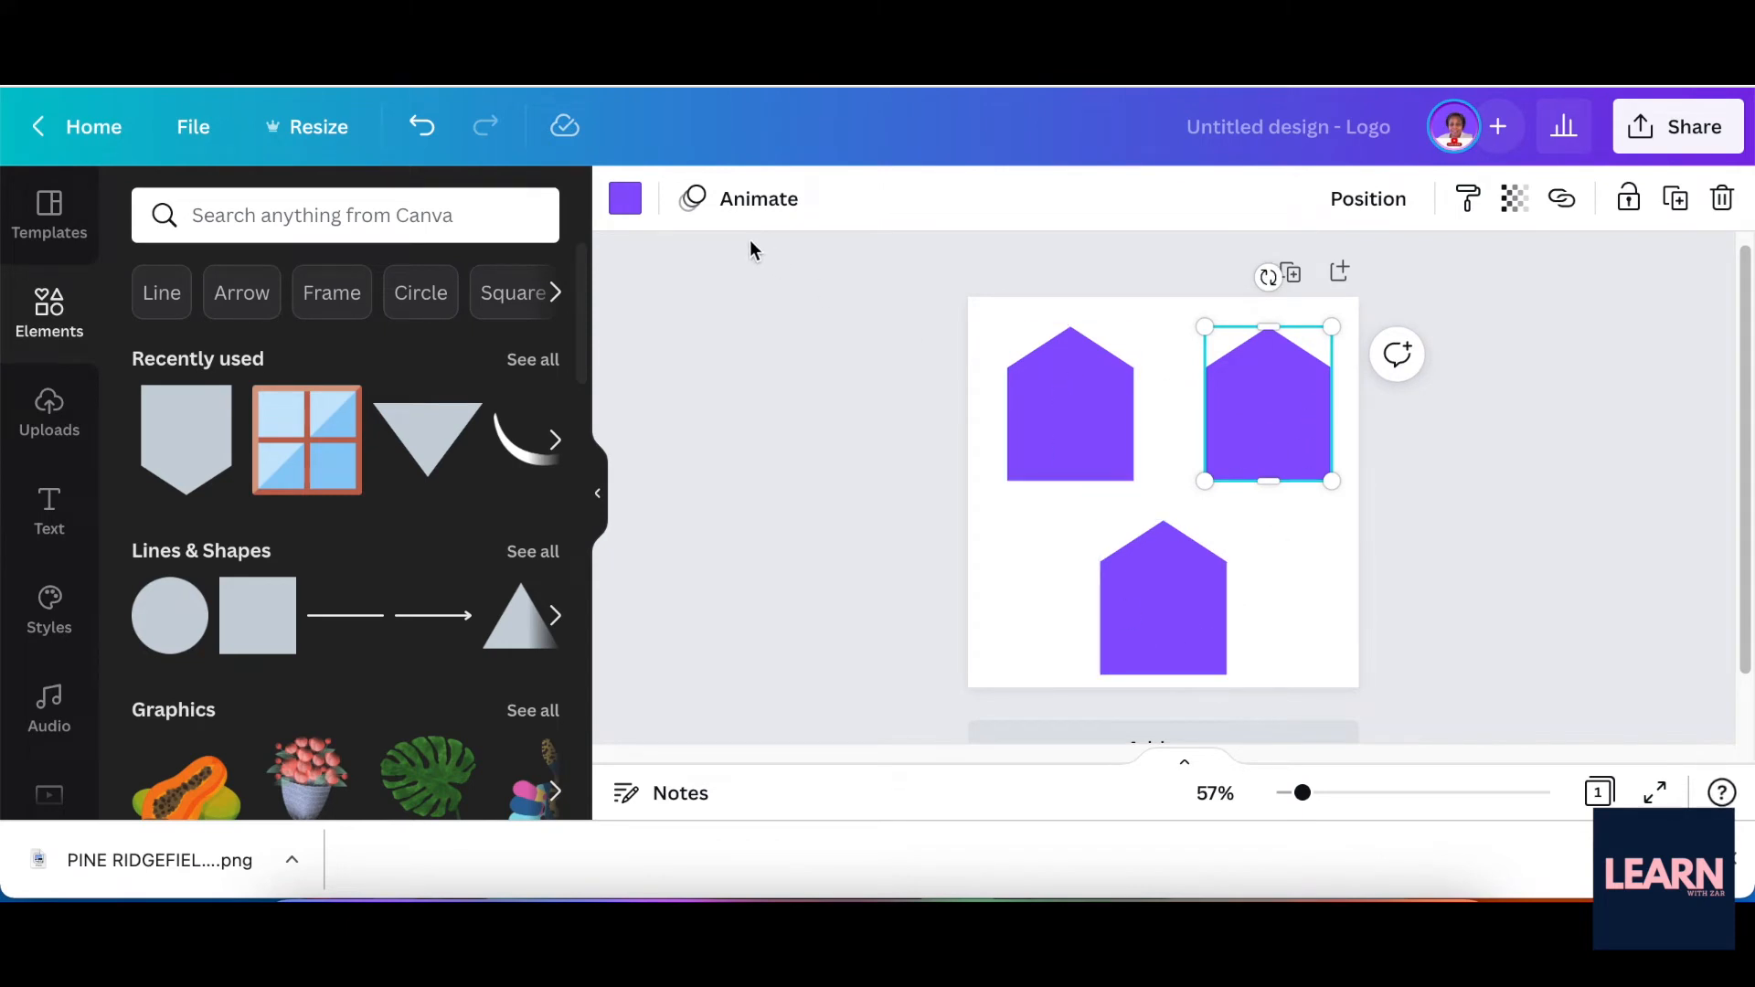
Step: Colour the upper-right house blue, the upper-left house pink and the lower house orange
{"action": "left_click", "coordinate": [625, 199]}
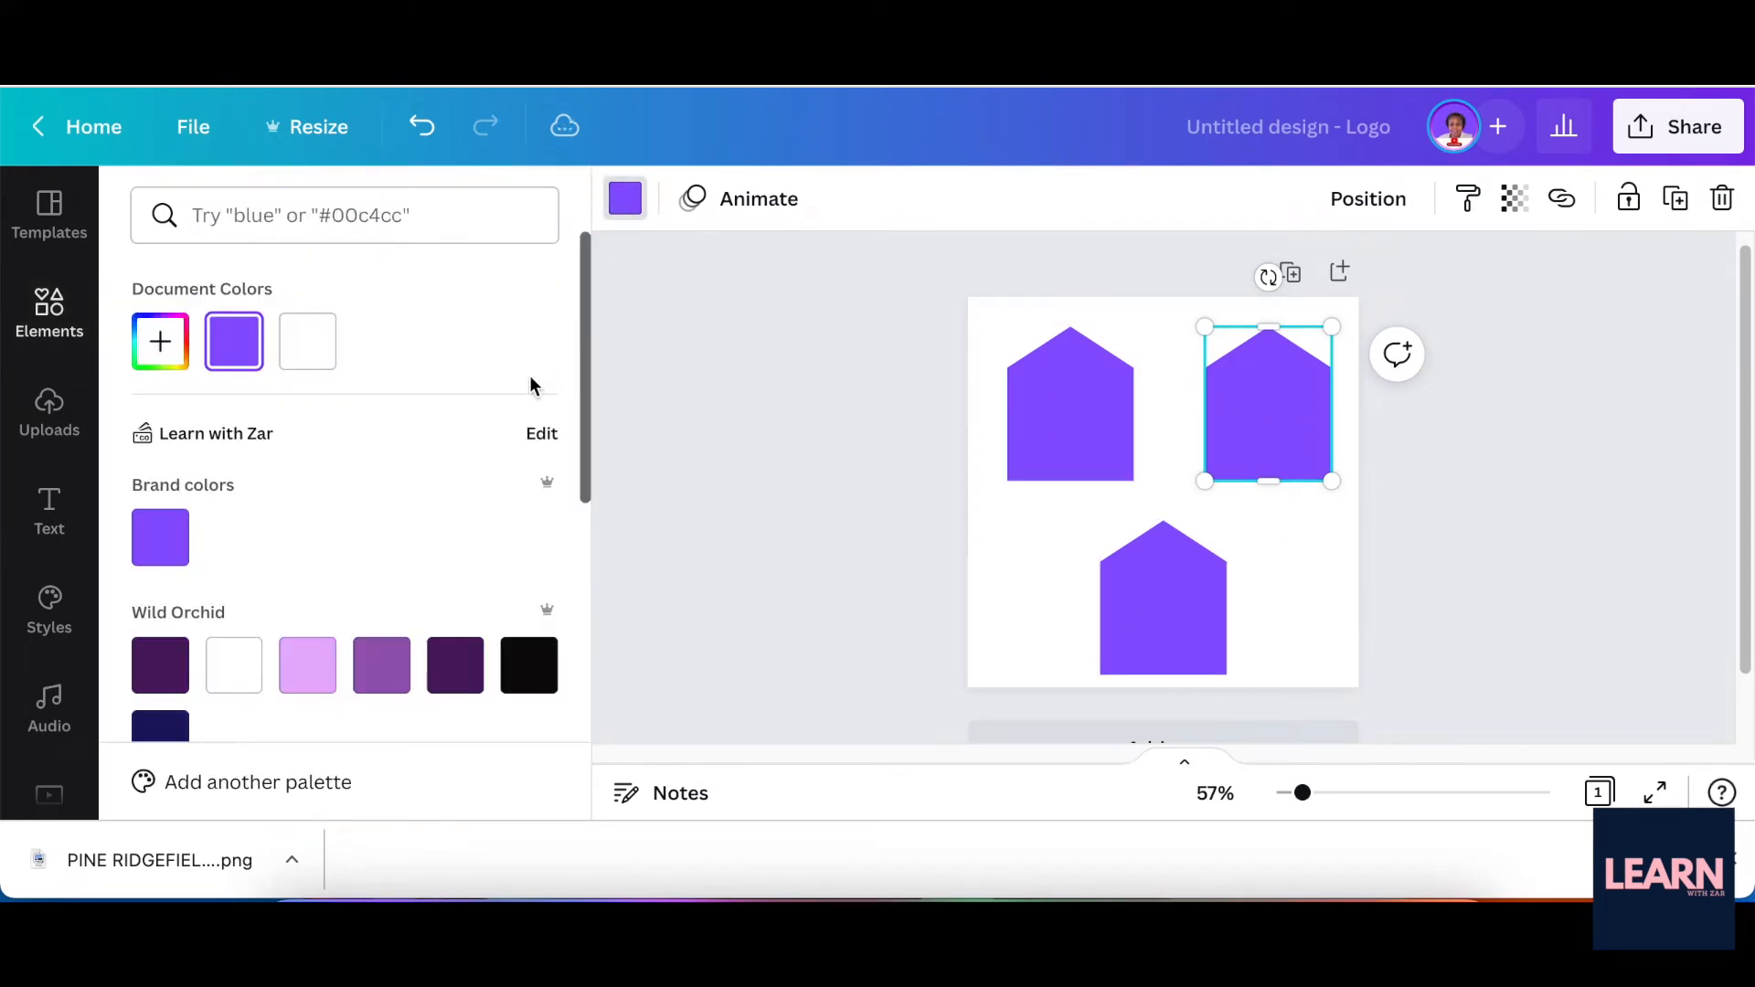
{"action": "scroll", "coordinate": [340, 548], "scroll_direction": "down", "scroll_amount": 8}
{"action": "left_click", "coordinate": [381, 606]}
{"action": "key", "text": "Tab"}
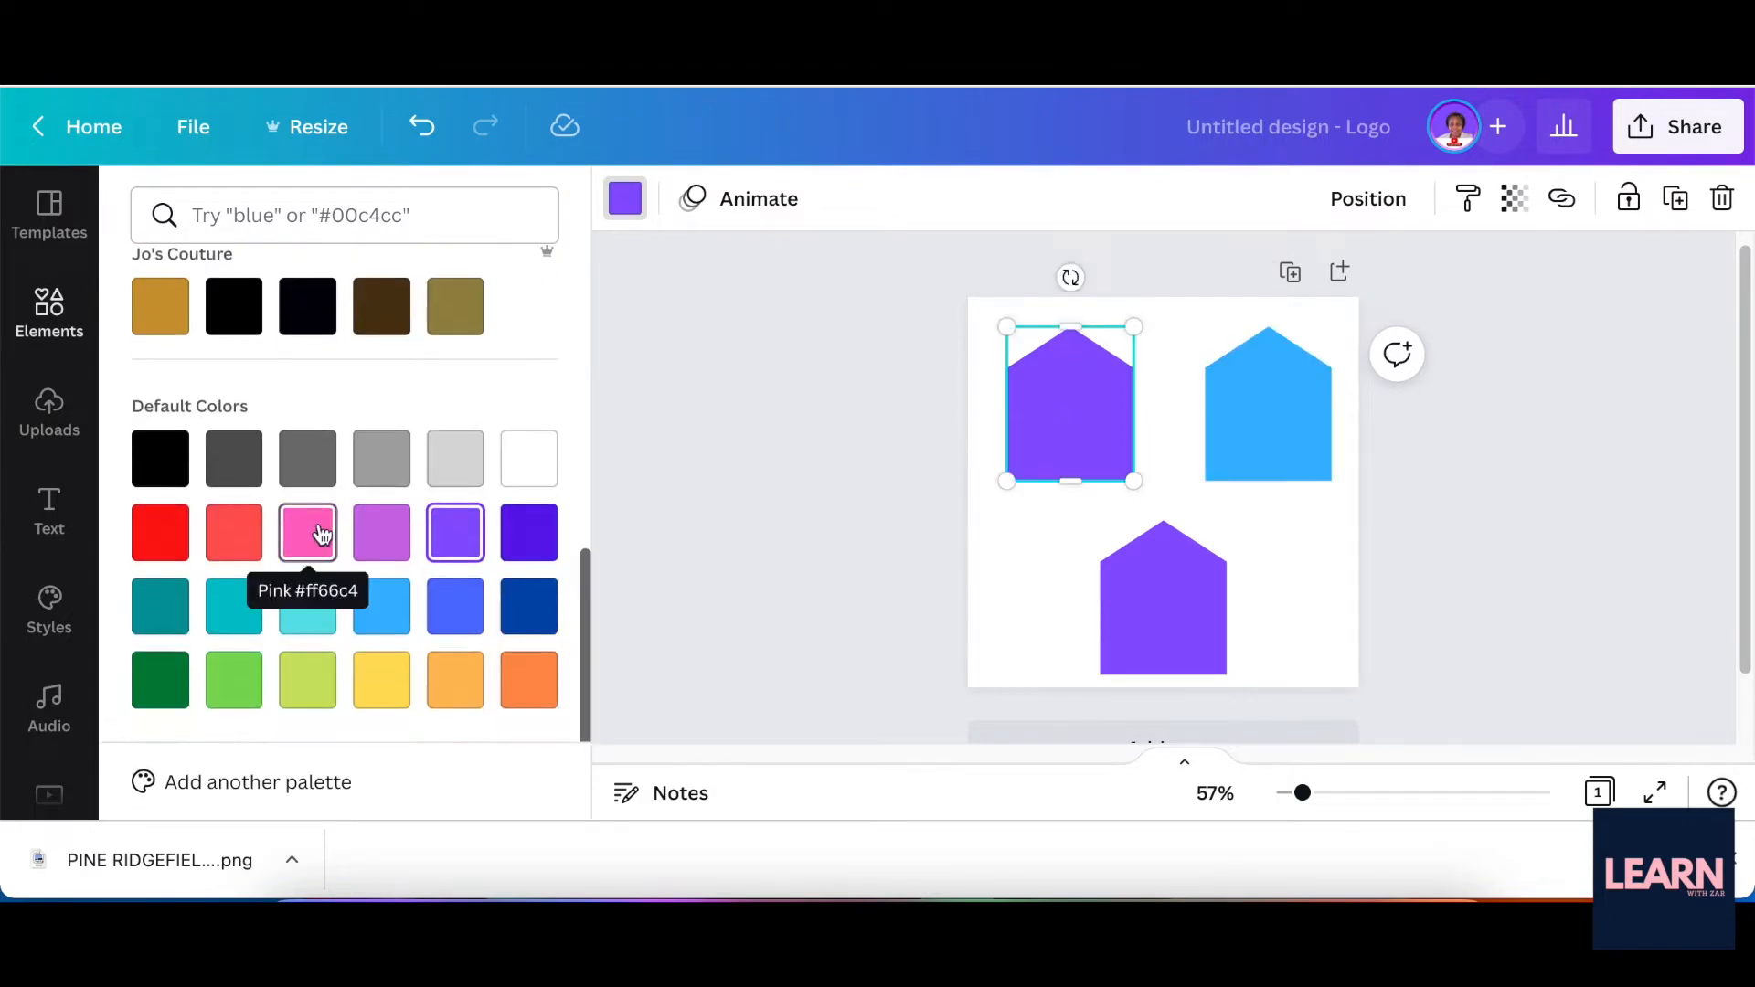
{"action": "left_click", "coordinate": [309, 532]}
{"action": "key", "text": "Tab"}
{"action": "left_click", "coordinate": [455, 681]}
{"action": "left_click", "coordinate": [1509, 462]}
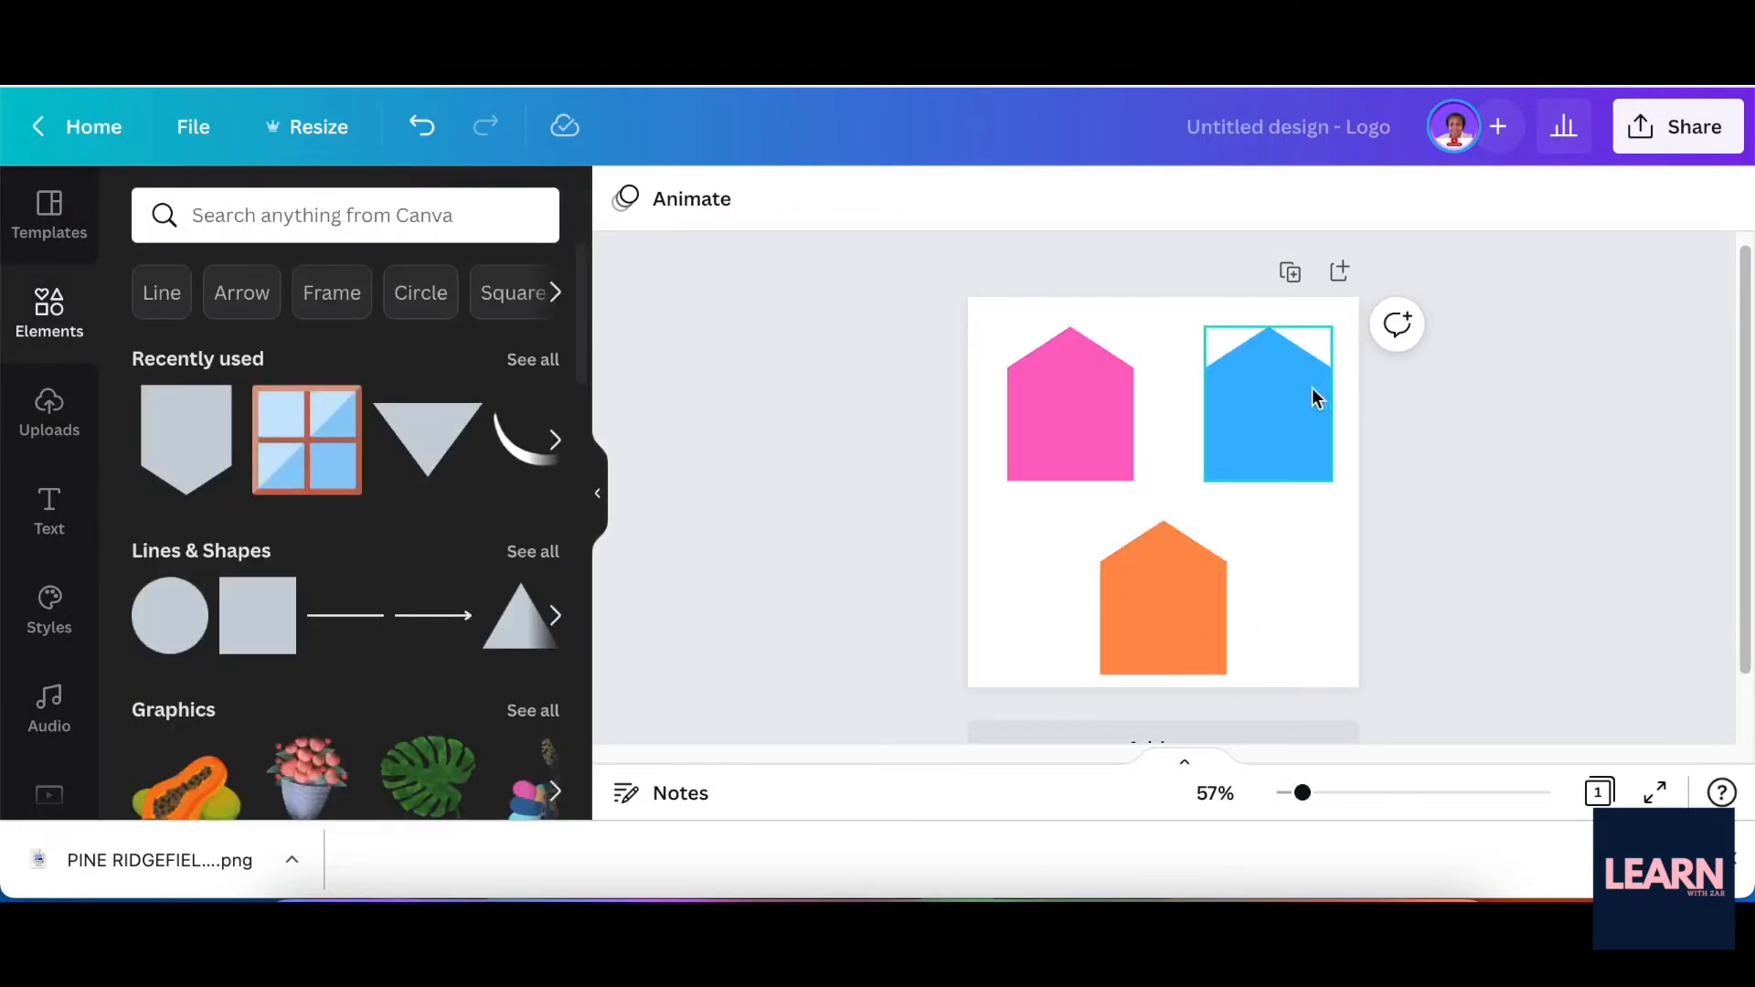
Step: Add a second page with the same pentagon shape on it, rotated 180° into a house
{"action": "scroll", "coordinate": [1371, 631], "scroll_direction": "down", "scroll_amount": 1}
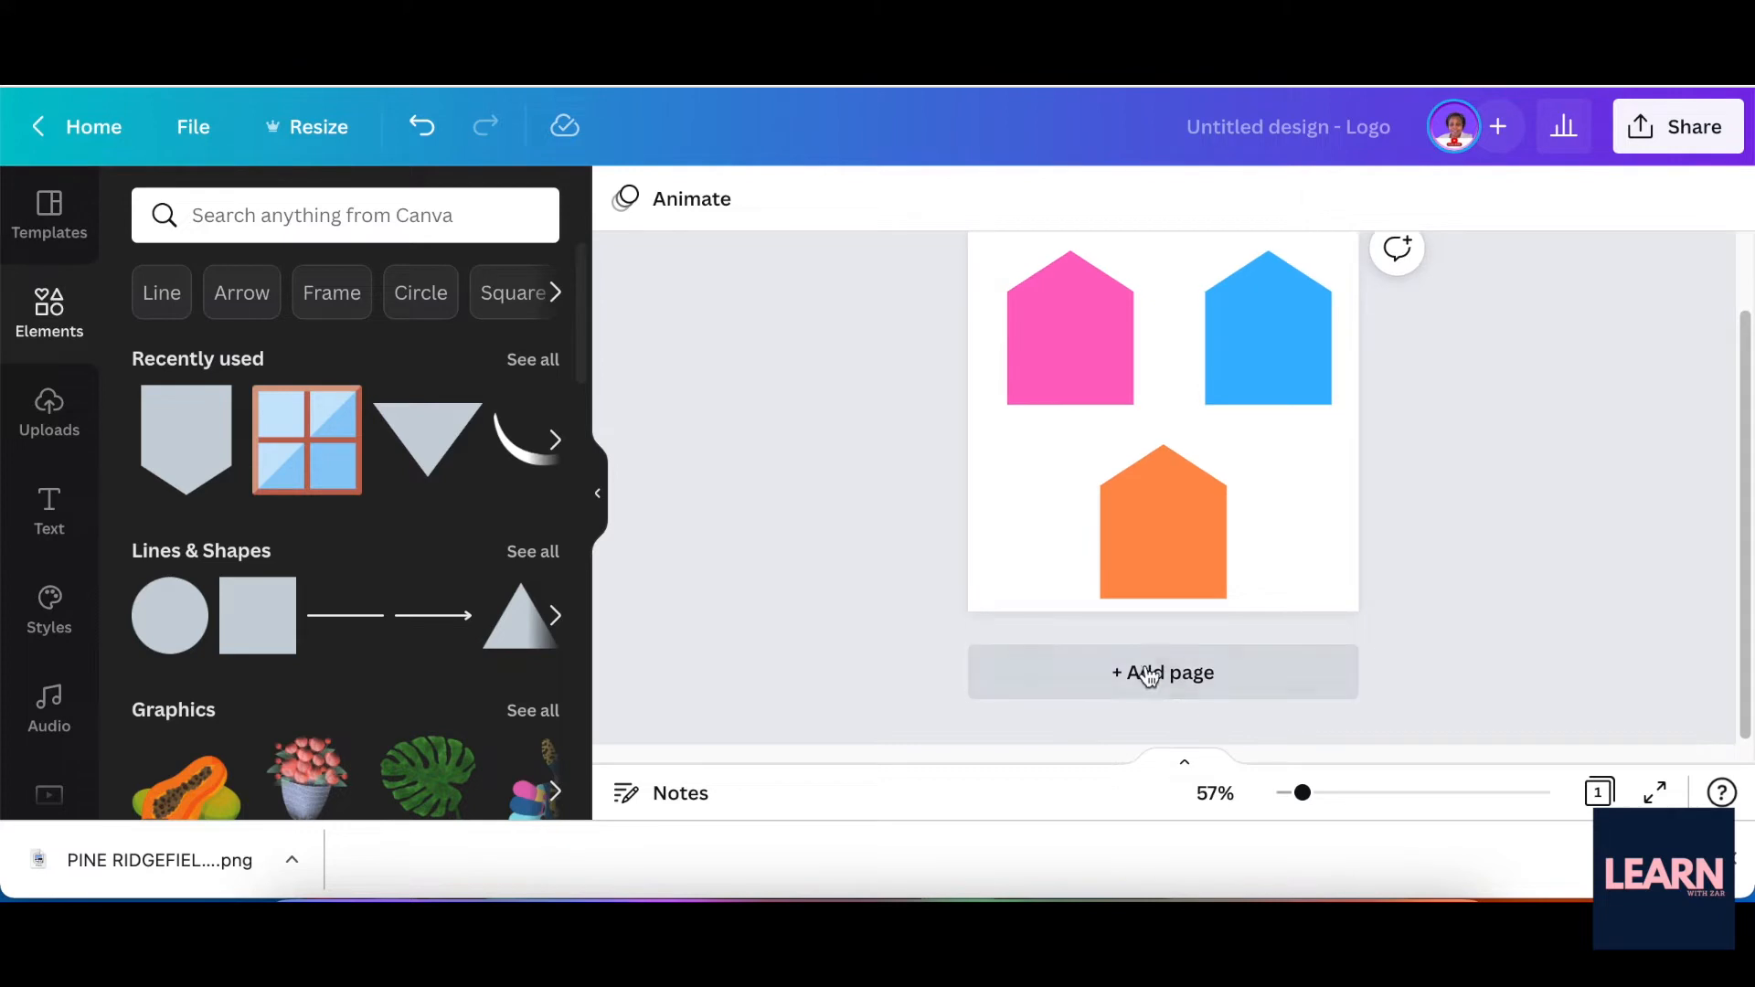
{"action": "left_click", "coordinate": [1149, 675]}
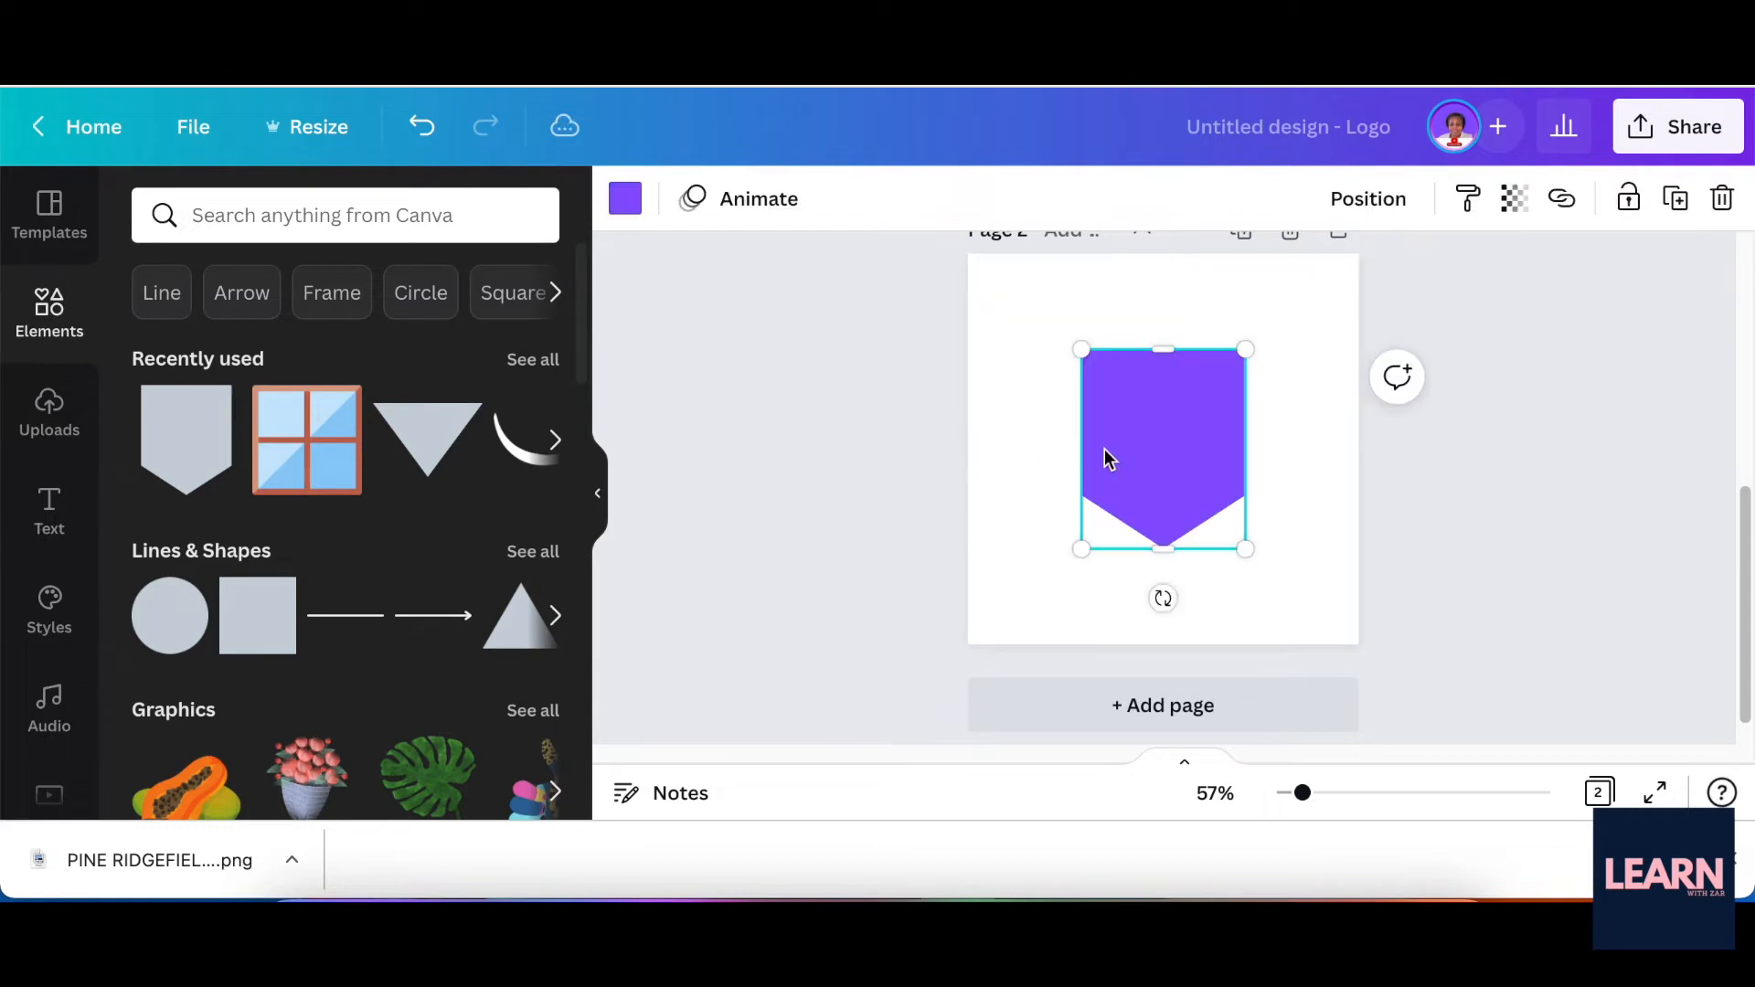
{"action": "left_click_drag", "start_coordinate": [1158, 599], "coordinate": [1165, 334]}
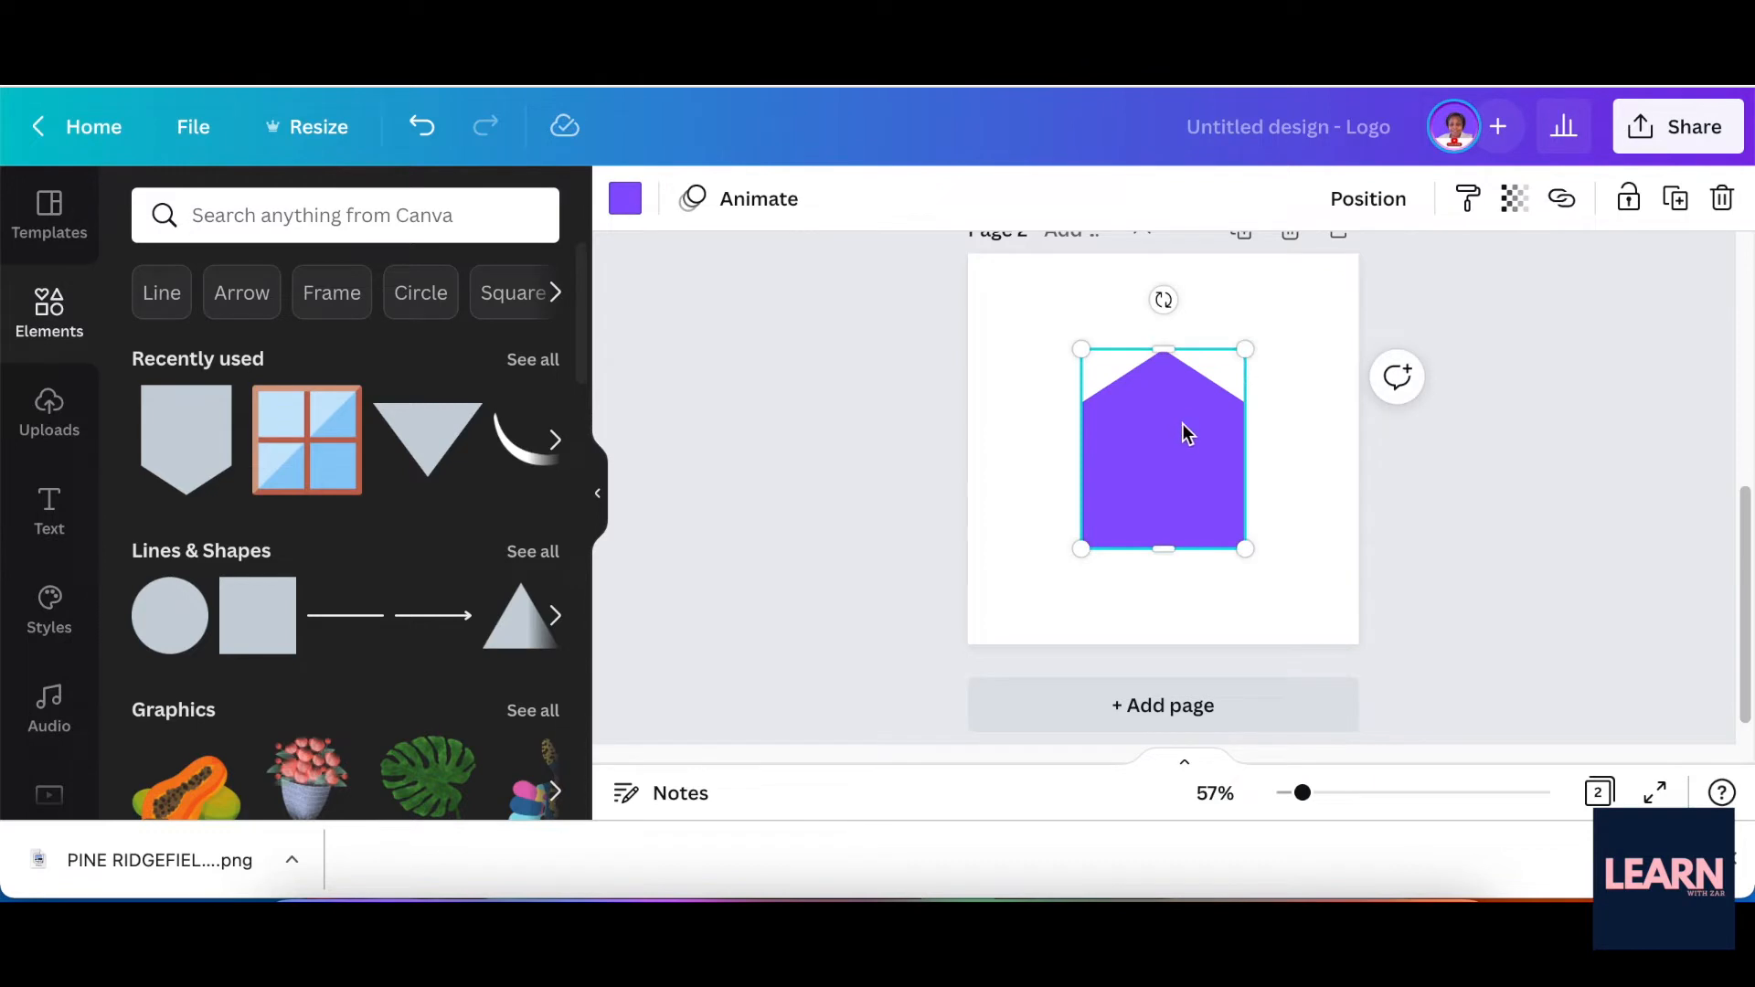
Step: Fill the house on page 2 with white, make it slightly smaller, and deselect it
{"action": "left_click", "coordinate": [627, 203]}
{"action": "left_click", "coordinate": [540, 342]}
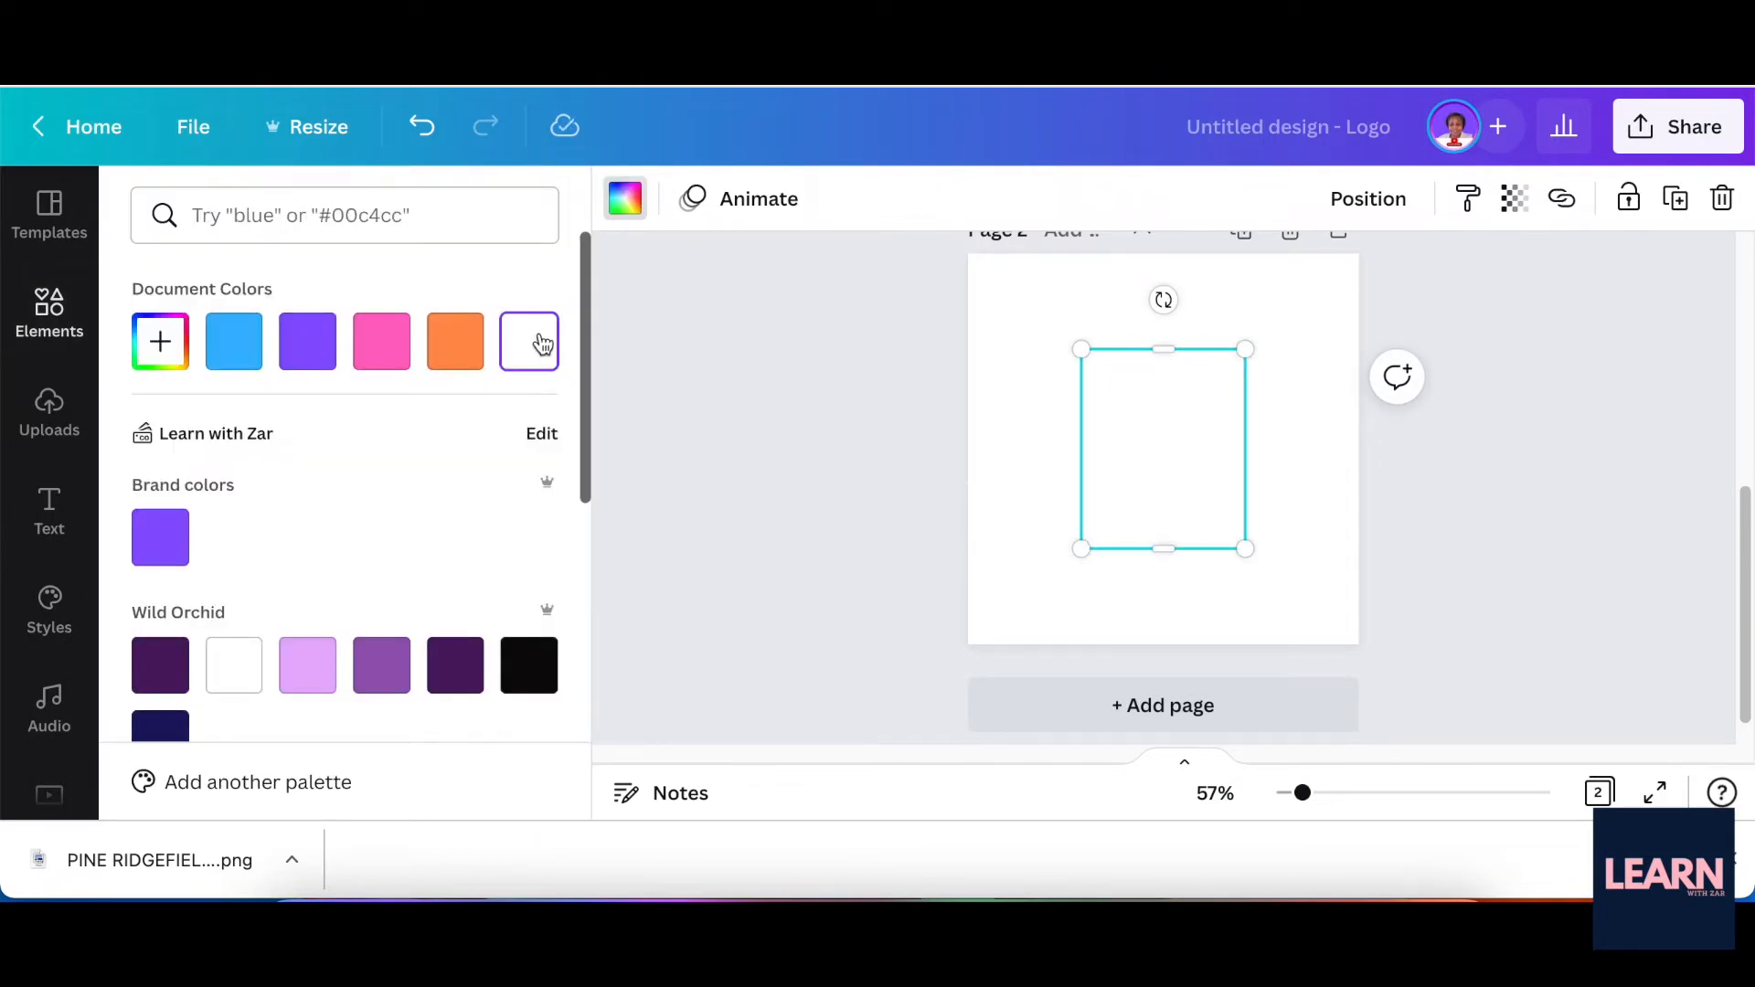
{"action": "left_click_drag", "start_coordinate": [1238, 540], "coordinate": [1194, 478]}
{"action": "key", "text": "Escape"}
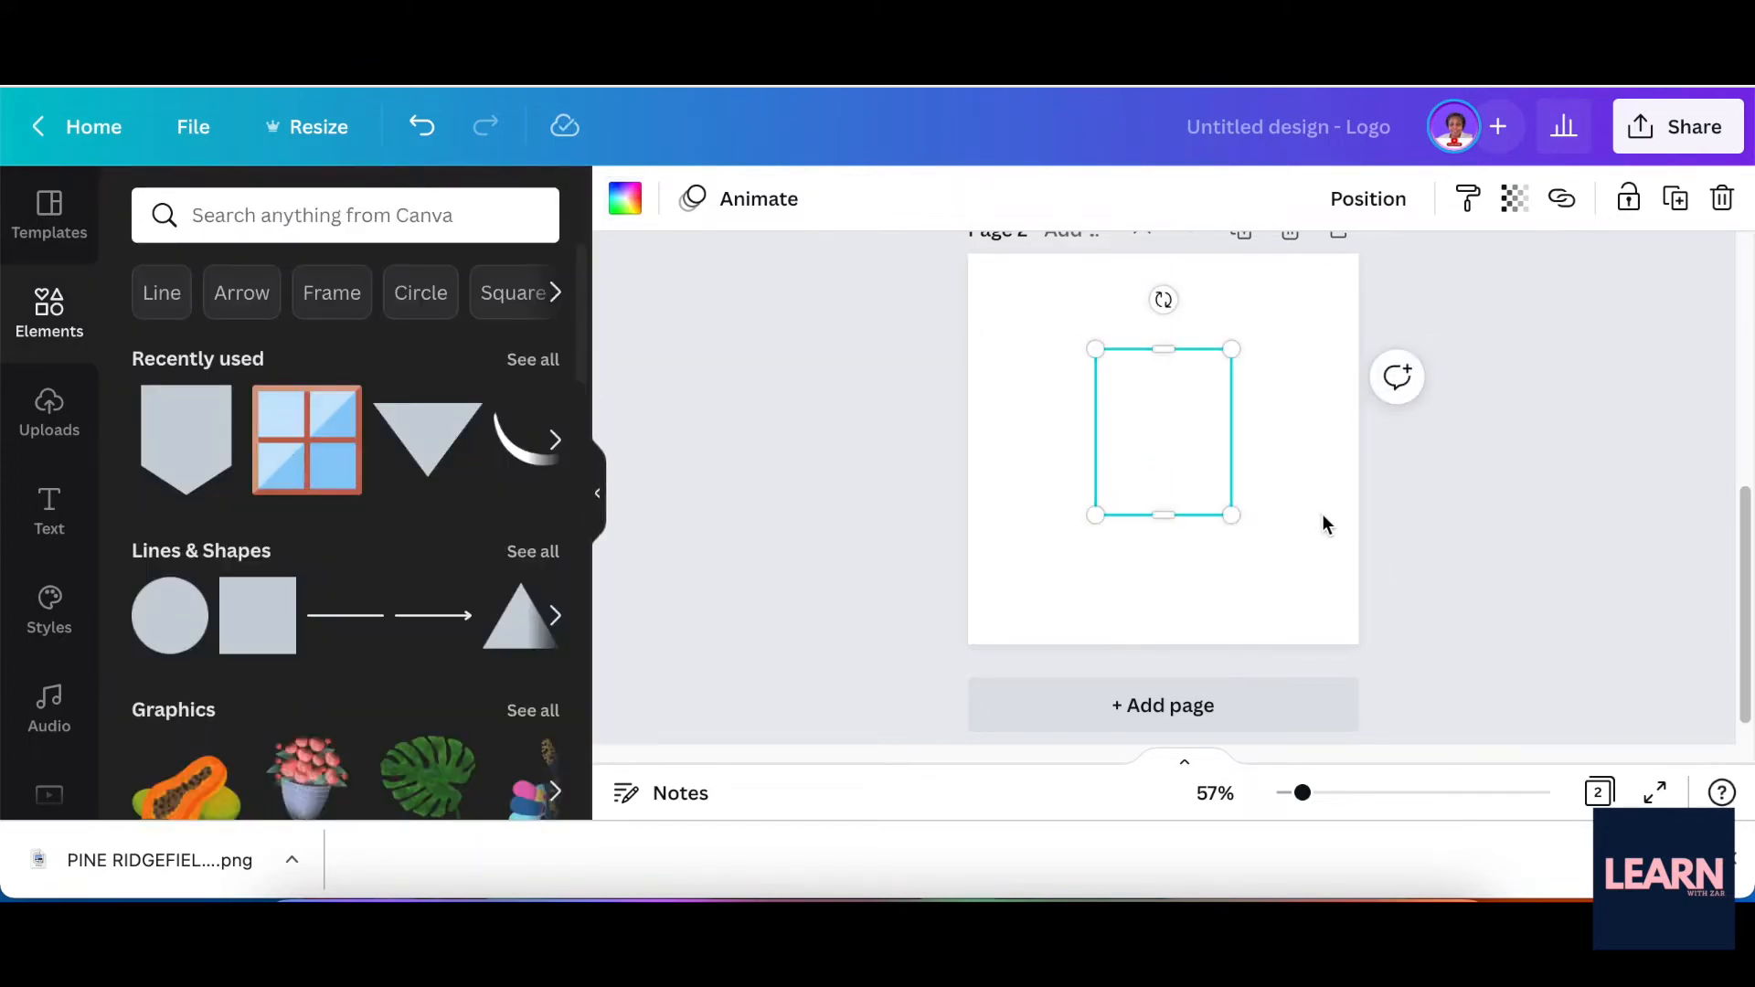
{"action": "left_click", "coordinate": [1321, 517]}
Step: Look over the first two pages and add a third blank page below them
{"action": "scroll", "coordinate": [1320, 547], "scroll_direction": "up", "scroll_amount": 5}
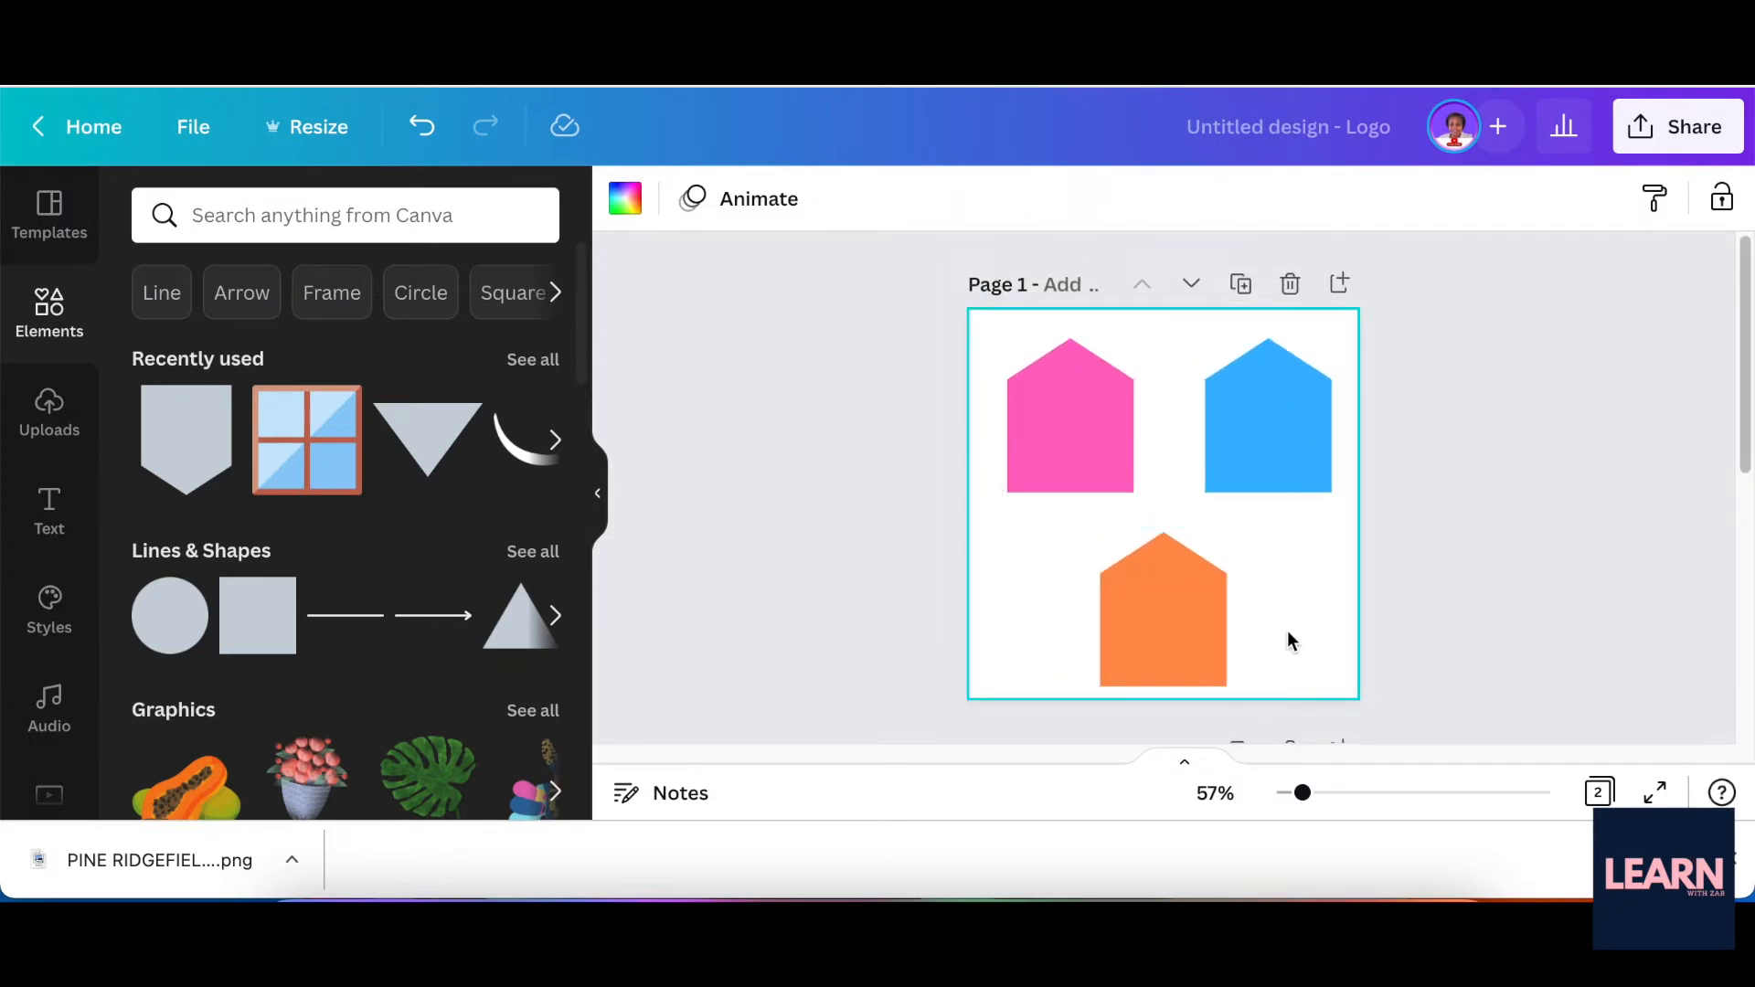
{"action": "scroll", "coordinate": [1291, 640], "scroll_direction": "down", "scroll_amount": 4}
{"action": "scroll", "coordinate": [1276, 649], "scroll_direction": "down", "scroll_amount": 1}
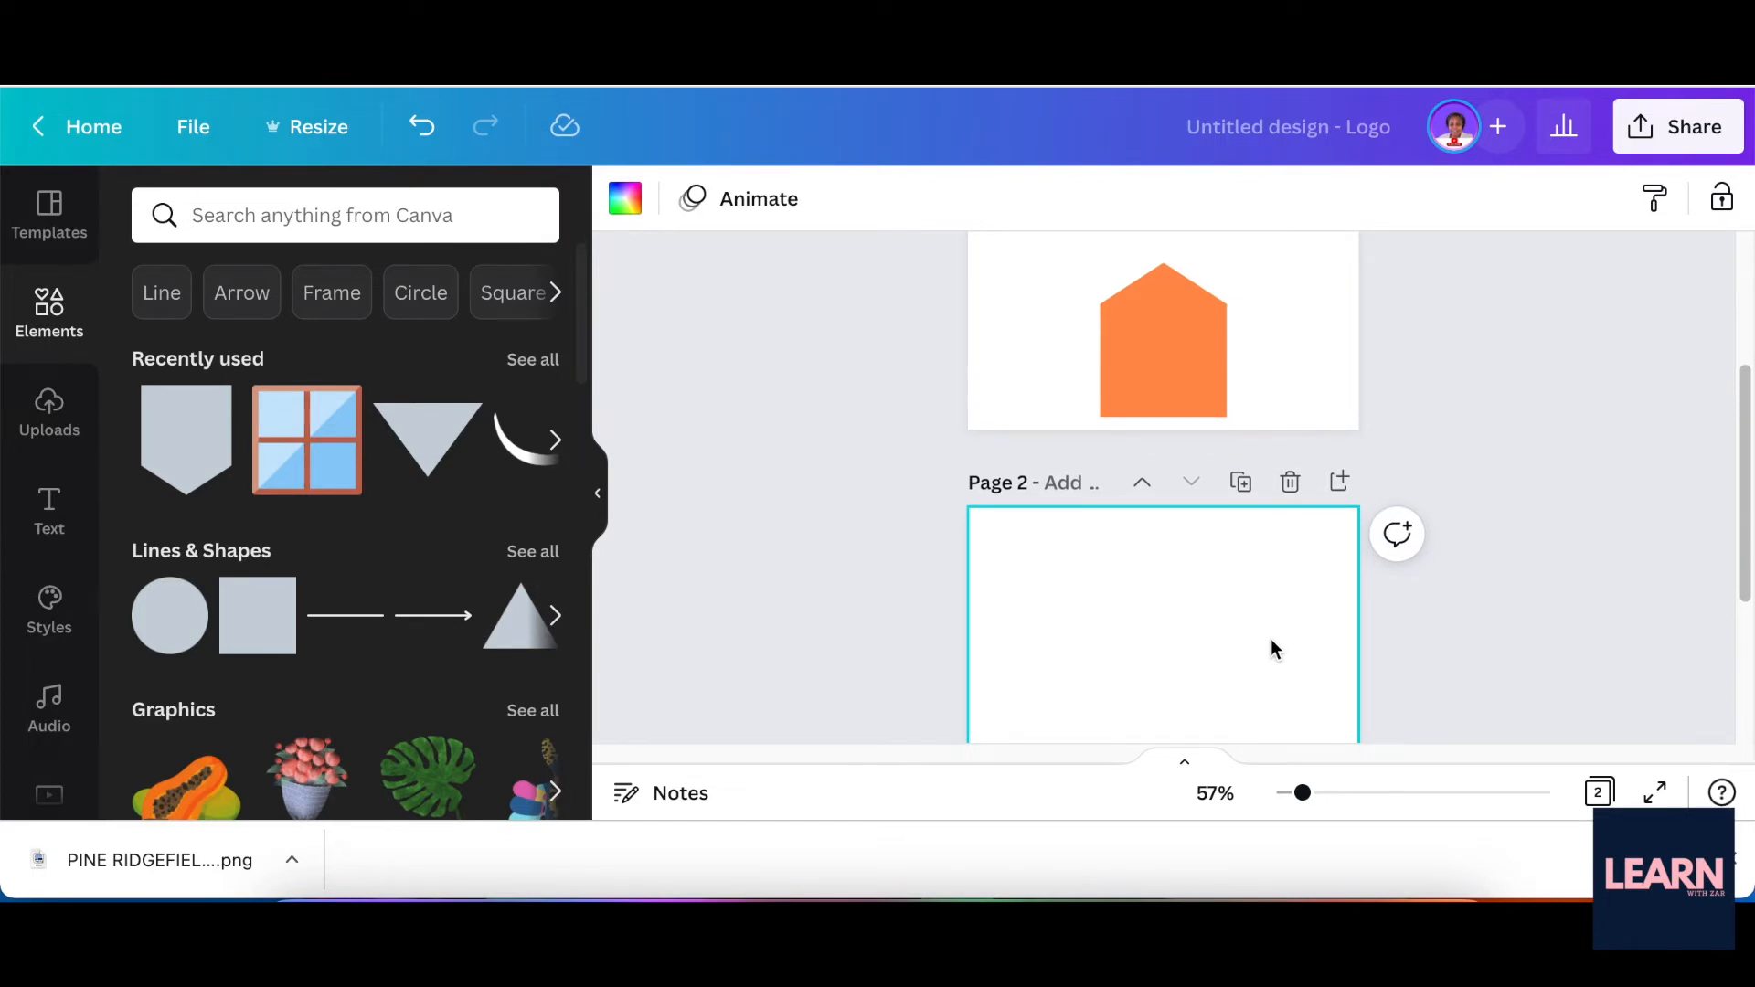
{"action": "scroll", "coordinate": [1274, 648], "scroll_direction": "down", "scroll_amount": 3}
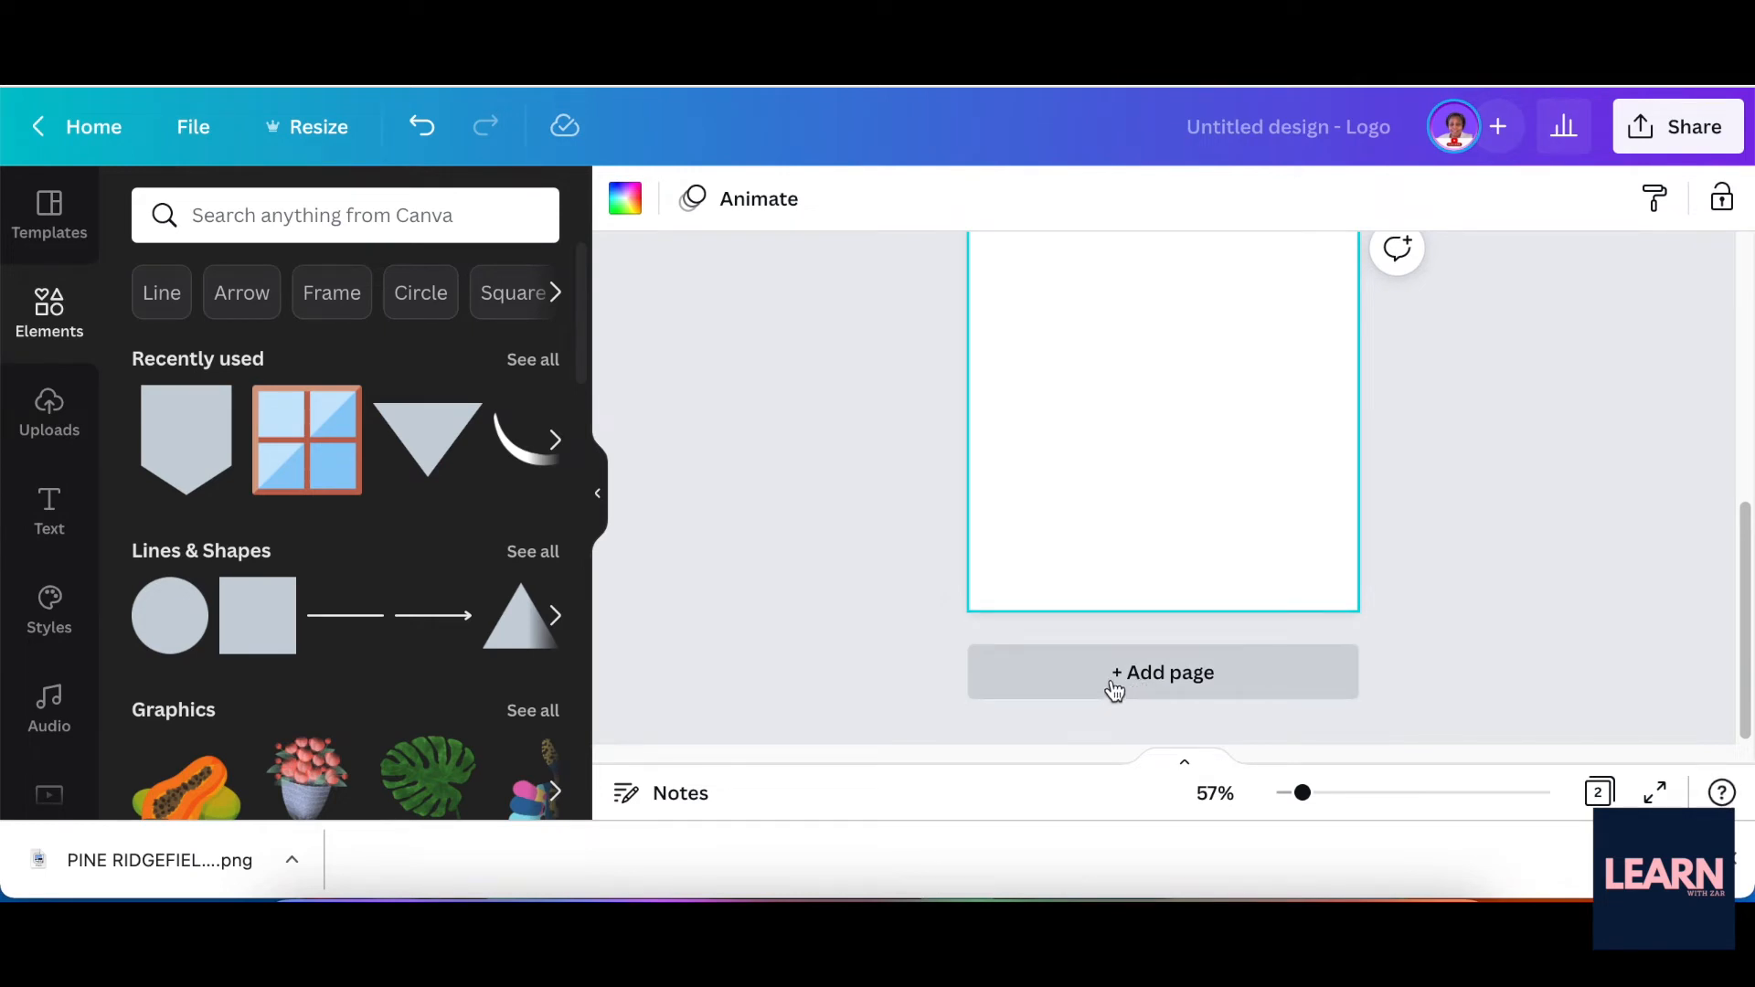
{"action": "left_click", "coordinate": [1165, 681]}
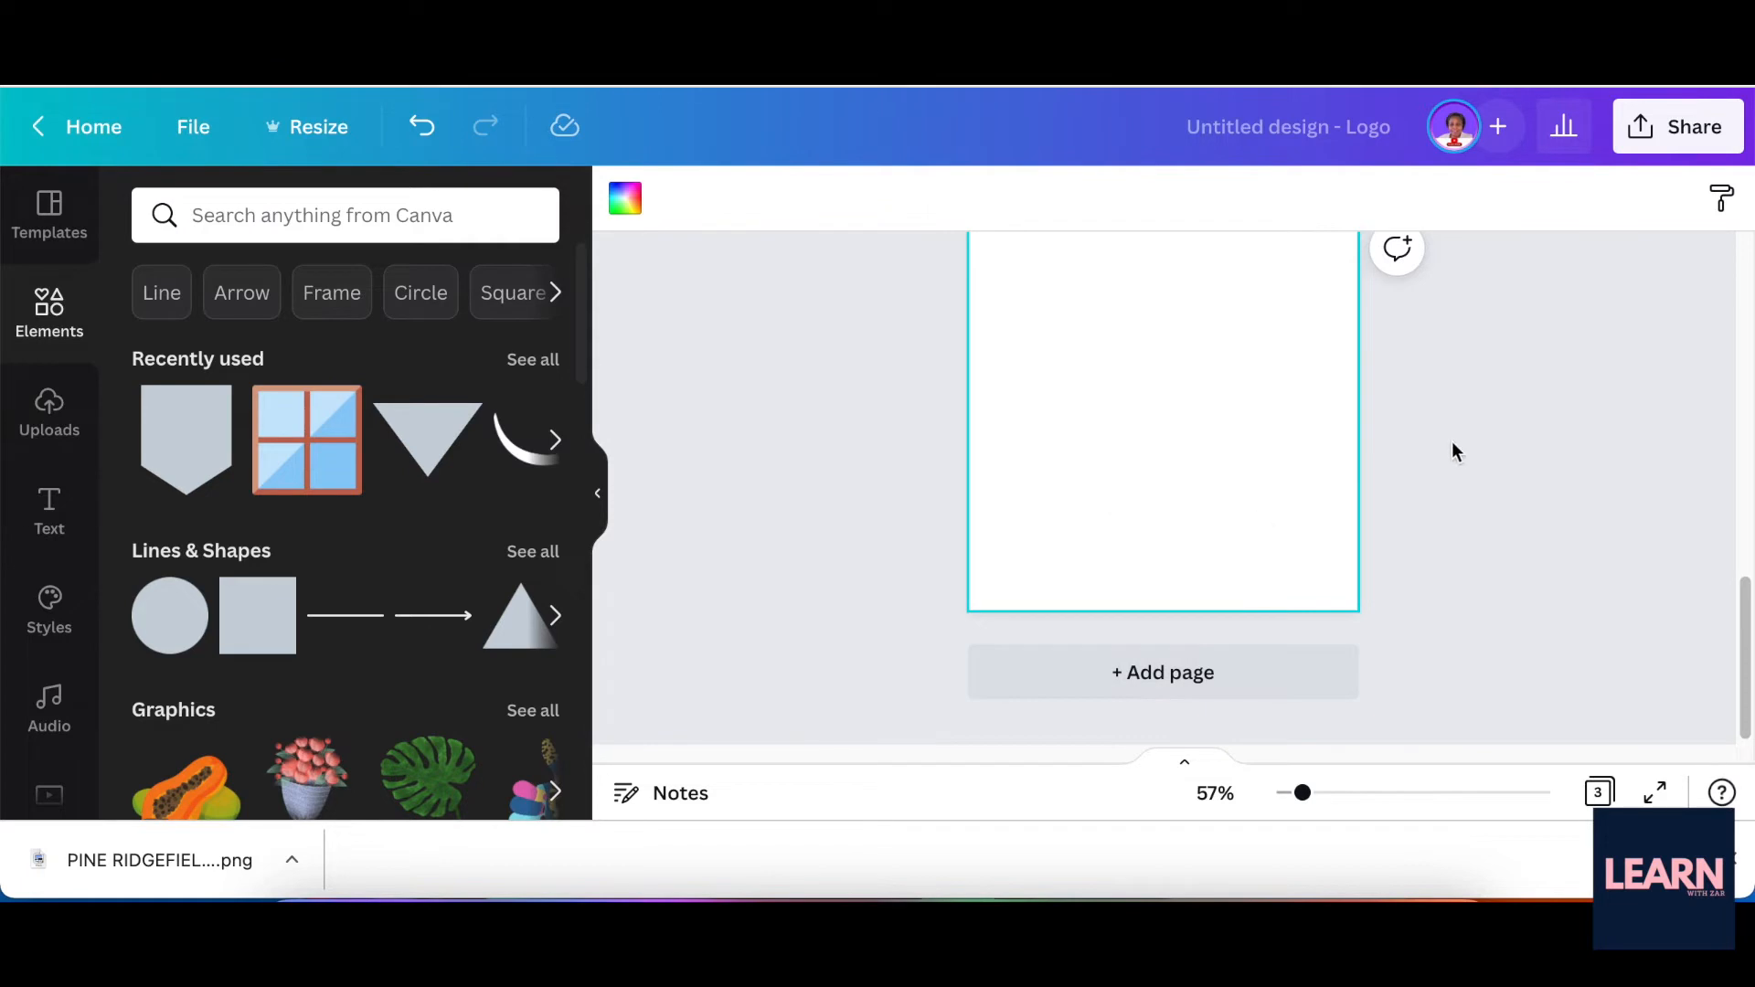
{"action": "scroll", "coordinate": [1518, 467], "scroll_direction": "up", "scroll_amount": 3}
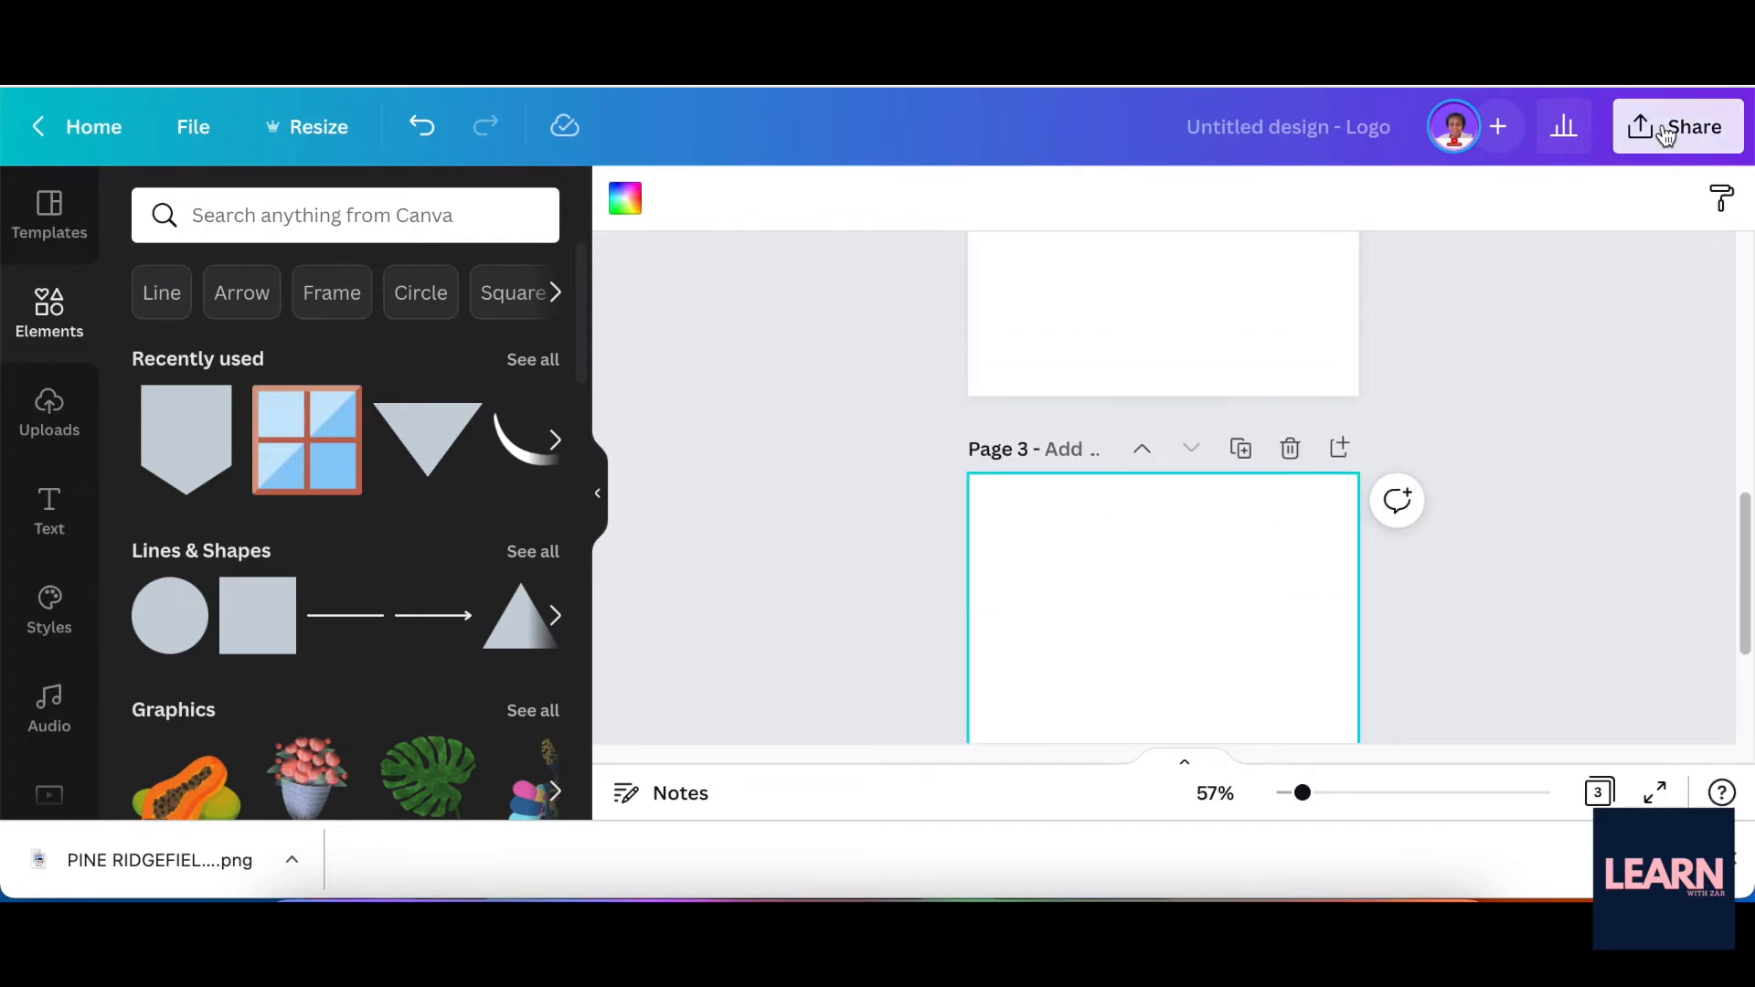
Step: Download only page 1 as a PNG with a transparent background
{"action": "left_click", "coordinate": [1666, 131]}
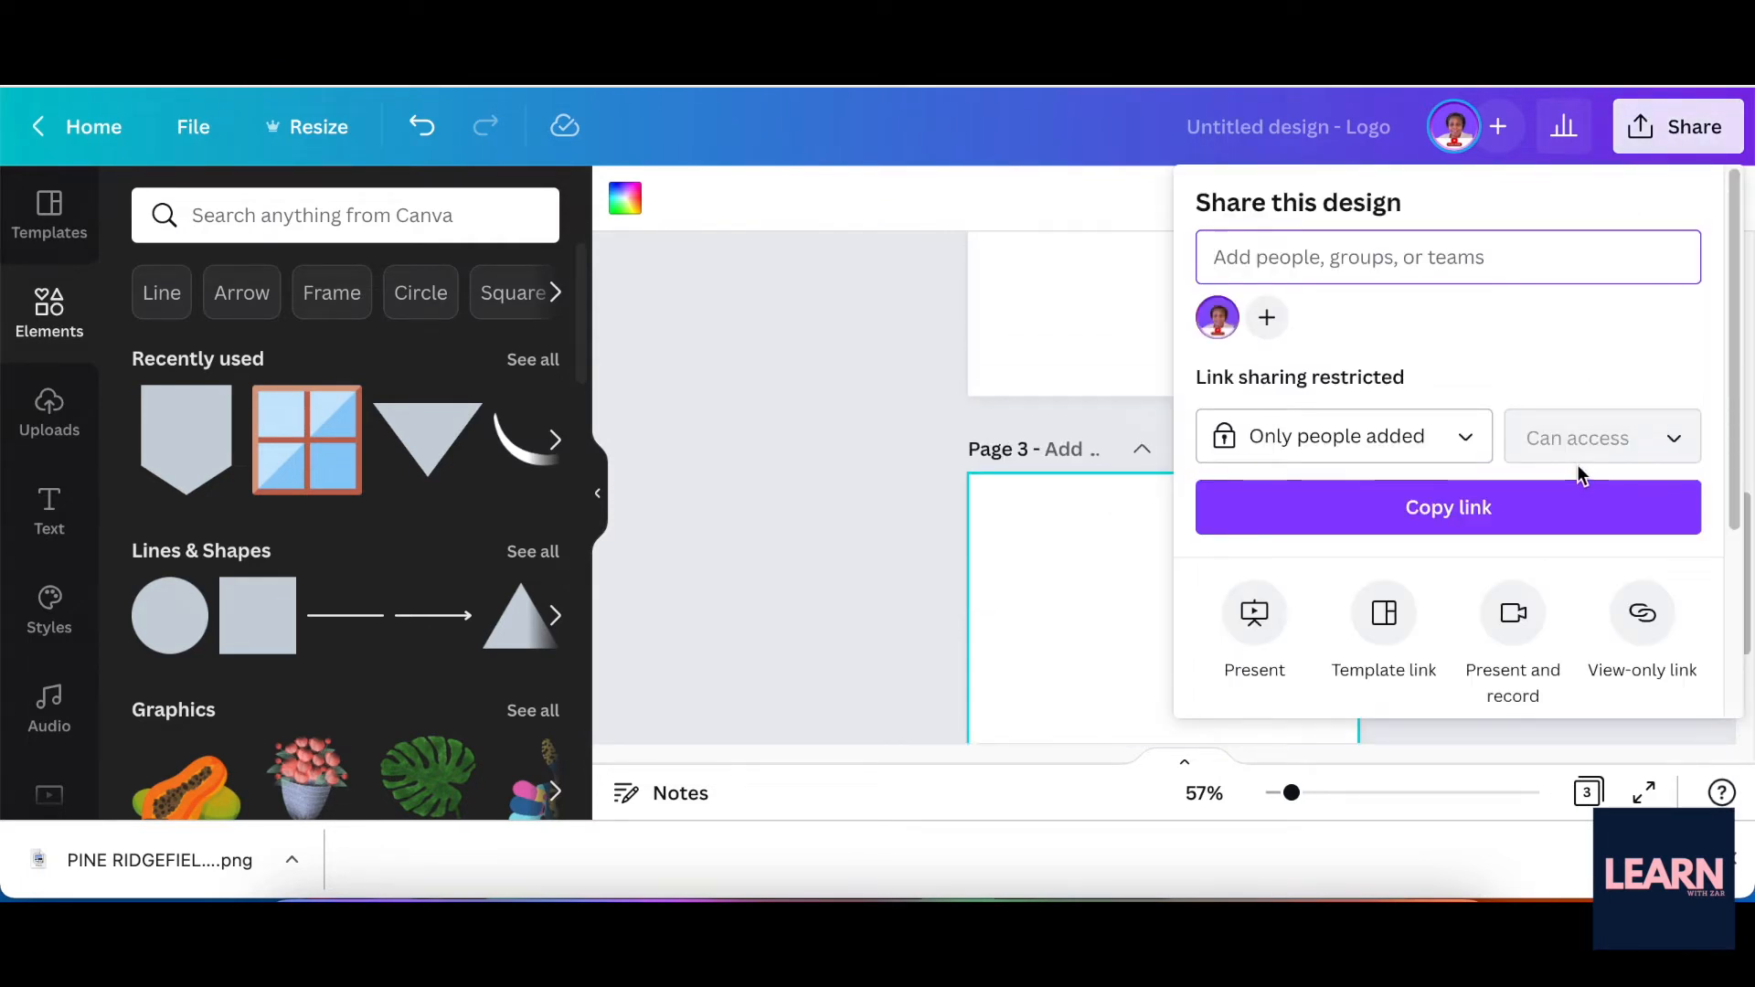
{"action": "scroll", "coordinate": [1586, 491], "scroll_direction": "down", "scroll_amount": 2}
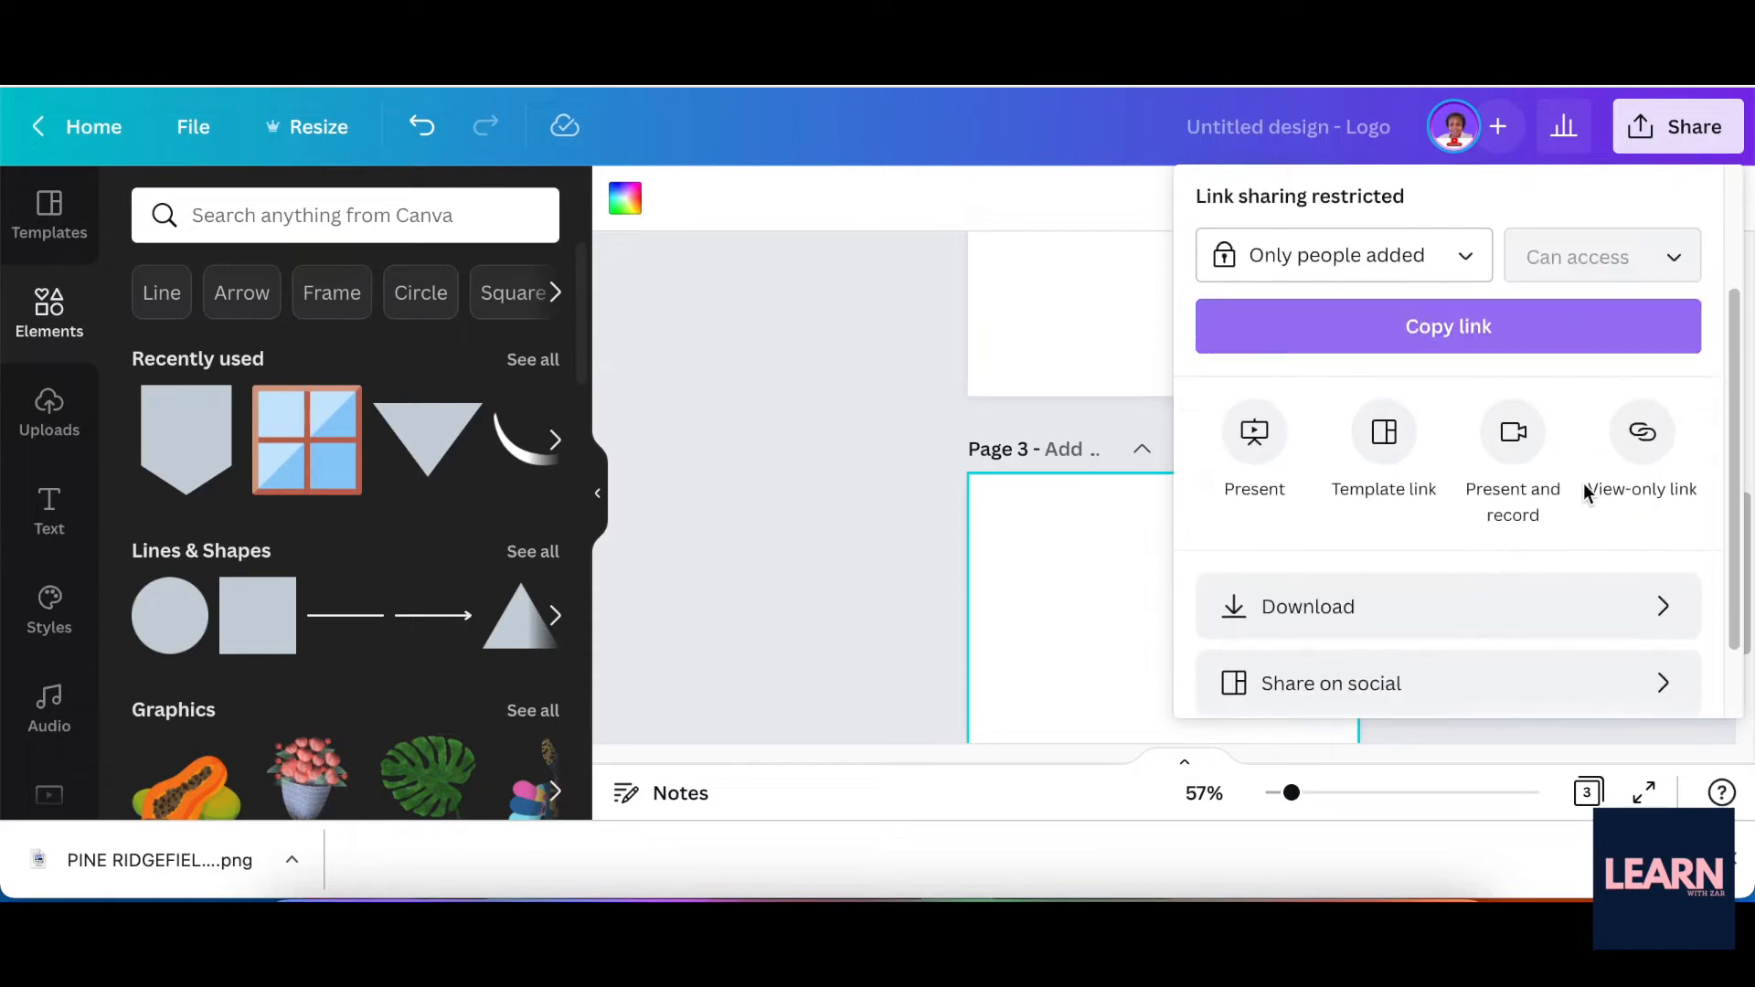
{"action": "left_click", "coordinate": [1478, 614]}
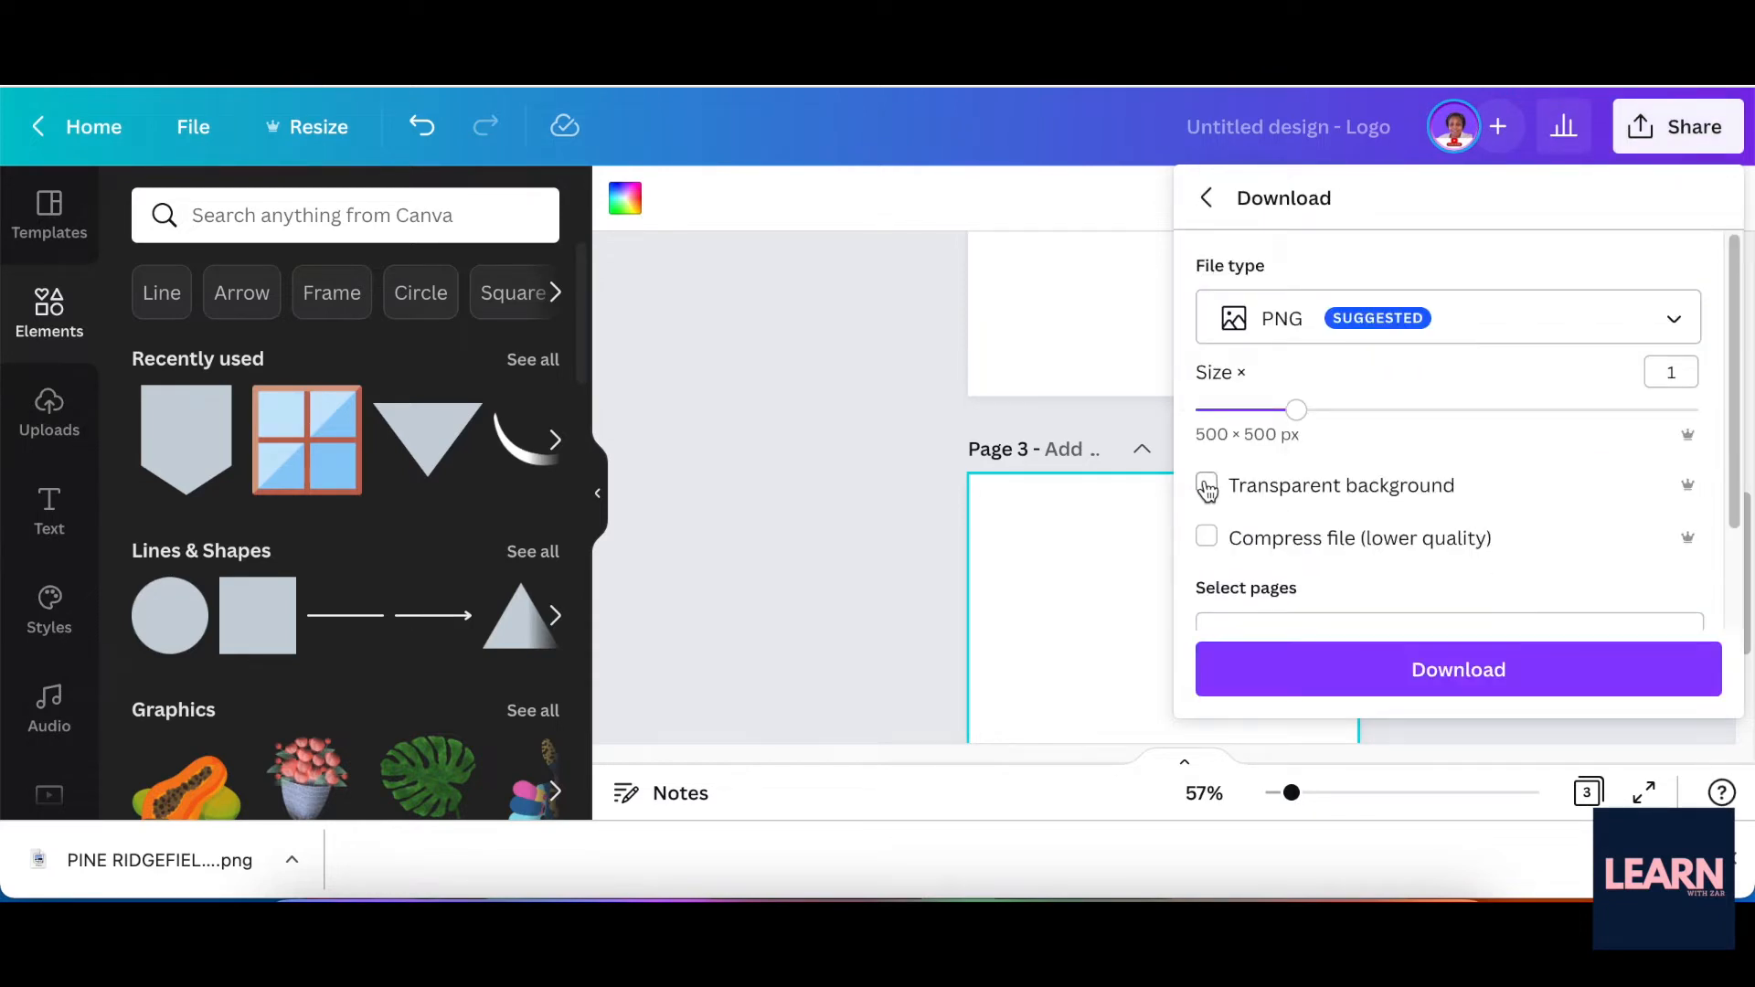
{"action": "scroll", "coordinate": [1346, 517], "scroll_direction": "down", "scroll_amount": 2}
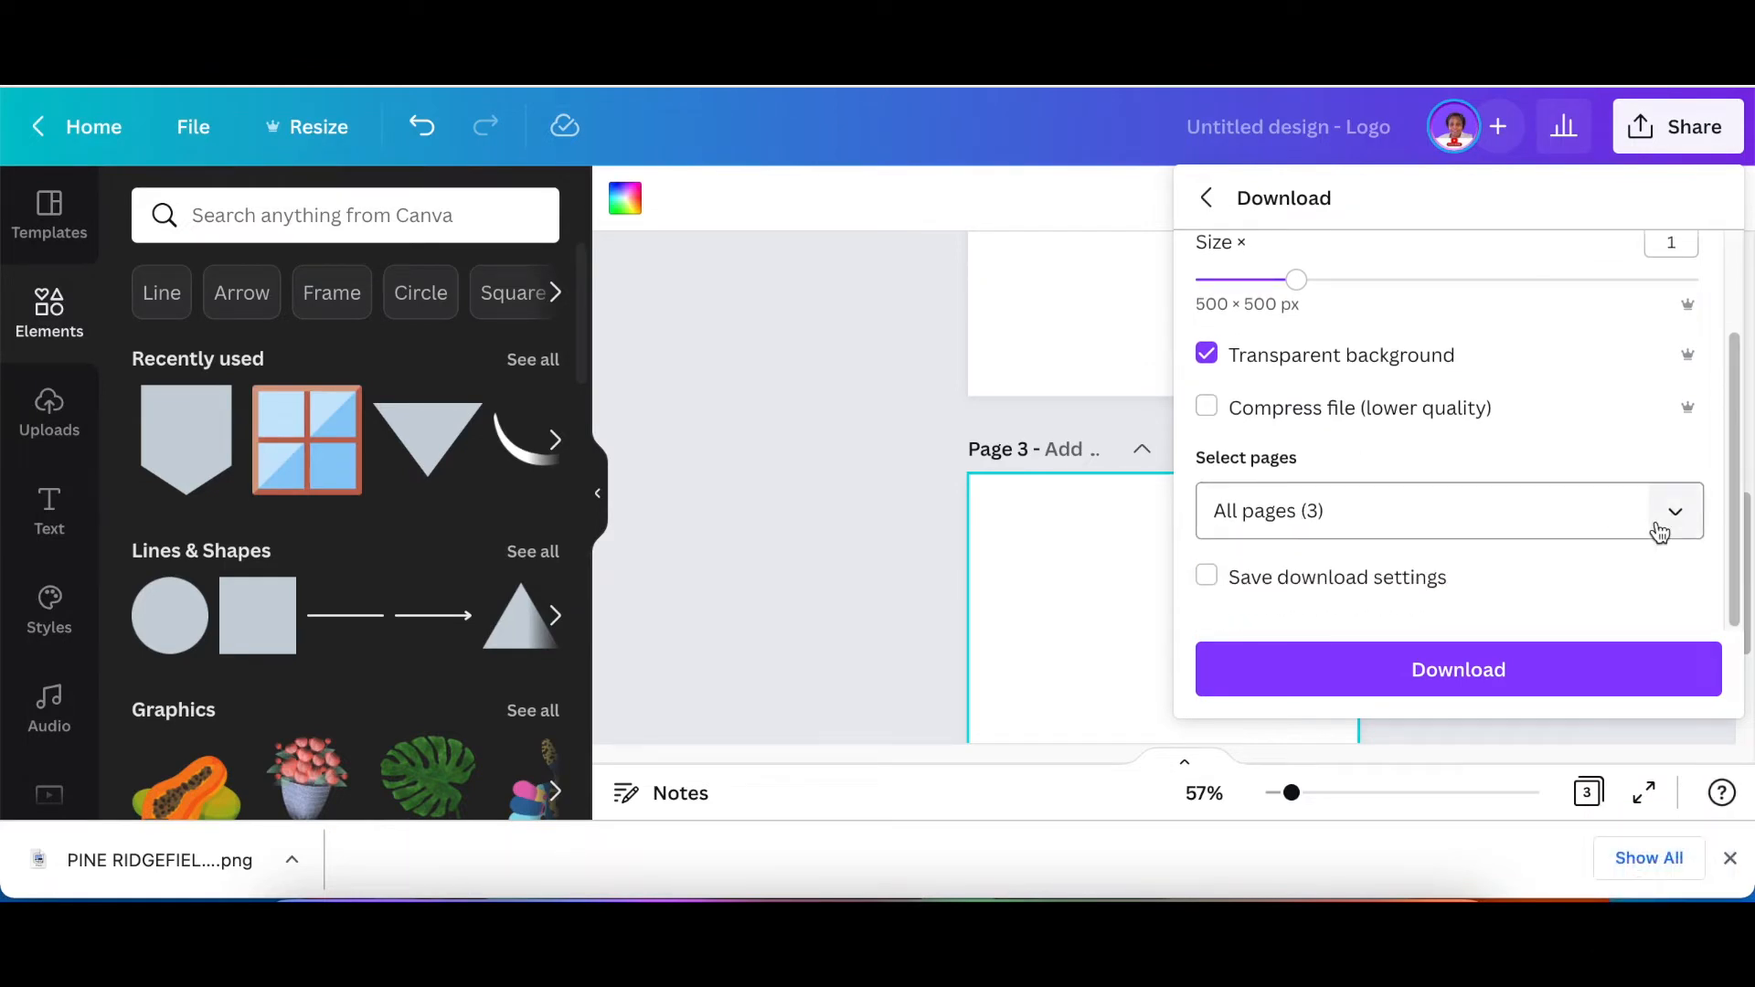
{"action": "left_click", "coordinate": [1675, 514]}
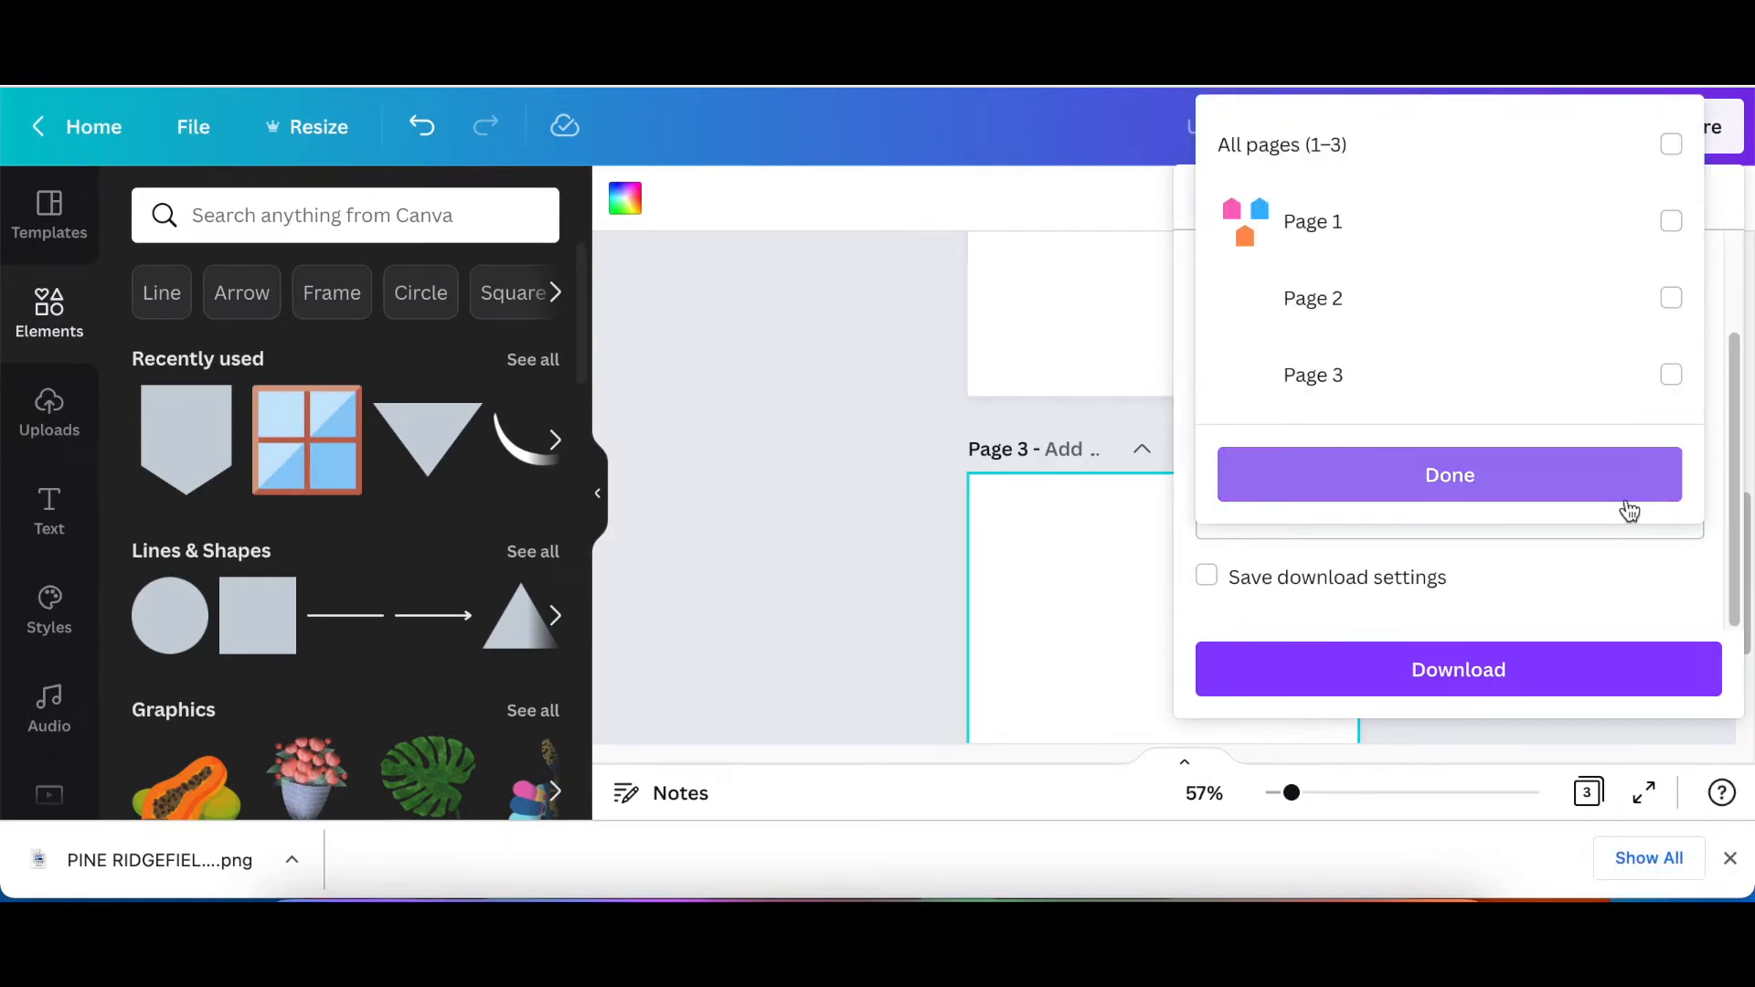
{"action": "left_click", "coordinate": [1672, 224]}
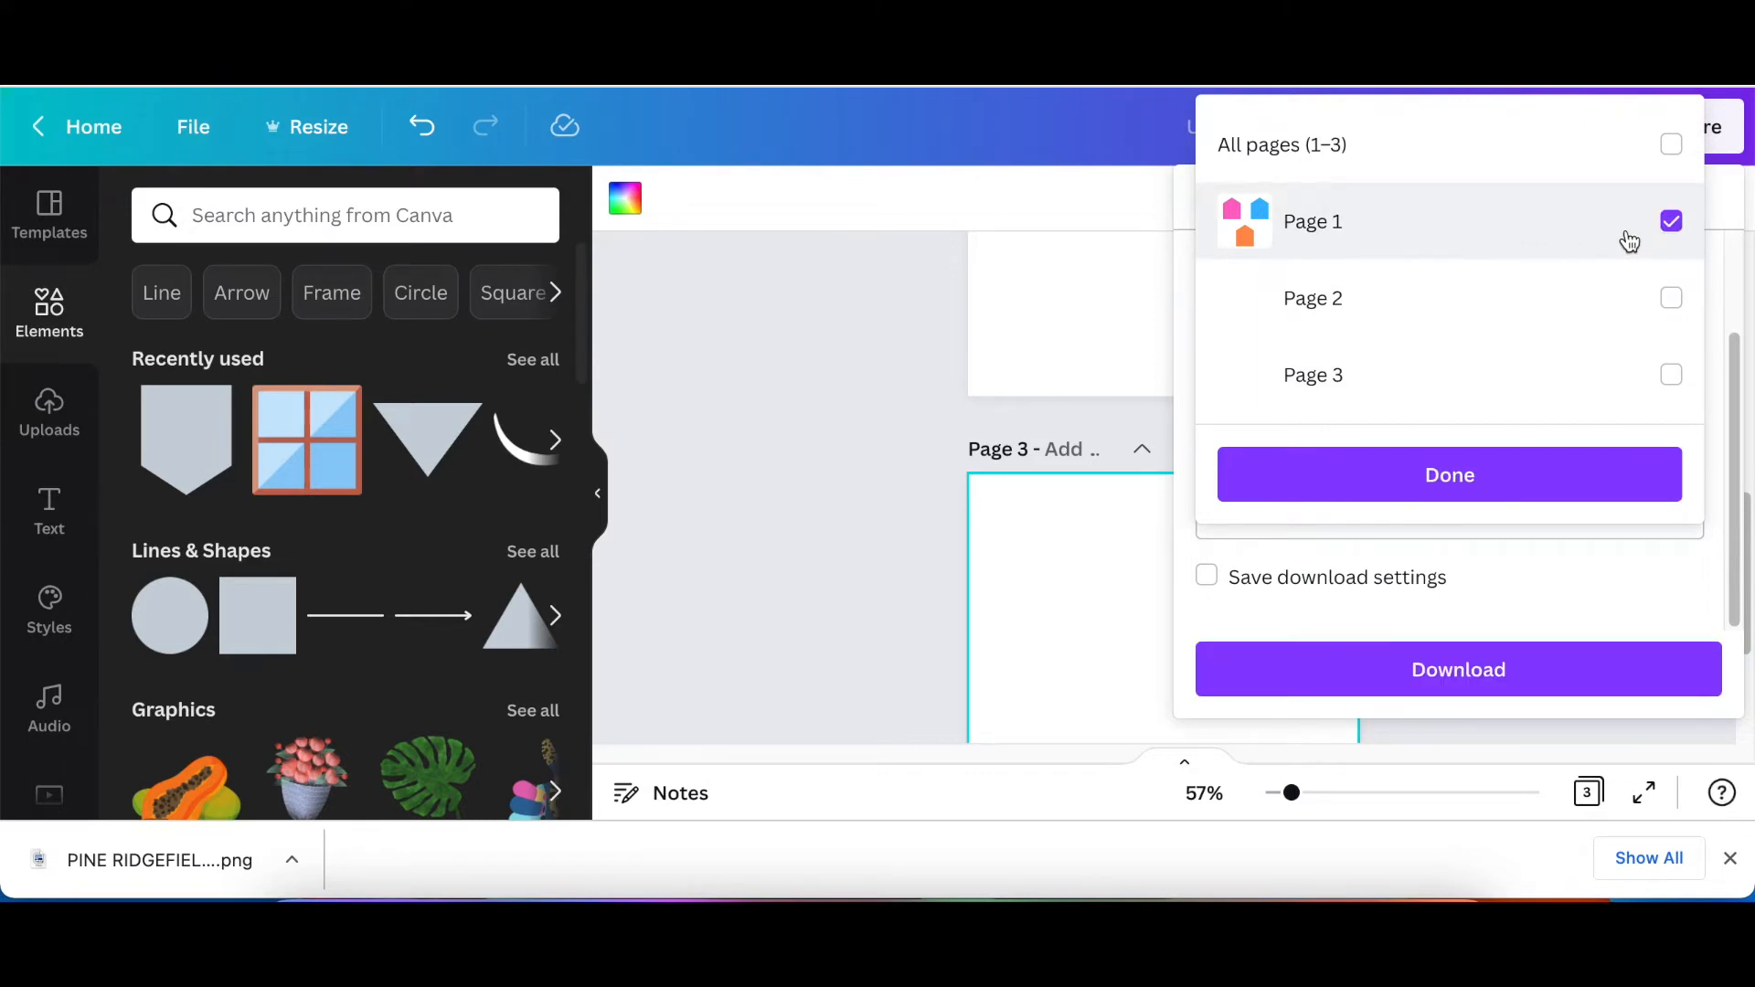
{"action": "left_click", "coordinate": [1524, 475]}
{"action": "left_click", "coordinate": [1520, 672]}
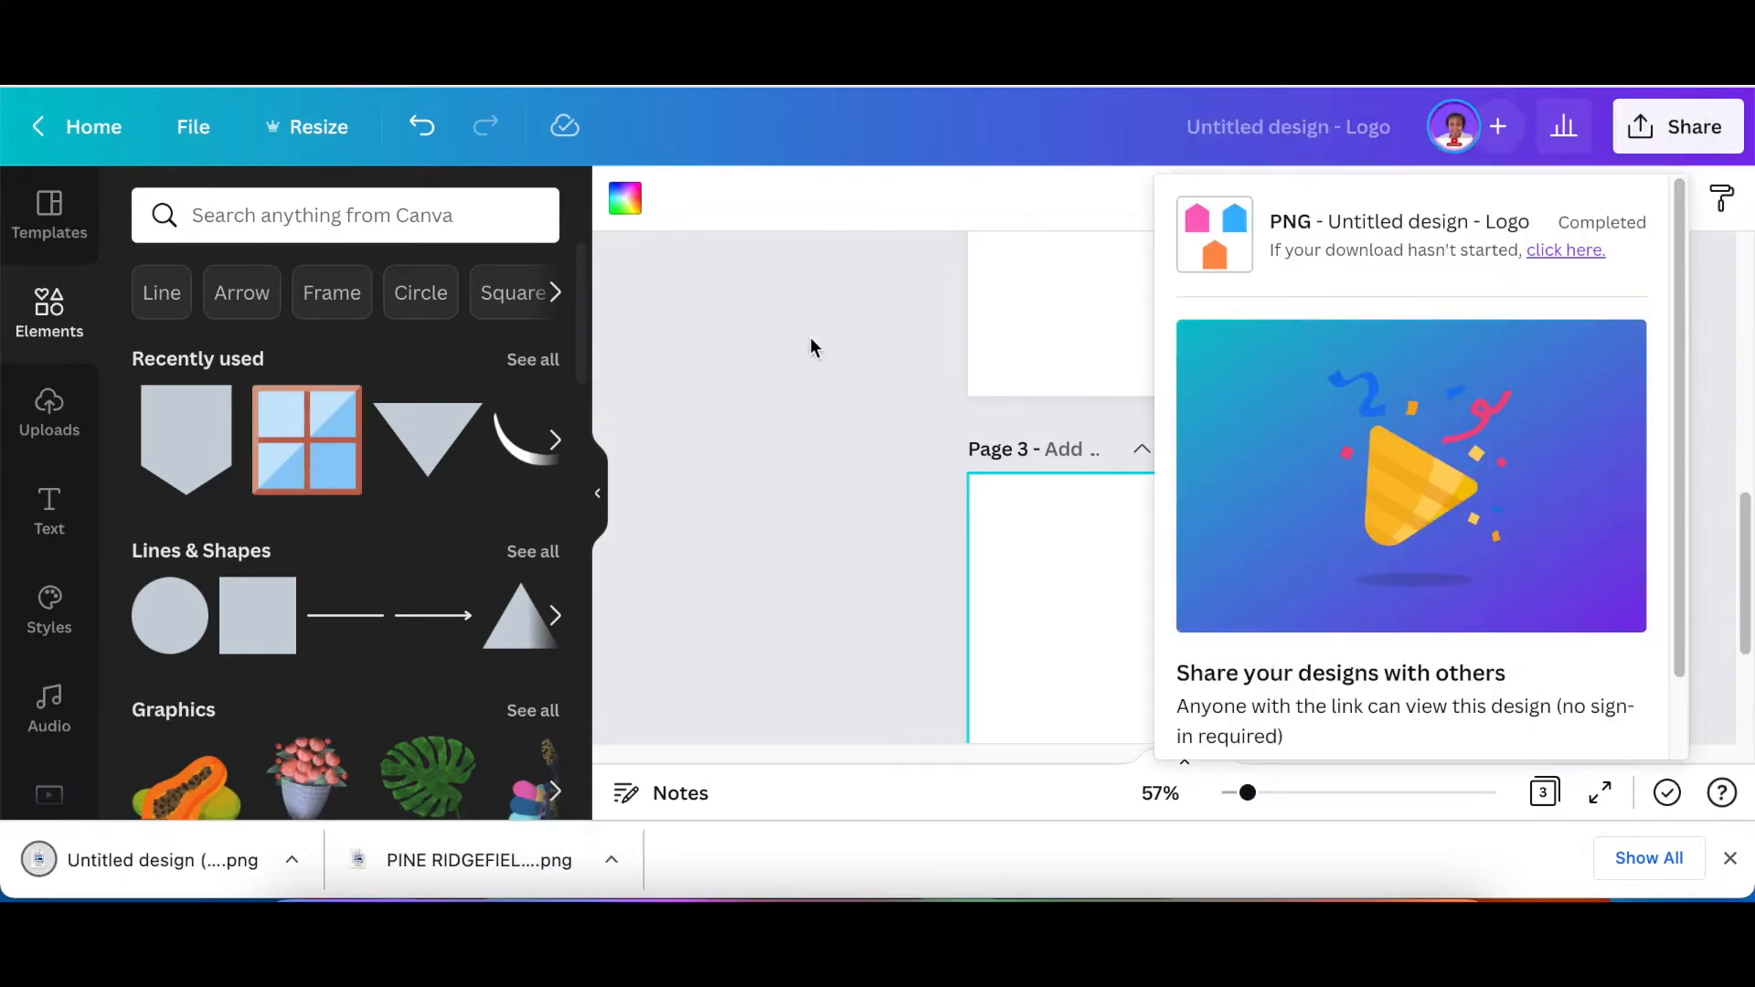
Step: Download only page 2, with the white house, as a transparent PNG and dismiss the download summary
{"action": "left_click", "coordinate": [1449, 621]}
{"action": "left_click", "coordinate": [1672, 298]}
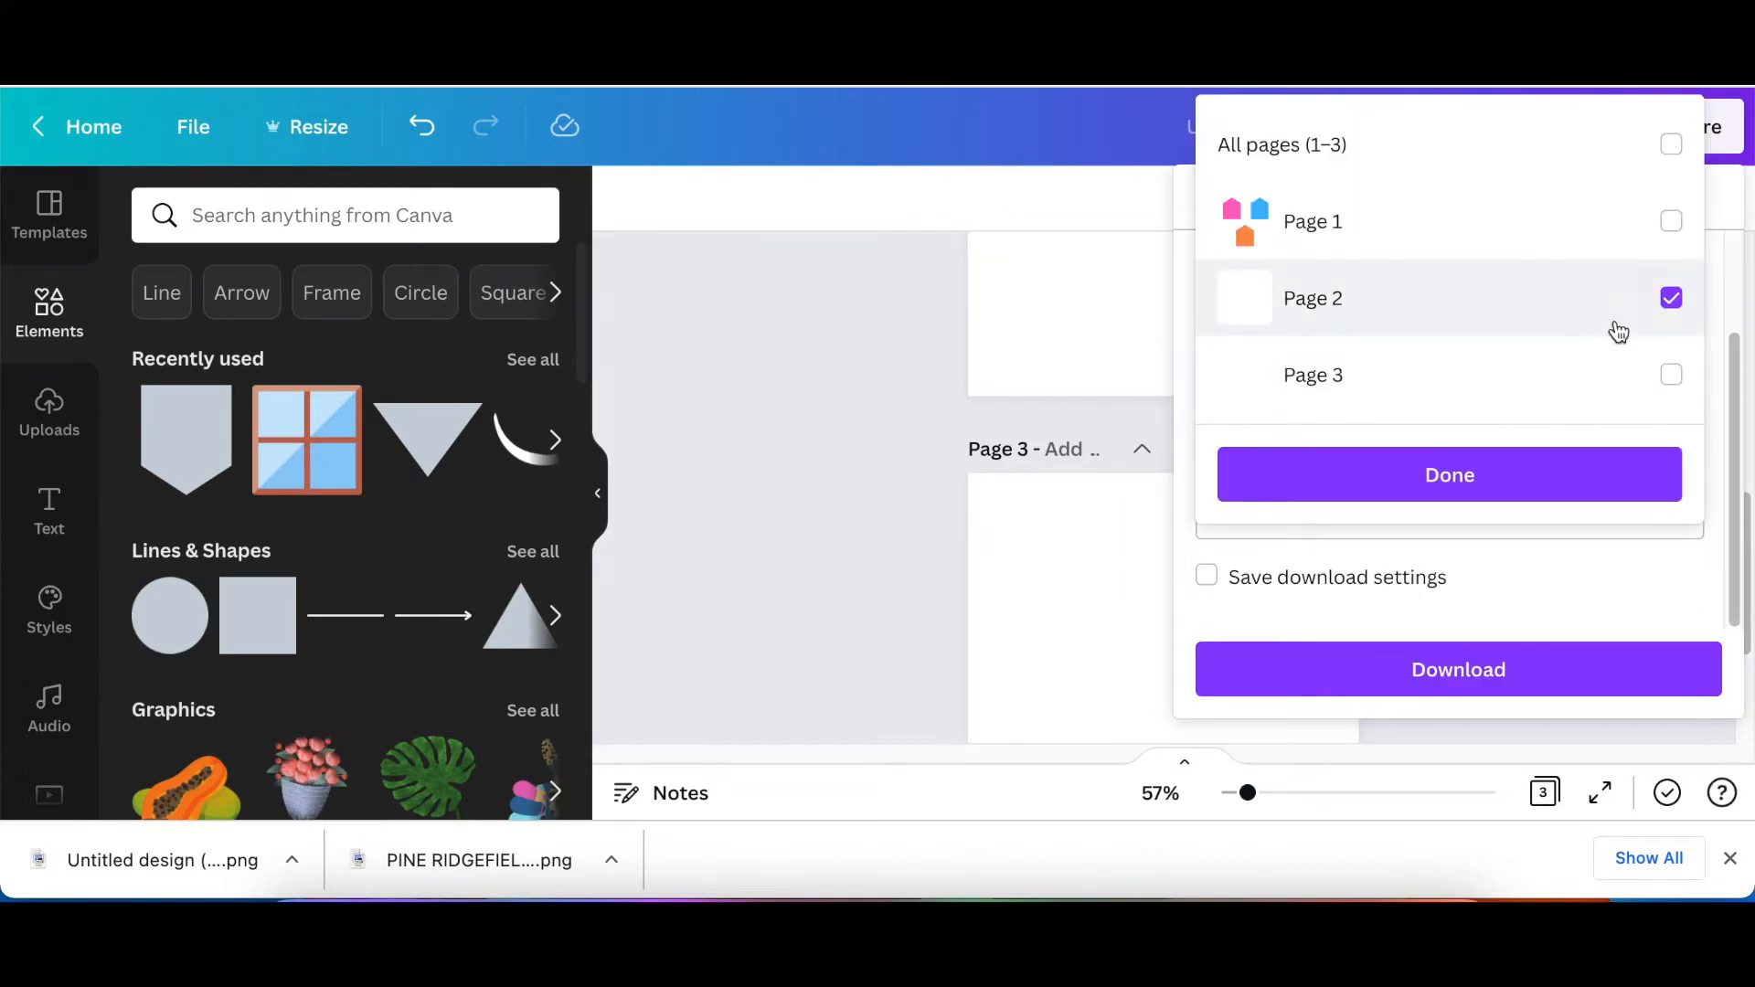
{"action": "left_click", "coordinate": [1545, 475]}
{"action": "left_click", "coordinate": [1490, 672]}
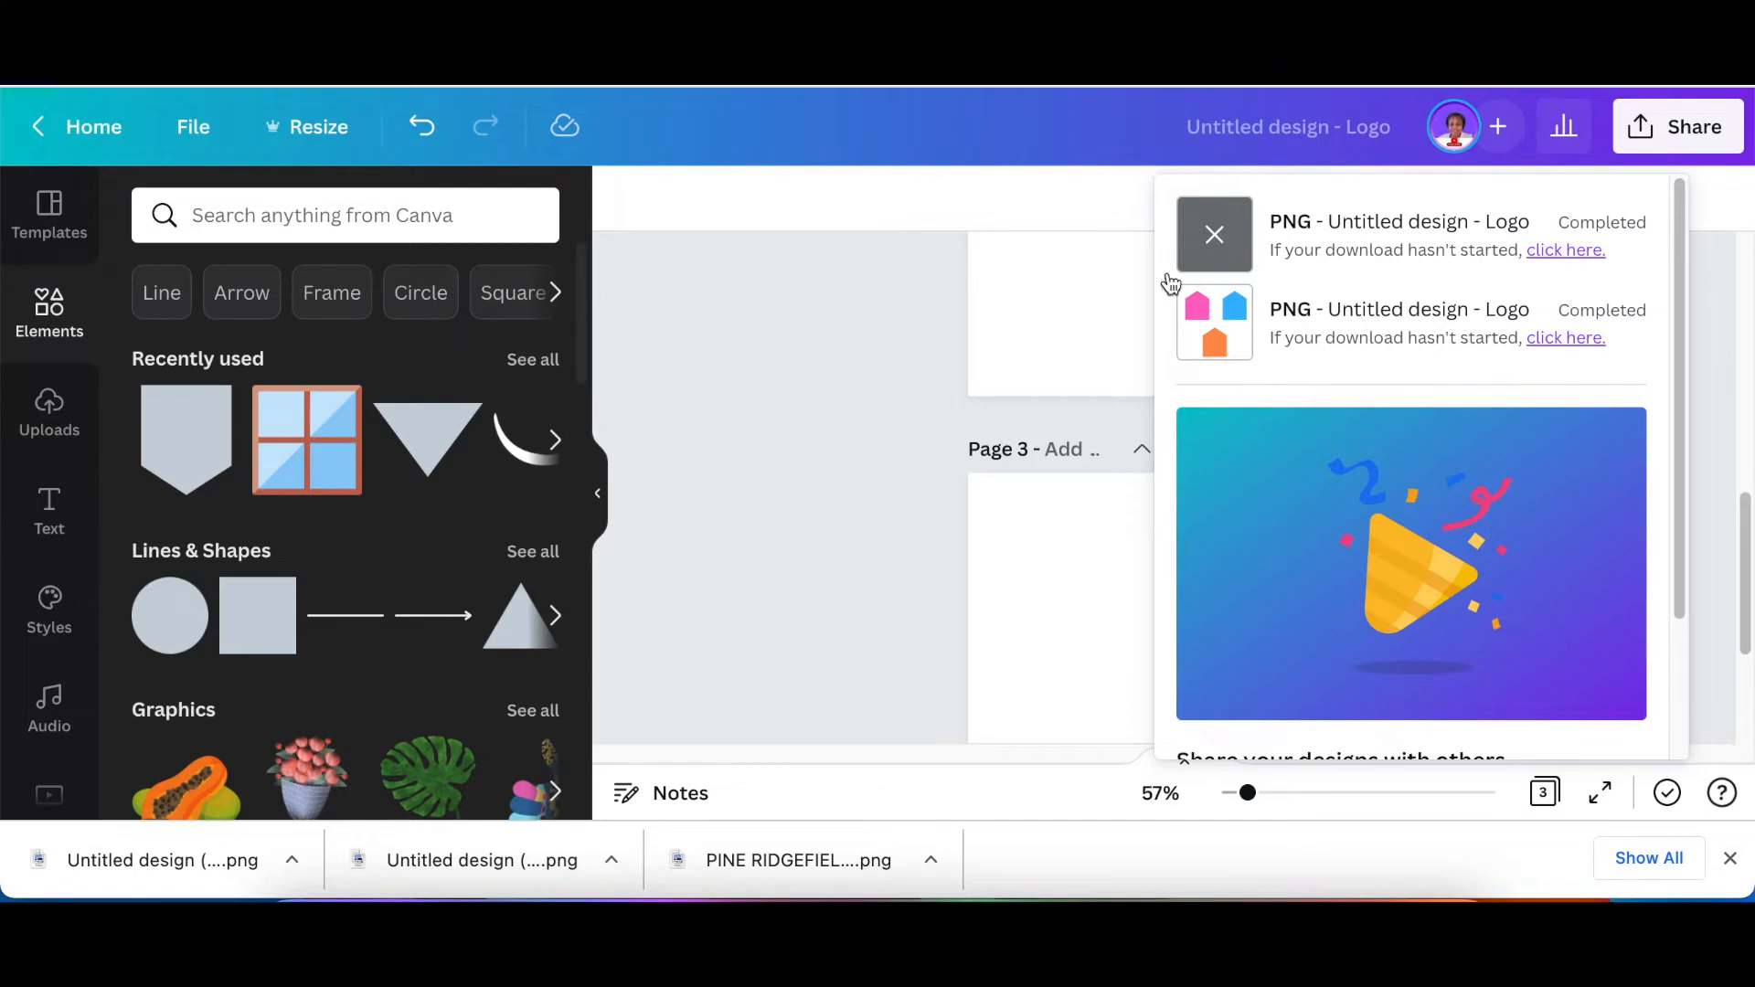
{"action": "left_click", "coordinate": [899, 333]}
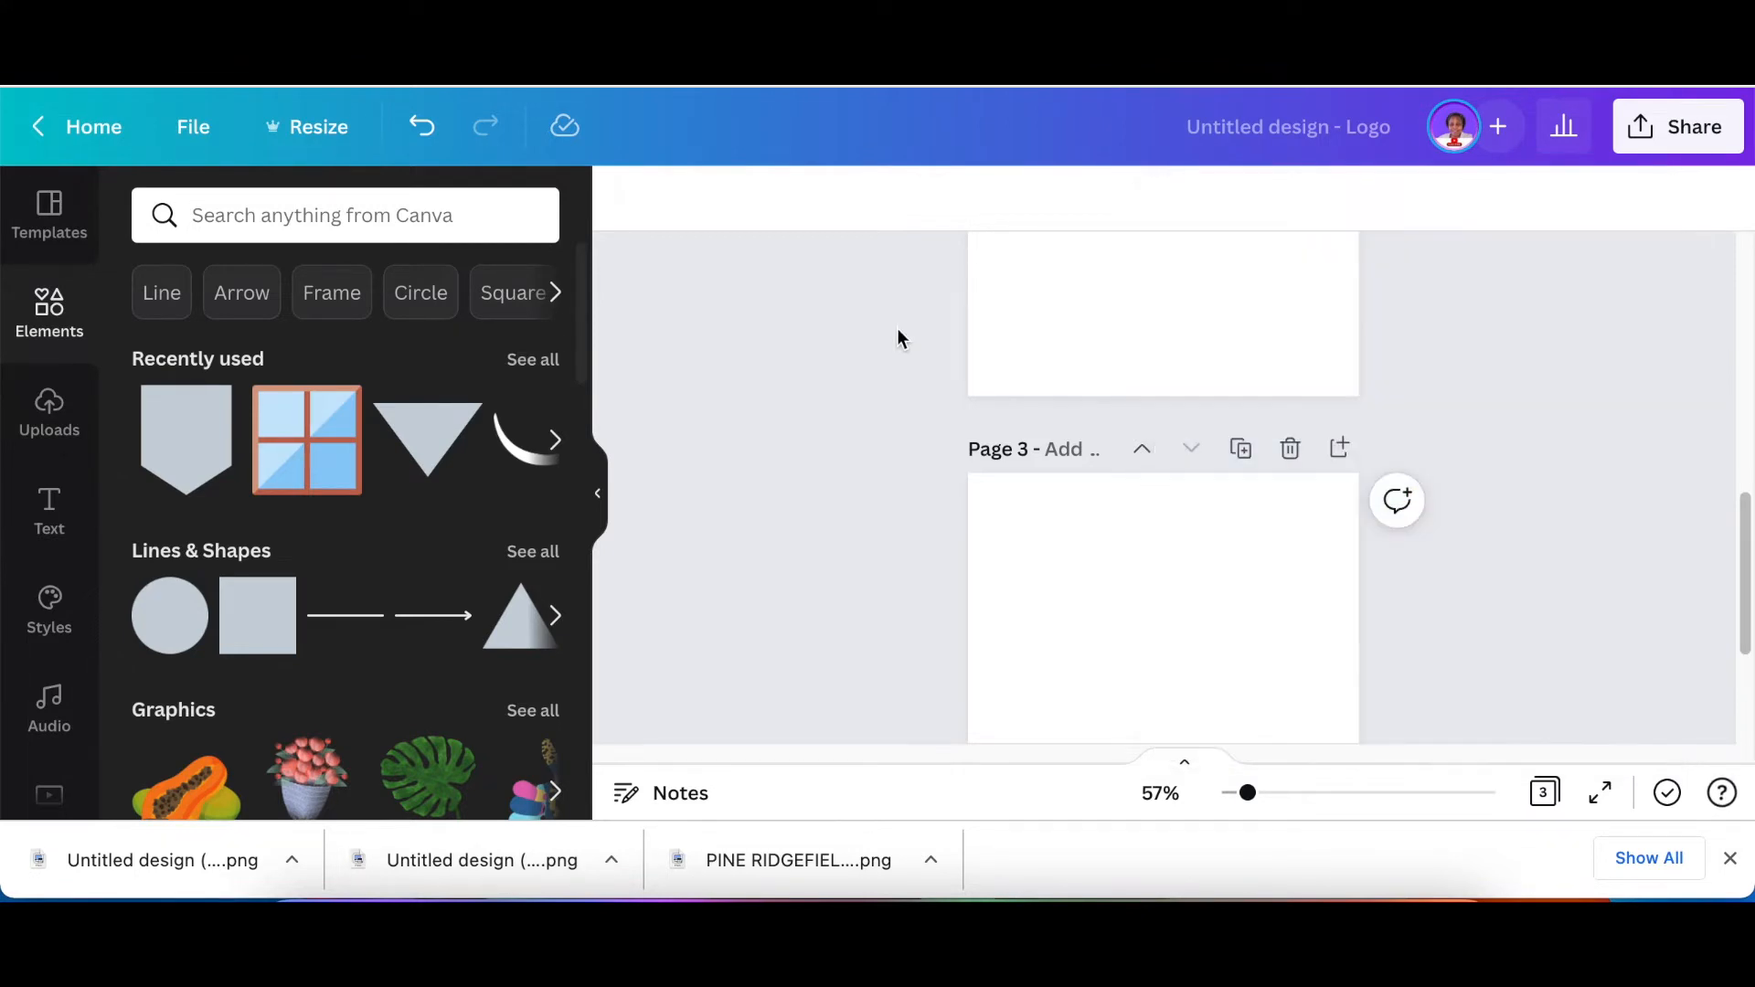
Step: Upload the downloaded three-house PNG, add it to page 3, and move it towards the page's upper-left corner
{"action": "scroll", "coordinate": [975, 410], "scroll_direction": "down", "scroll_amount": 2}
{"action": "scroll", "coordinate": [975, 408], "scroll_direction": "down", "scroll_amount": 1}
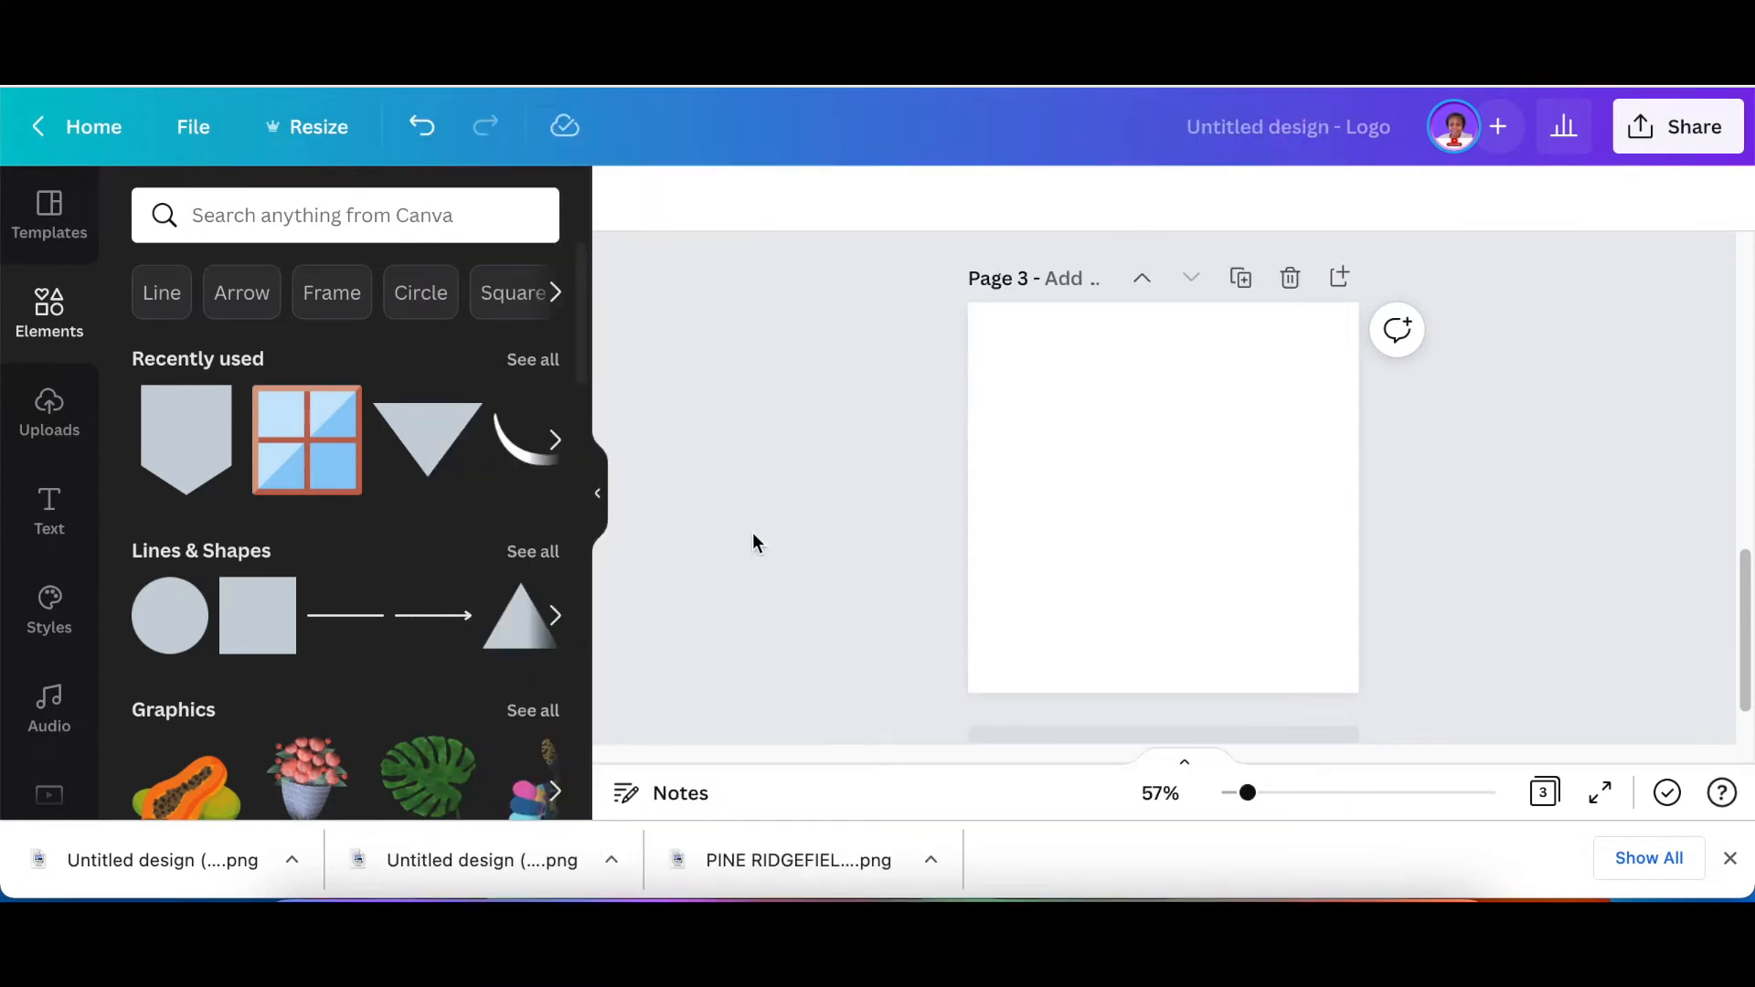
{"action": "left_click_drag", "start_coordinate": [452, 871], "coordinate": [879, 651]}
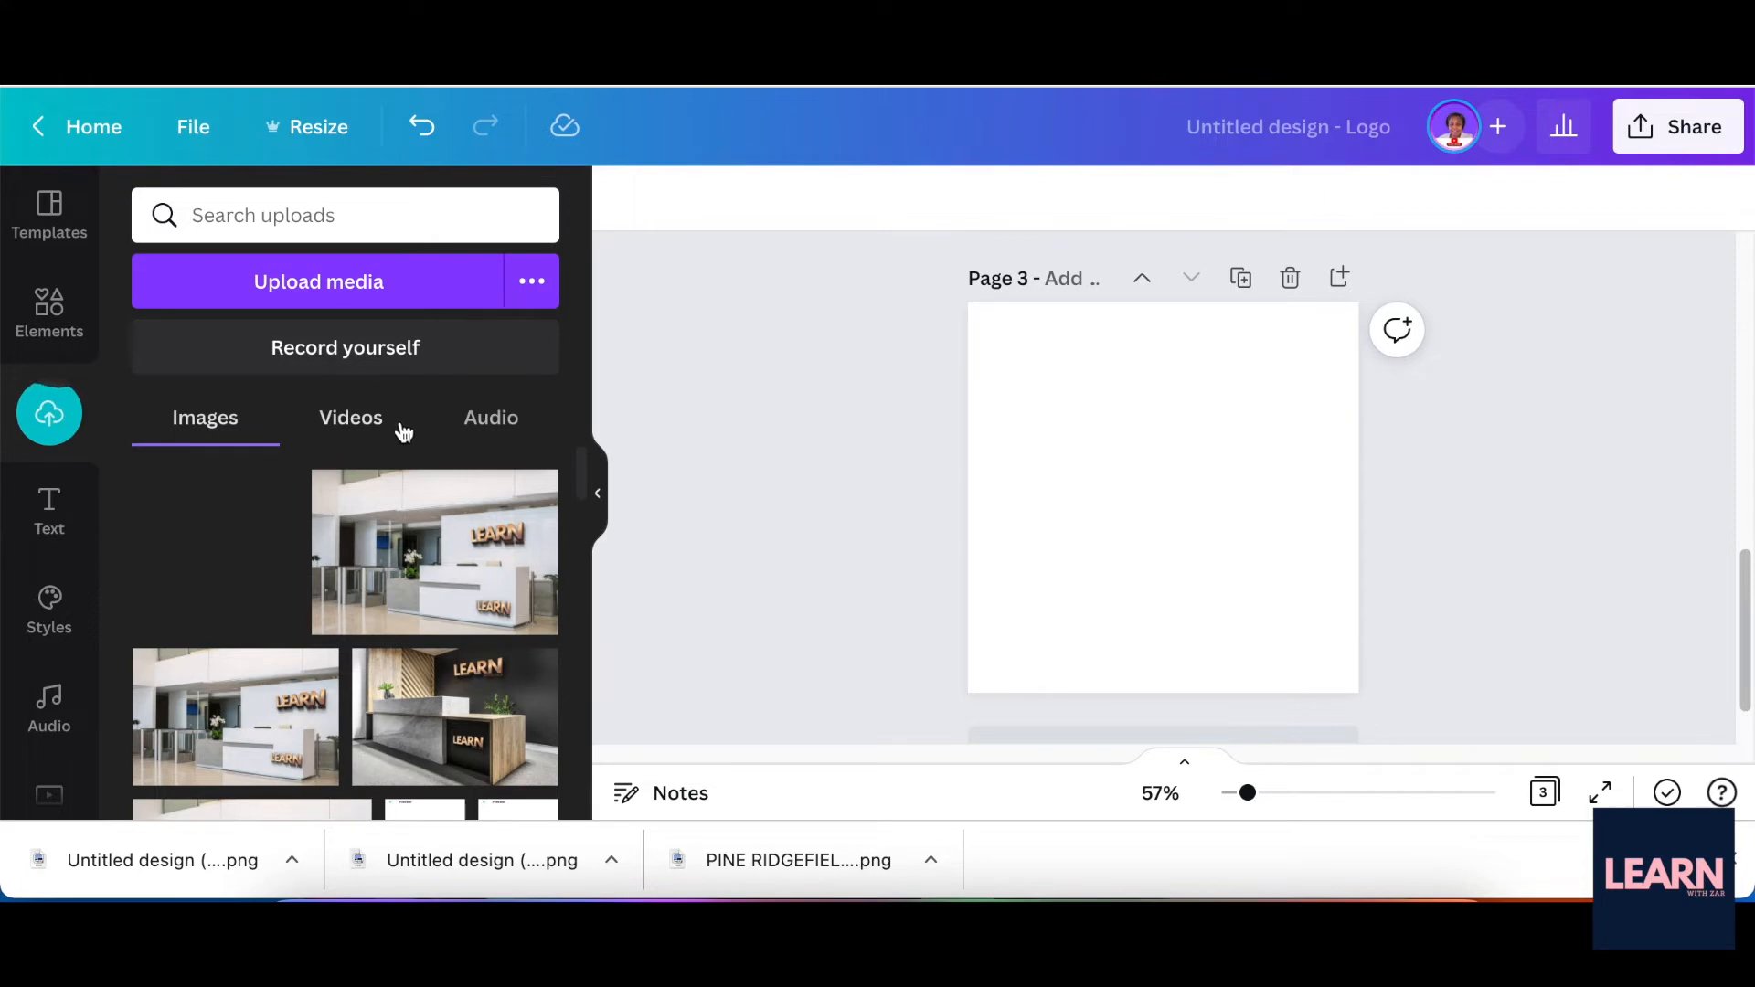
{"action": "left_click", "coordinate": [200, 553]}
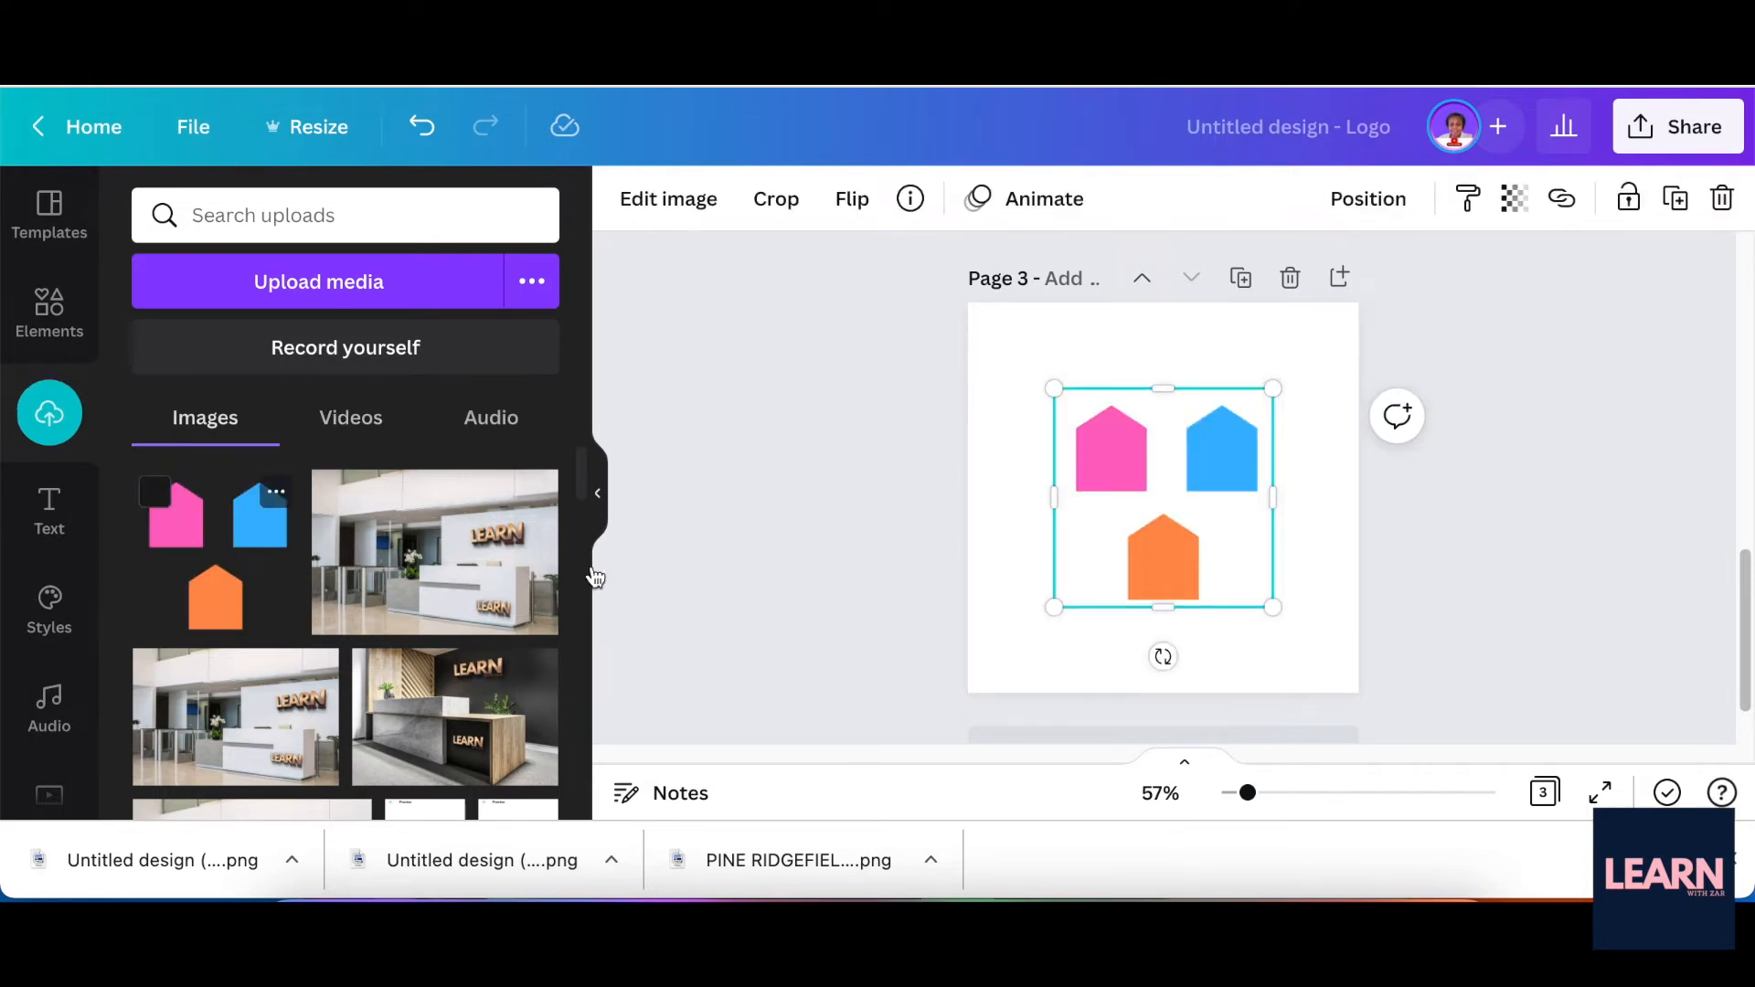
{"action": "left_click_drag", "start_coordinate": [1190, 510], "coordinate": [1123, 508]}
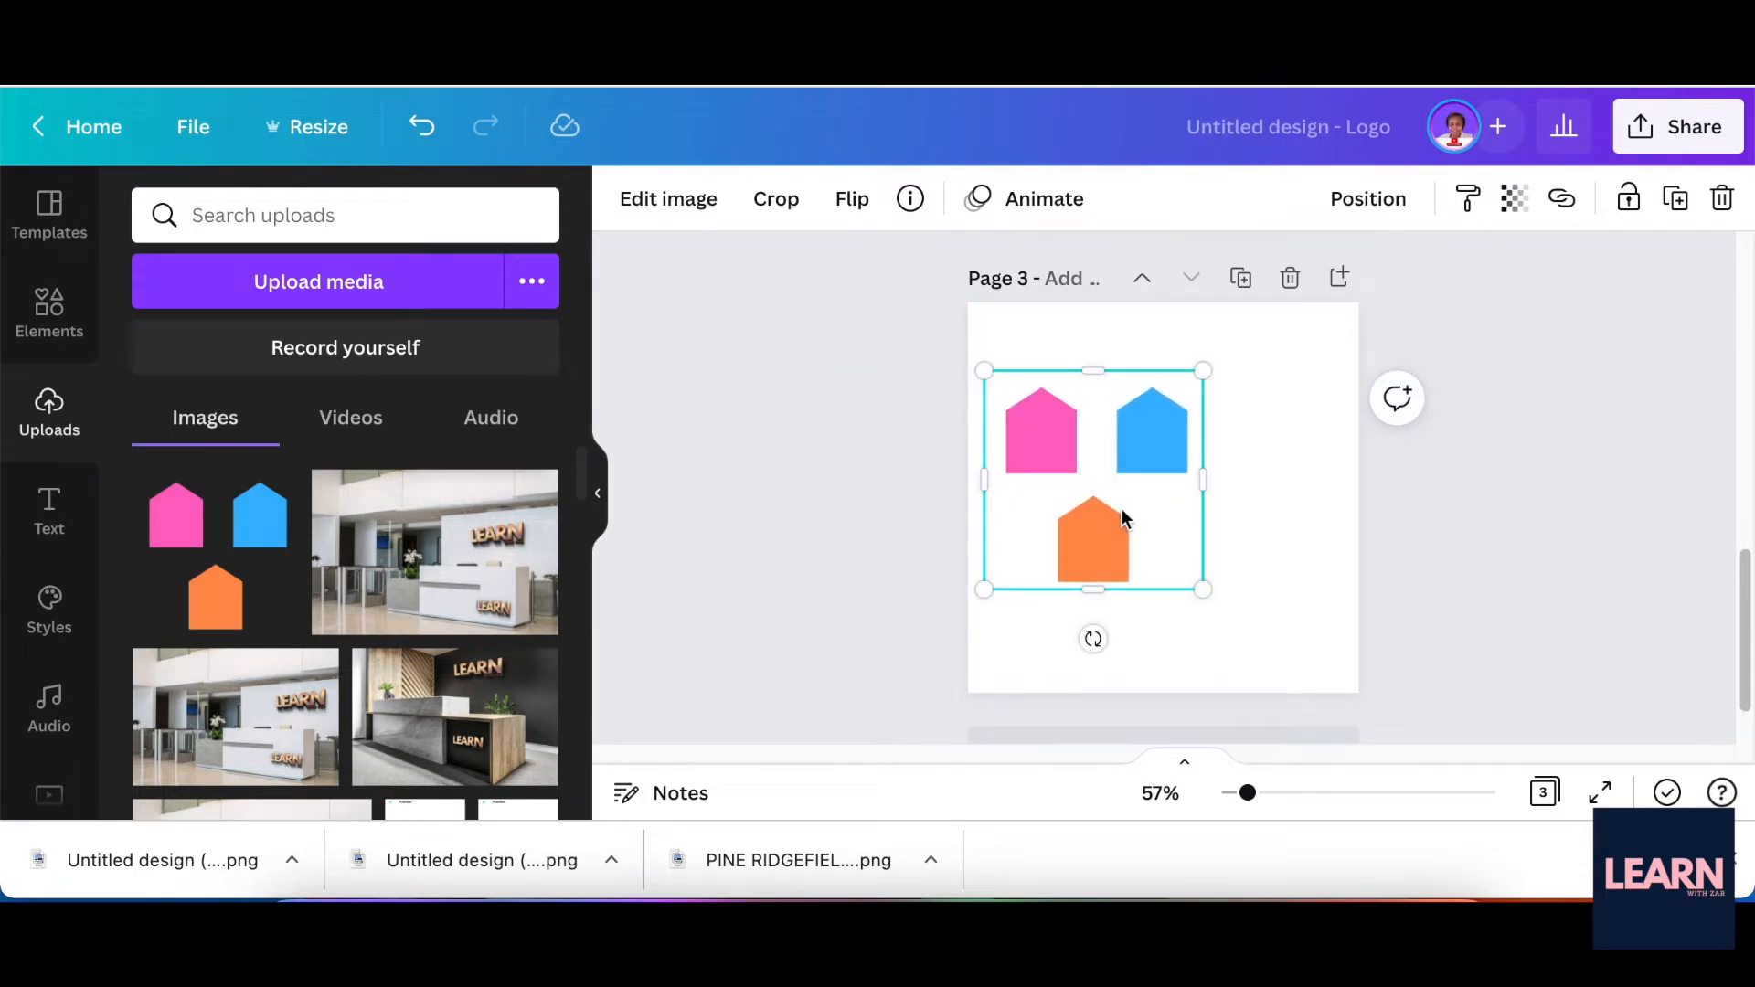
Step: Duplicate the three-house image twice, move both copies towards the right edge of page 3, and deselect
{"action": "key", "text": "ctrl+d"}
{"action": "left_click_drag", "start_coordinate": [1125, 512], "coordinate": [1352, 686]}
{"action": "left_click", "coordinate": [1097, 506]}
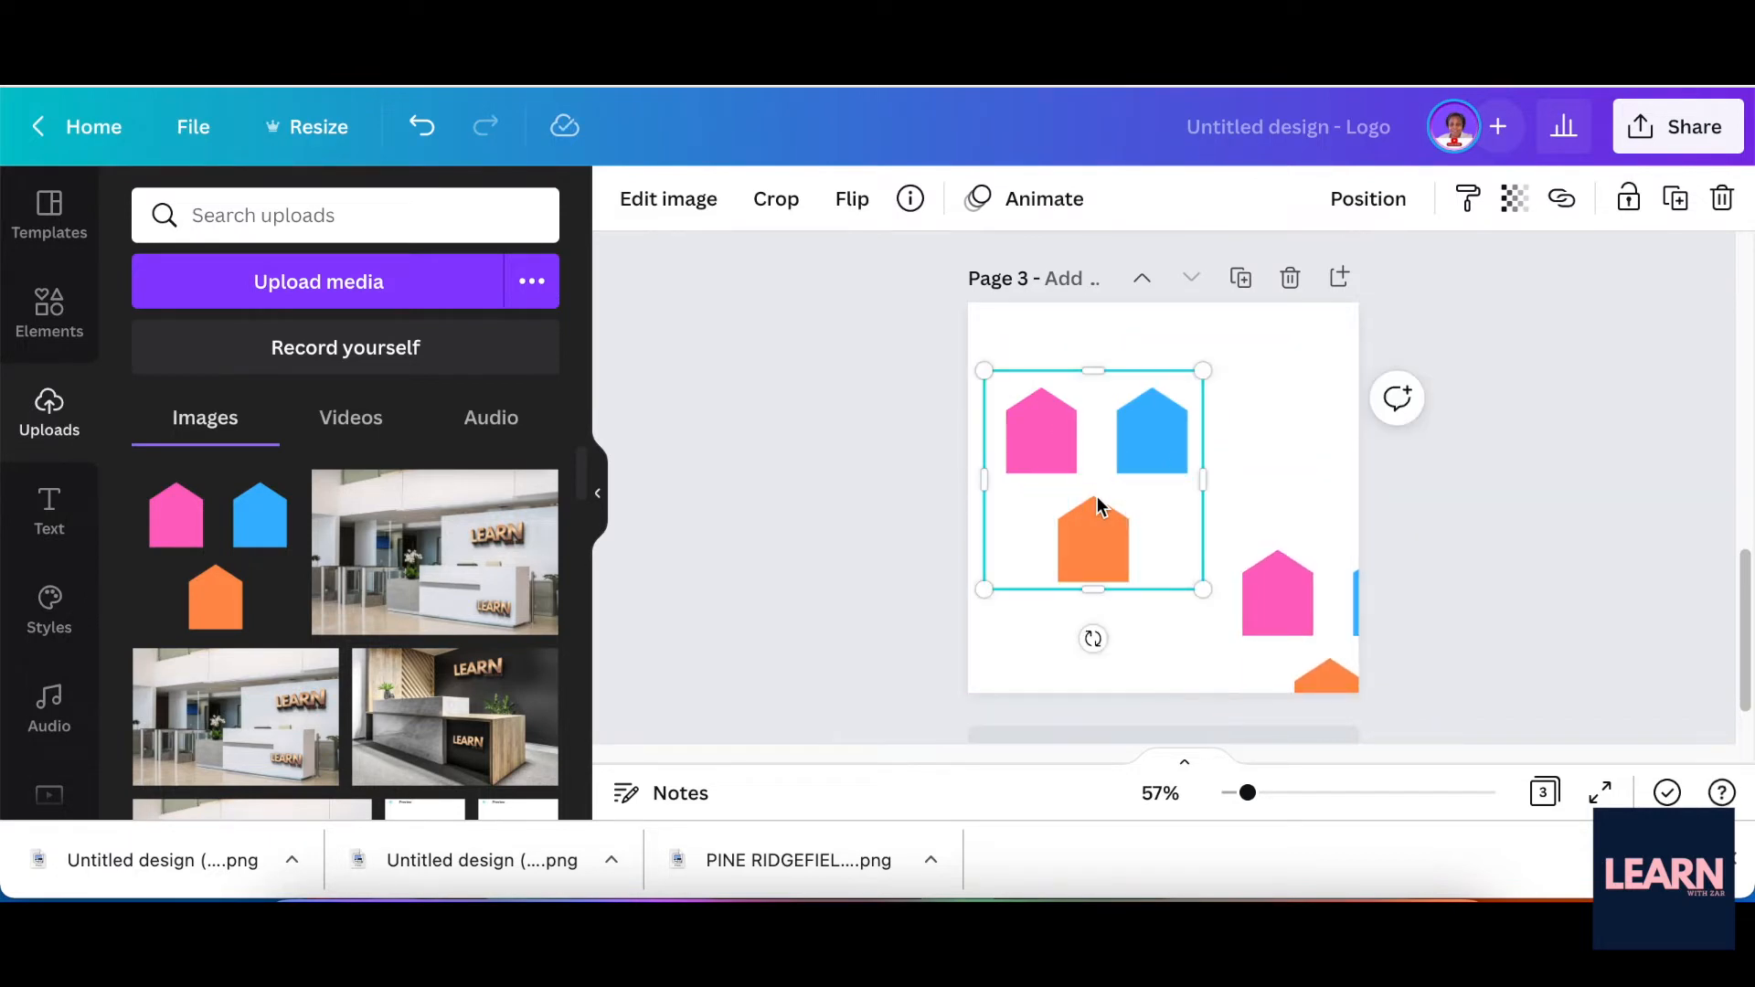
{"action": "key", "text": "ctrl+d"}
{"action": "left_click_drag", "start_coordinate": [1097, 503], "coordinate": [1344, 553]}
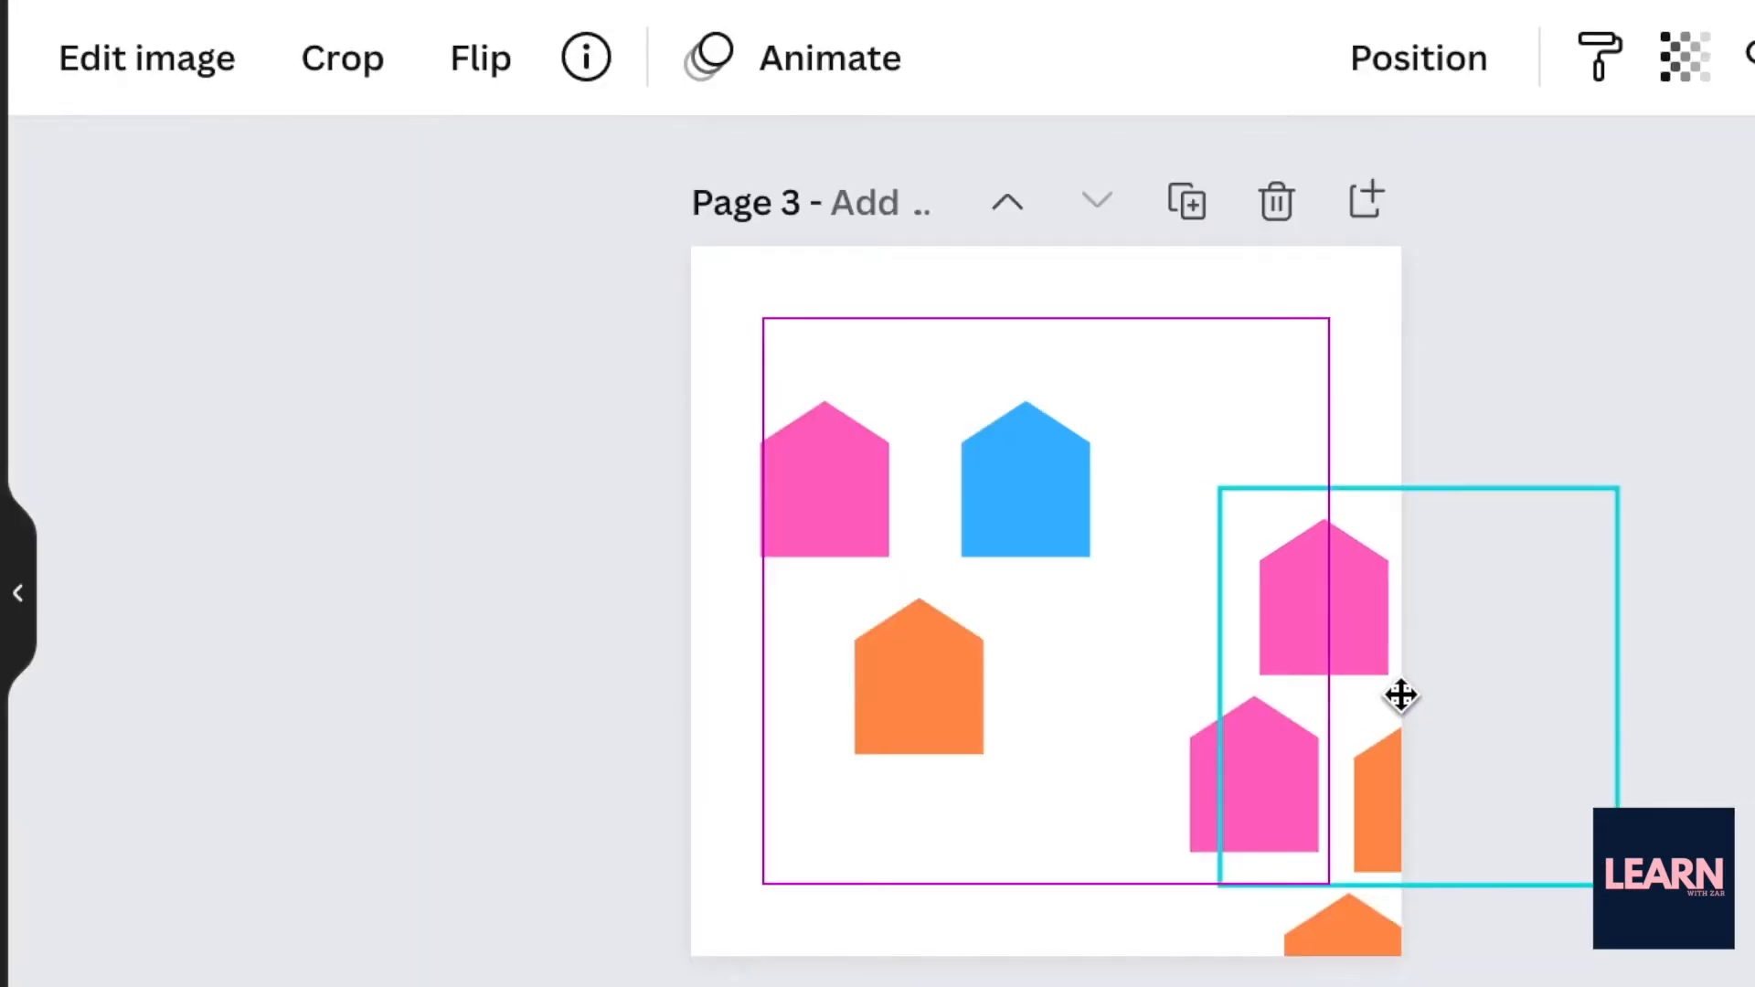
{"action": "left_click_drag", "start_coordinate": [1374, 701], "coordinate": [1374, 701]}
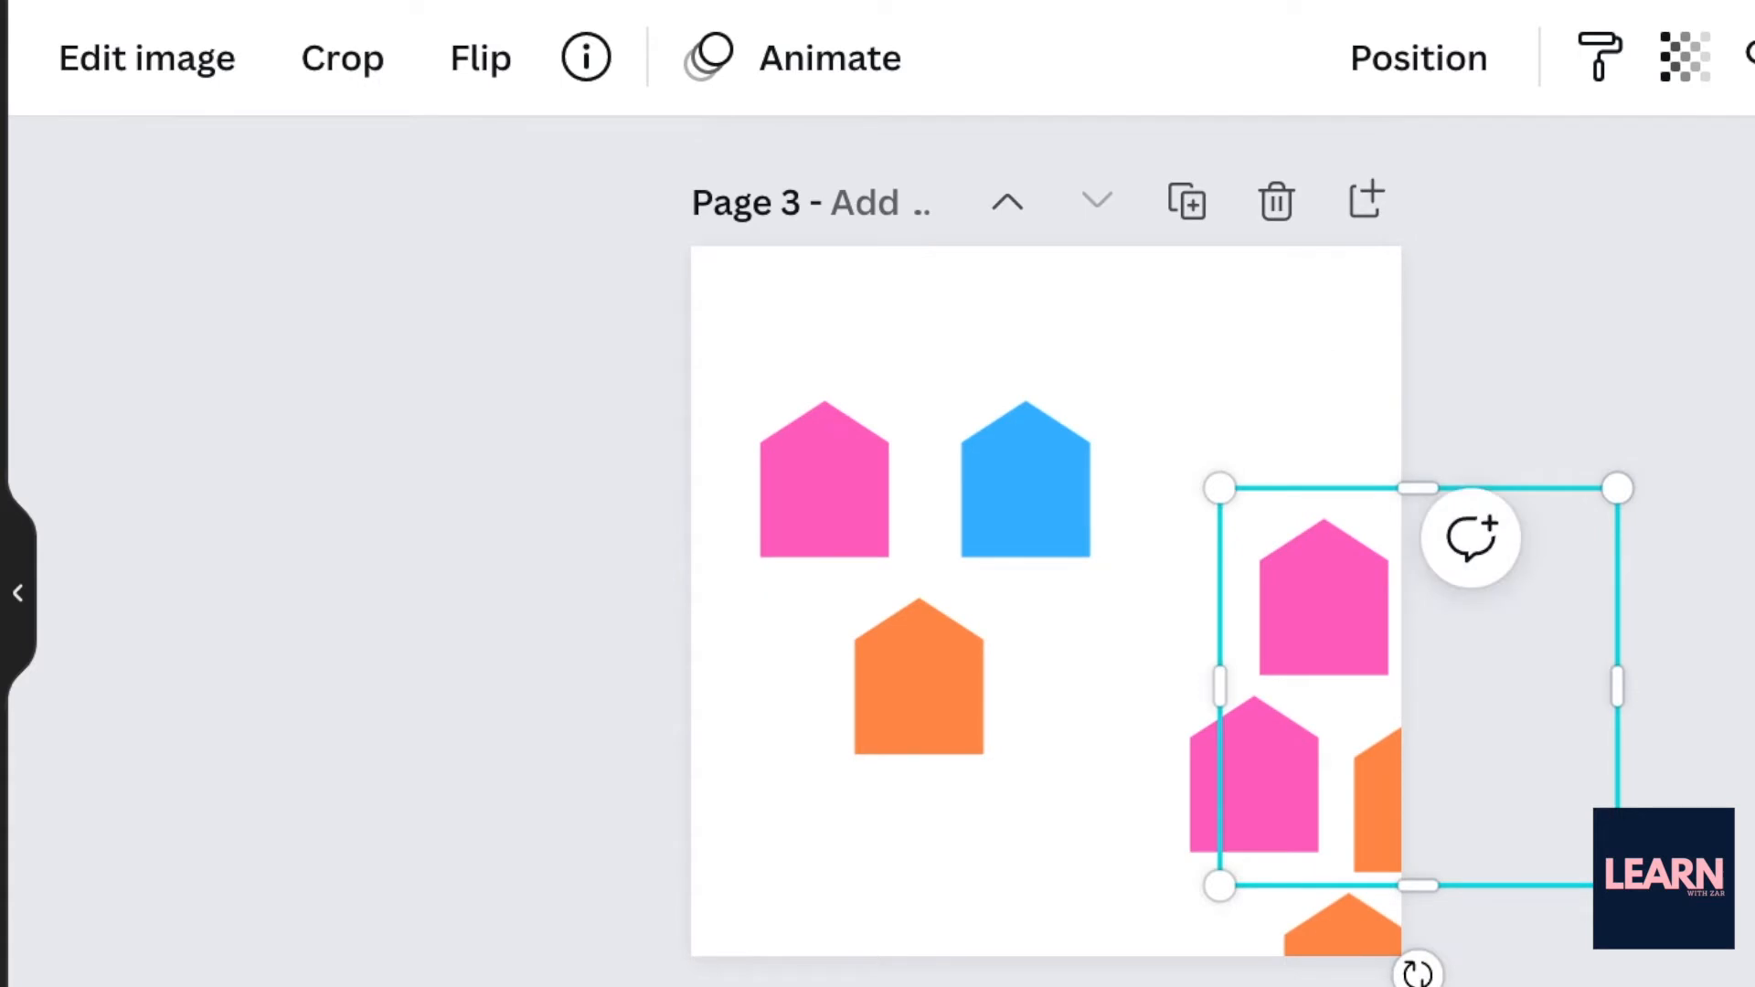
{"action": "left_click", "coordinate": [1737, 333]}
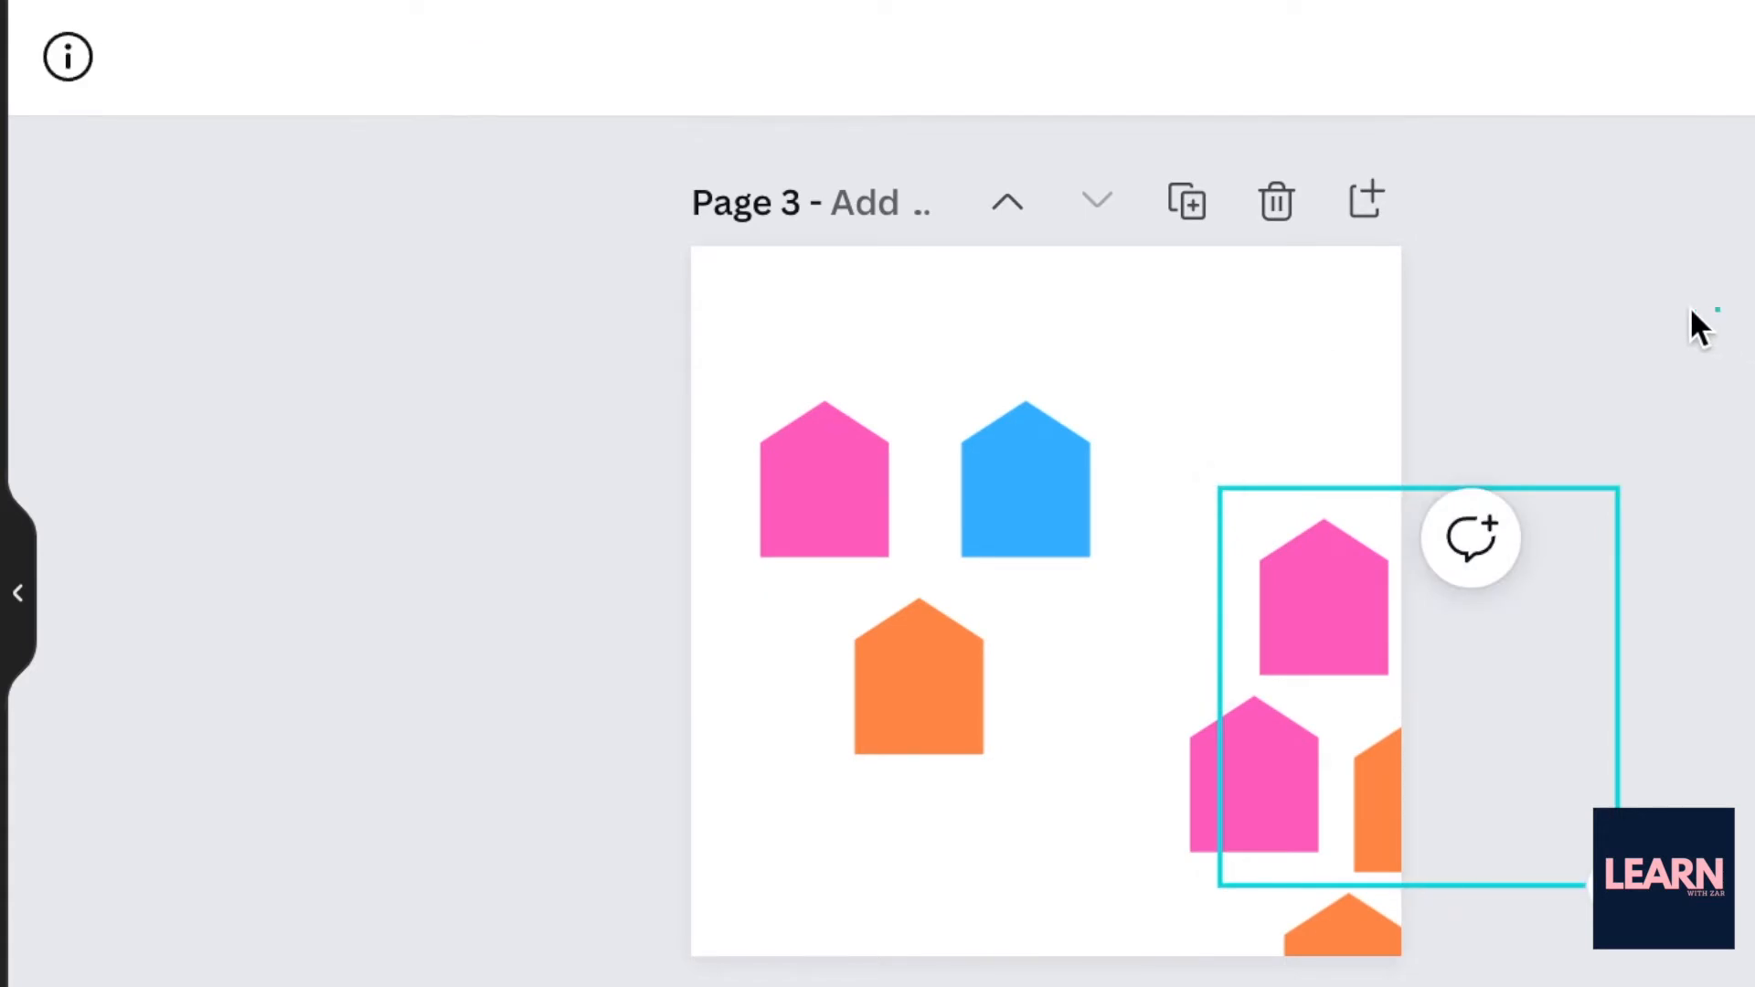
Step: Crop the original three-house image to the pink house only and place it in the upper-left corner of page 3
{"action": "left_click_drag", "start_coordinate": [1033, 496], "coordinate": [1104, 439]}
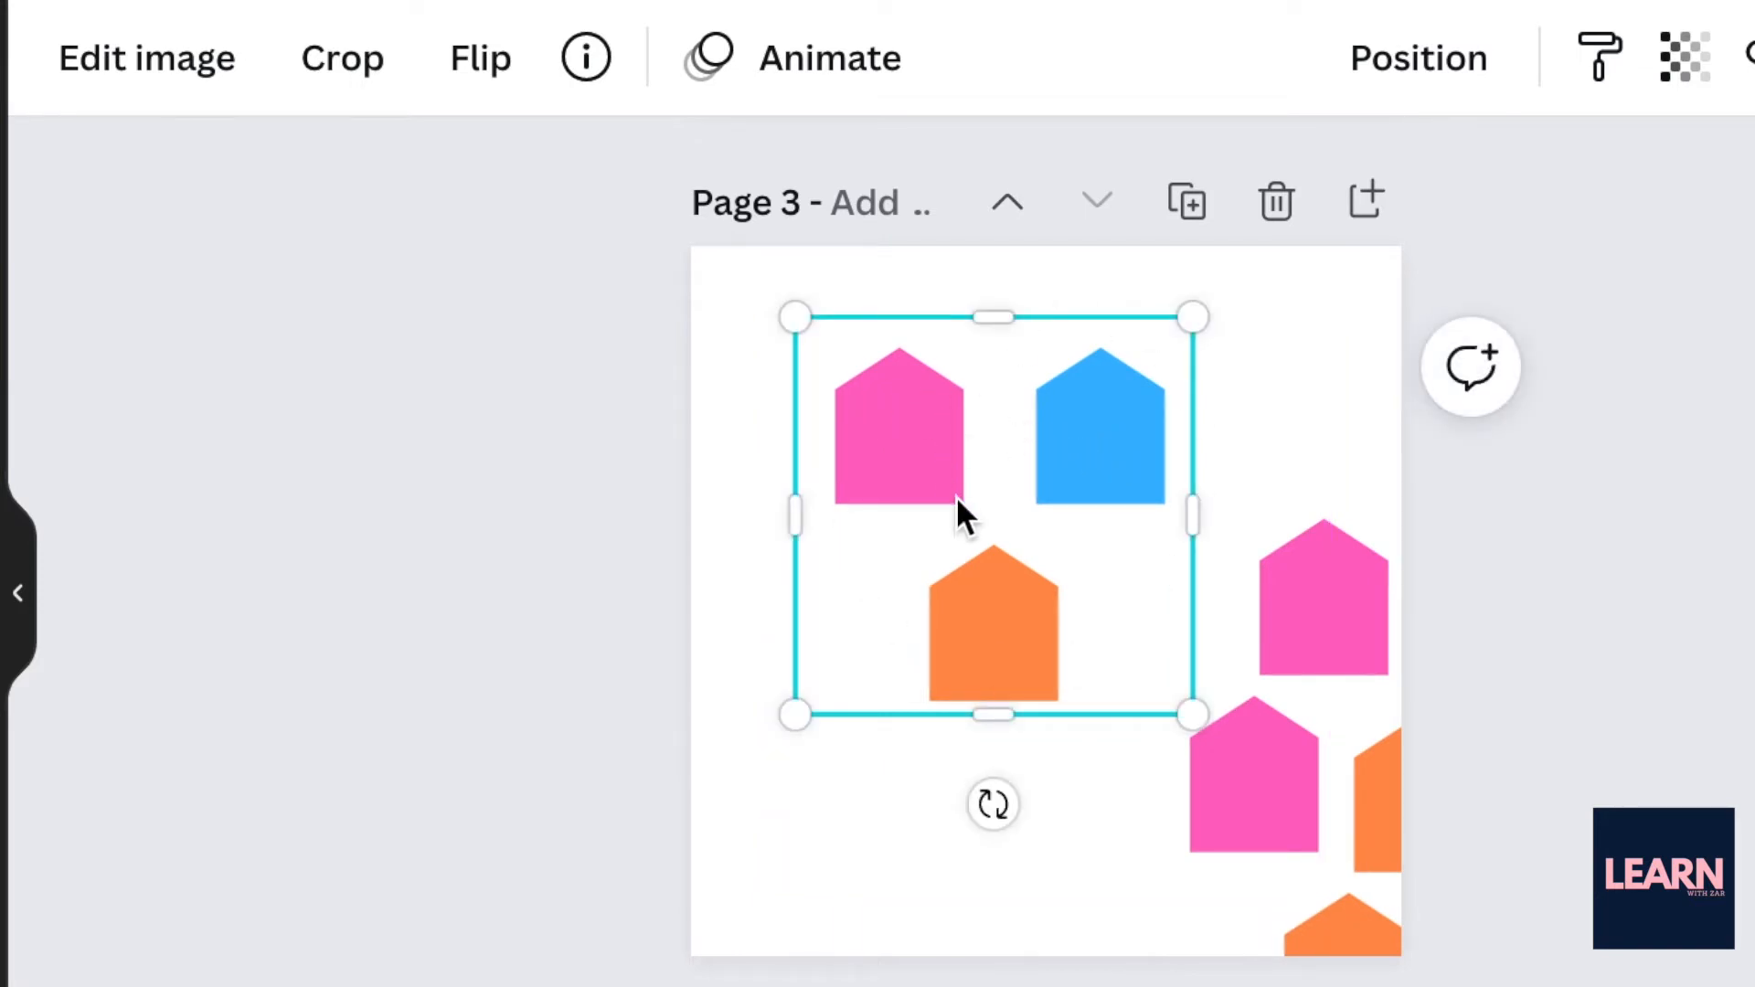
{"action": "left_click", "coordinate": [345, 81]}
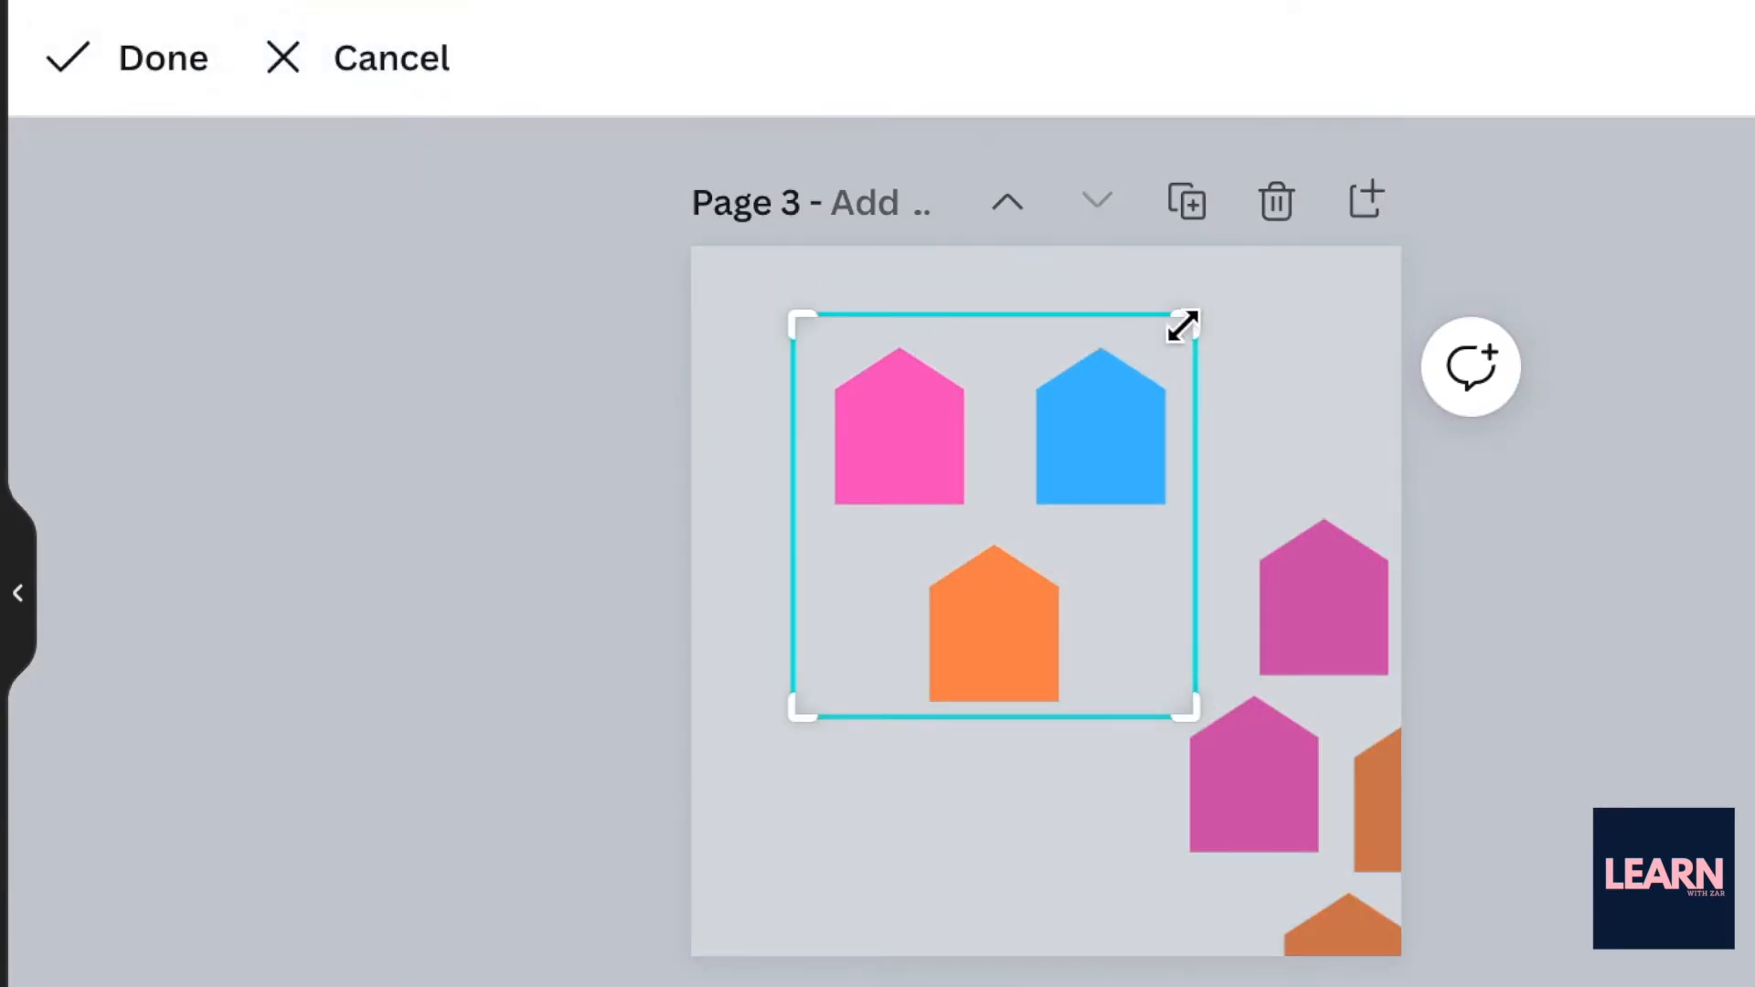
{"action": "left_click_drag", "start_coordinate": [1046, 321], "coordinate": [1007, 316]}
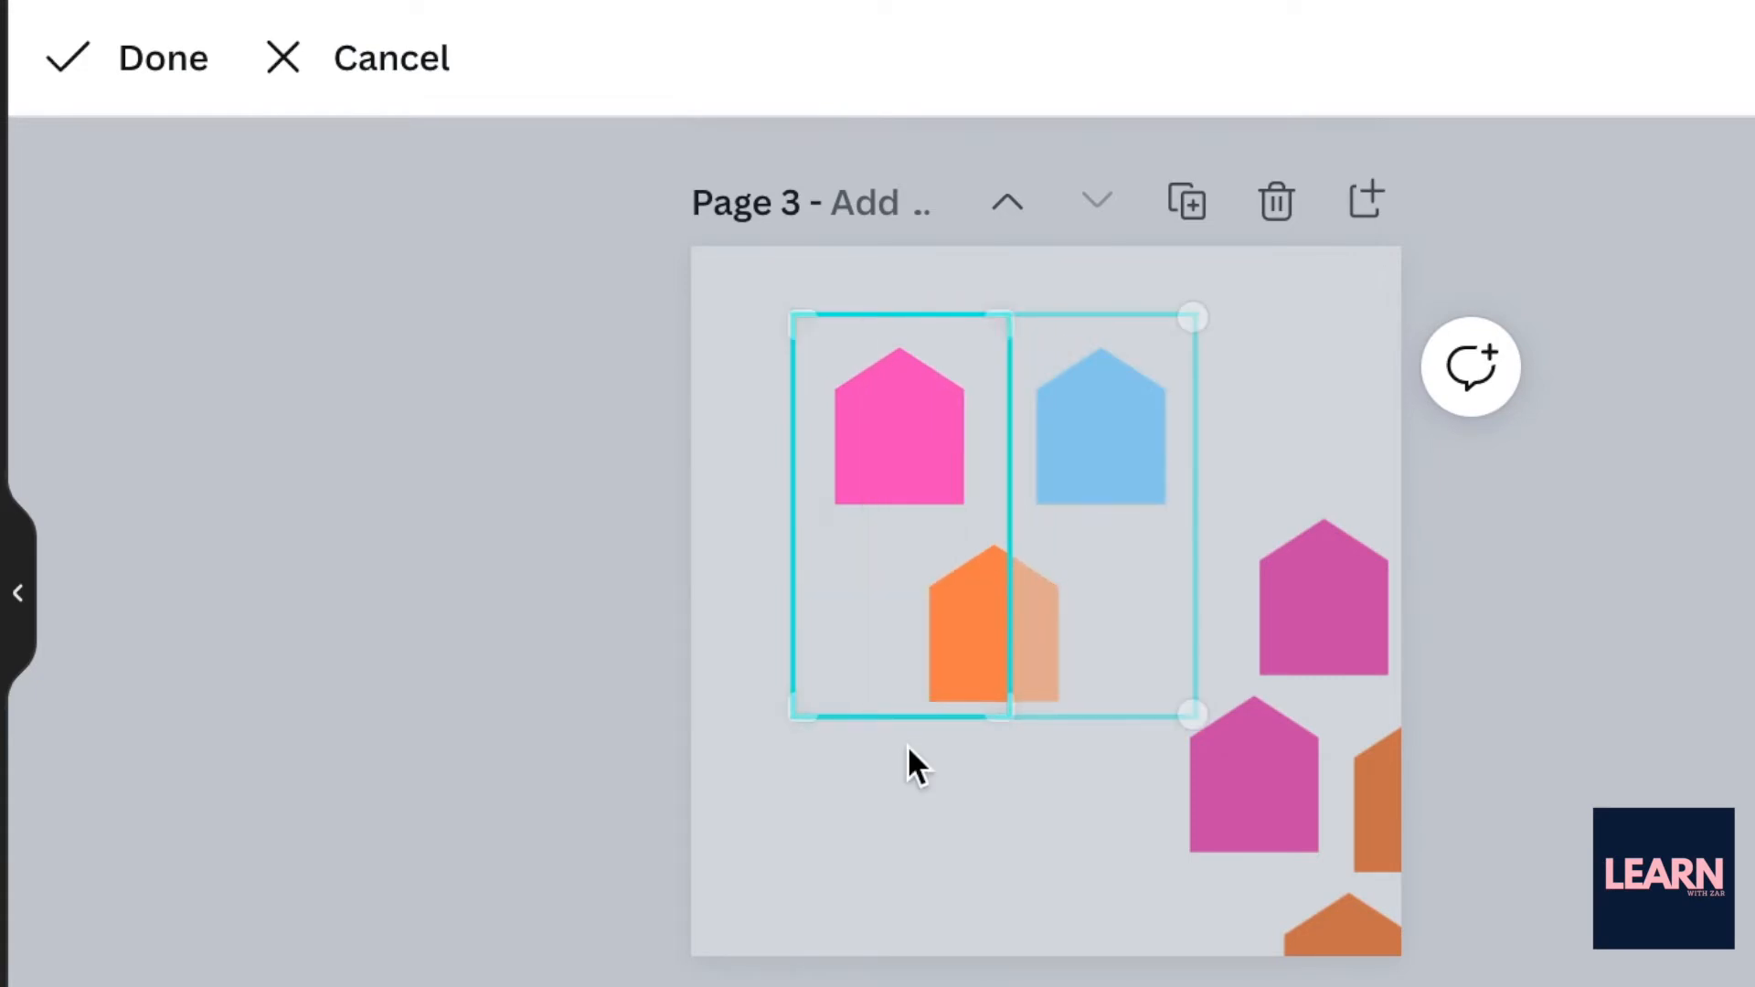
{"action": "left_click_drag", "start_coordinate": [987, 682], "coordinate": [1009, 470]}
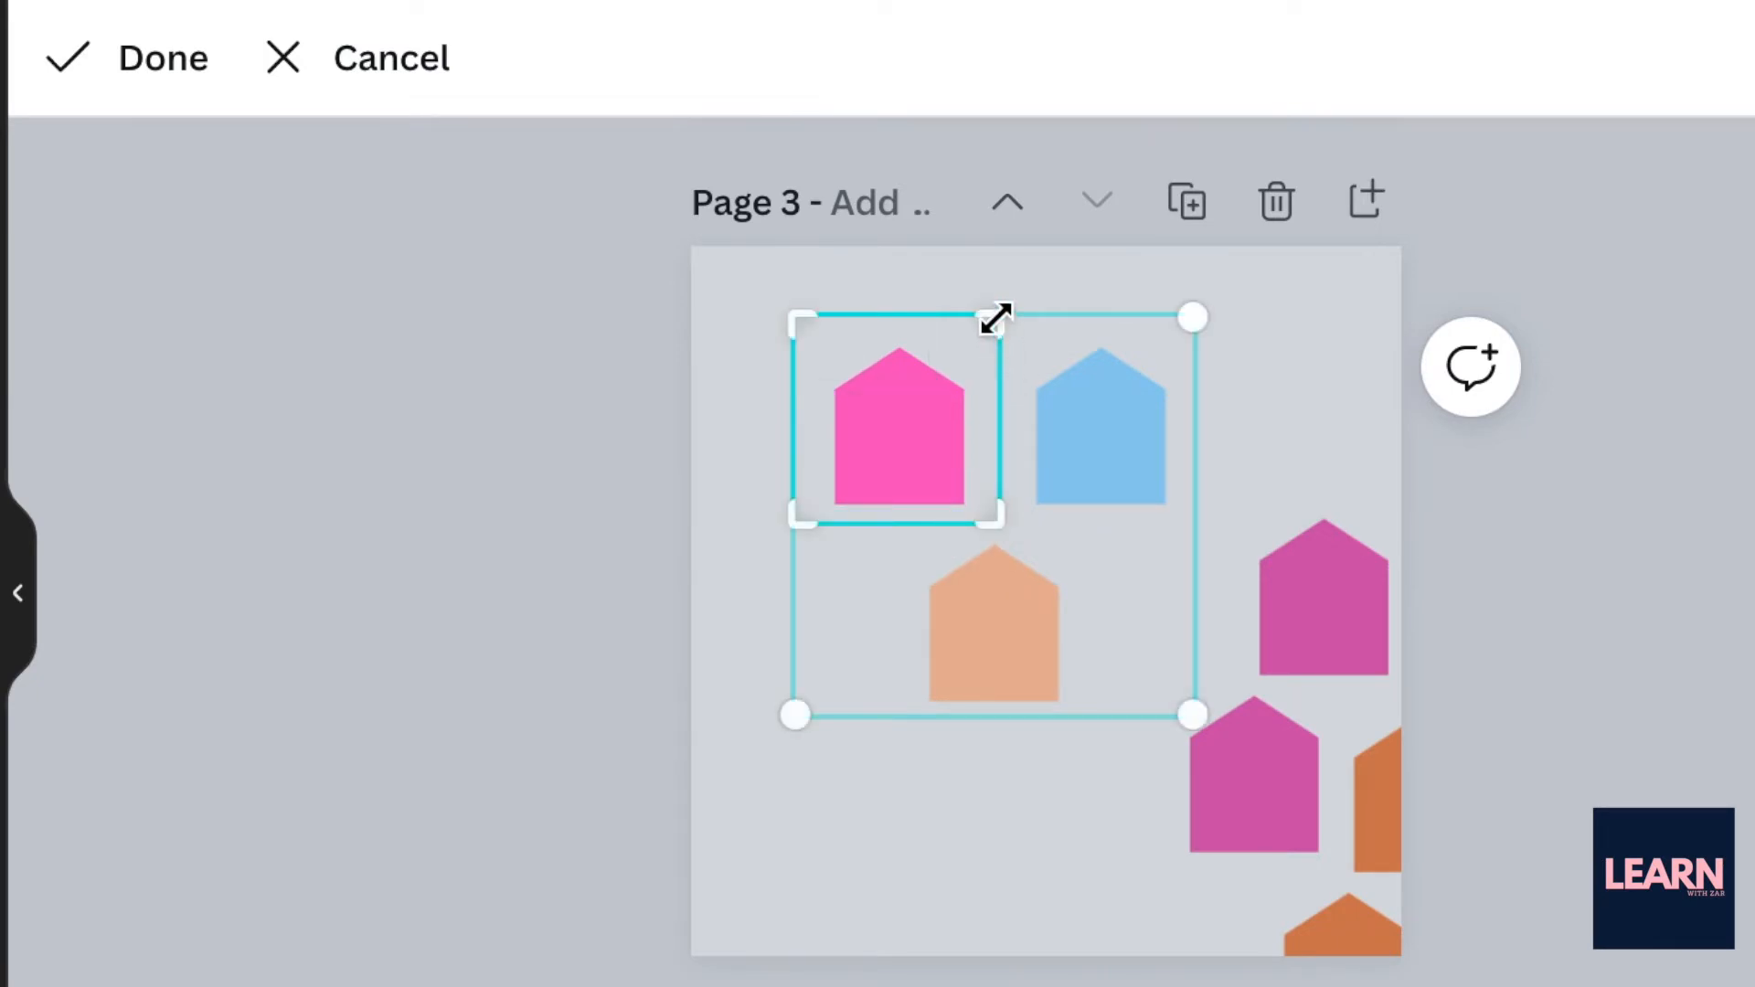
{"action": "left_click_drag", "start_coordinate": [992, 322], "coordinate": [990, 335]}
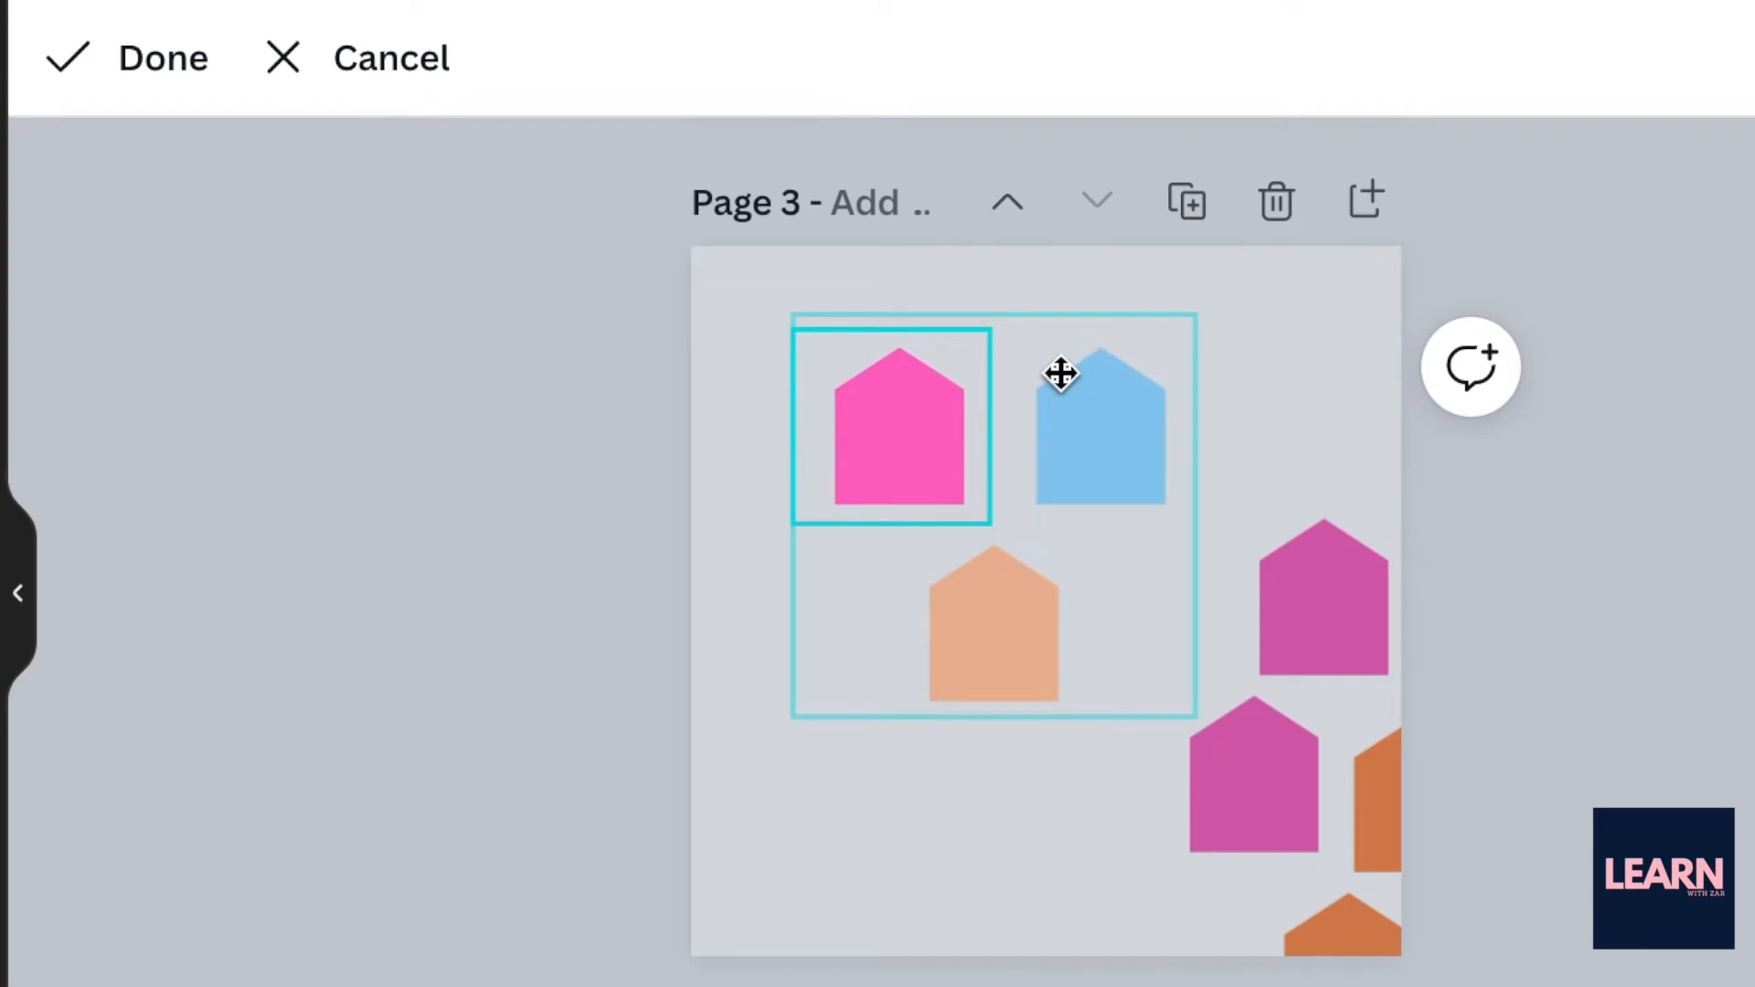
{"action": "left_click", "coordinate": [146, 87]}
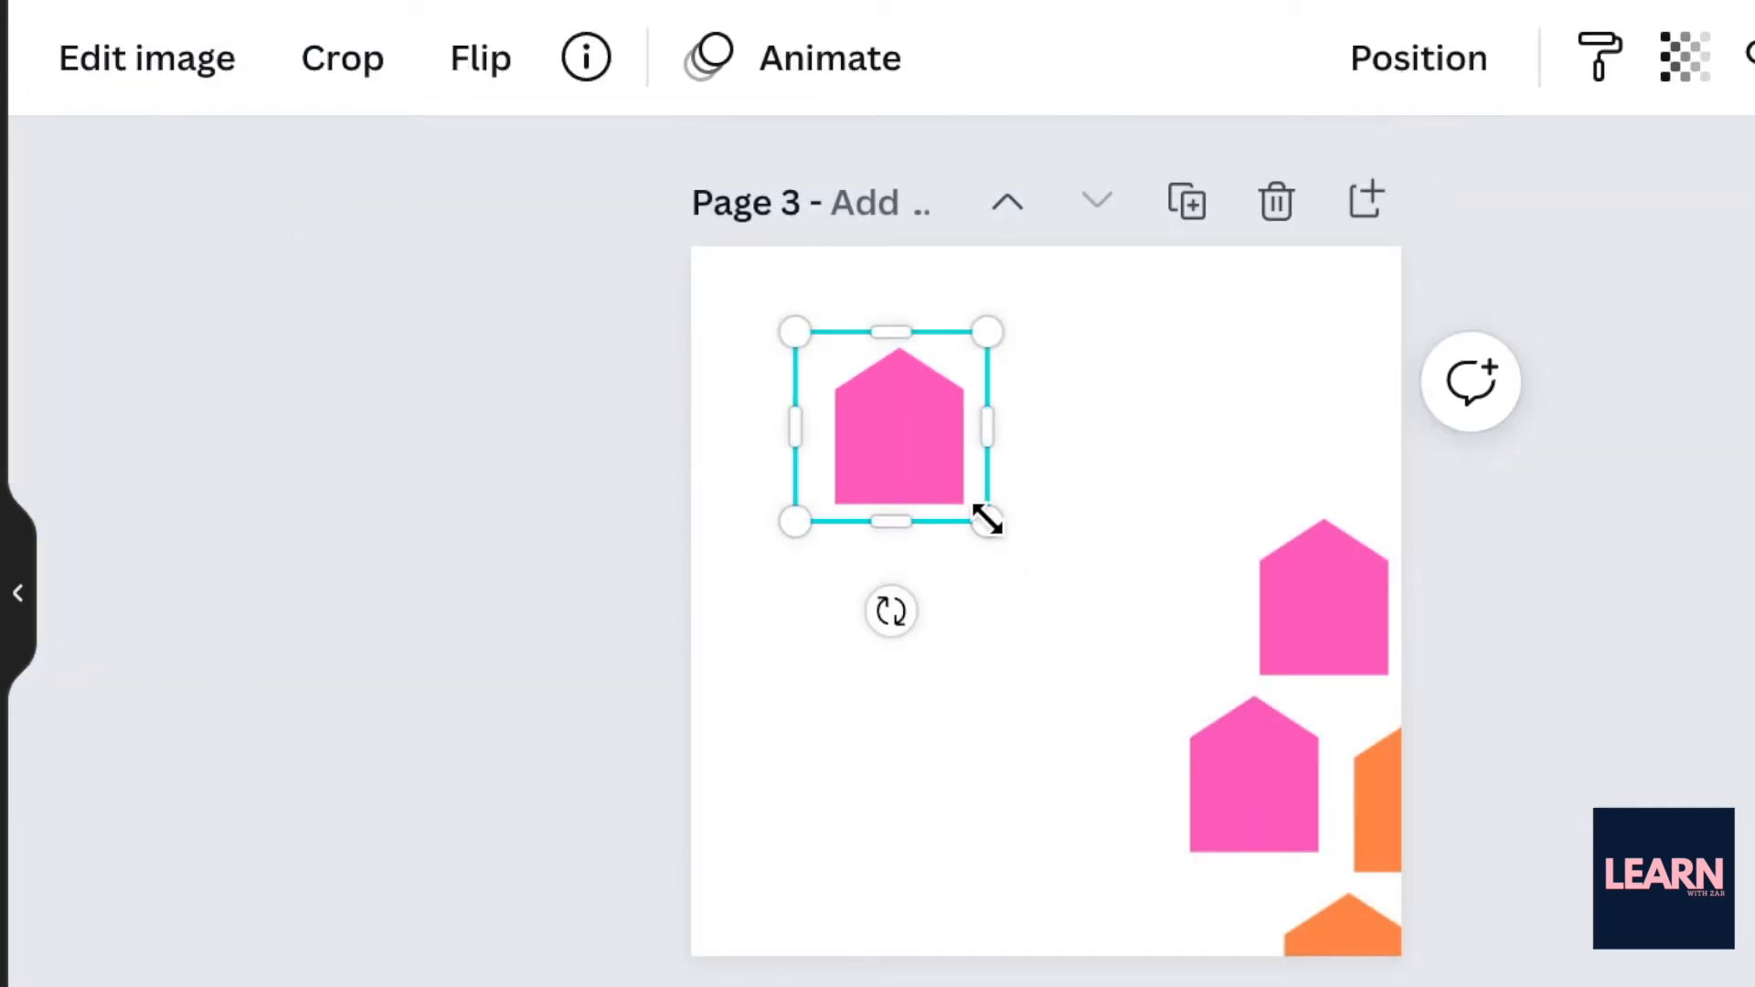
{"action": "left_click_drag", "start_coordinate": [915, 428], "coordinate": [821, 364]}
{"action": "left_click", "coordinate": [1572, 345]}
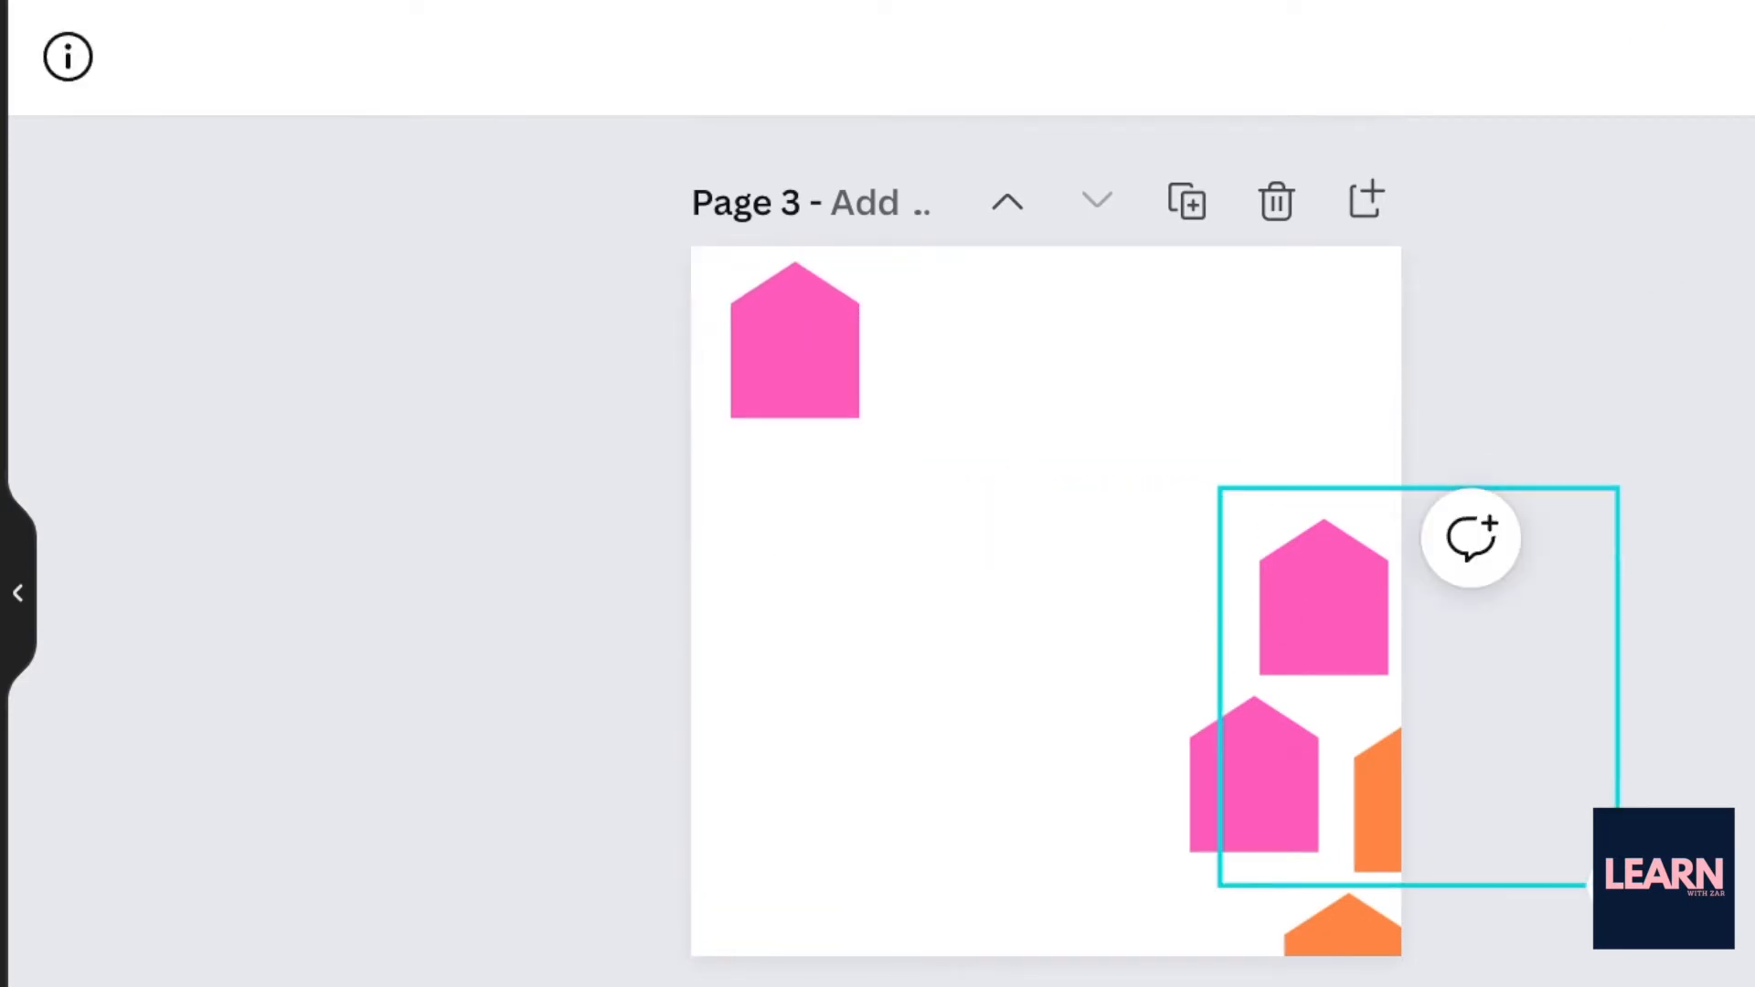
Step: Move one three-house copy fully onto page 3 and crop it to the blue house only
{"action": "left_click", "coordinate": [1369, 649]}
{"action": "left_click_drag", "start_coordinate": [1353, 635], "coordinate": [1101, 437]}
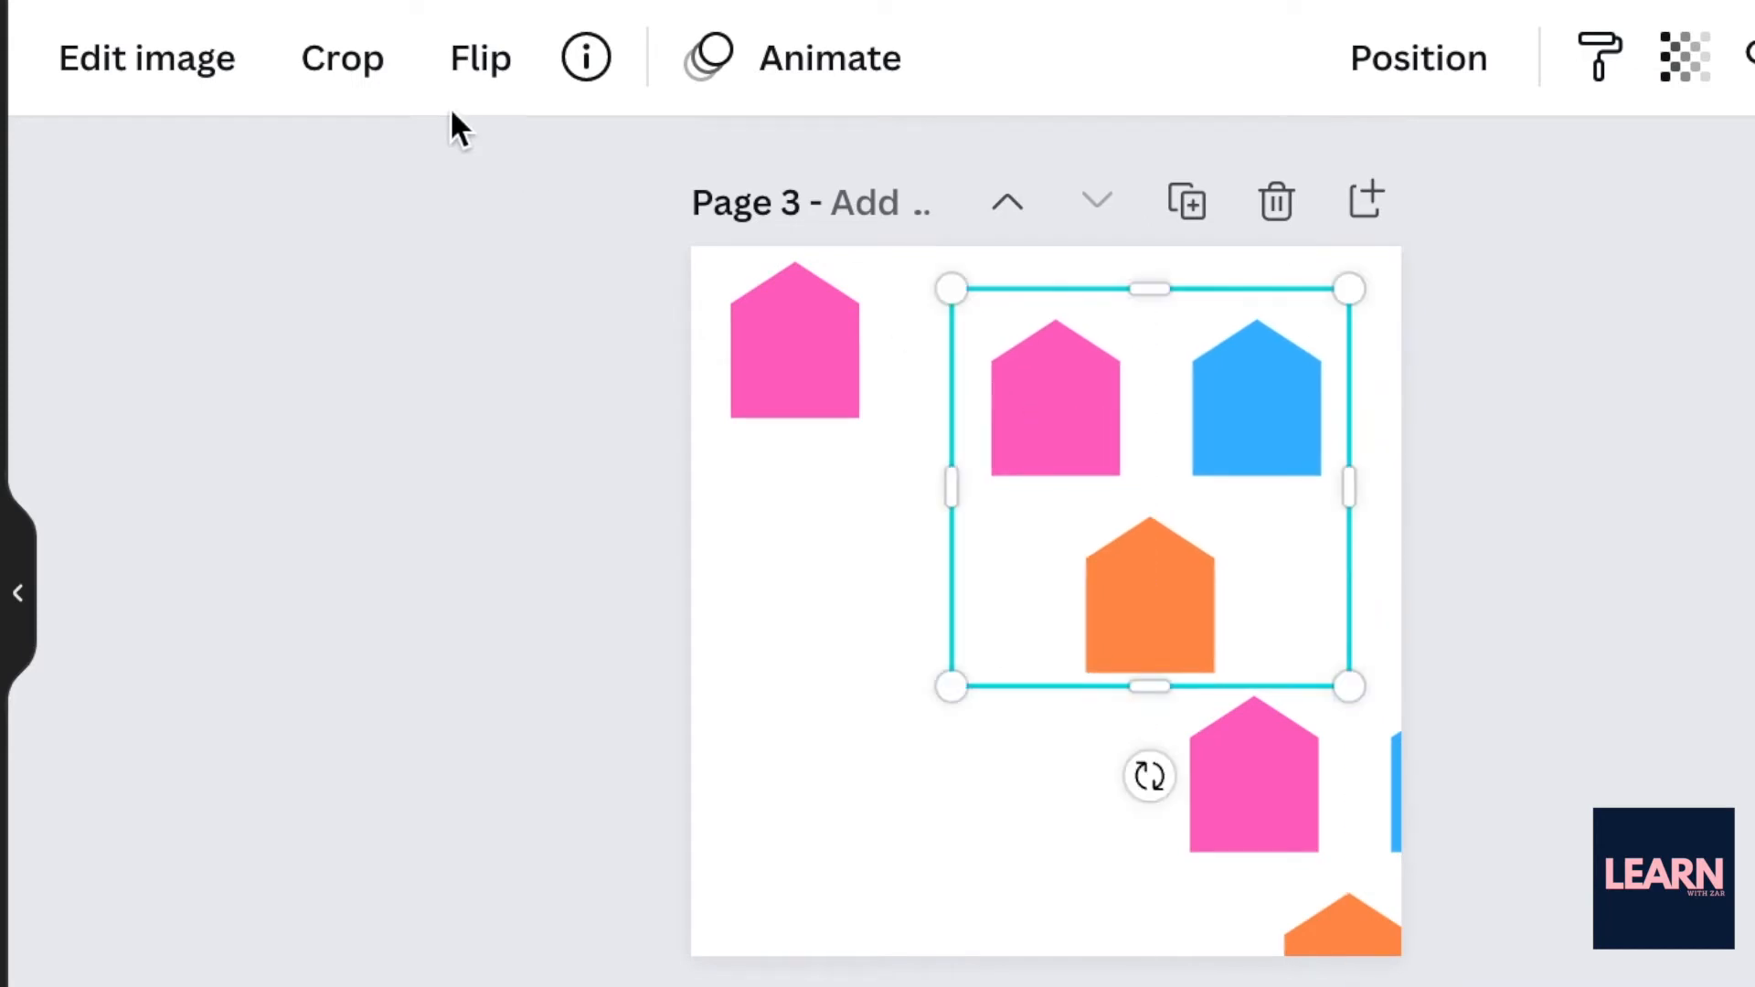
{"action": "left_click", "coordinate": [351, 61]}
{"action": "left_click_drag", "start_coordinate": [952, 686], "coordinate": [1158, 658]}
{"action": "left_click_drag", "start_coordinate": [1039, 599], "coordinate": [1051, 462]}
{"action": "left_click_drag", "start_coordinate": [1211, 601], "coordinate": [1191, 463]}
{"action": "key", "text": "Return"}
Step: Crop the remaining three-house copy to the orange house only, and nudge the pink and blue houses into place
{"action": "left_click_drag", "start_coordinate": [1041, 447], "coordinate": [1003, 407]}
{"action": "double_click", "coordinate": [1003, 407]}
{"action": "left_click_drag", "start_coordinate": [862, 298], "coordinate": [854, 485]}
{"action": "left_click_drag", "start_coordinate": [862, 567], "coordinate": [964, 566]}
{"action": "left_click_drag", "start_coordinate": [1219, 650], "coordinate": [1128, 652]}
{"action": "key", "text": "Return"}
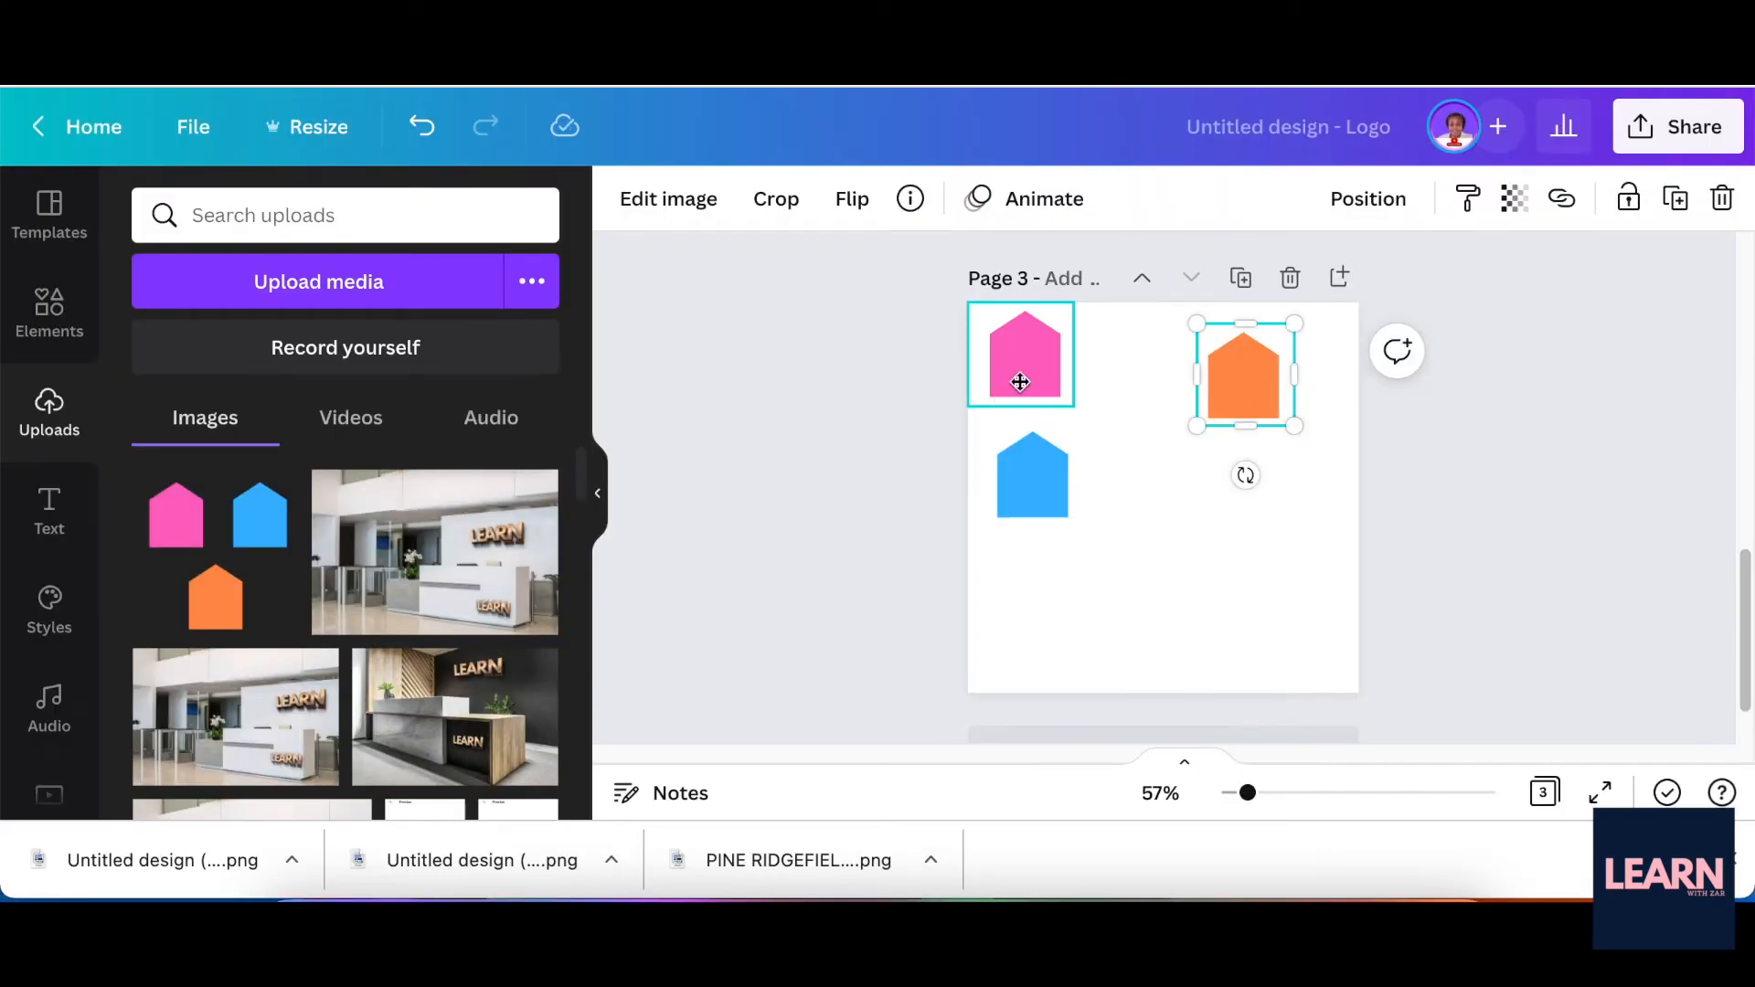
{"action": "left_click_drag", "start_coordinate": [1020, 382], "coordinate": [1030, 390]}
{"action": "left_click_drag", "start_coordinate": [1011, 510], "coordinate": [1020, 536]}
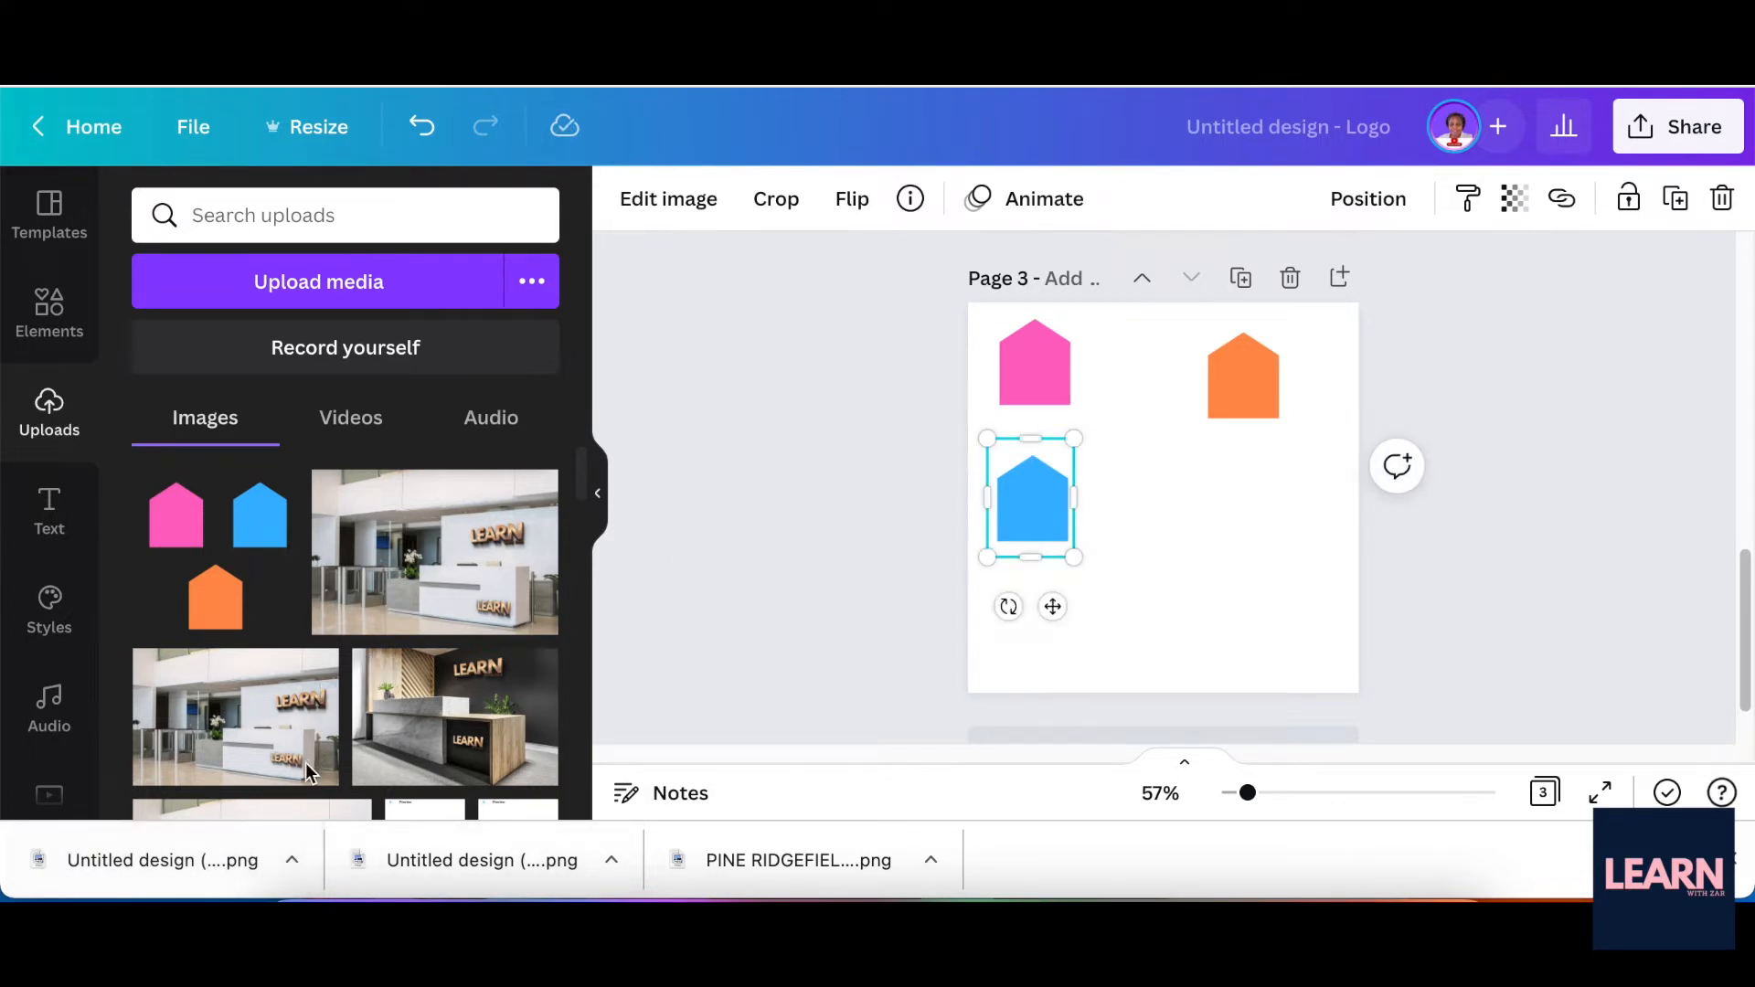
Step: Upload the downloaded white-house PNG and place it in the lower-right area of page 3
{"action": "left_click_drag", "start_coordinate": [349, 848], "coordinate": [342, 792]}
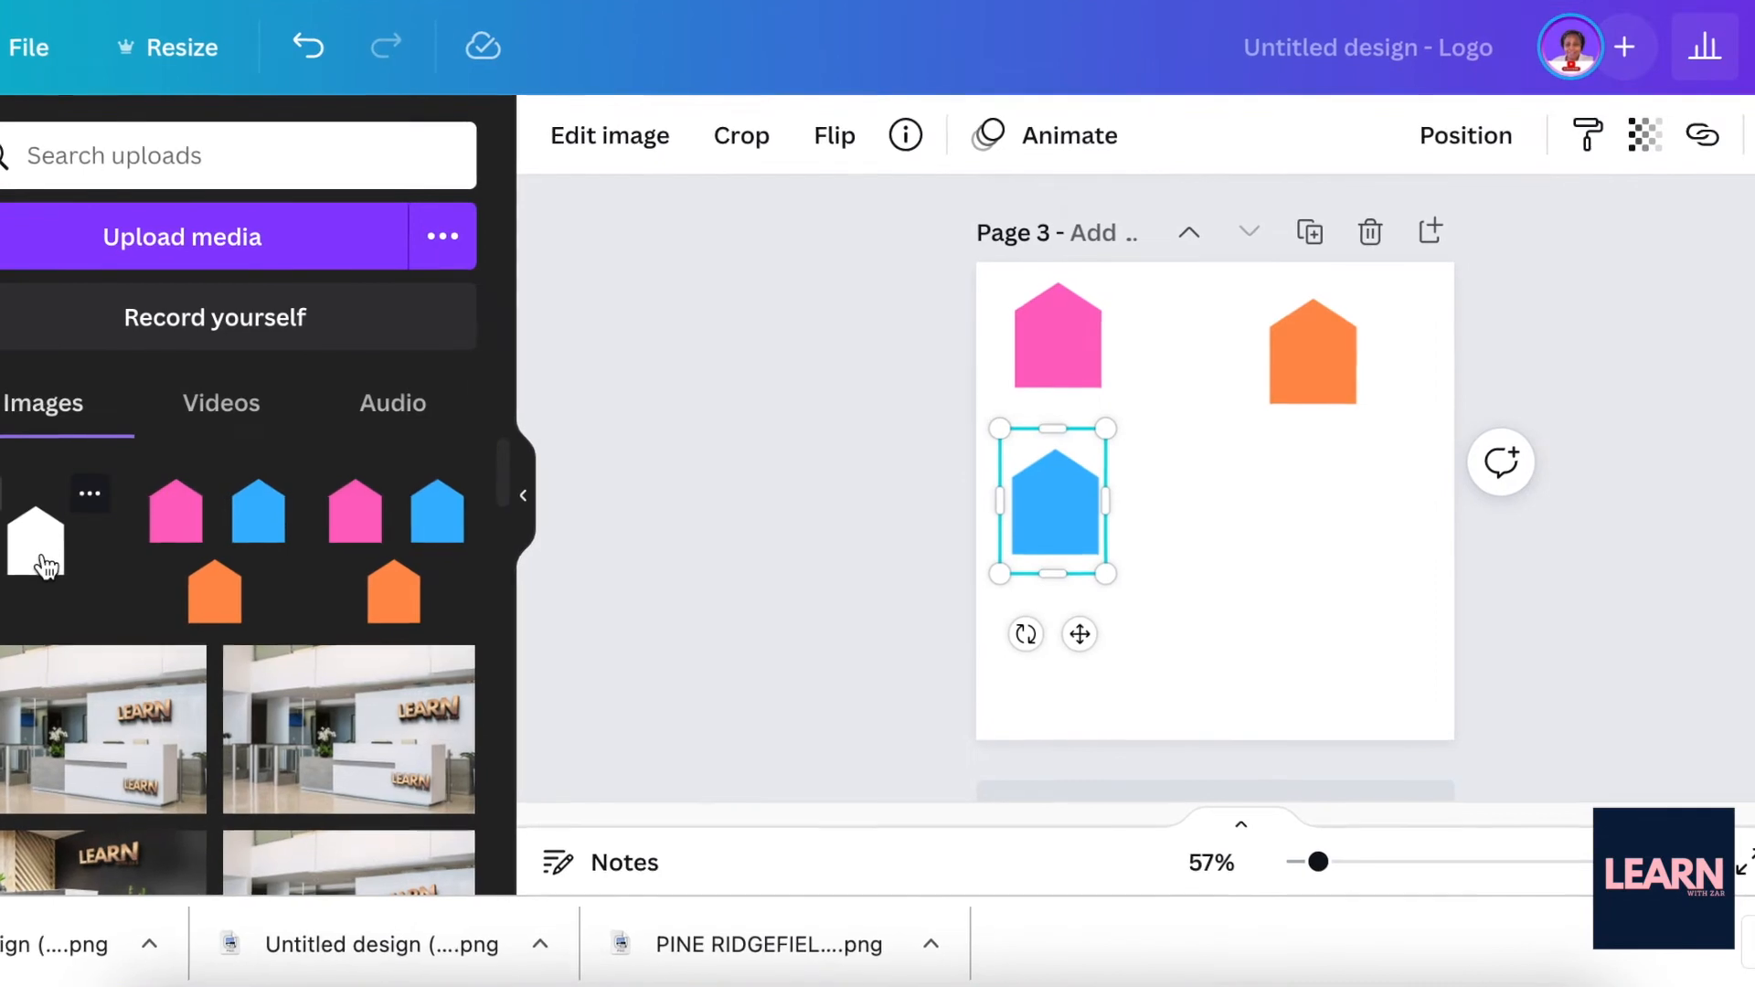
{"action": "left_click", "coordinate": [51, 539]}
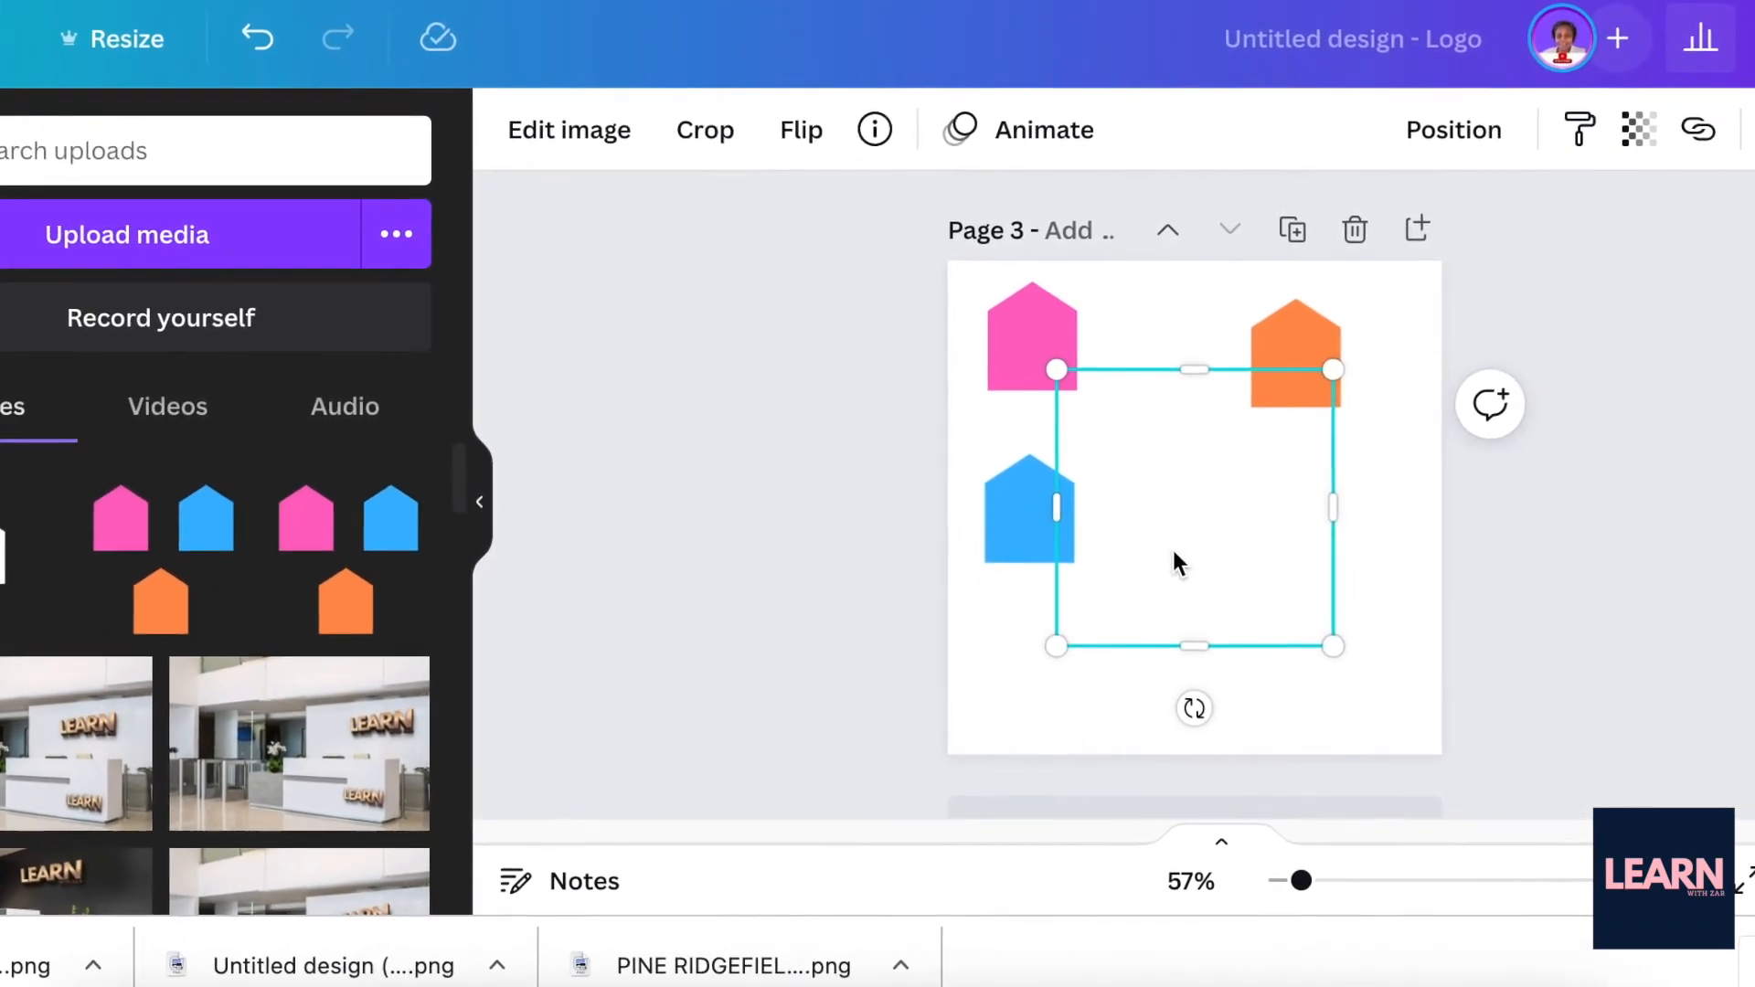
{"action": "mouse_move", "coordinate": [1232, 590]}
{"action": "left_mouse_down"}
{"action": "mouse_move", "coordinate": [1266, 605]}
{"action": "mouse_move", "coordinate": [1241, 618]}
{"action": "left_mouse_up"}
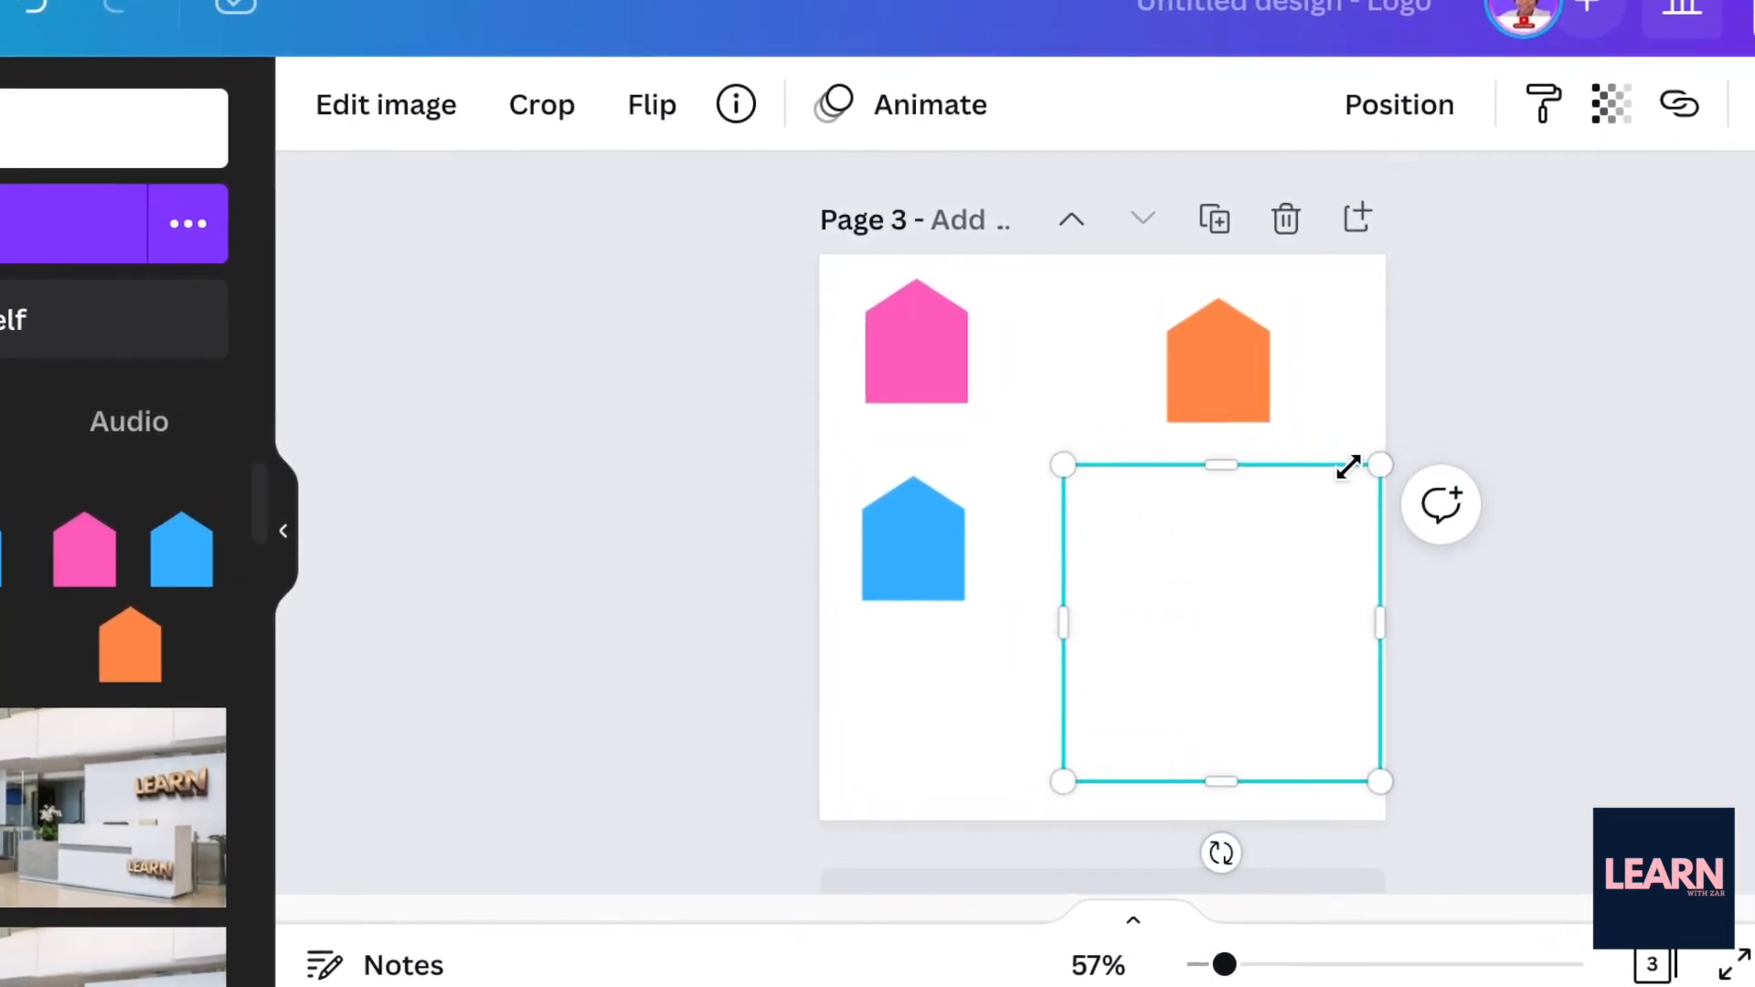
Step: Crop the white-house image closely around the house and shift it slightly down and left on page 3
{"action": "left_click", "coordinate": [548, 95]}
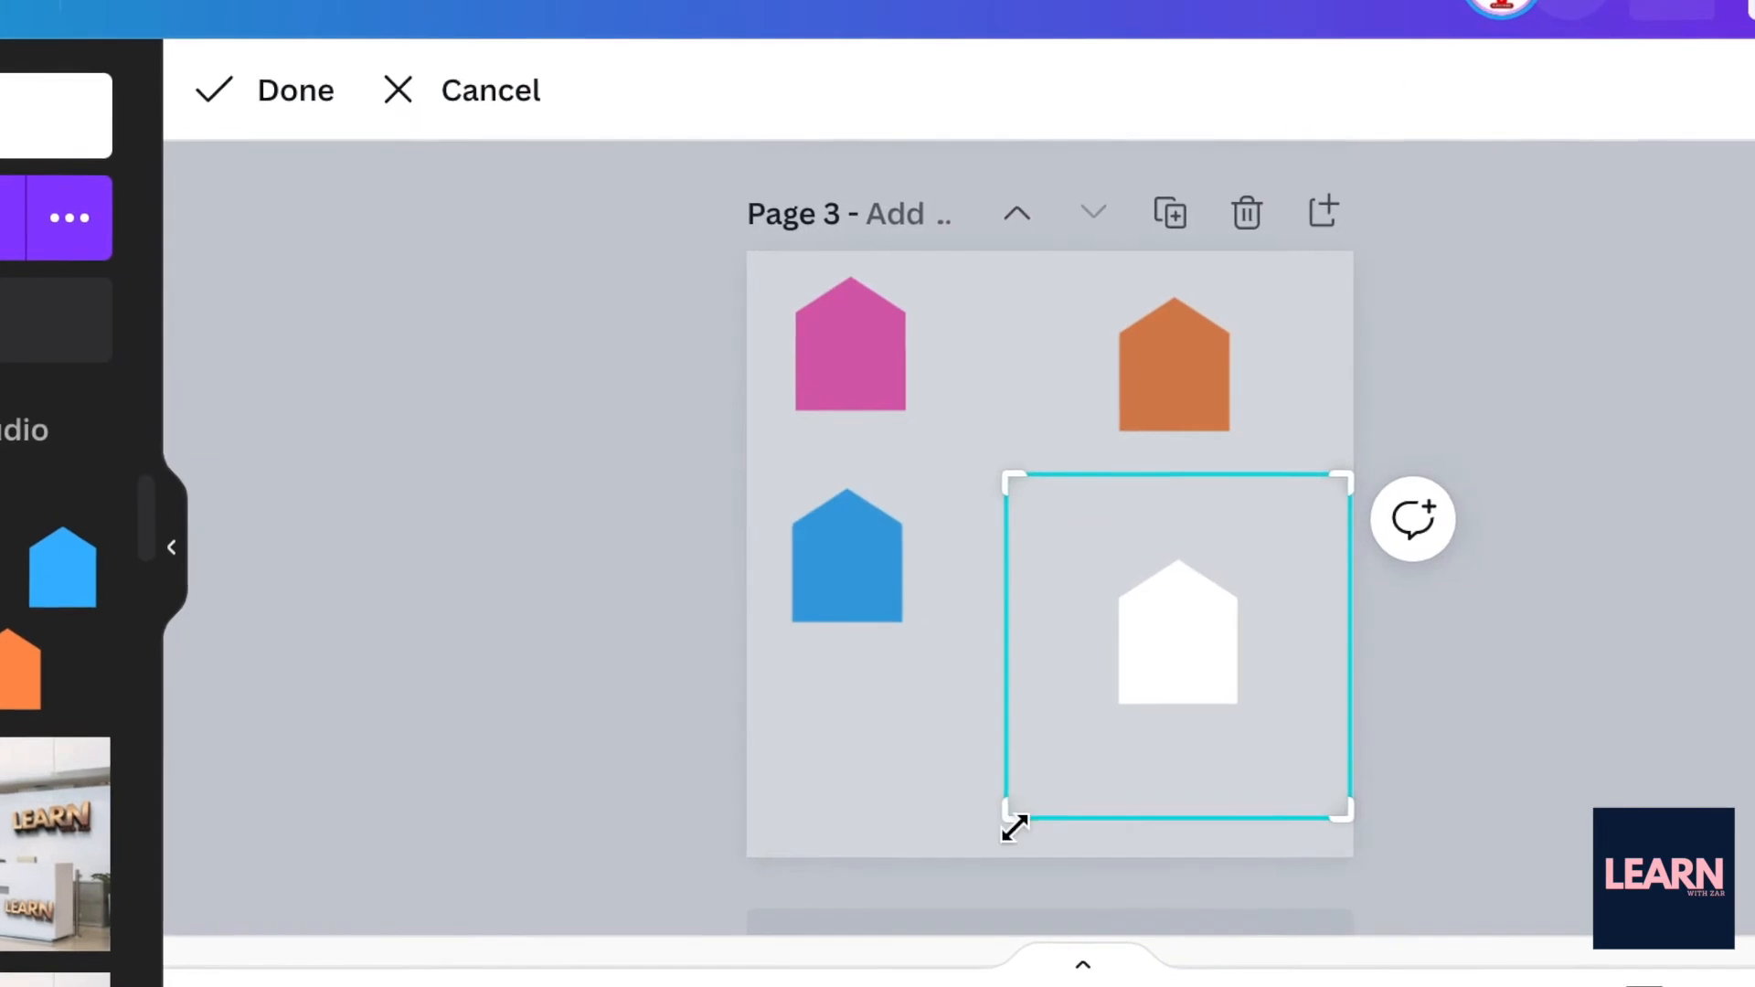
{"action": "left_click_drag", "start_coordinate": [1007, 814], "coordinate": [1091, 737]}
{"action": "left_click_drag", "start_coordinate": [1340, 478], "coordinate": [1266, 541]}
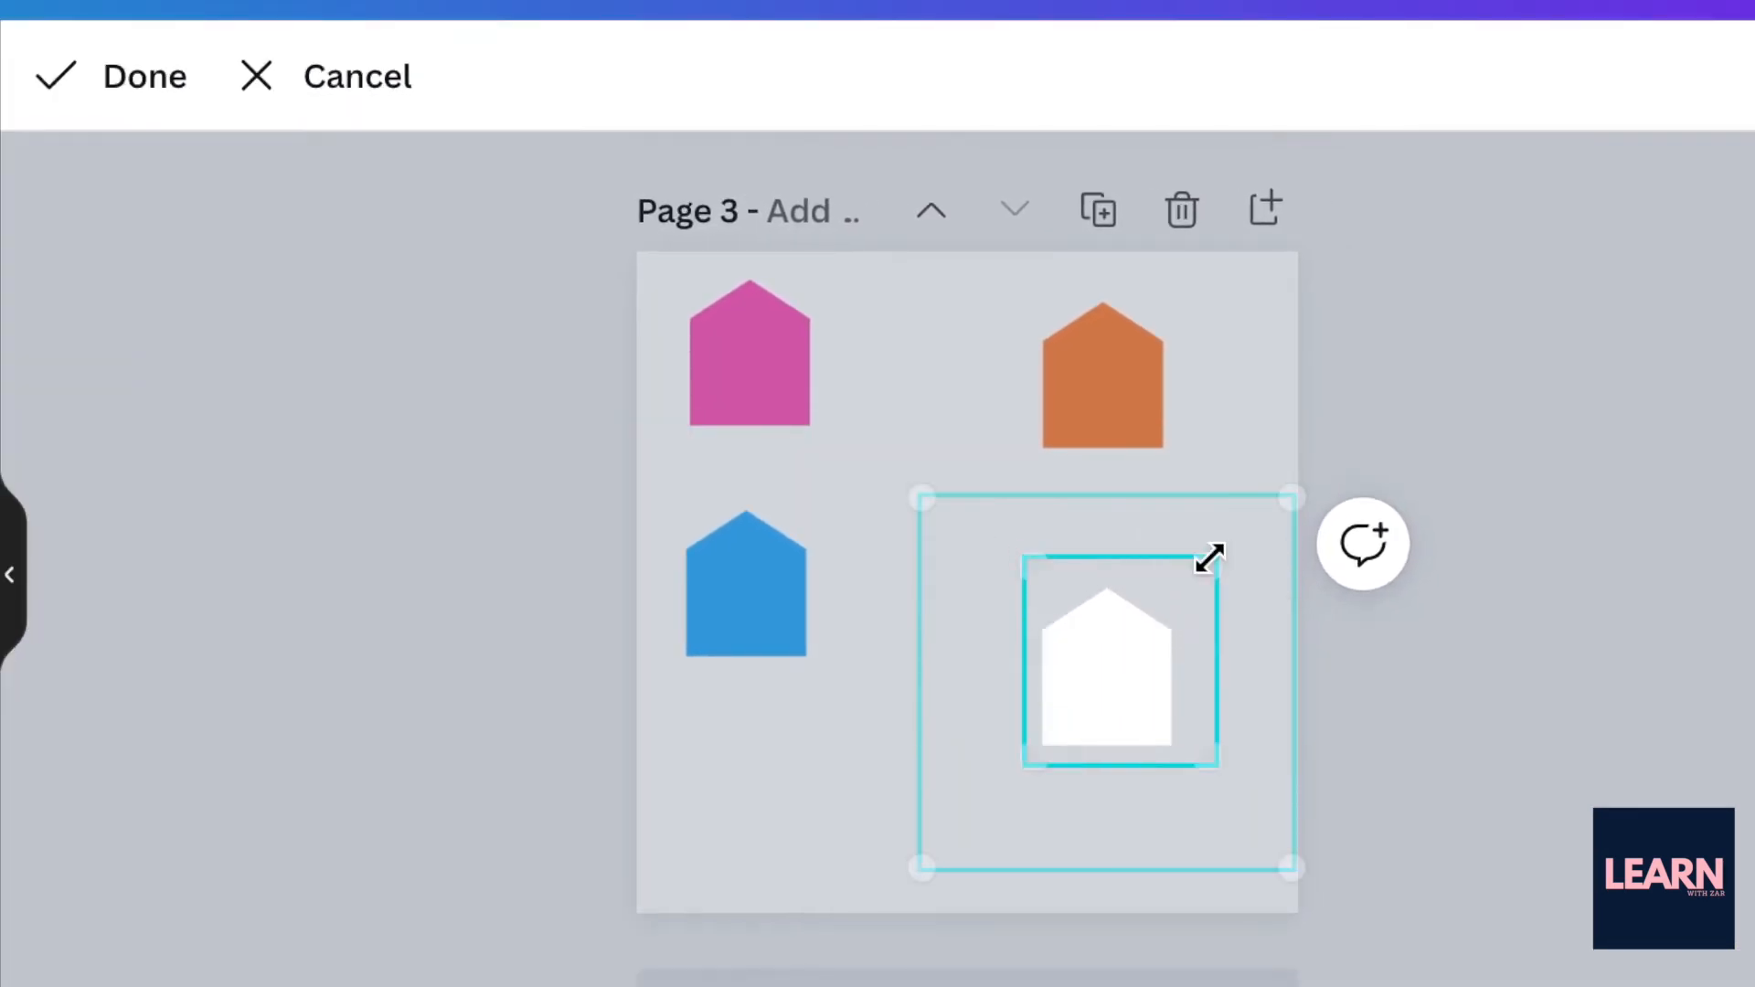
{"action": "left_click", "coordinate": [261, 85]}
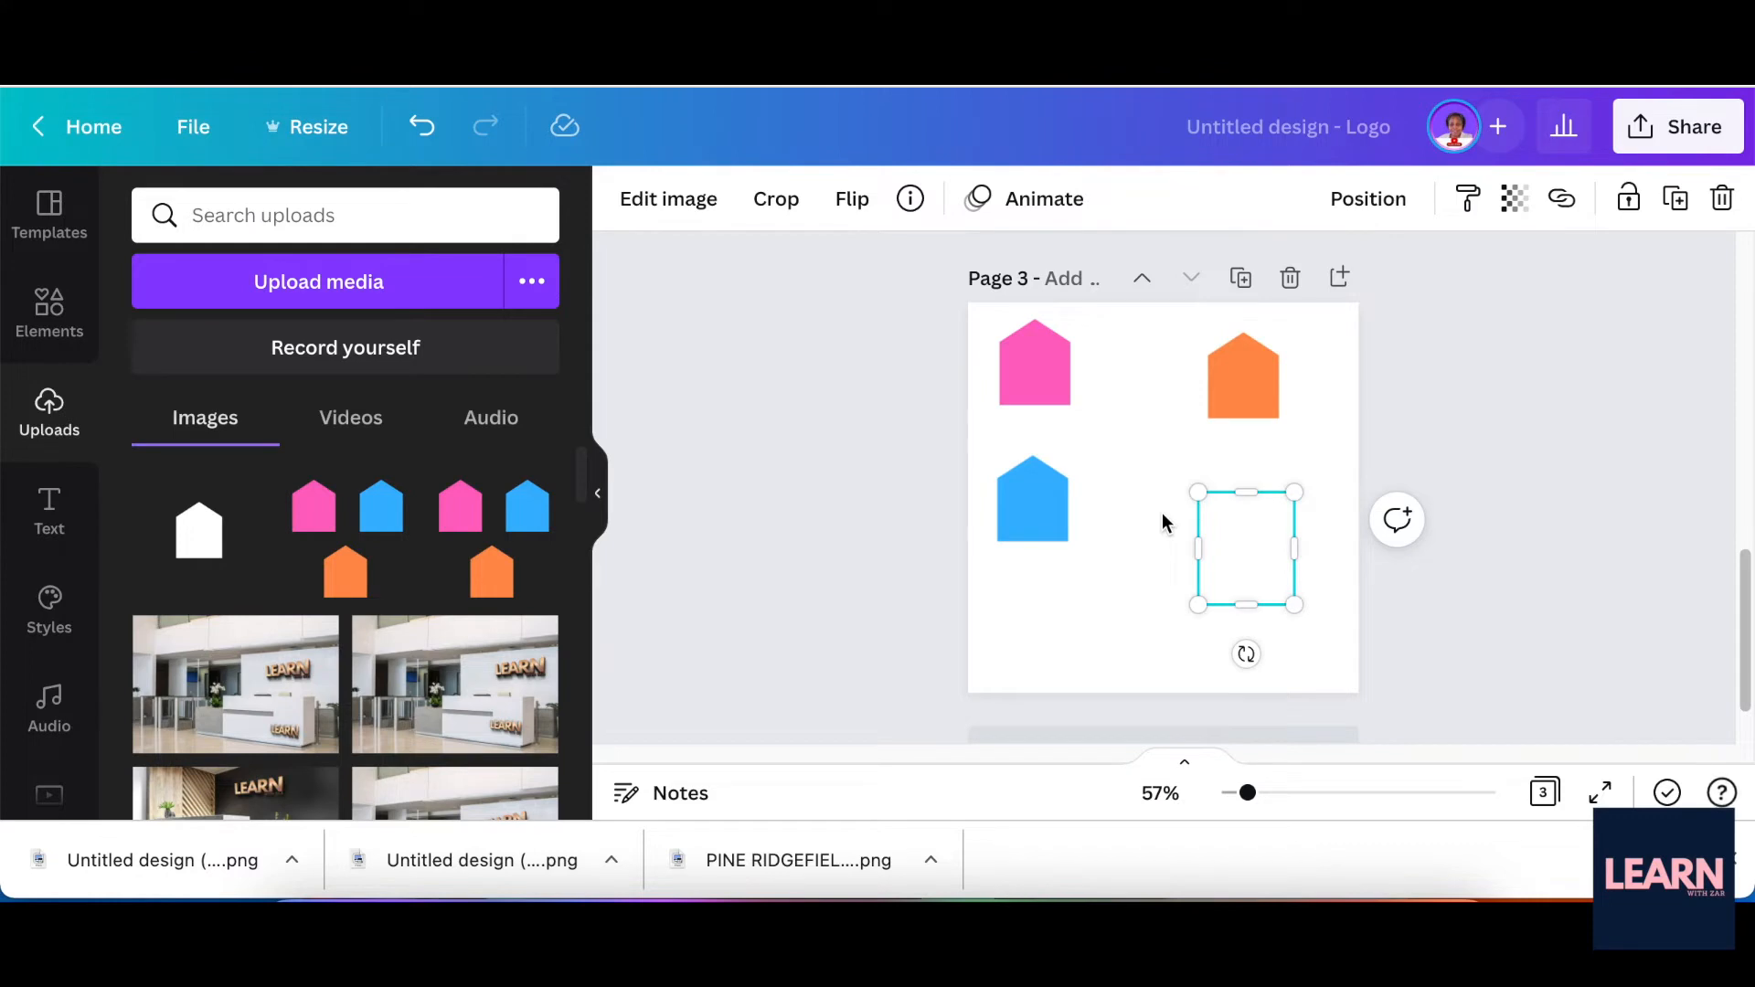
{"action": "mouse_move", "coordinate": [1237, 569]}
{"action": "left_mouse_down"}
{"action": "mouse_move", "coordinate": [1240, 439]}
{"action": "mouse_move", "coordinate": [1274, 412]}
{"action": "mouse_move", "coordinate": [1246, 408]}
{"action": "mouse_move", "coordinate": [1207, 510]}
{"action": "mouse_move", "coordinate": [1208, 606]}
{"action": "mouse_move", "coordinate": [1217, 589]}
{"action": "left_mouse_up"}
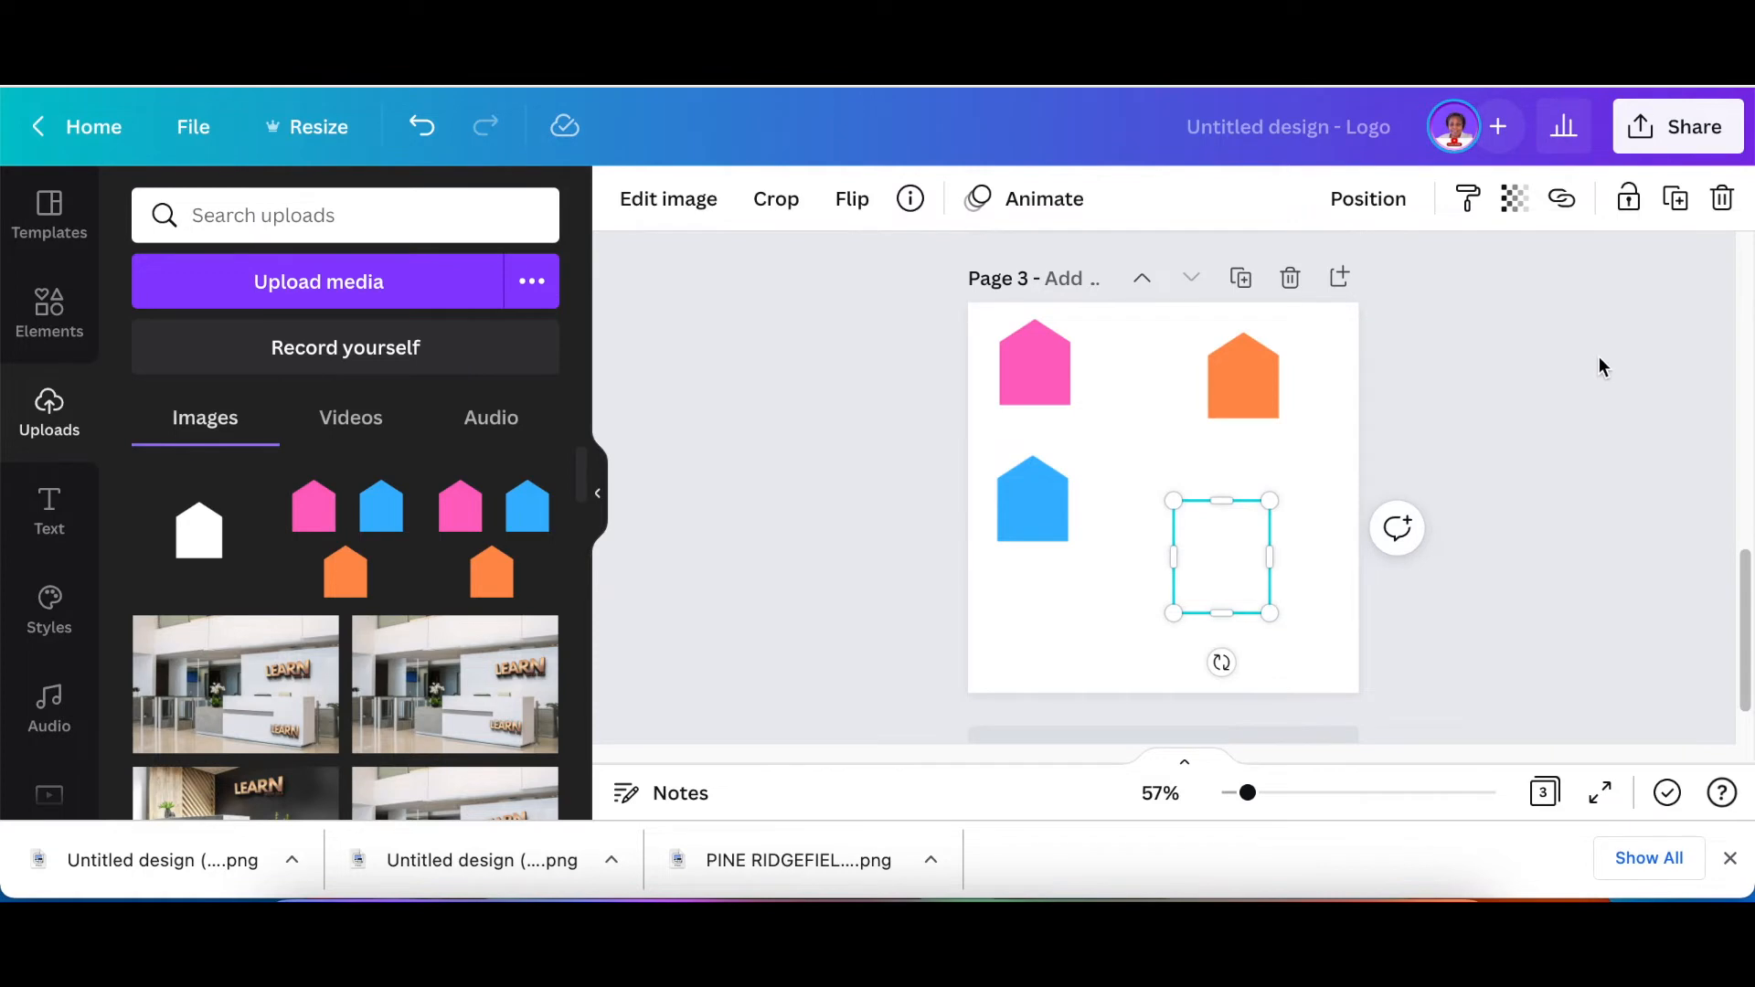
Step: Remove the background from the white, blue, pink and orange house images on page 3 with Background Remover
{"action": "left_click", "coordinate": [668, 201]}
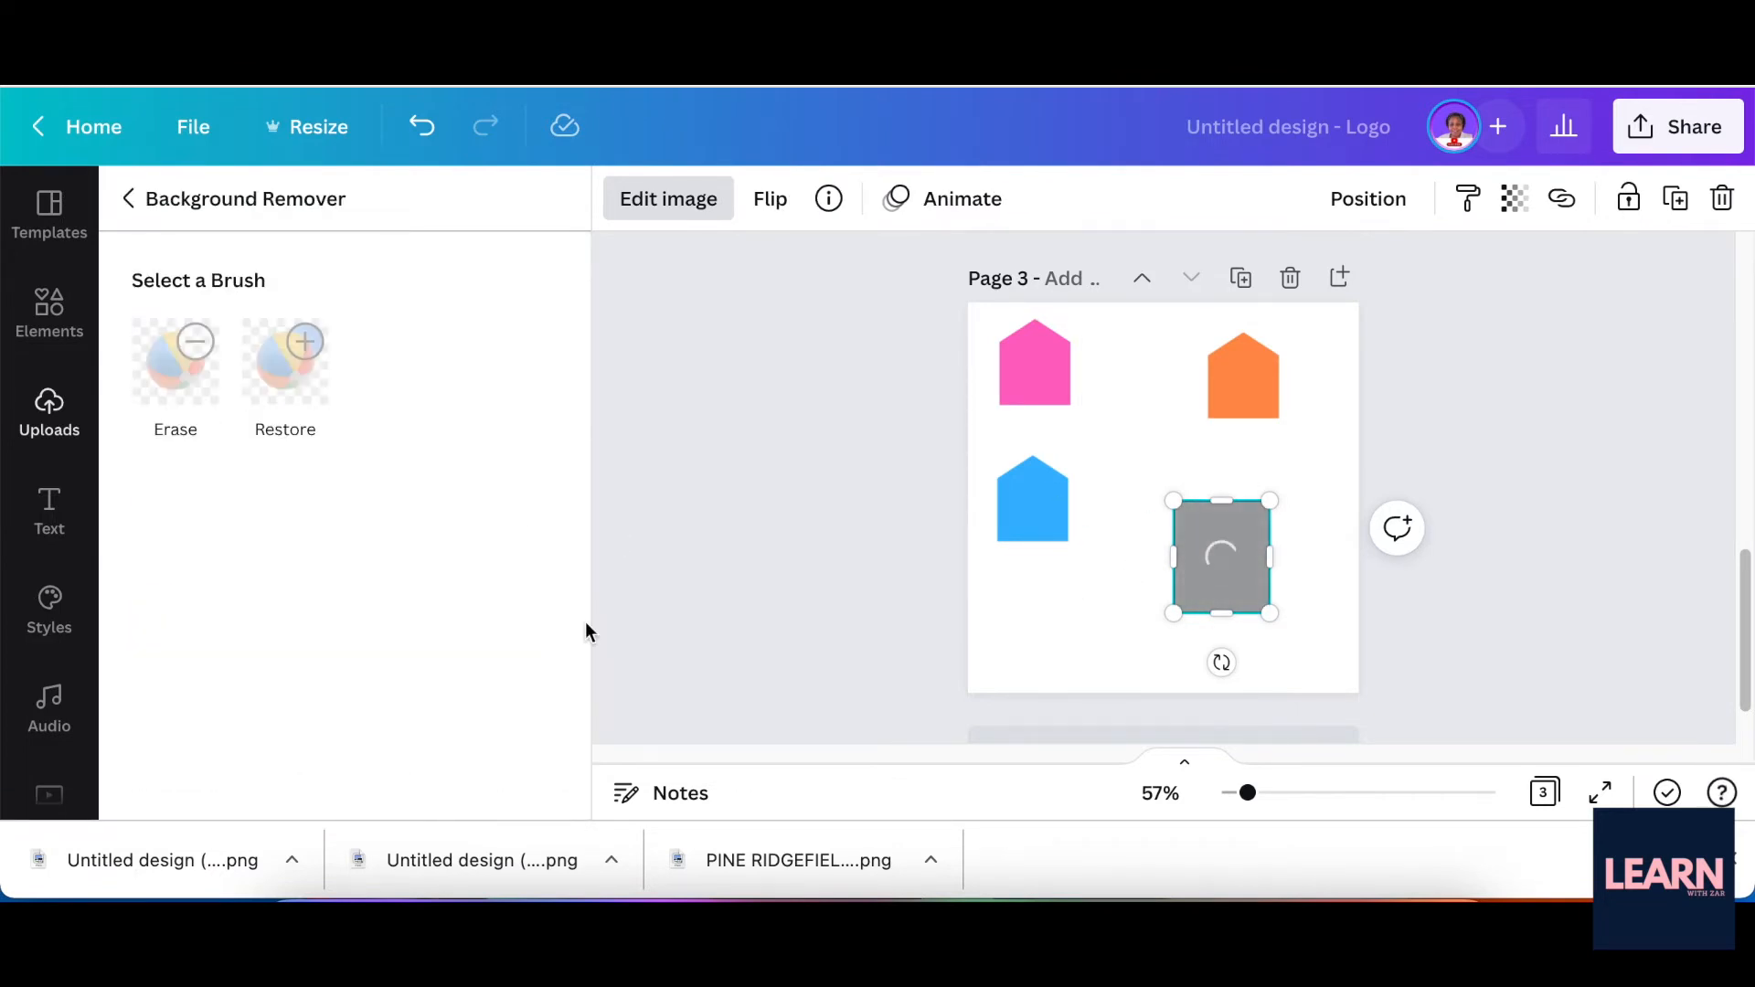
{"action": "left_click", "coordinate": [1033, 498]}
{"action": "left_click", "coordinate": [225, 441]}
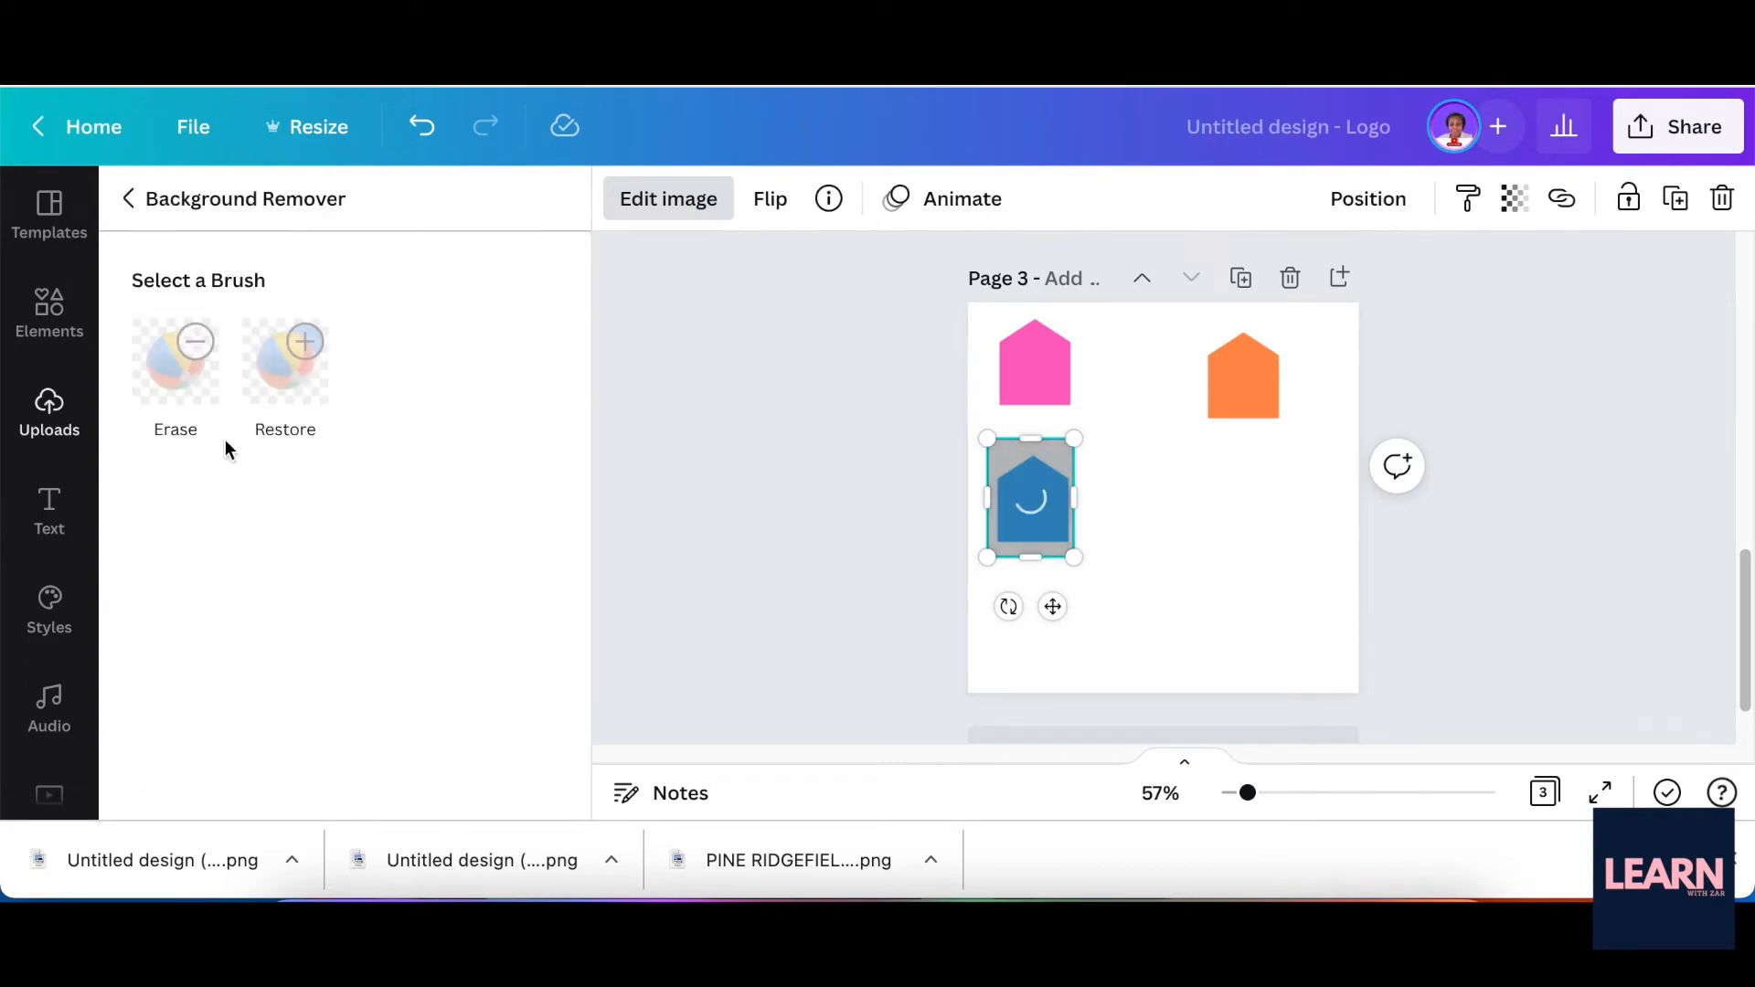
{"action": "left_click", "coordinate": [1056, 370]}
{"action": "left_click", "coordinate": [231, 438]}
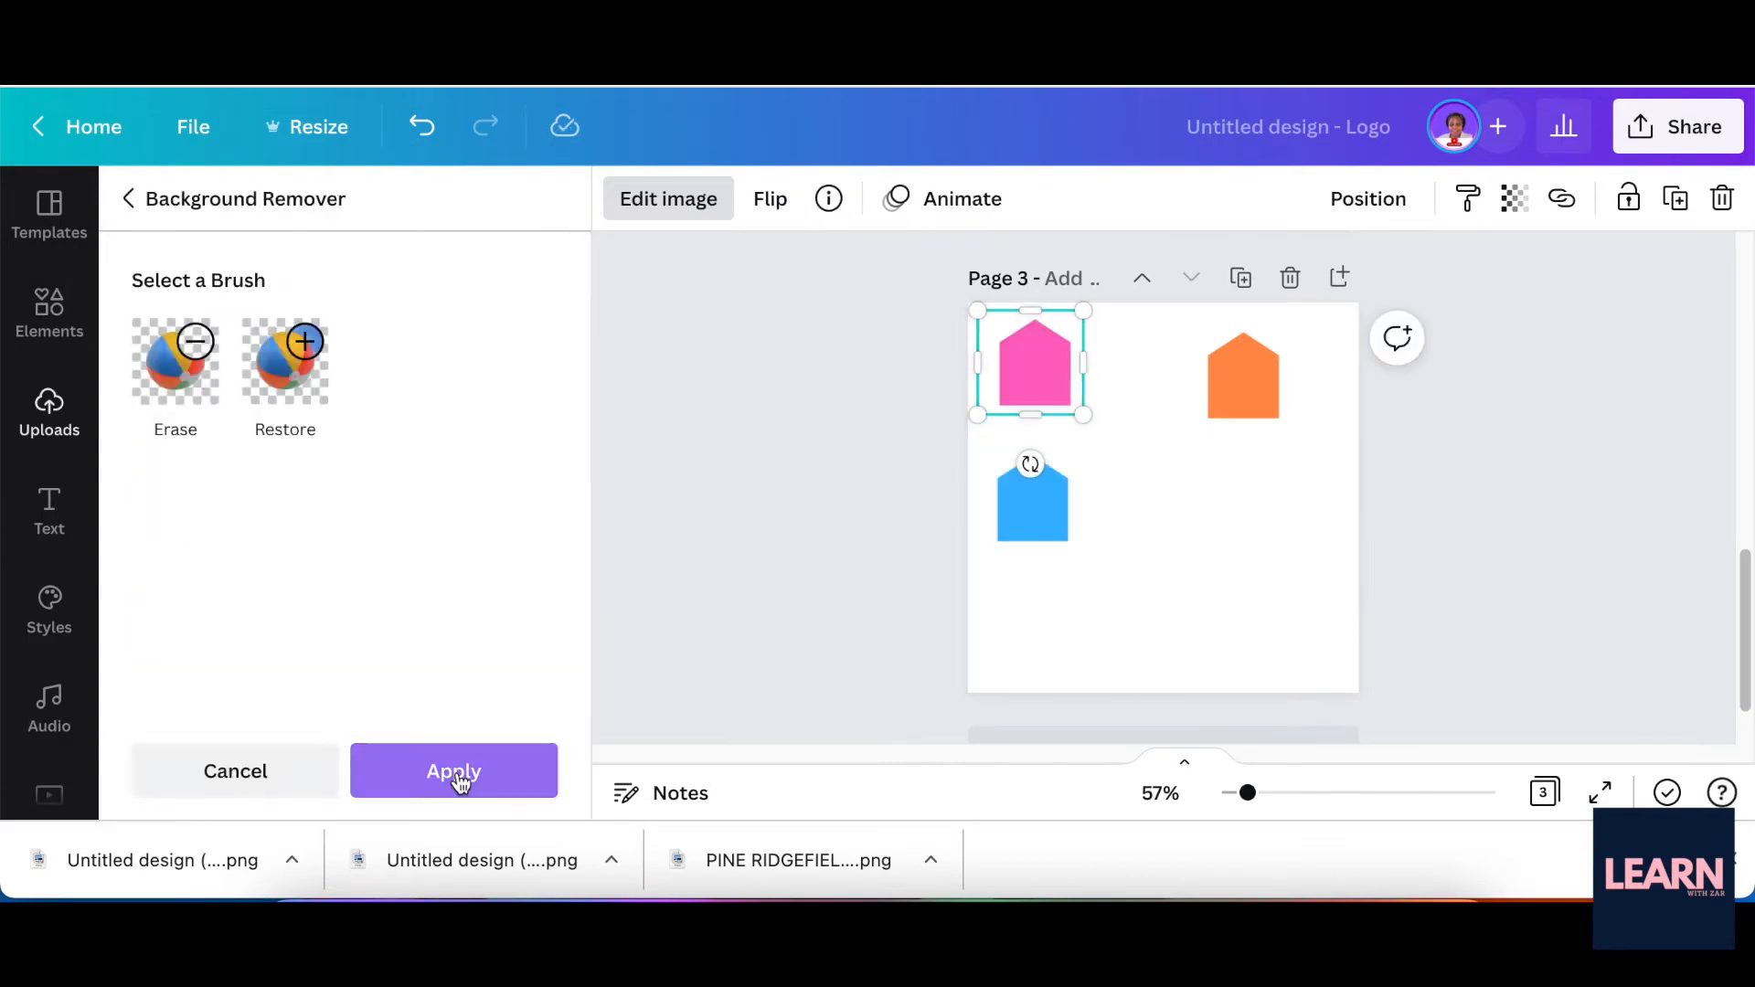
{"action": "left_click", "coordinate": [454, 770]}
{"action": "left_click", "coordinate": [1243, 374]}
{"action": "left_click", "coordinate": [205, 447]}
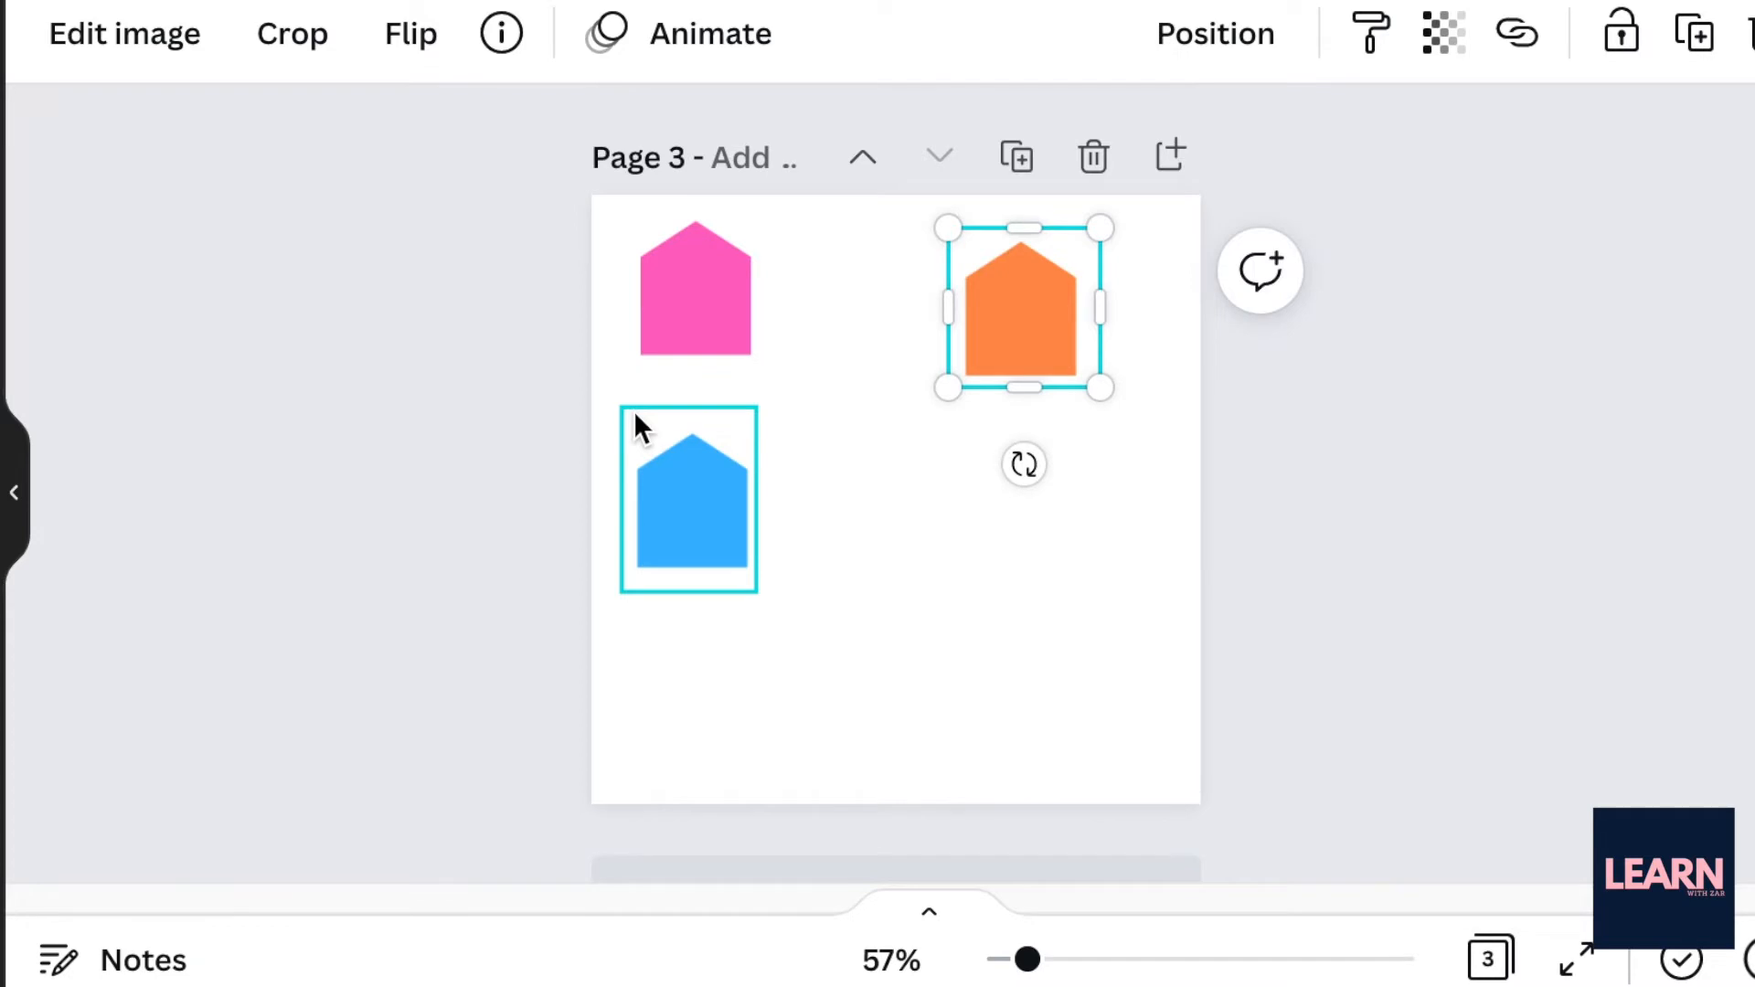
Step: Move the white house down and left out of the way, enlarge the blue house, and crop it closely around its shape
{"action": "left_click", "coordinate": [664, 462]}
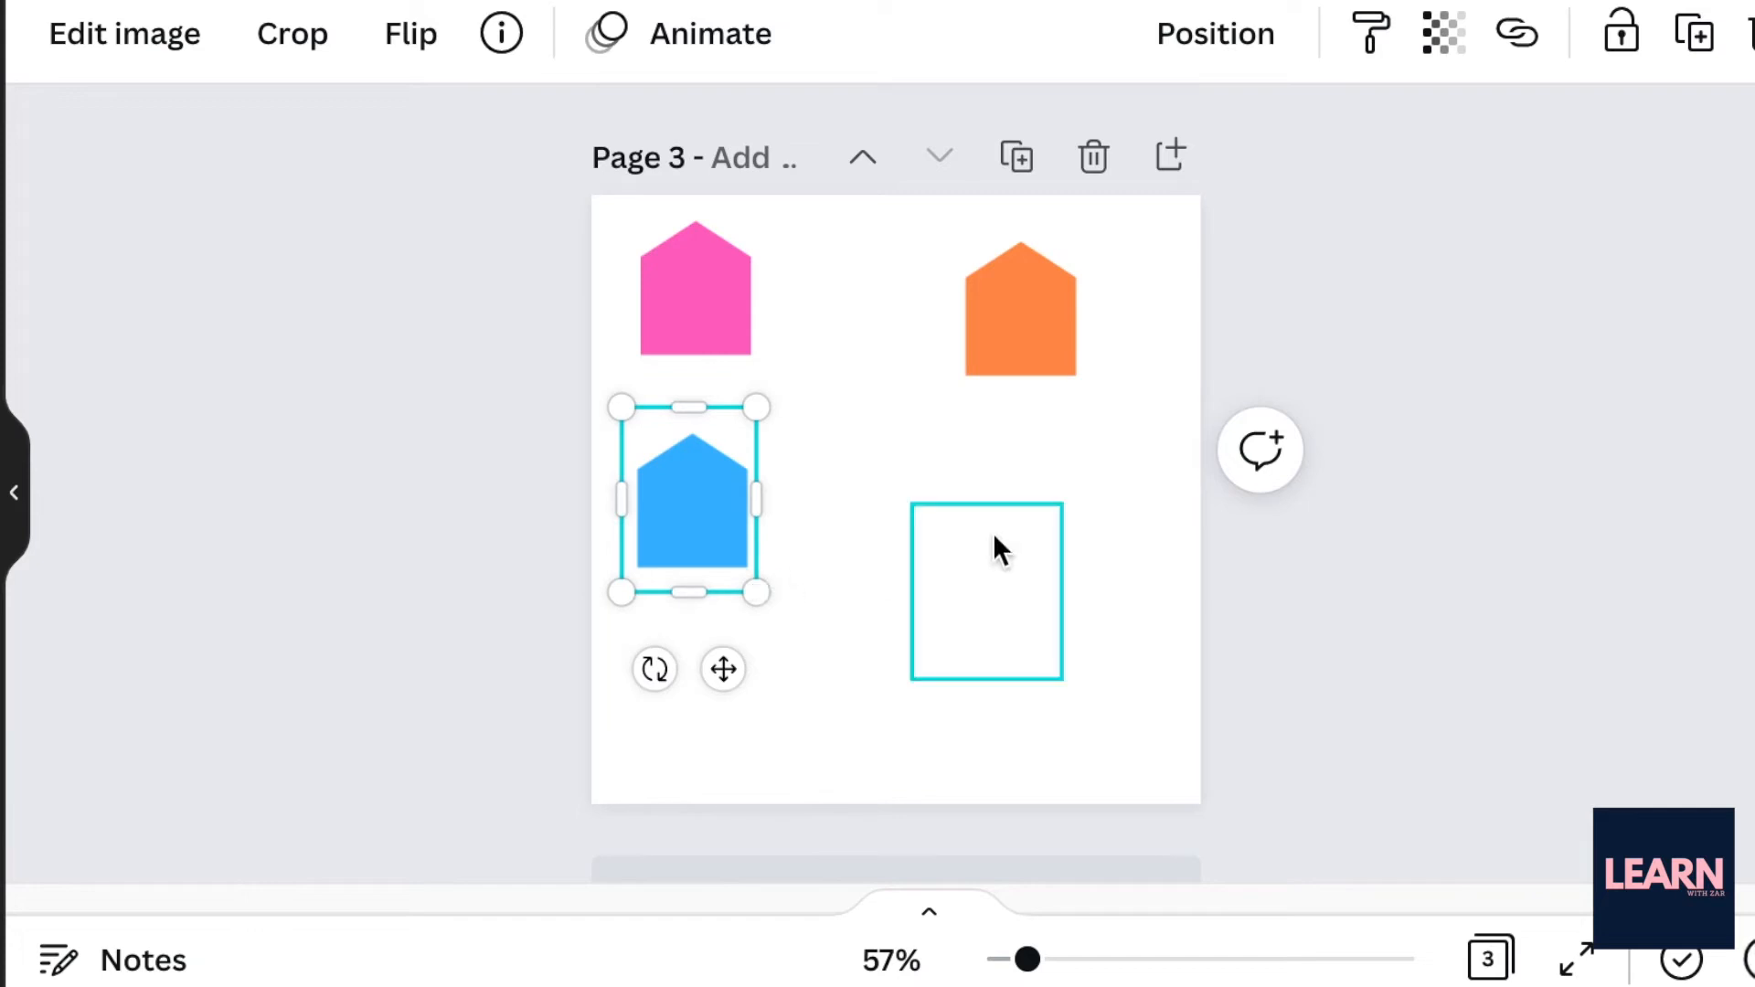
{"action": "left_click_drag", "start_coordinate": [1012, 608], "coordinate": [929, 676]}
{"action": "left_click", "coordinate": [695, 496]}
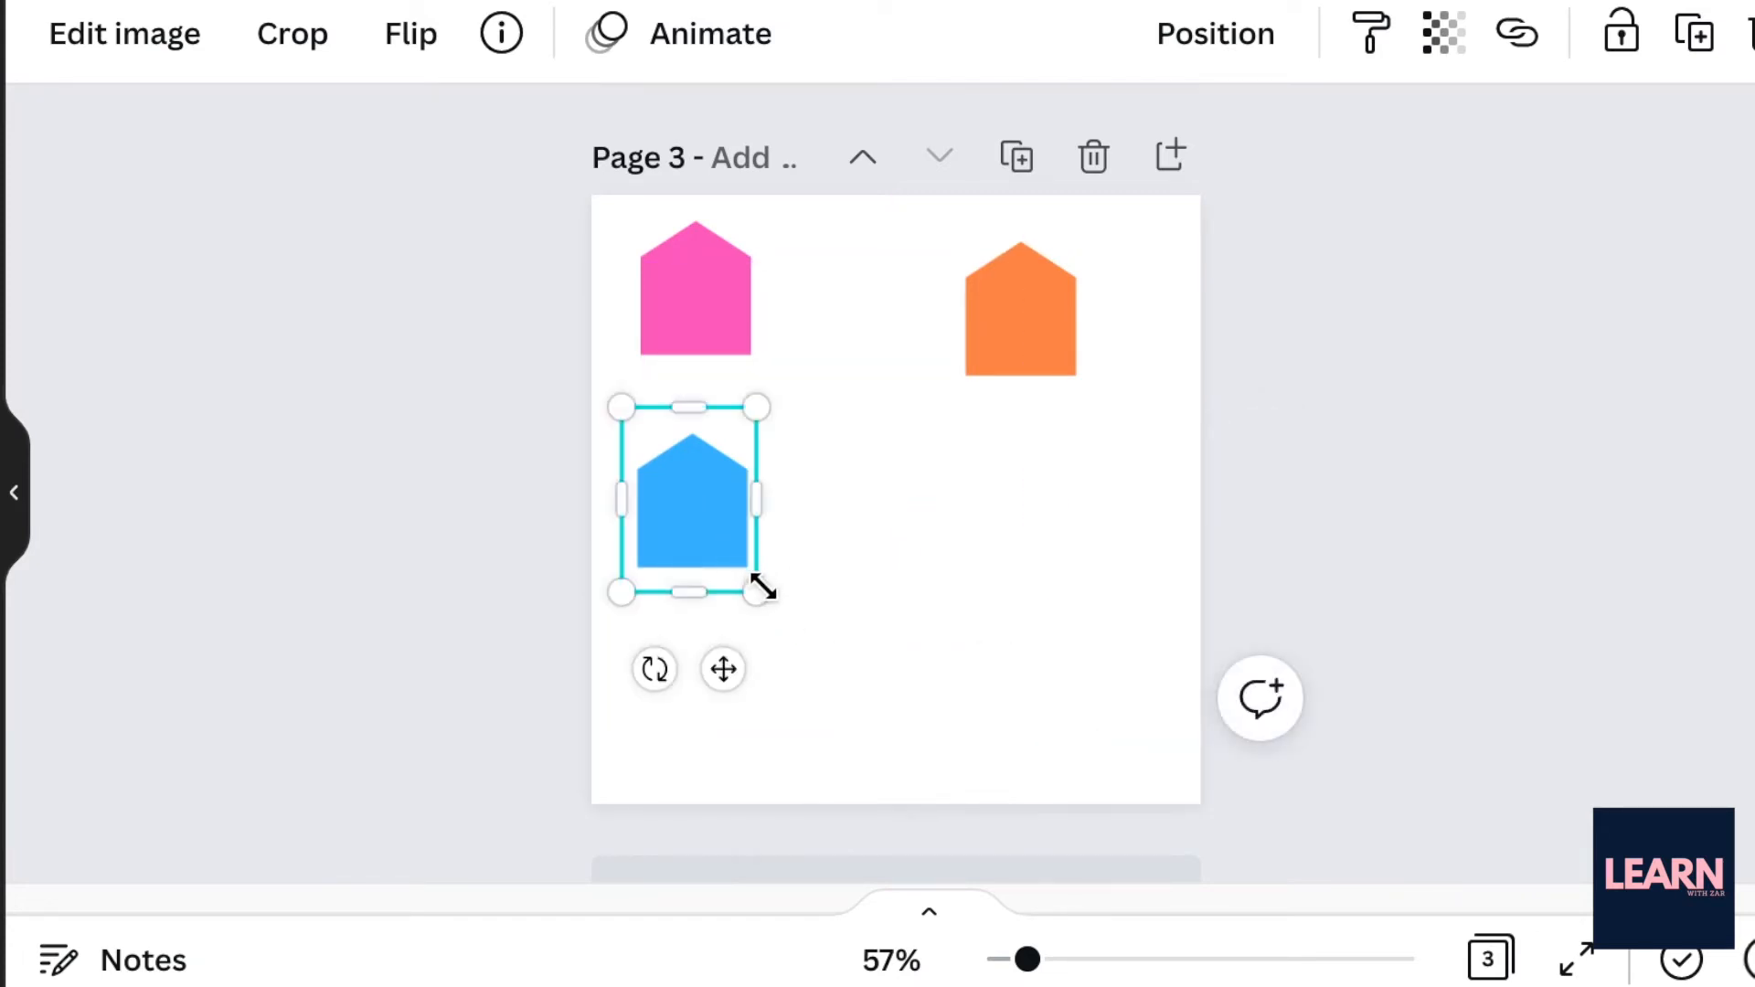
{"action": "left_click_drag", "start_coordinate": [759, 592], "coordinate": [823, 657]}
{"action": "double_click", "coordinate": [823, 681]}
{"action": "left_click", "coordinate": [360, 223]}
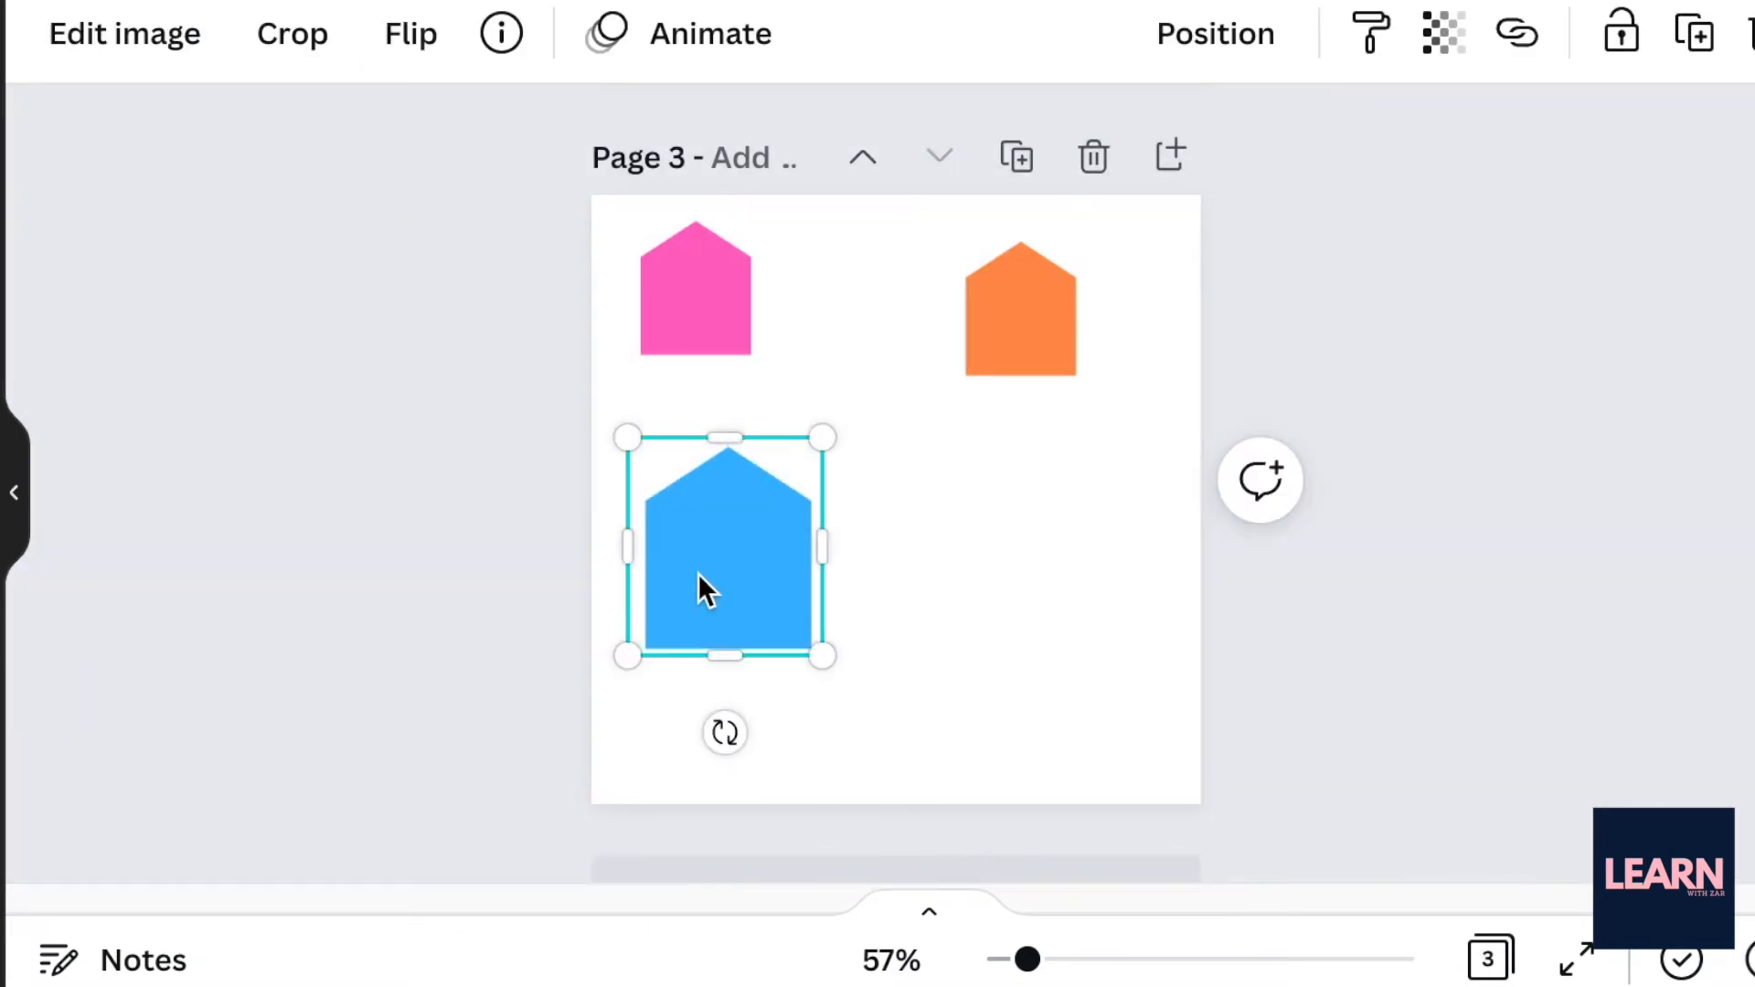
Step: Overlay the white house on the blue house, sized to leave a thin blue outline, and move a duplicate to the page's lower-right corner
{"action": "left_click_drag", "start_coordinate": [929, 768], "coordinate": [832, 695]}
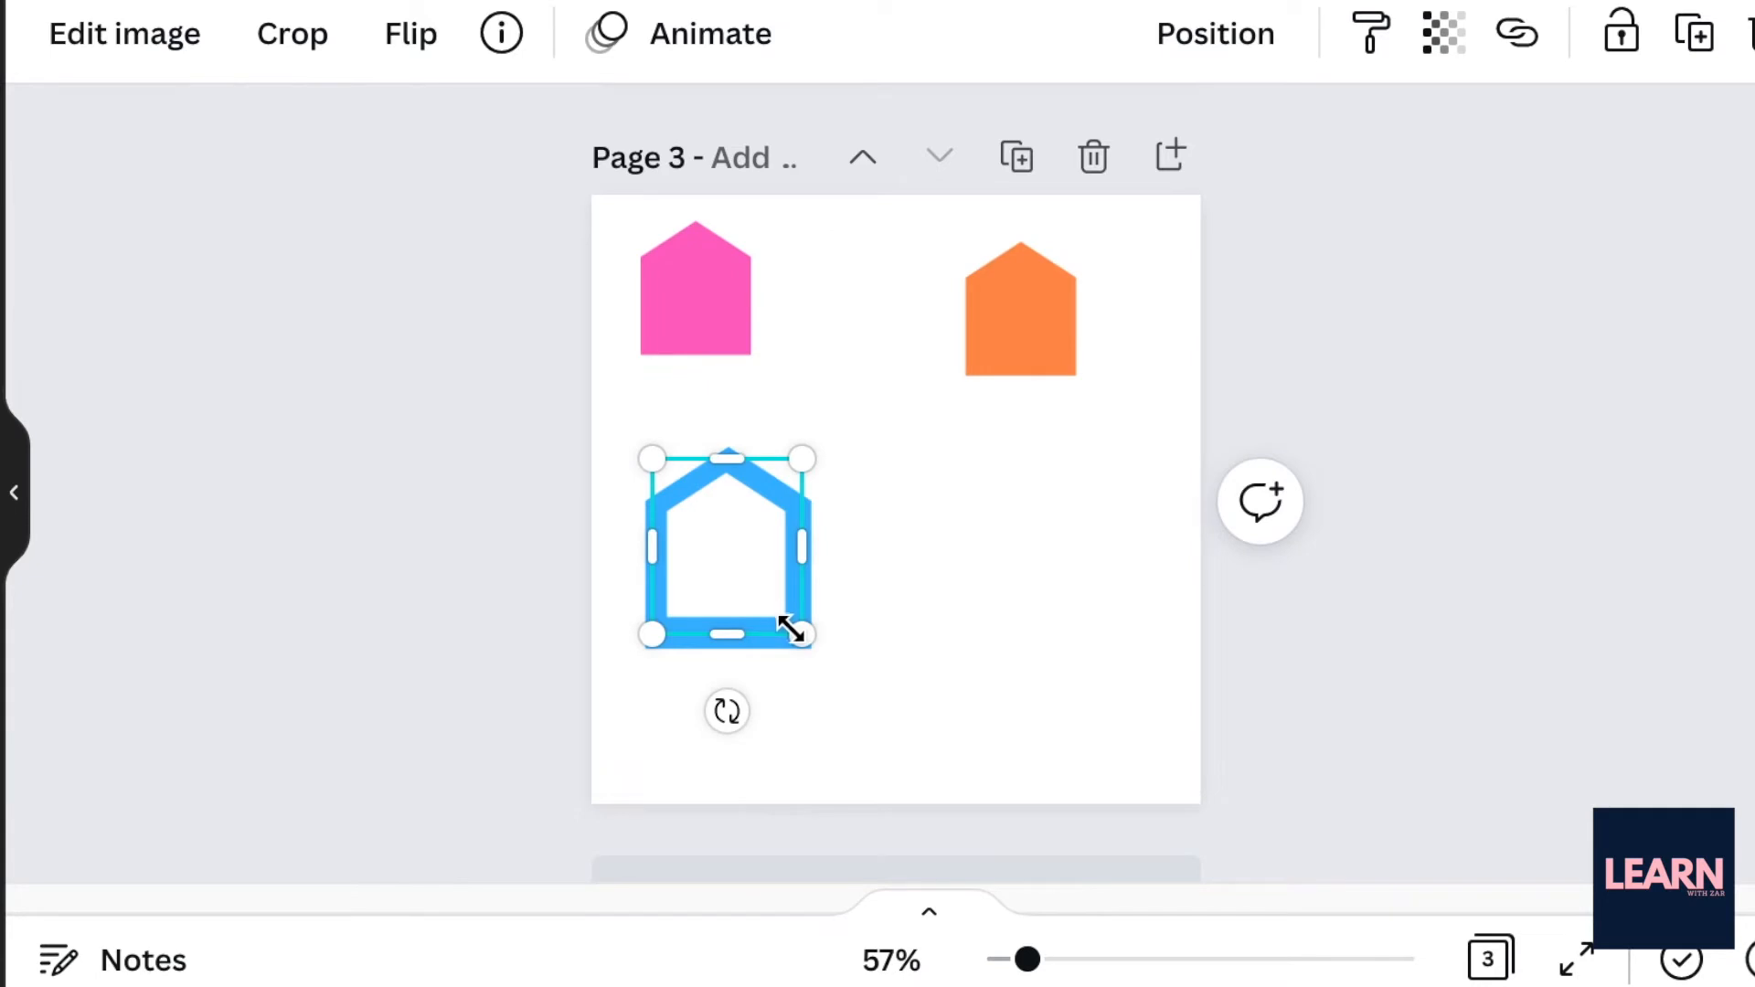
{"action": "left_click_drag", "start_coordinate": [796, 639], "coordinate": [810, 656]}
{"action": "left_click_drag", "start_coordinate": [652, 459], "coordinate": [642, 448]}
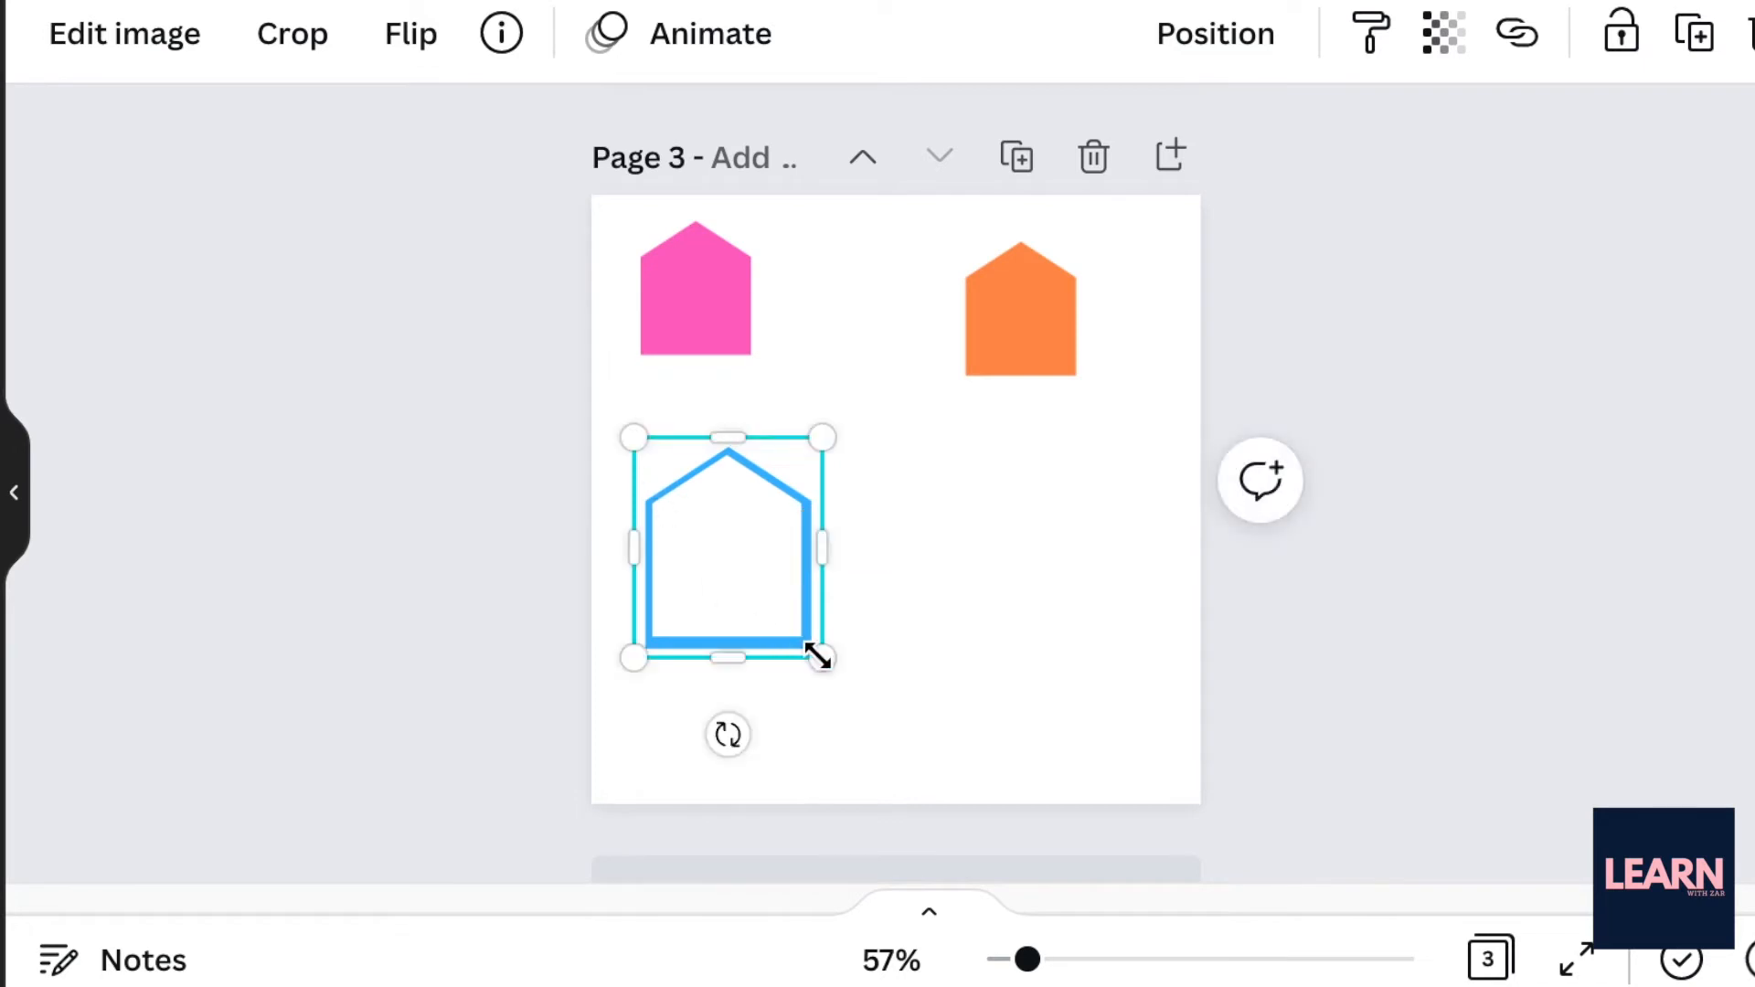
{"action": "left_click_drag", "start_coordinate": [817, 660], "coordinate": [816, 672]}
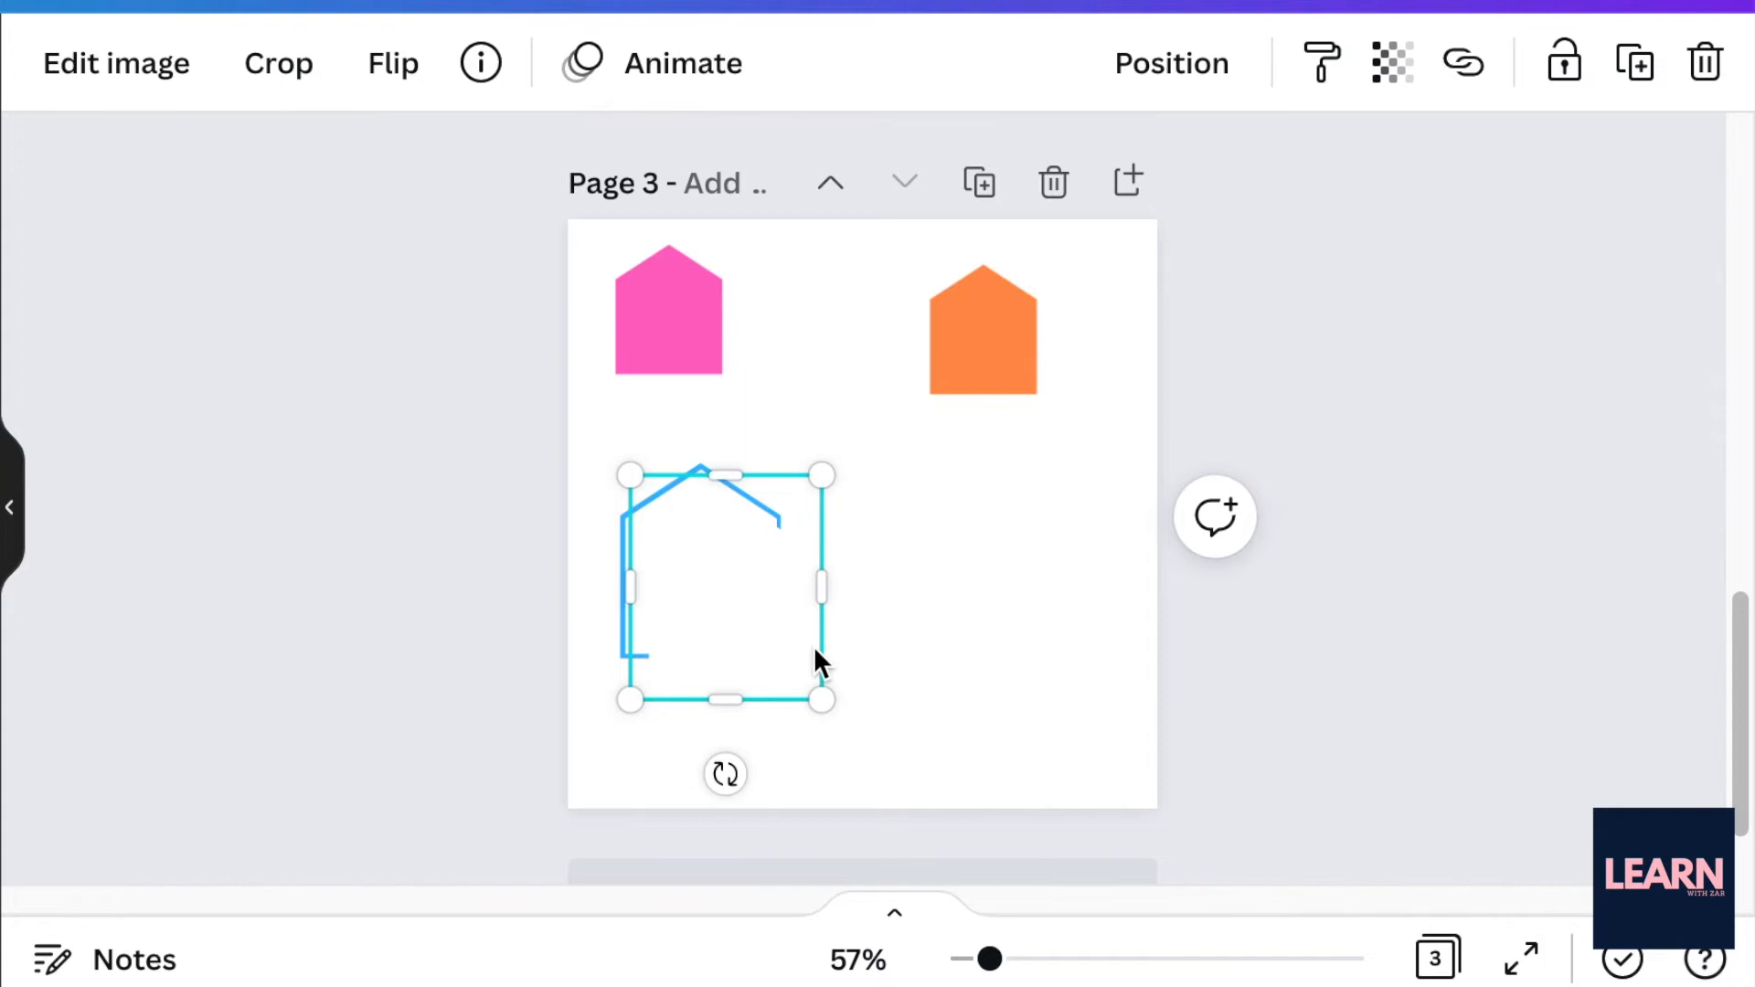
{"action": "left_click_drag", "start_coordinate": [1011, 698], "coordinate": [1104, 697]}
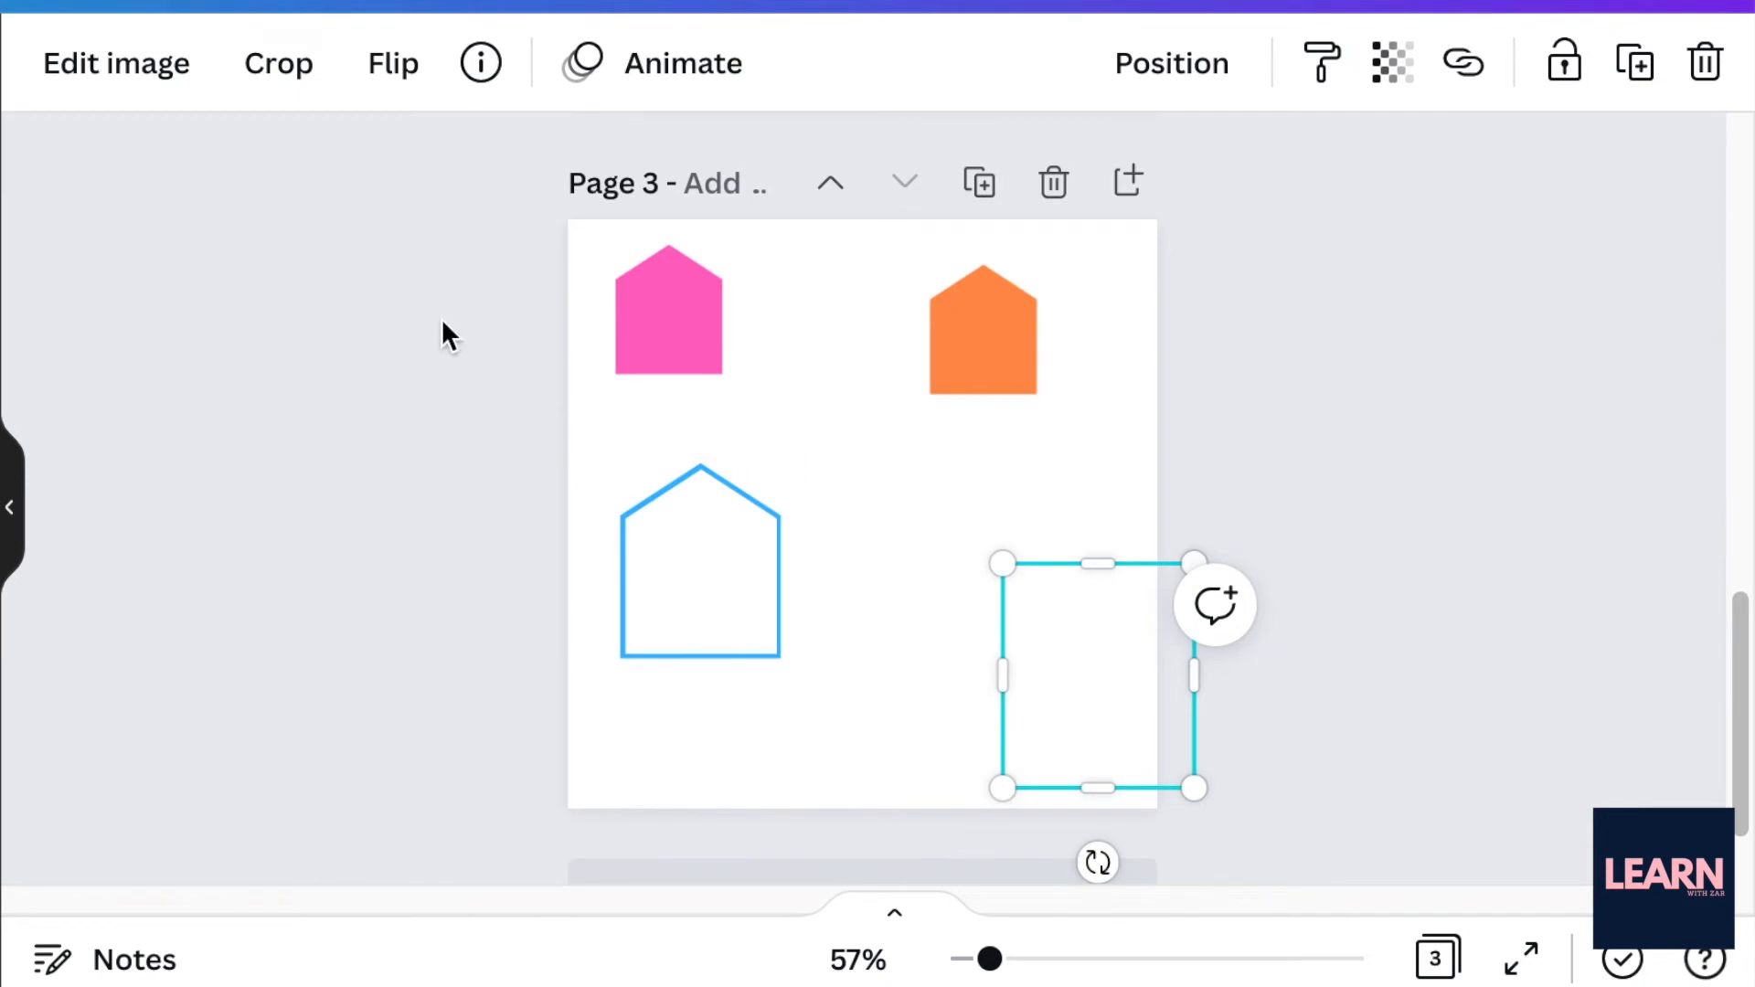
Step: Move the pink house beside the blue outline and enlarge it to about the same height
{"action": "left_click", "coordinate": [475, 331]}
{"action": "left_click", "coordinate": [655, 340]}
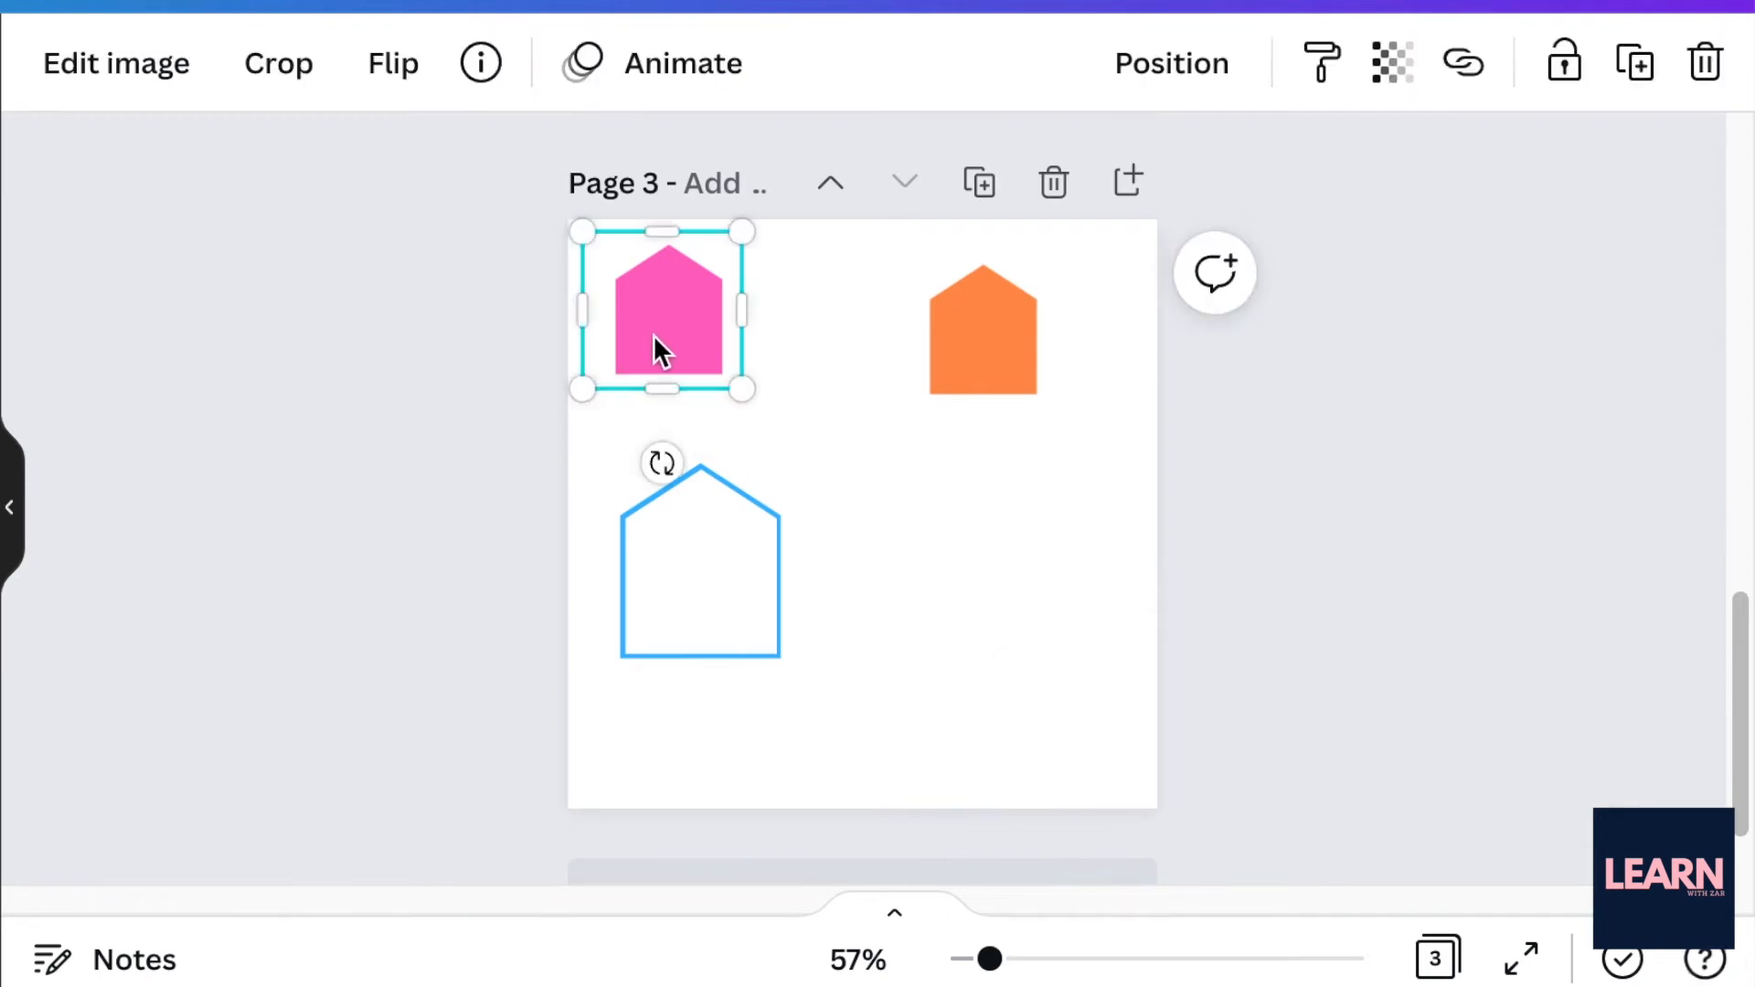
{"action": "left_click_drag", "start_coordinate": [673, 340], "coordinate": [783, 530]}
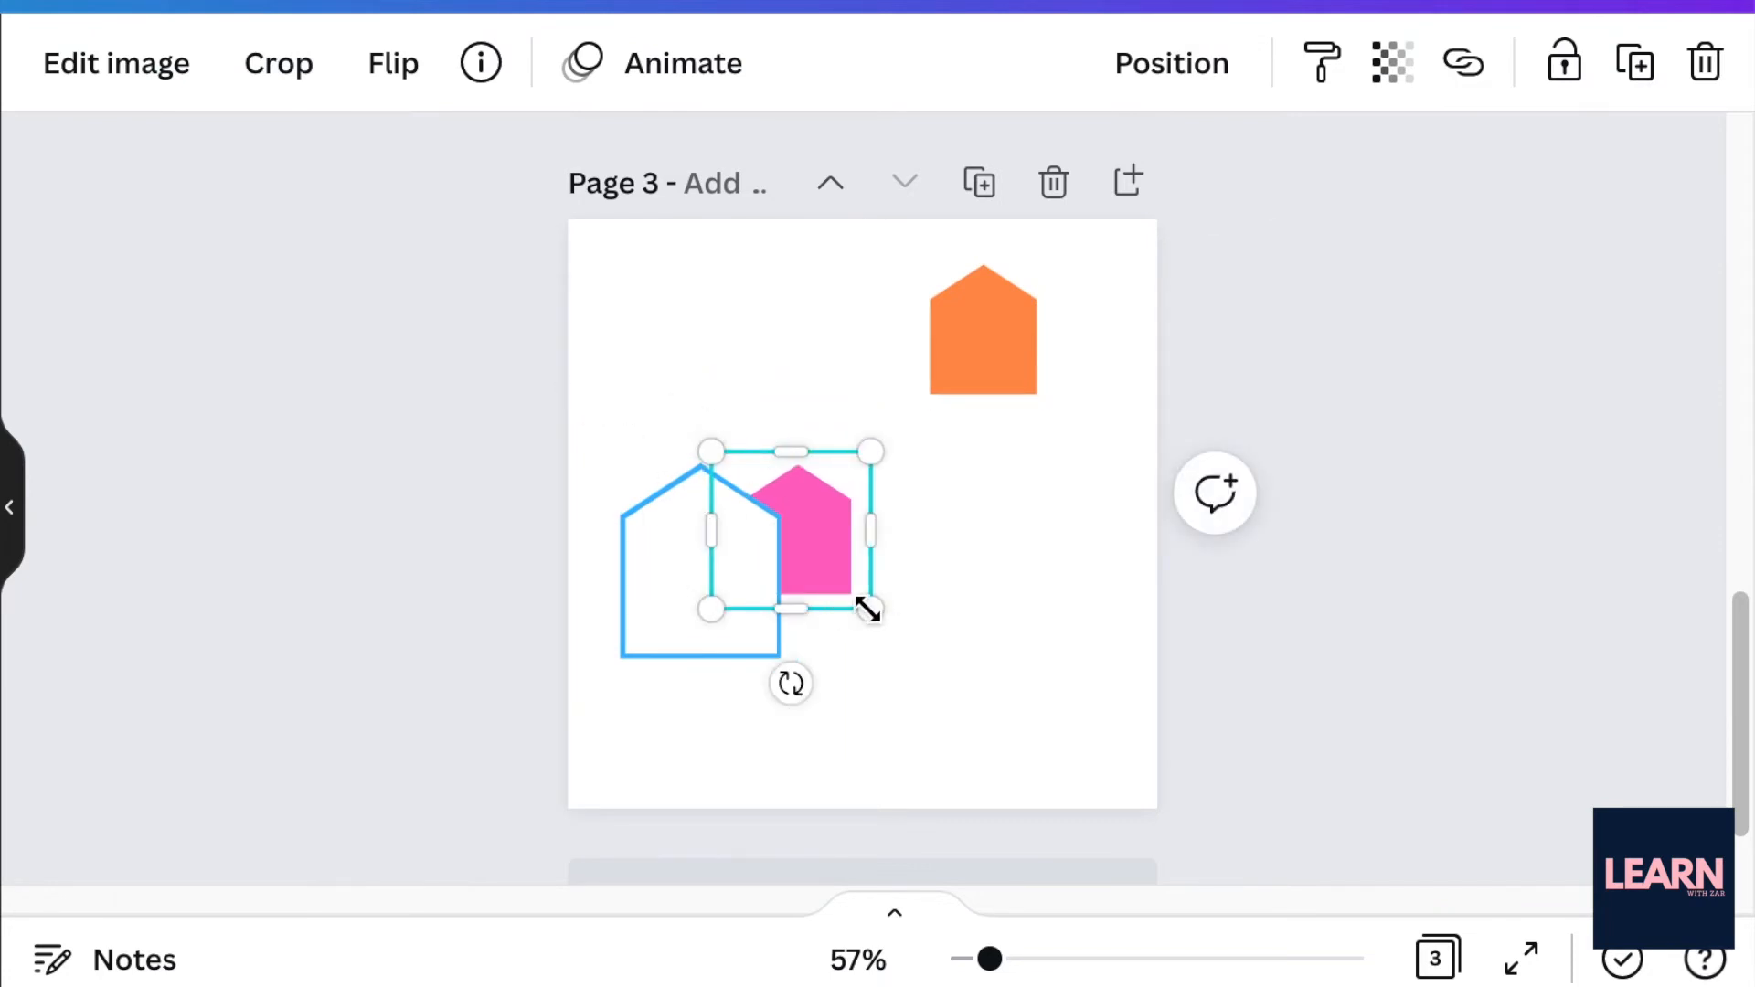
{"action": "left_click_drag", "start_coordinate": [880, 629], "coordinate": [933, 697]}
Step: Crop the pink house image more closely around its shape
{"action": "double_click", "coordinate": [717, 463]}
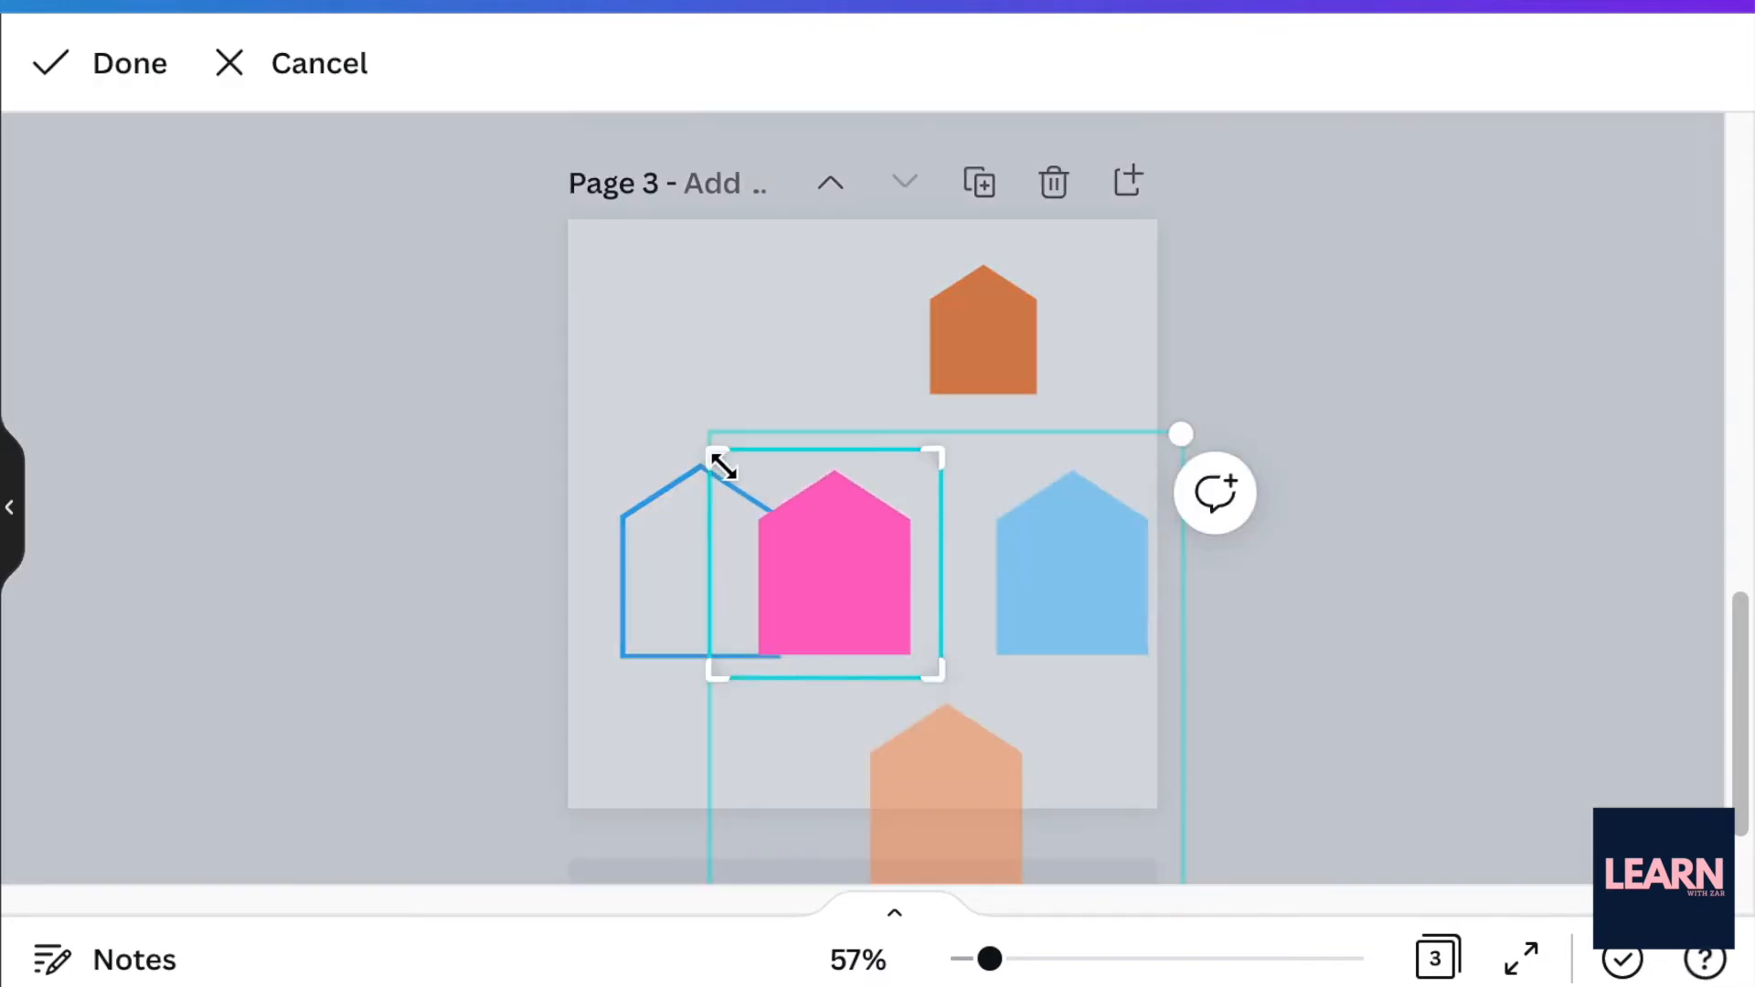
{"action": "left_click_drag", "start_coordinate": [719, 468], "coordinate": [756, 476]}
{"action": "left_click_drag", "start_coordinate": [932, 478], "coordinate": [925, 464]}
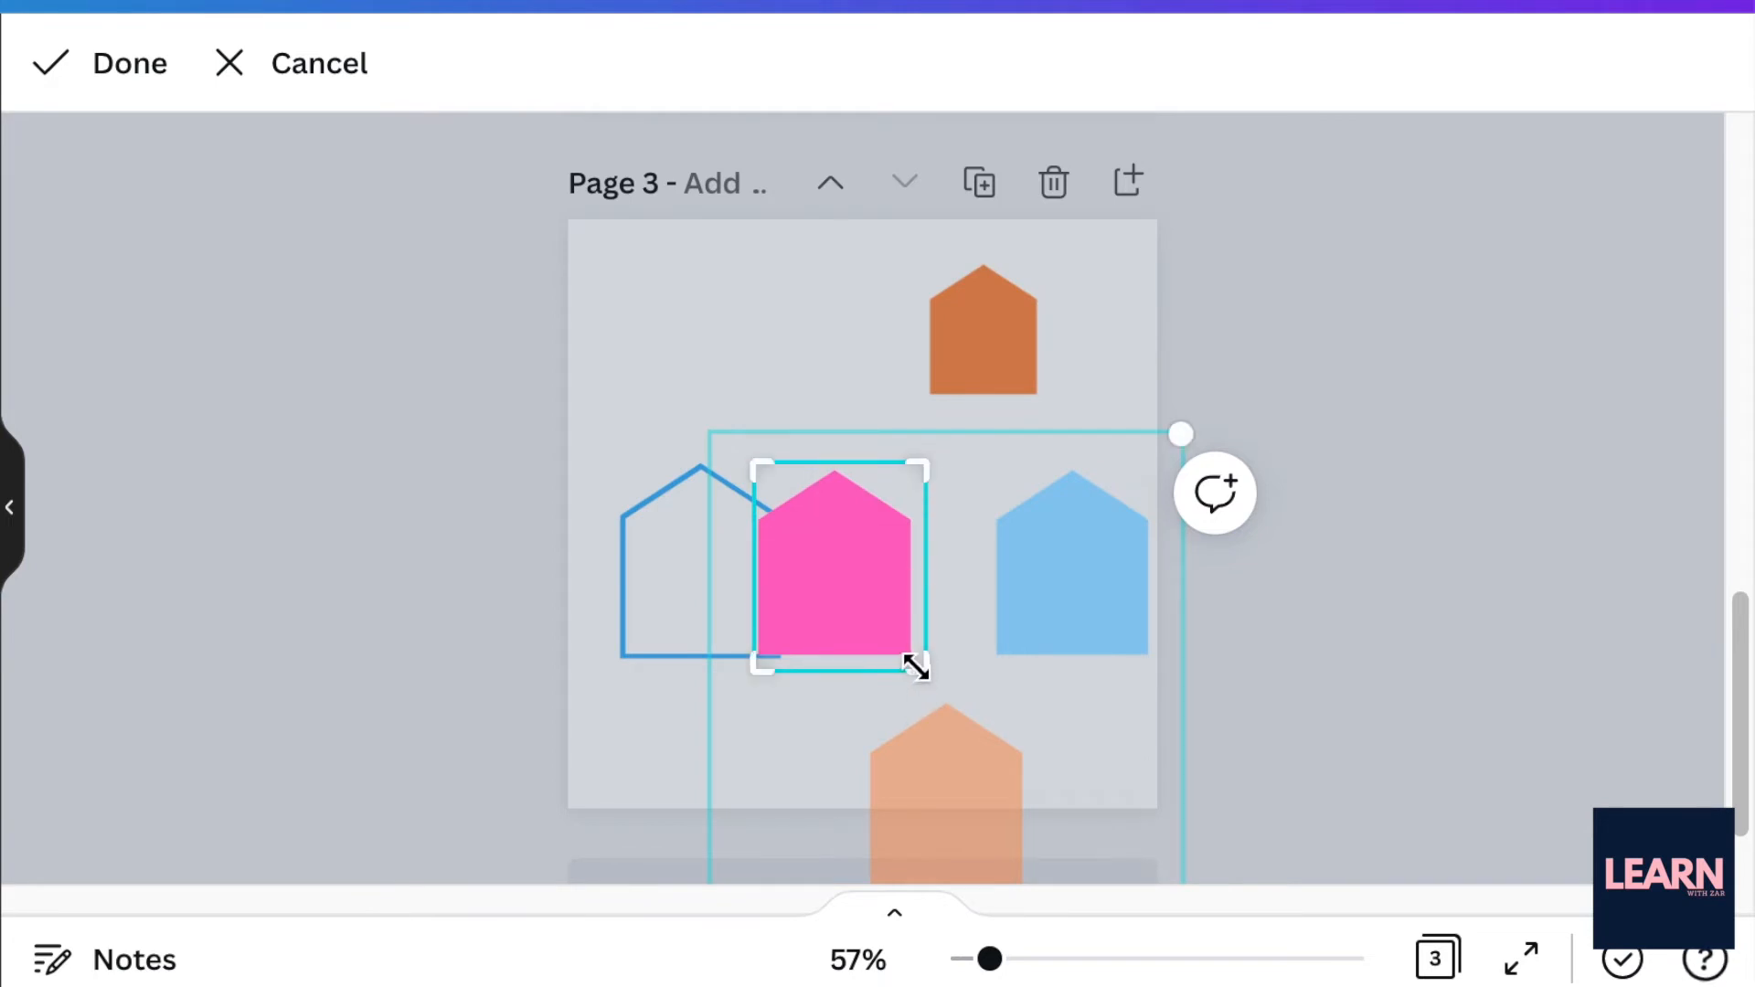
{"action": "left_click_drag", "start_coordinate": [914, 656], "coordinate": [924, 662]}
{"action": "left_click", "coordinate": [1344, 595]}
Step: Adjust the pink house's size and shift it left so it overlaps the right side of the blue outline
{"action": "left_click", "coordinate": [868, 594]}
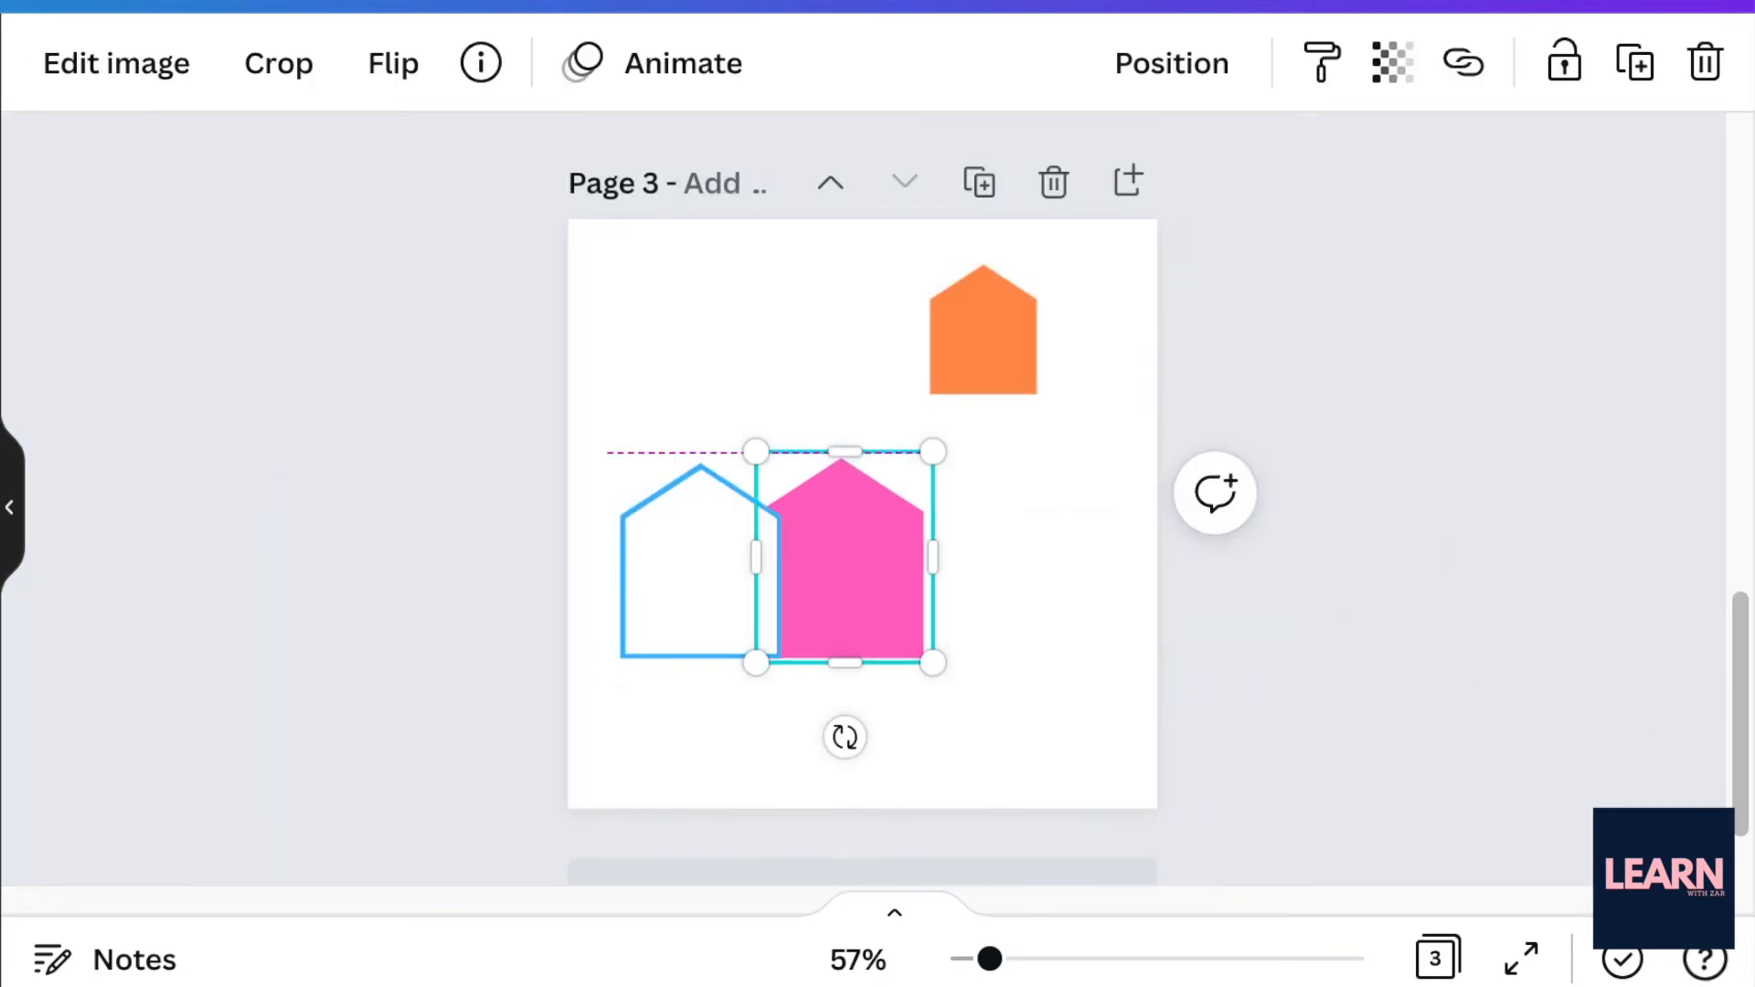
{"action": "left_click", "coordinate": [1600, 475]}
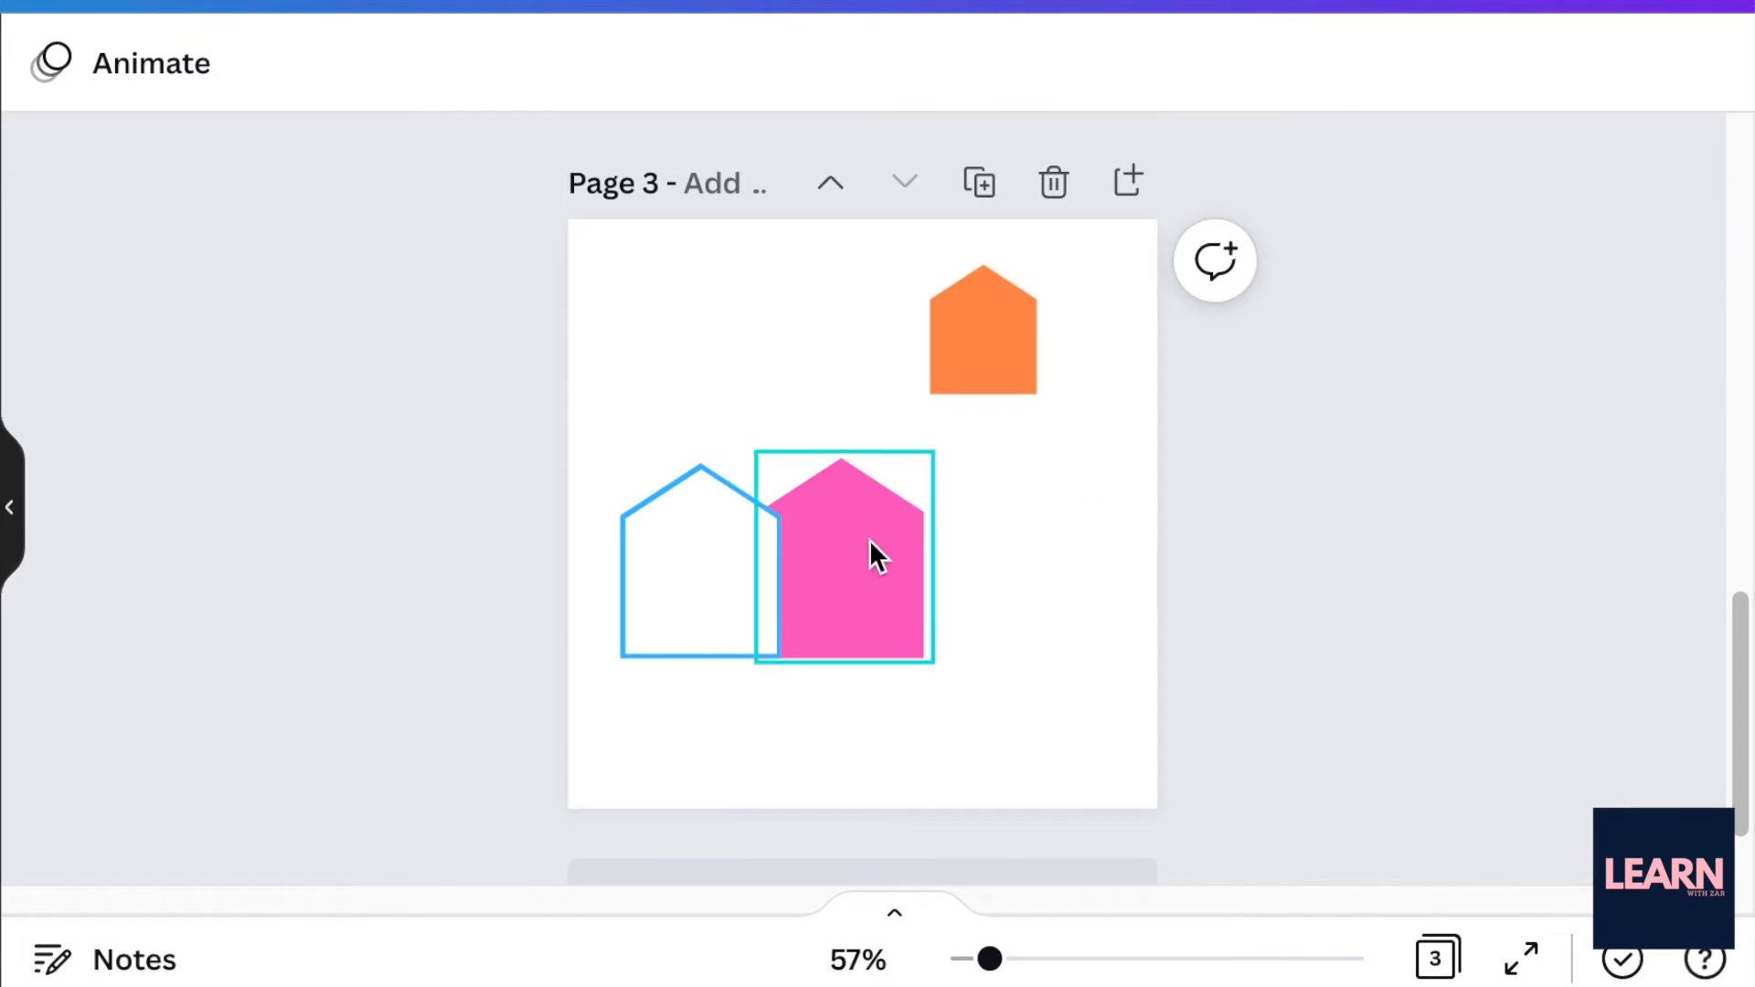
{"action": "left_click", "coordinate": [937, 453]}
{"action": "left_click_drag", "start_coordinate": [934, 662], "coordinate": [858, 615]}
{"action": "left_click", "coordinate": [1527, 301]}
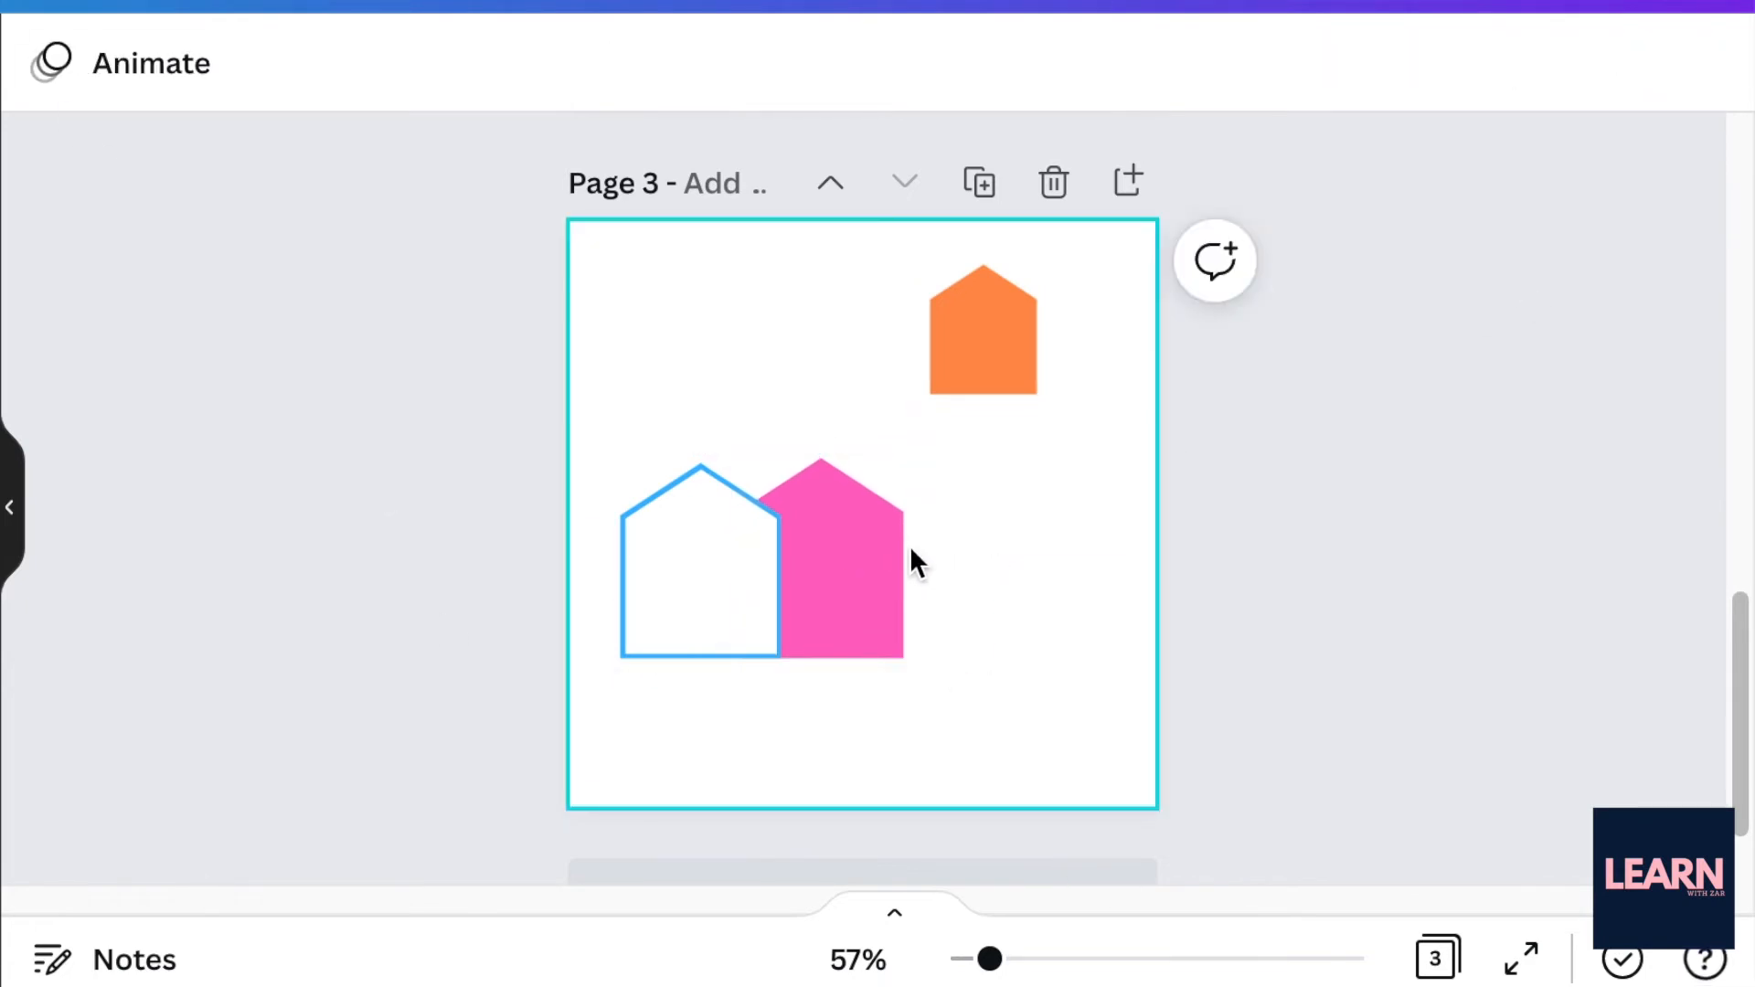
Step: Bring the pink house forward two layers so it sits in front of the blue outlined house
{"action": "left_click", "coordinate": [843, 551]}
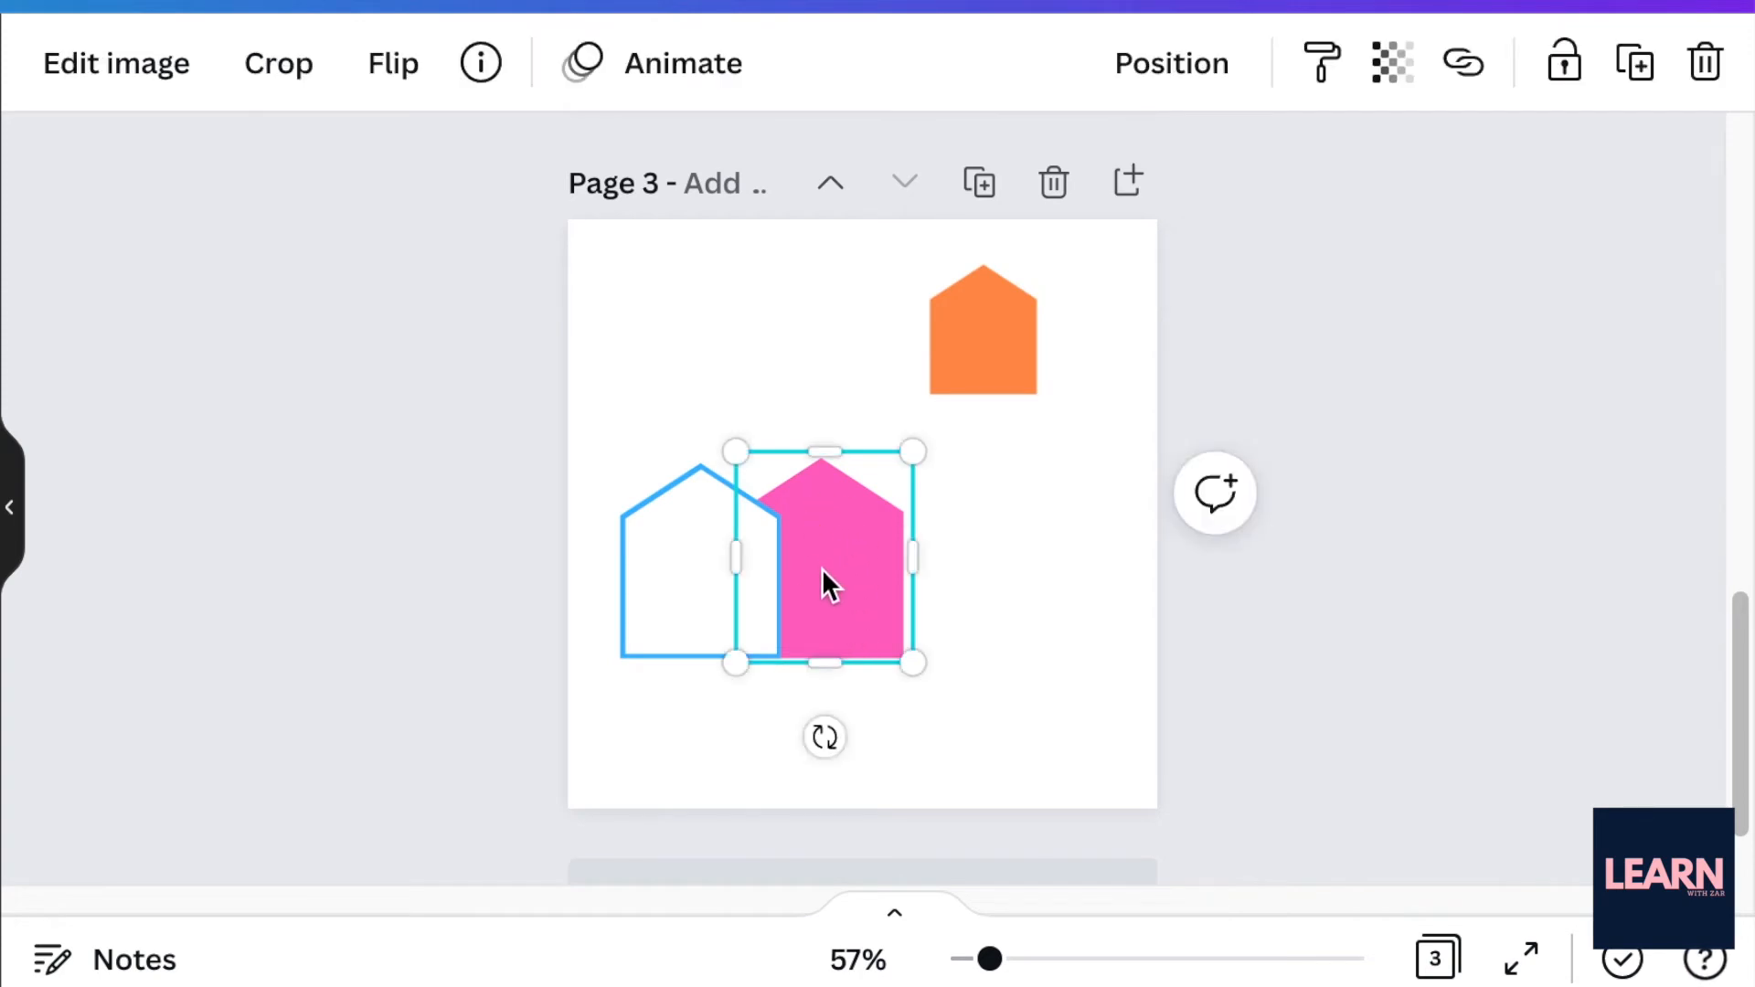
{"action": "left_click", "coordinate": [1196, 73]}
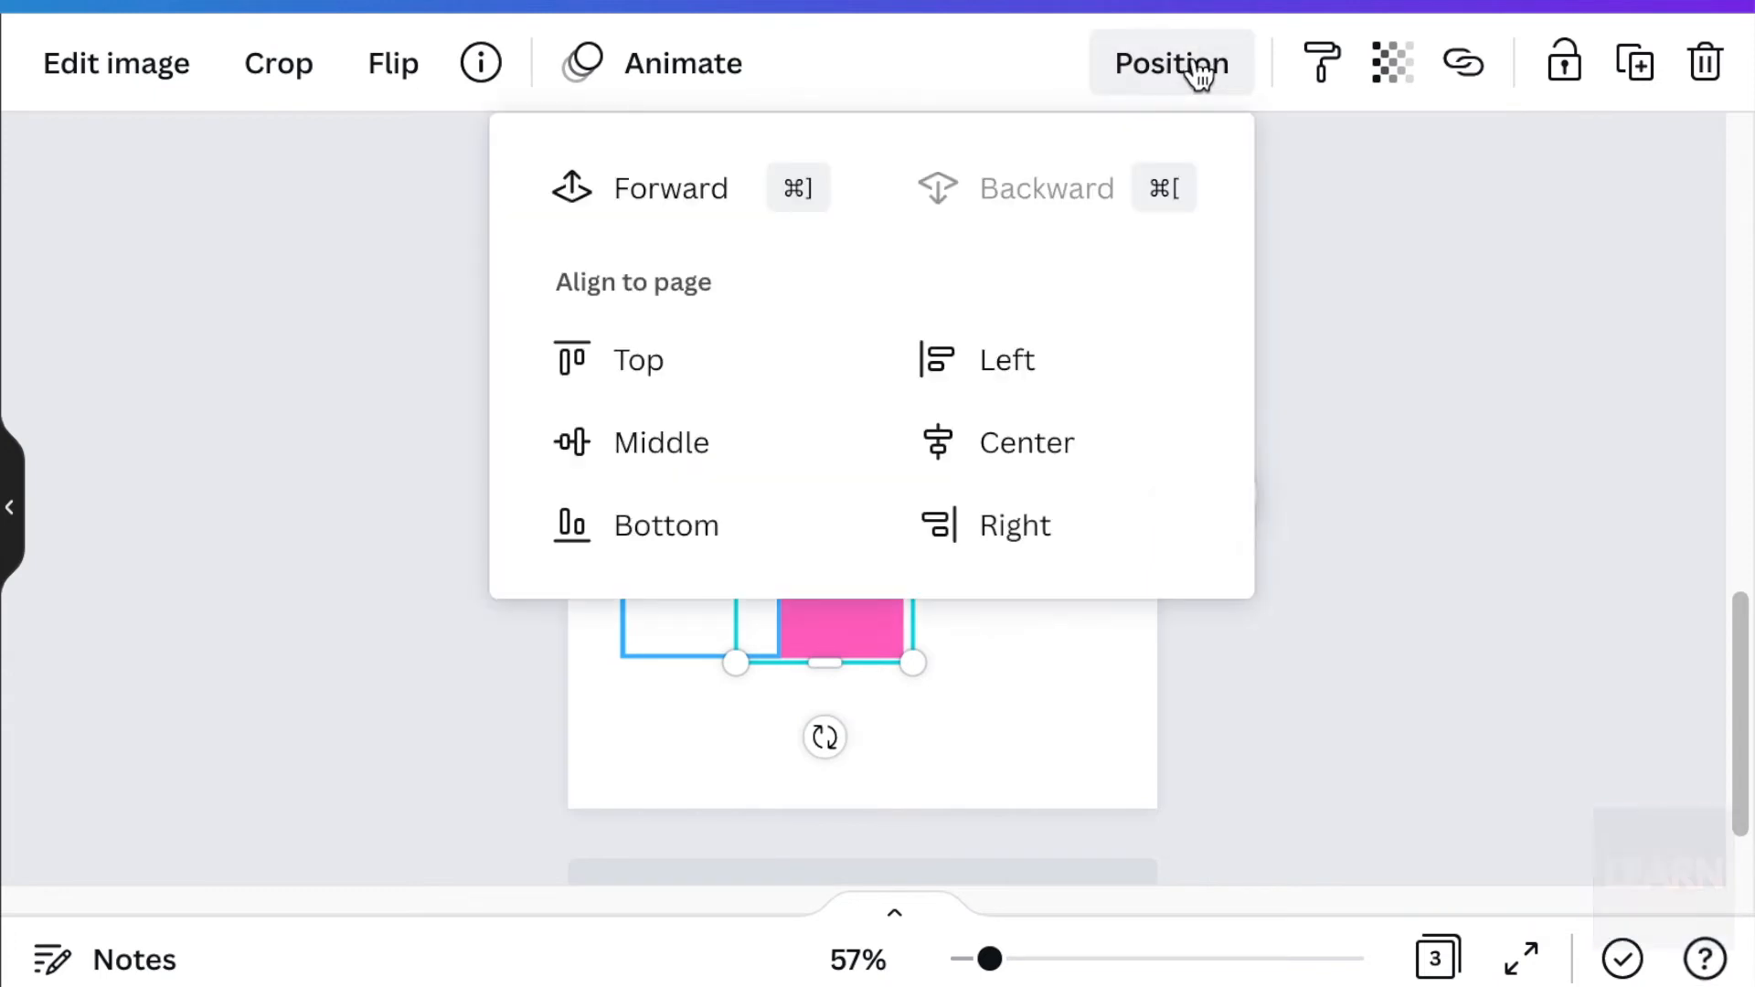
{"action": "left_click", "coordinate": [667, 206]}
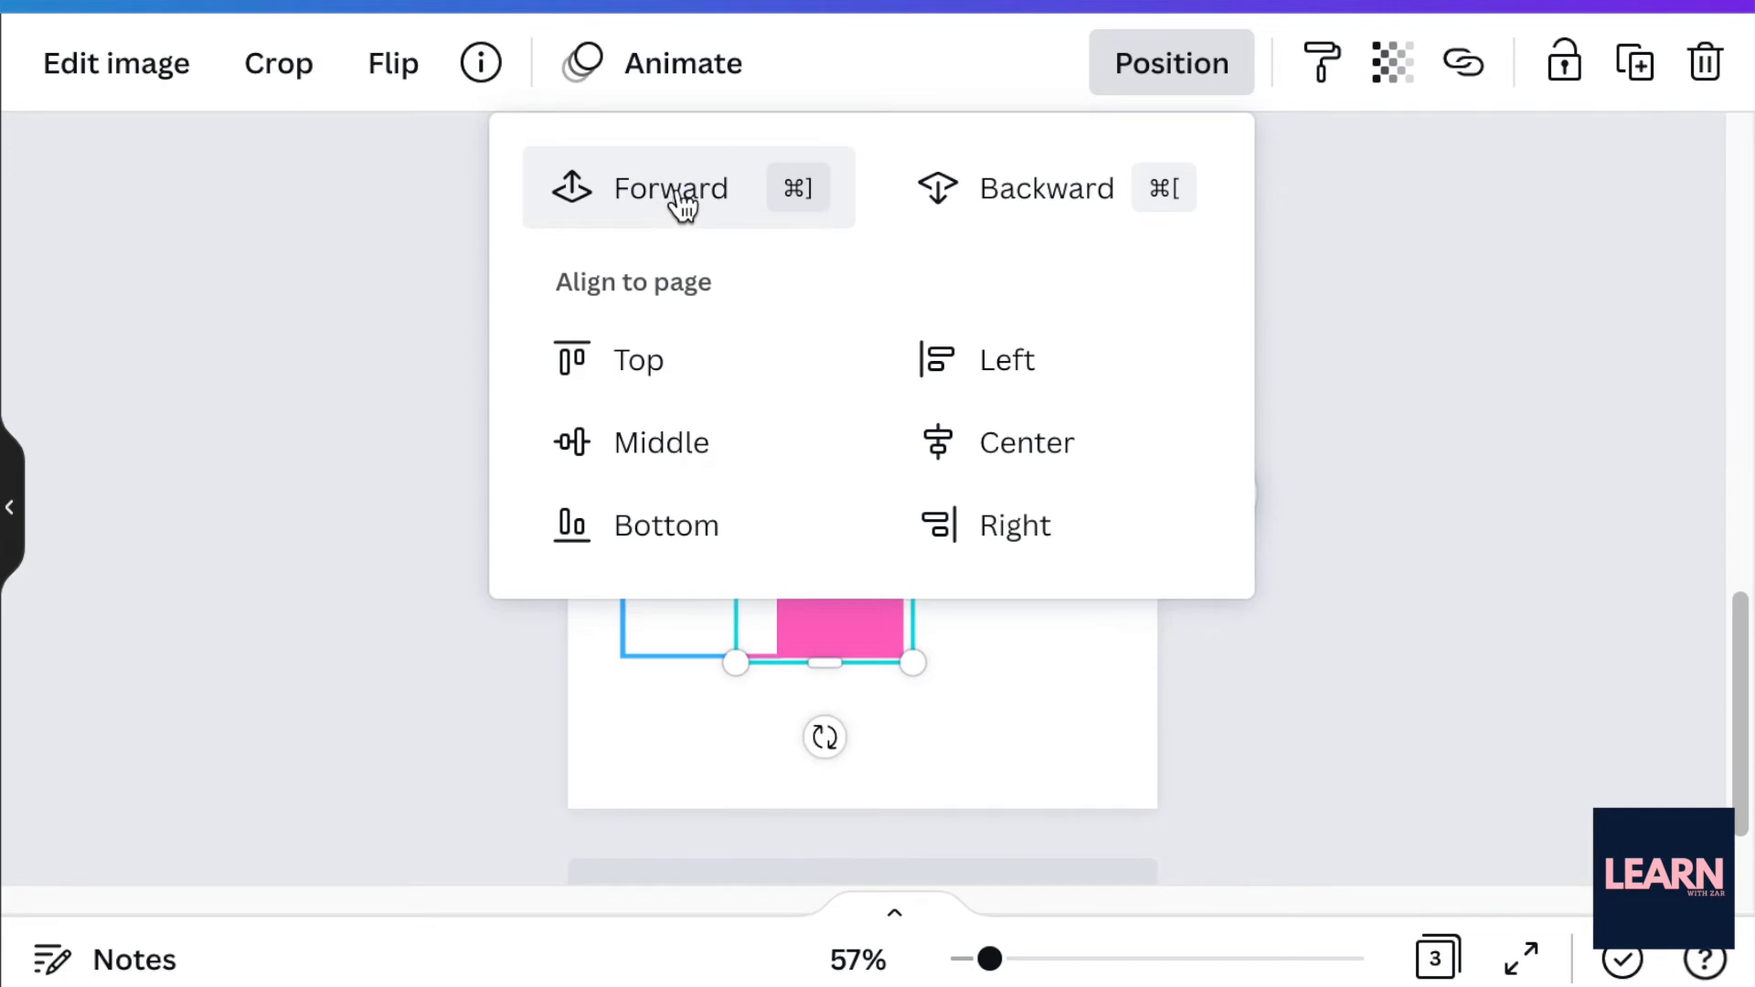
{"action": "left_click", "coordinate": [676, 188]}
{"action": "left_click", "coordinate": [349, 354]}
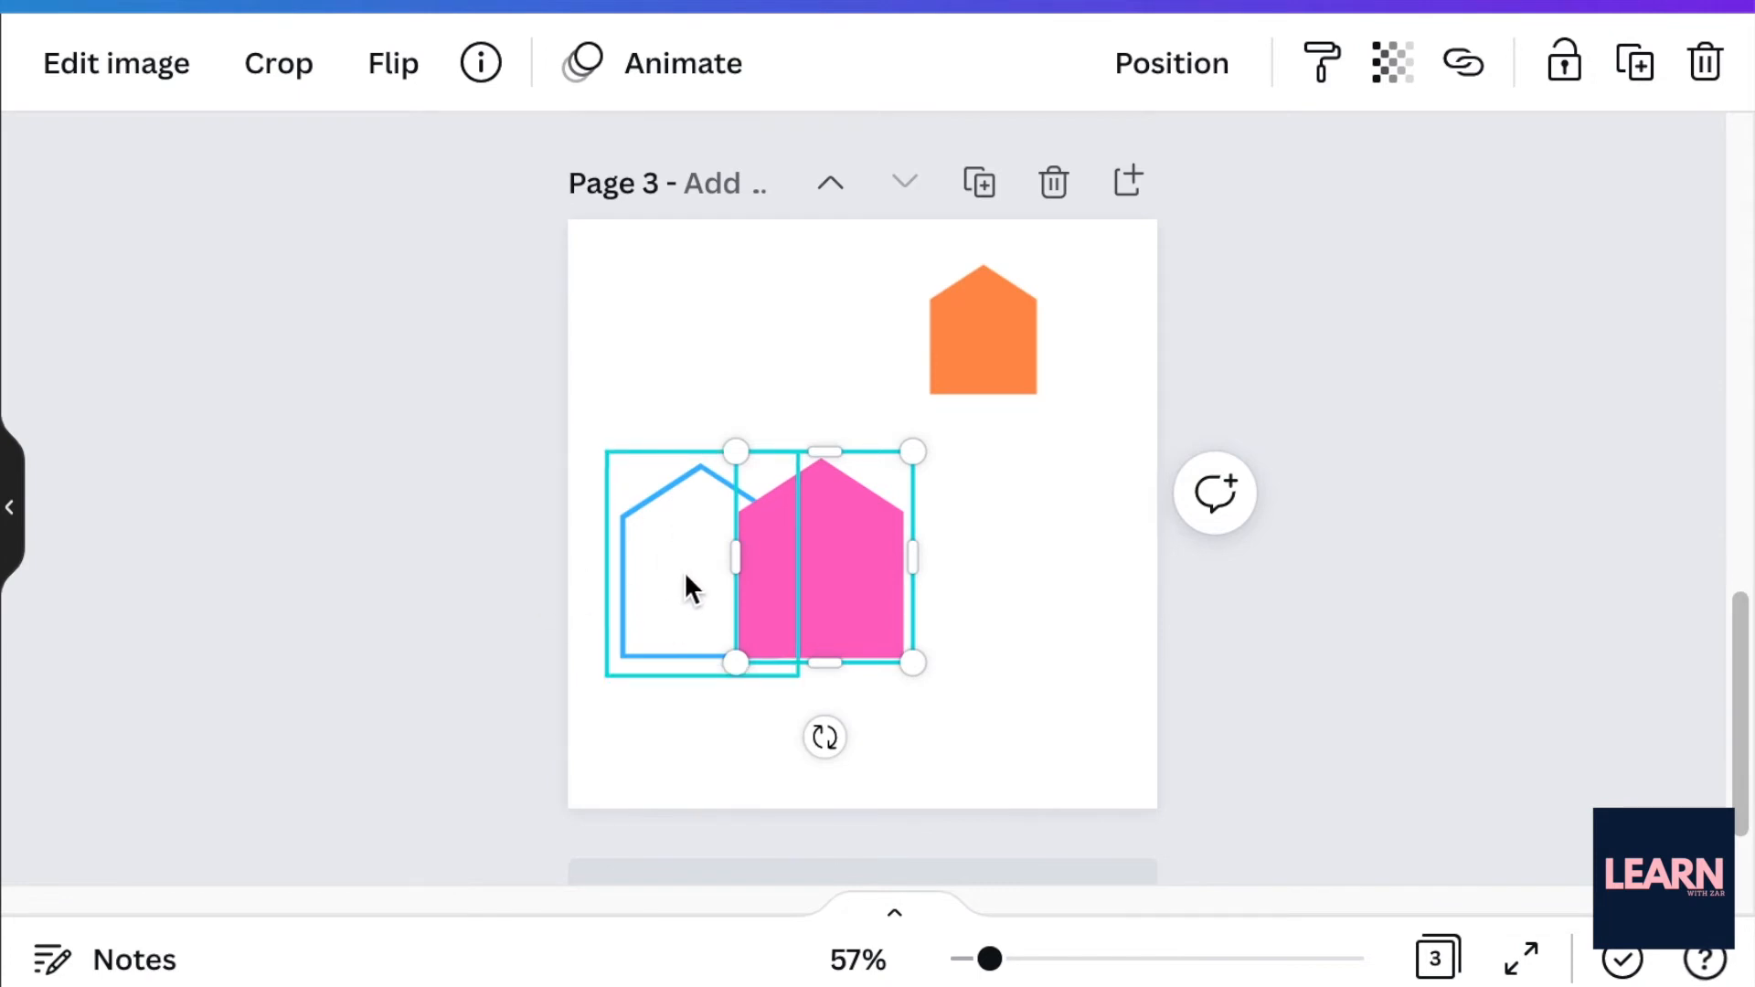
Step: Centre the white house copy over the pink house to leave a thin pink outline, and move another duplicate to the lower-right corner
{"action": "left_click", "coordinate": [1083, 712]}
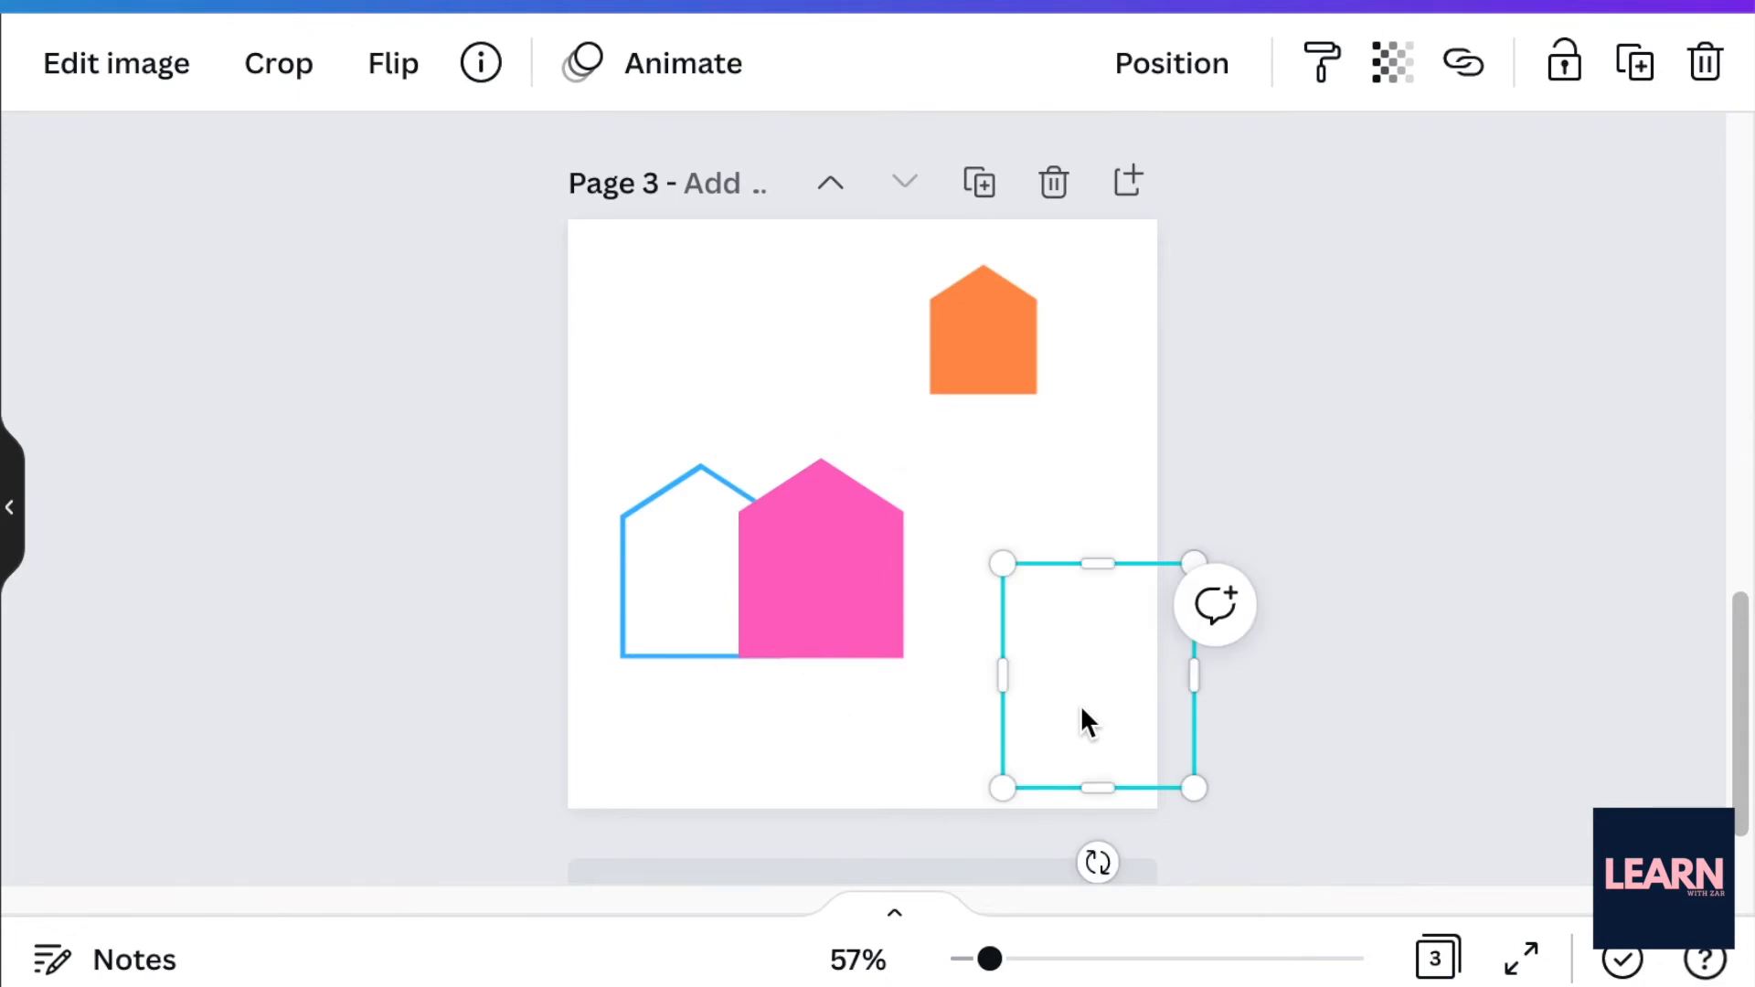
{"action": "left_click_drag", "start_coordinate": [1044, 684], "coordinate": [811, 596]}
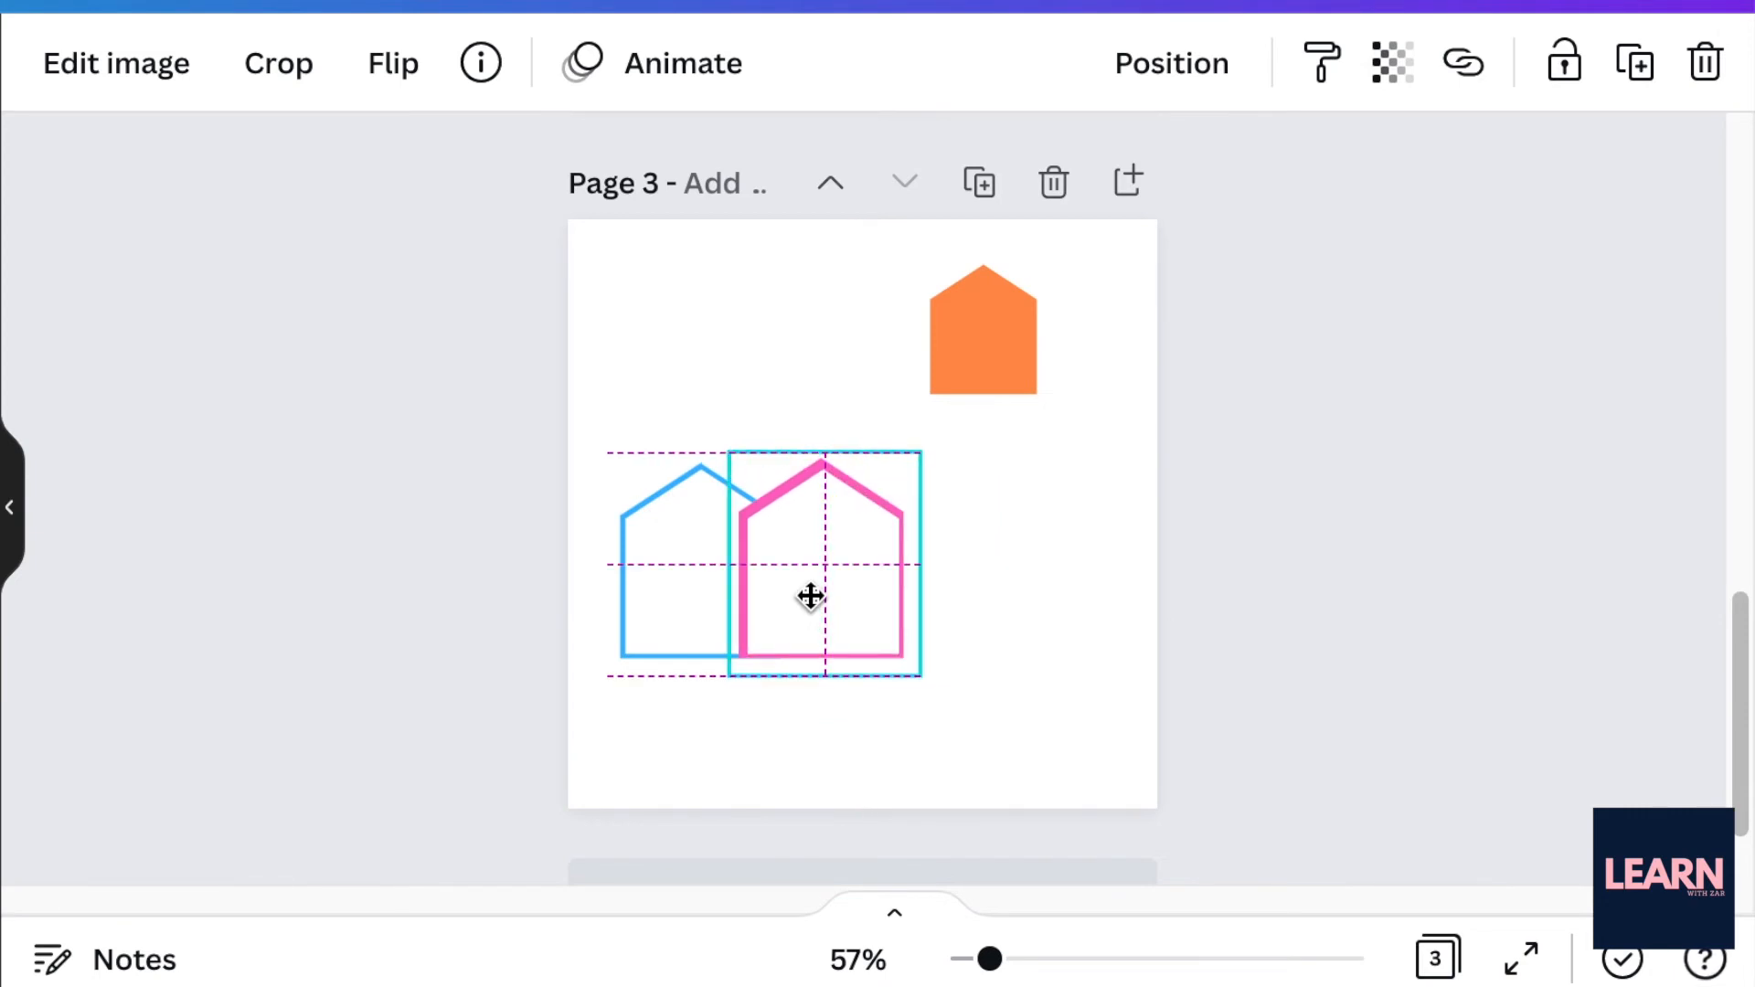
{"action": "left_click_drag", "start_coordinate": [810, 596], "coordinate": [808, 591]}
{"action": "left_click", "coordinate": [938, 576]}
{"action": "left_click", "coordinate": [801, 593]}
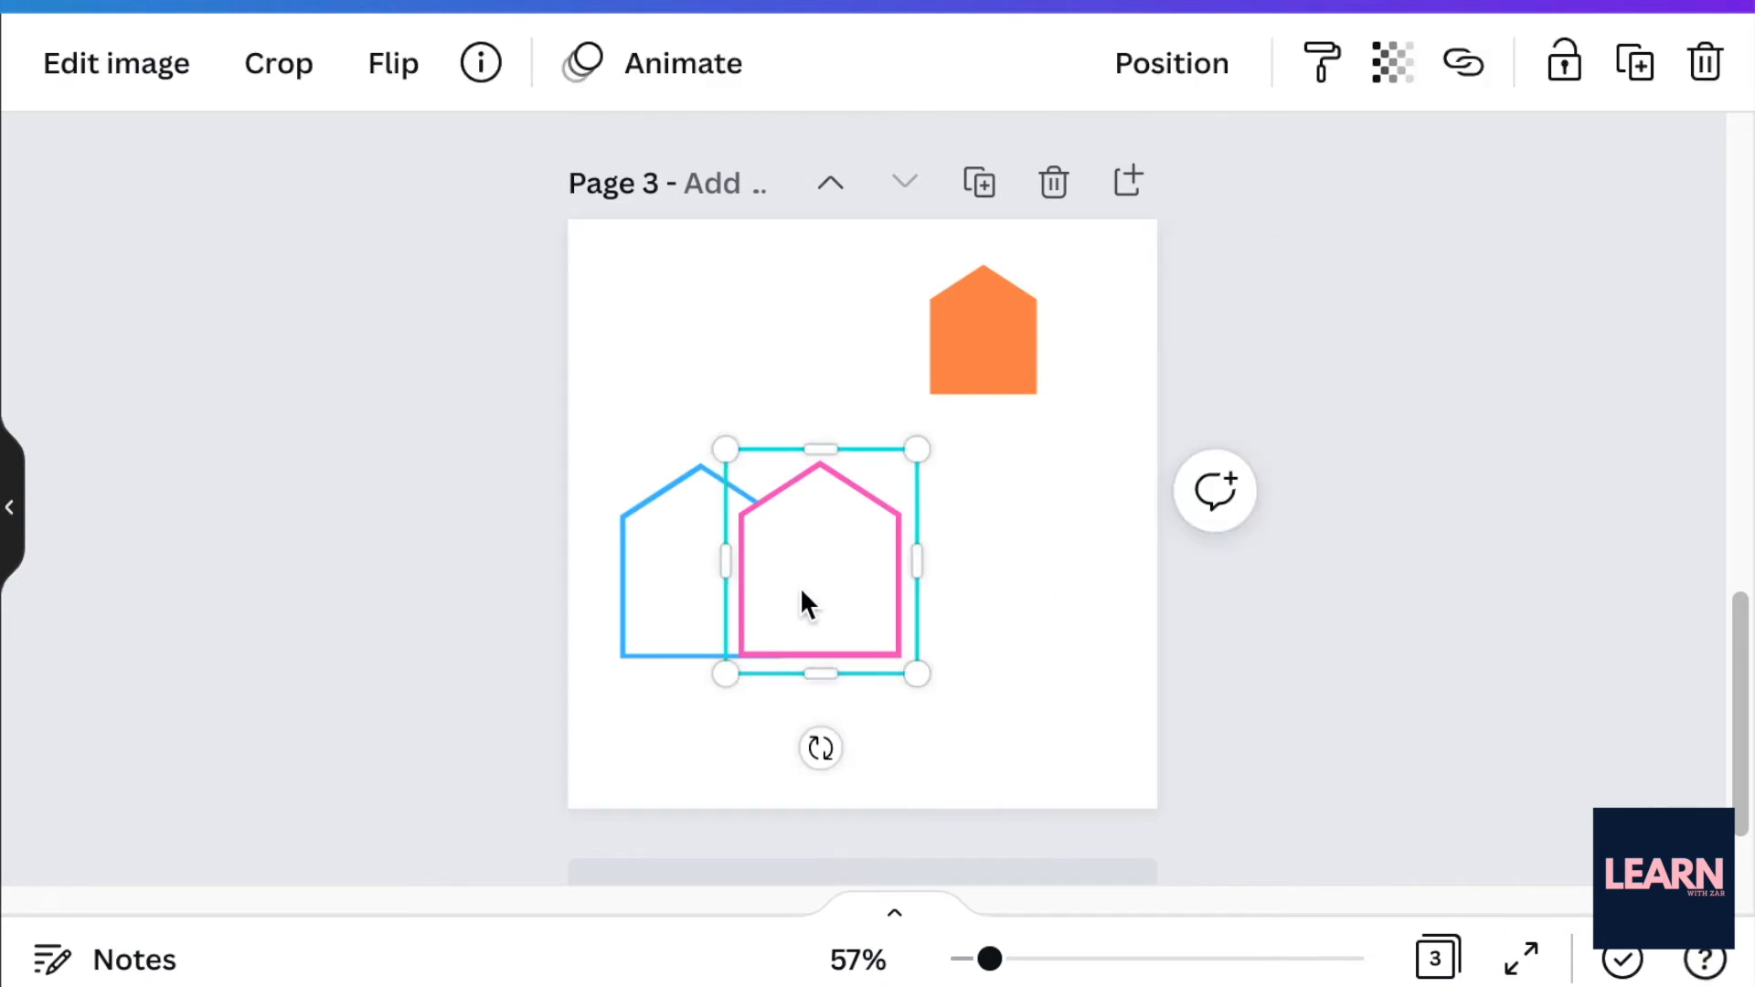
{"action": "left_click_drag", "start_coordinate": [801, 593], "coordinate": [1126, 699]}
Step: Move the orange house down slightly and crop its image closely around the shape
{"action": "left_click", "coordinate": [997, 375]}
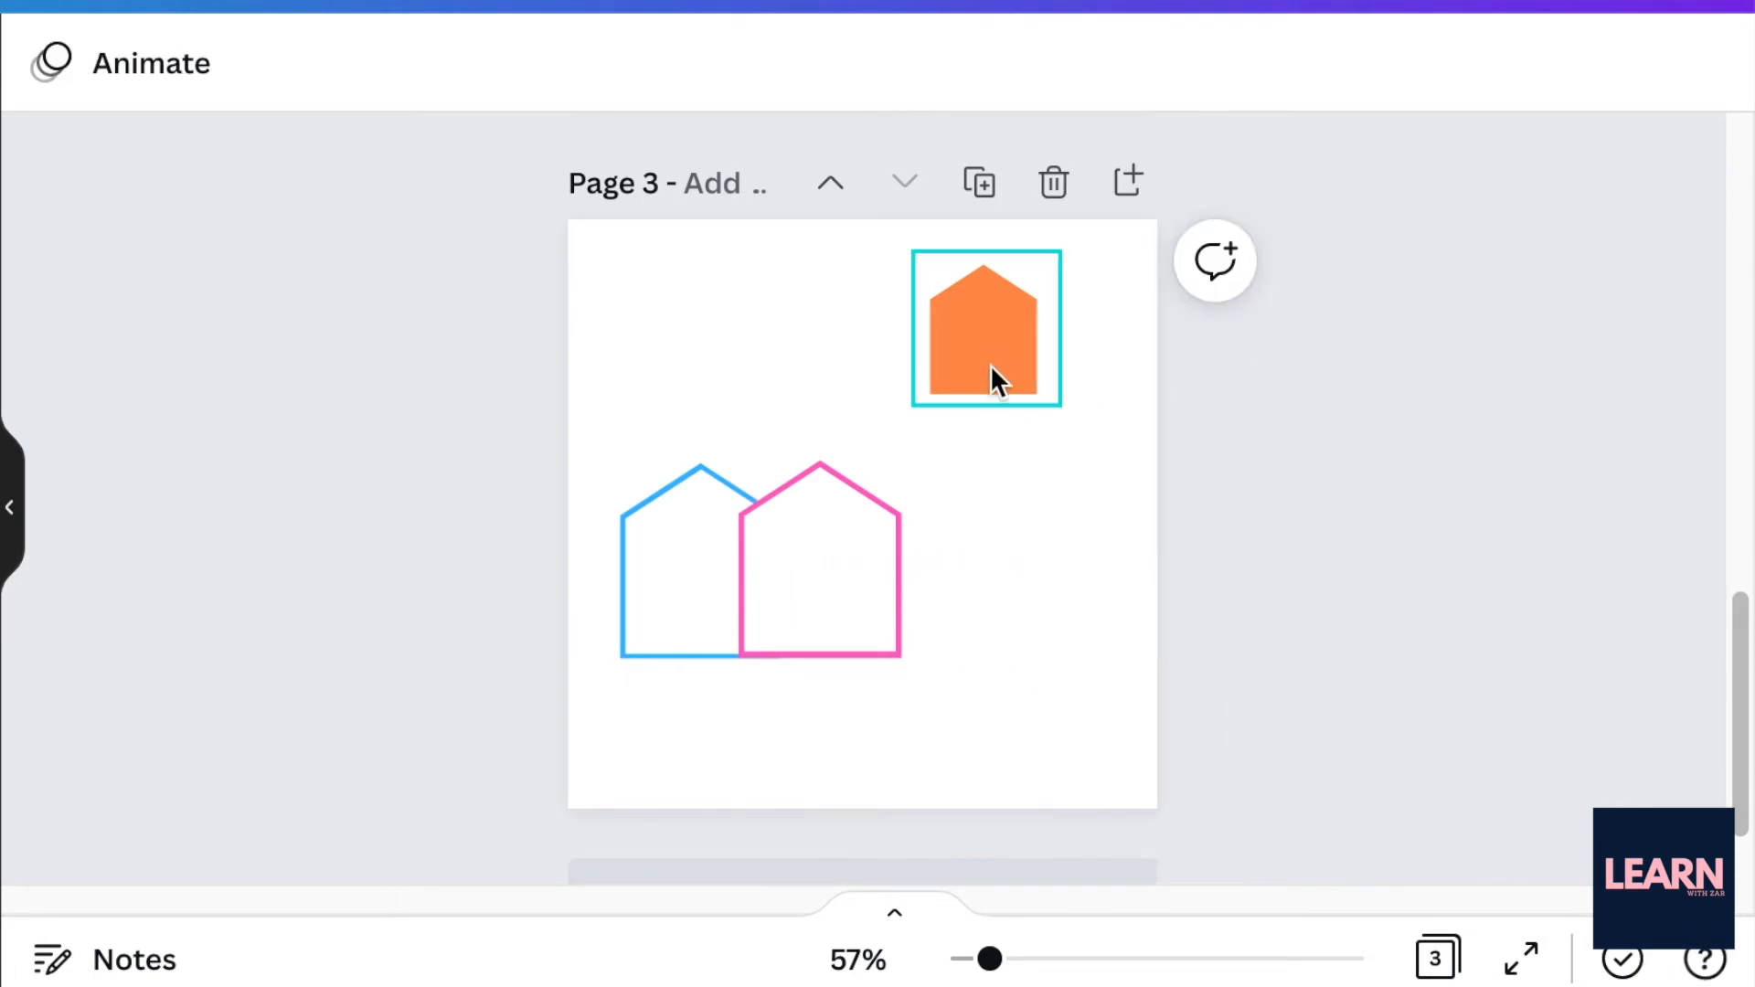
{"action": "left_click_drag", "start_coordinate": [1013, 377], "coordinate": [1018, 398]}
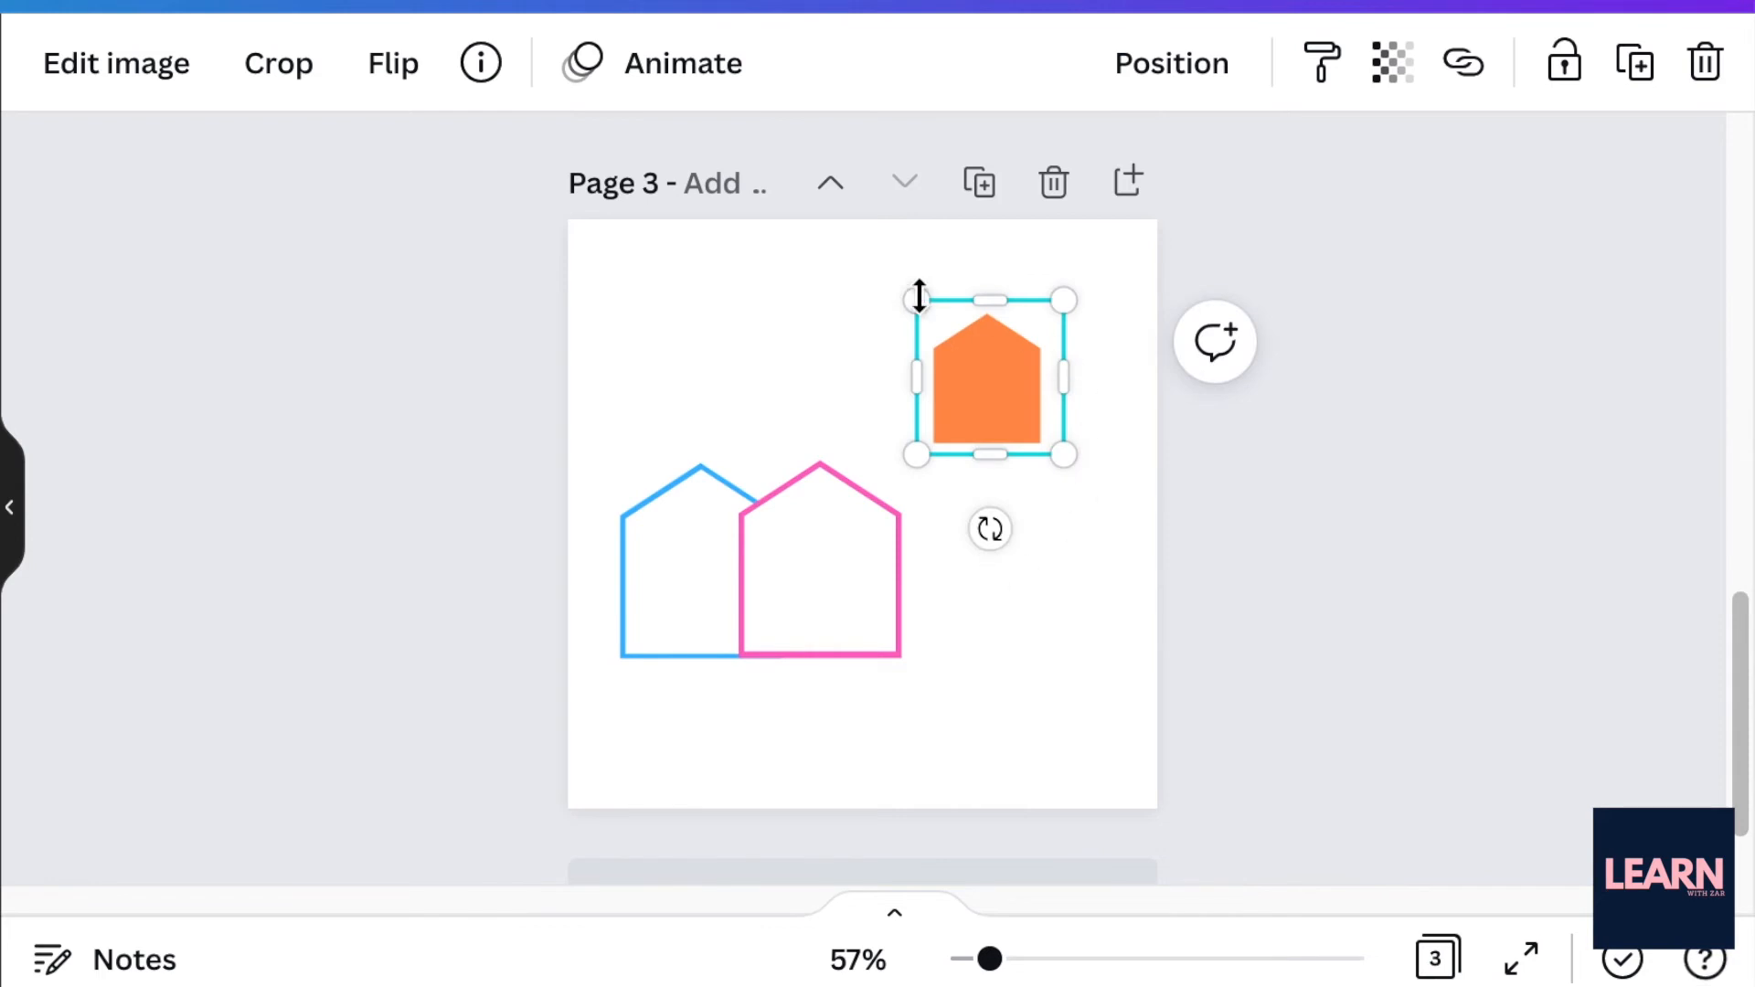
{"action": "double_click", "coordinate": [1056, 356]}
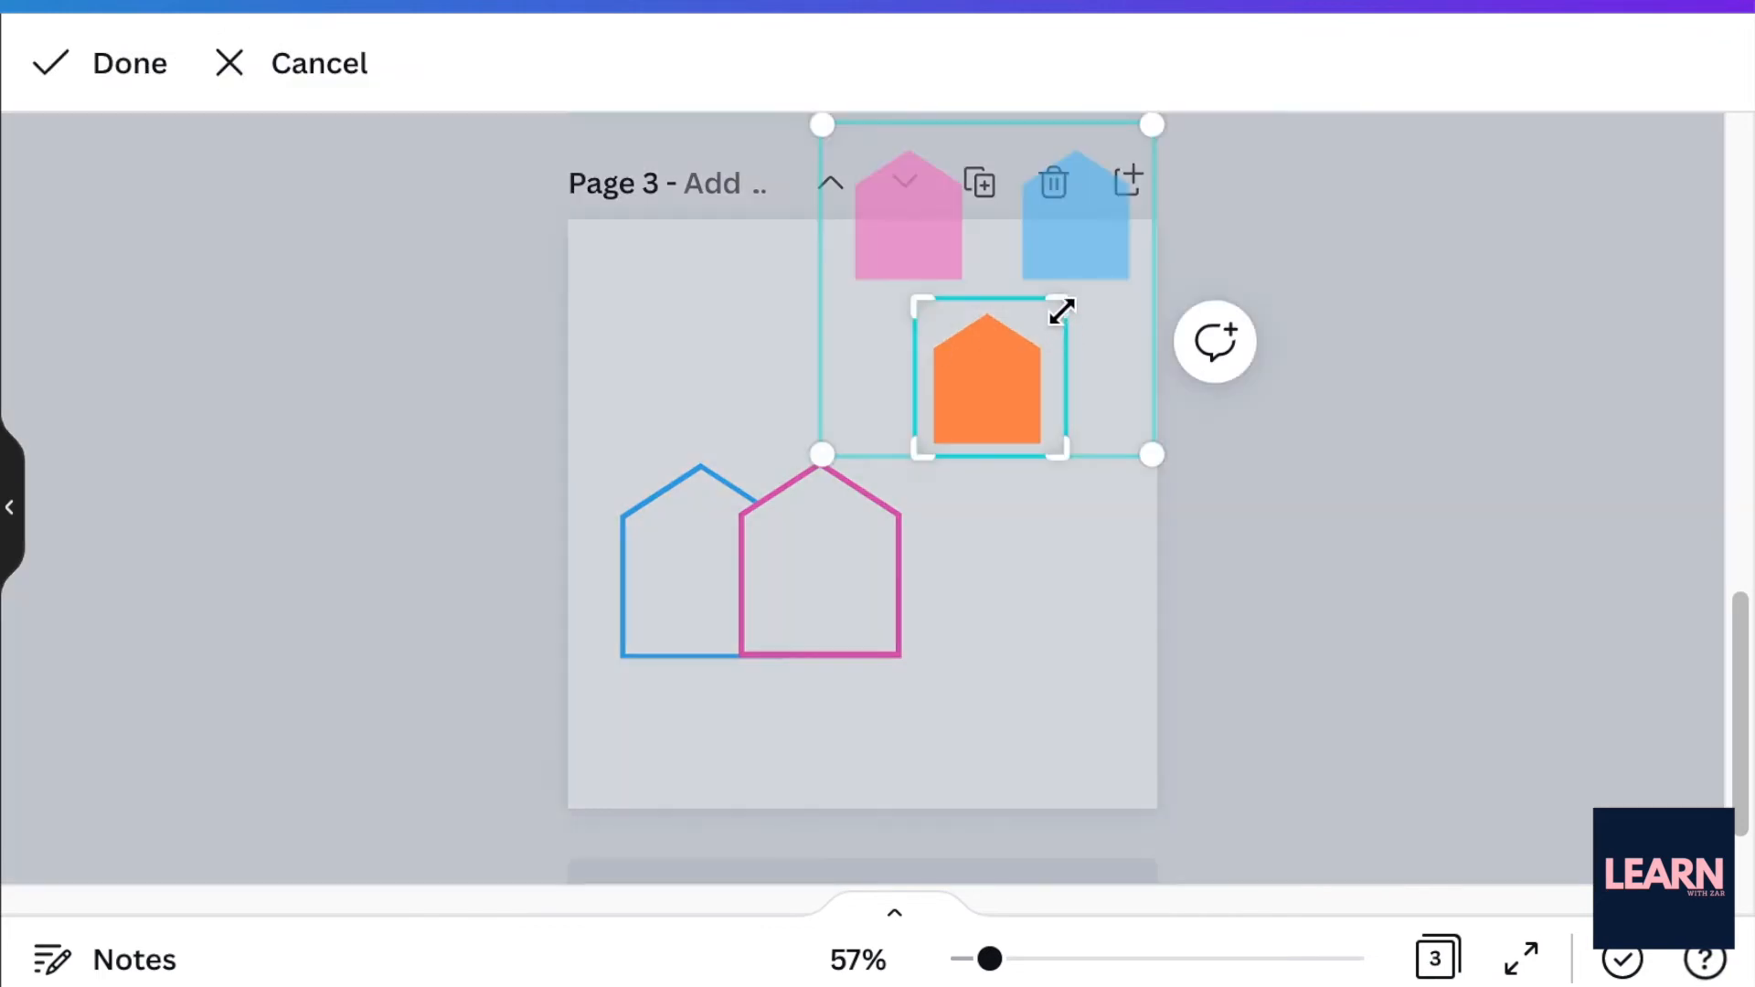
{"action": "left_click_drag", "start_coordinate": [1048, 305], "coordinate": [1045, 307]}
{"action": "left_click_drag", "start_coordinate": [925, 452], "coordinate": [929, 450]}
{"action": "left_click_drag", "start_coordinate": [932, 309], "coordinate": [932, 309]}
{"action": "left_click", "coordinate": [129, 63]}
Step: Enlarge the orange house to match the outlined houses and place it overlapping the right side of the pink one
{"action": "left_click_drag", "start_coordinate": [1046, 446], "coordinate": [1102, 512]}
{"action": "left_click_drag", "start_coordinate": [1043, 437], "coordinate": [953, 584]}
{"action": "left_click_drag", "start_coordinate": [1036, 660], "coordinate": [1038, 655]}
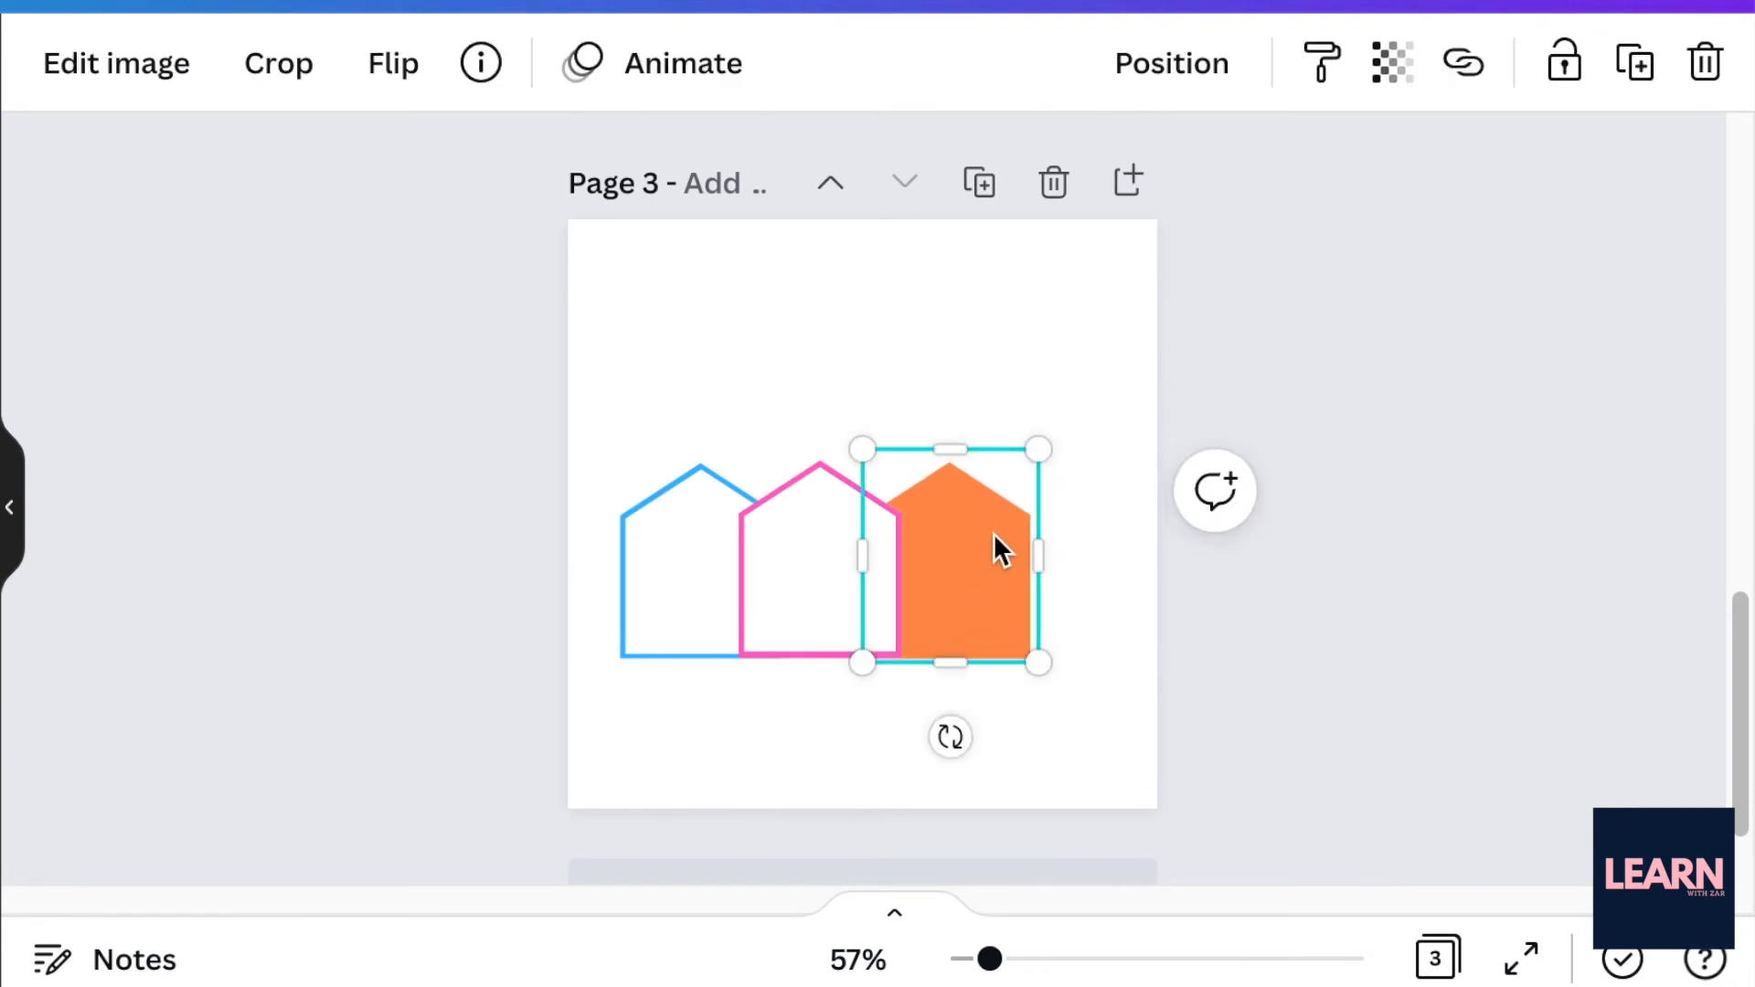
Step: Bring the orange house forward two layers so it sits in front of the pink outlined house
{"action": "left_click", "coordinate": [1177, 73]}
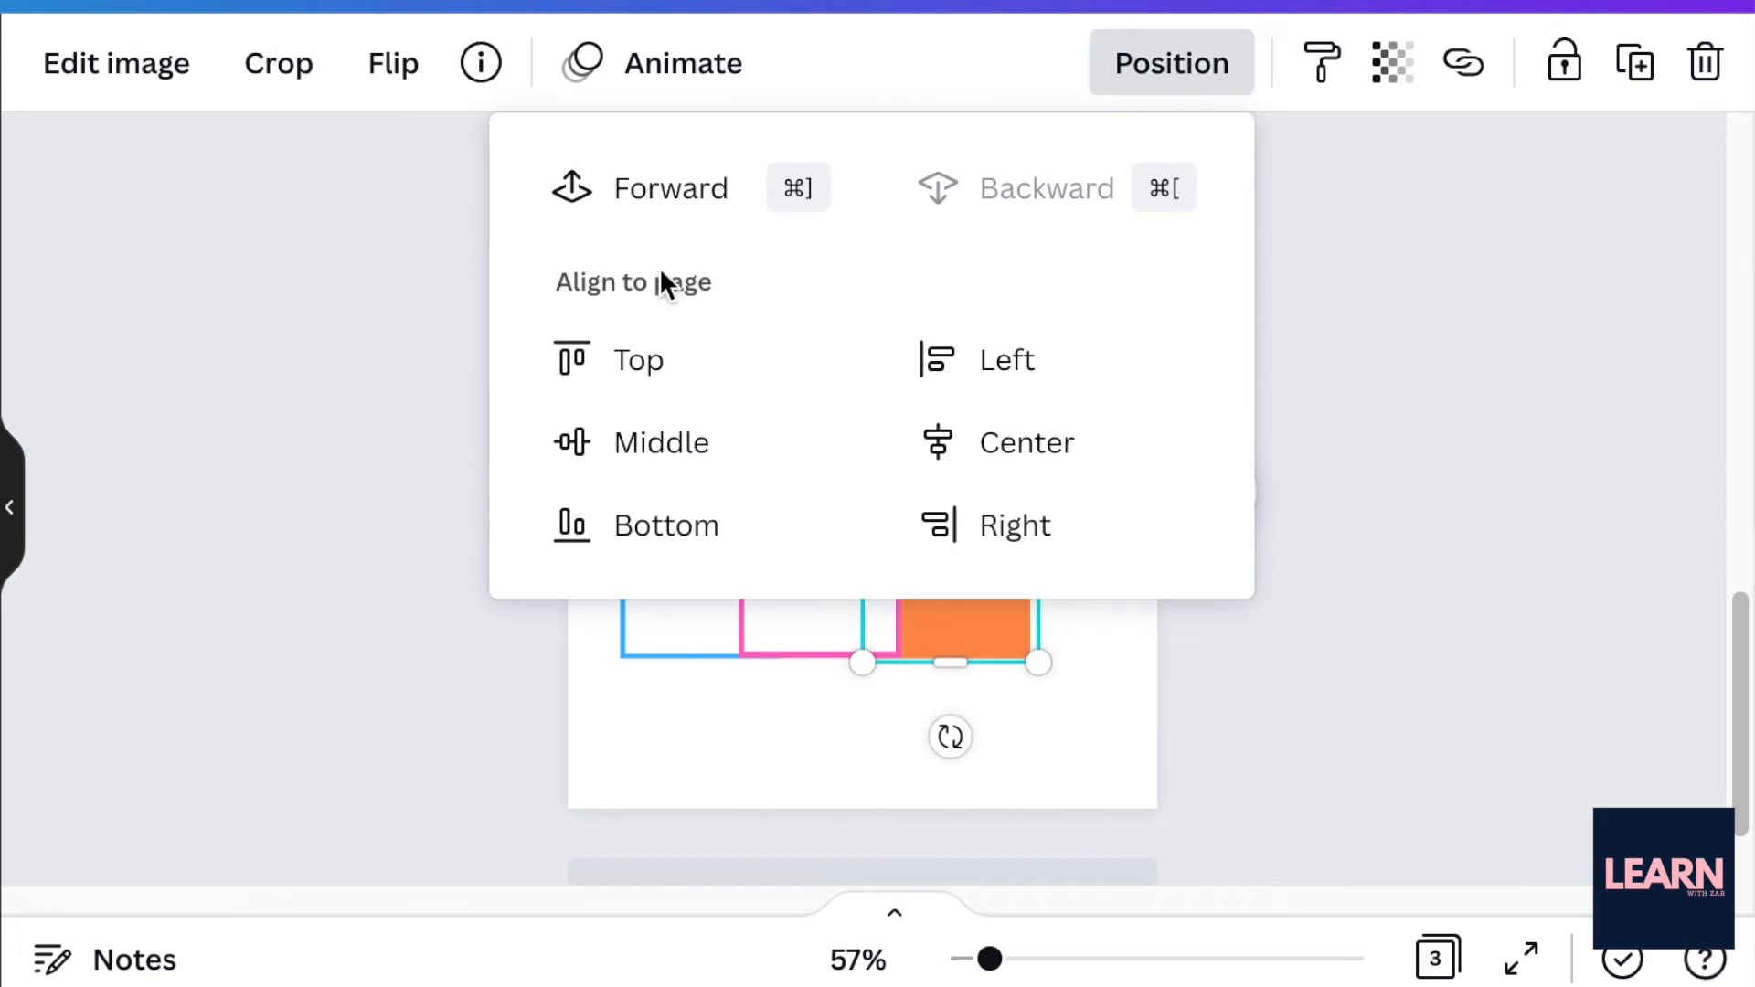
{"action": "left_click", "coordinate": [653, 201]}
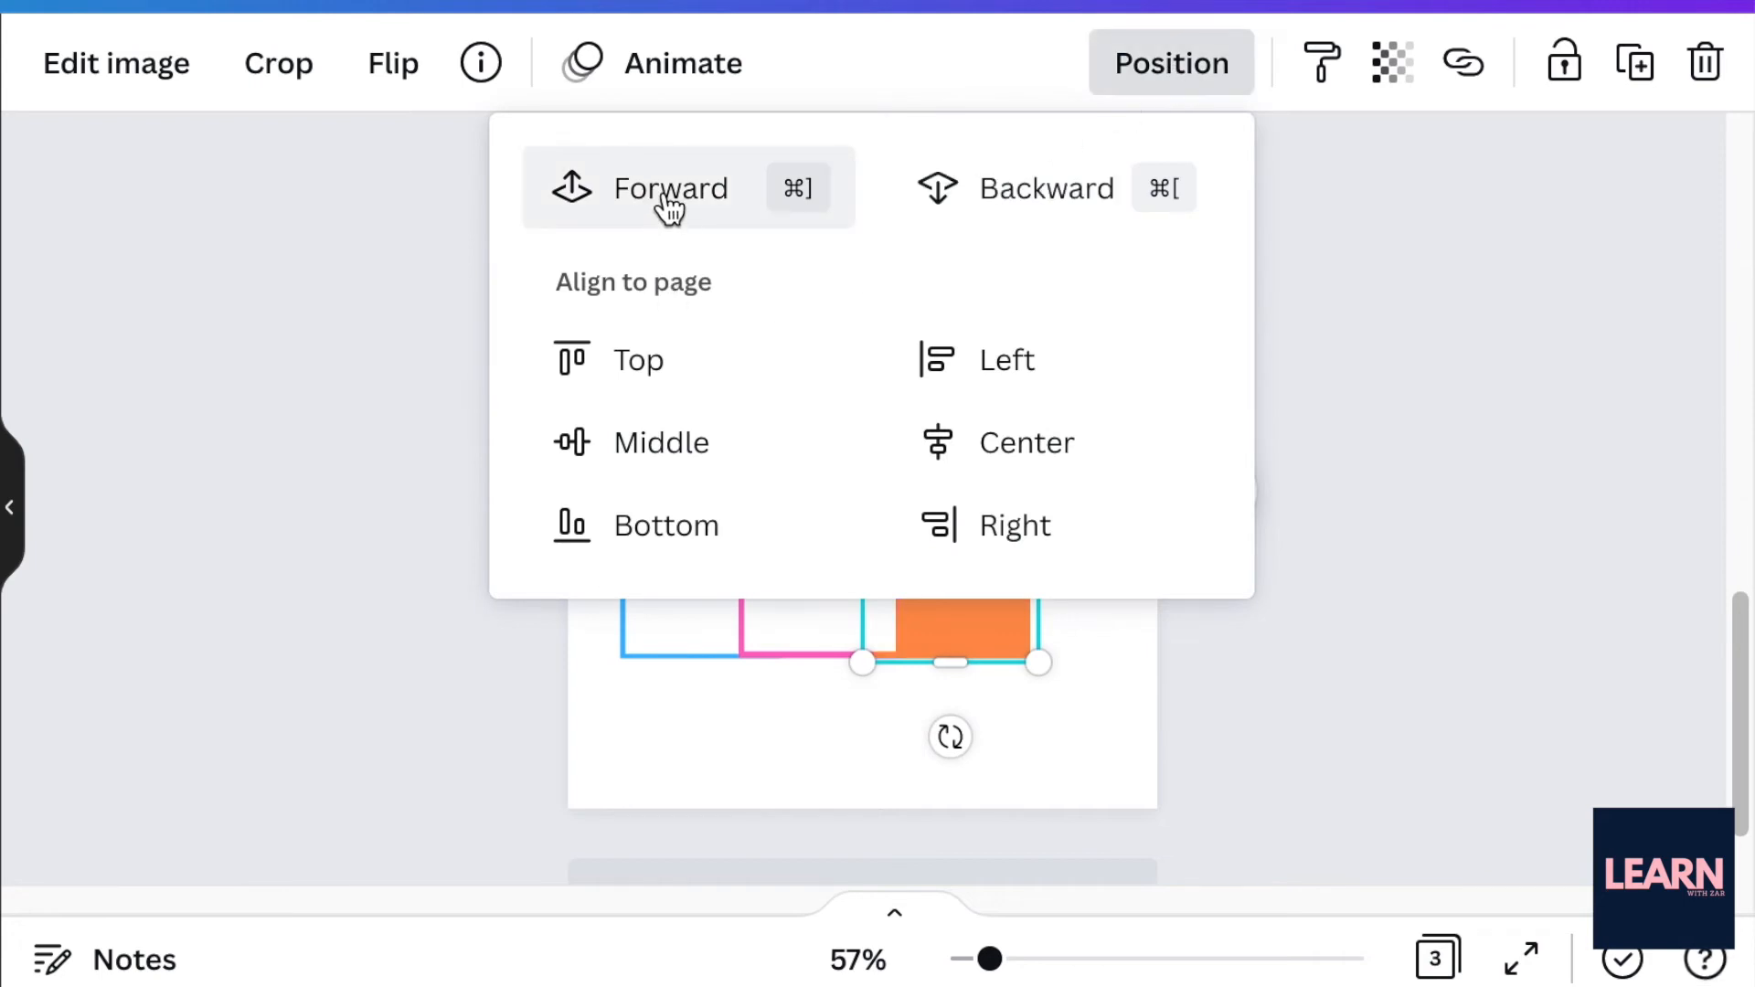
{"action": "left_click", "coordinate": [670, 206]}
{"action": "left_click", "coordinate": [1408, 324]}
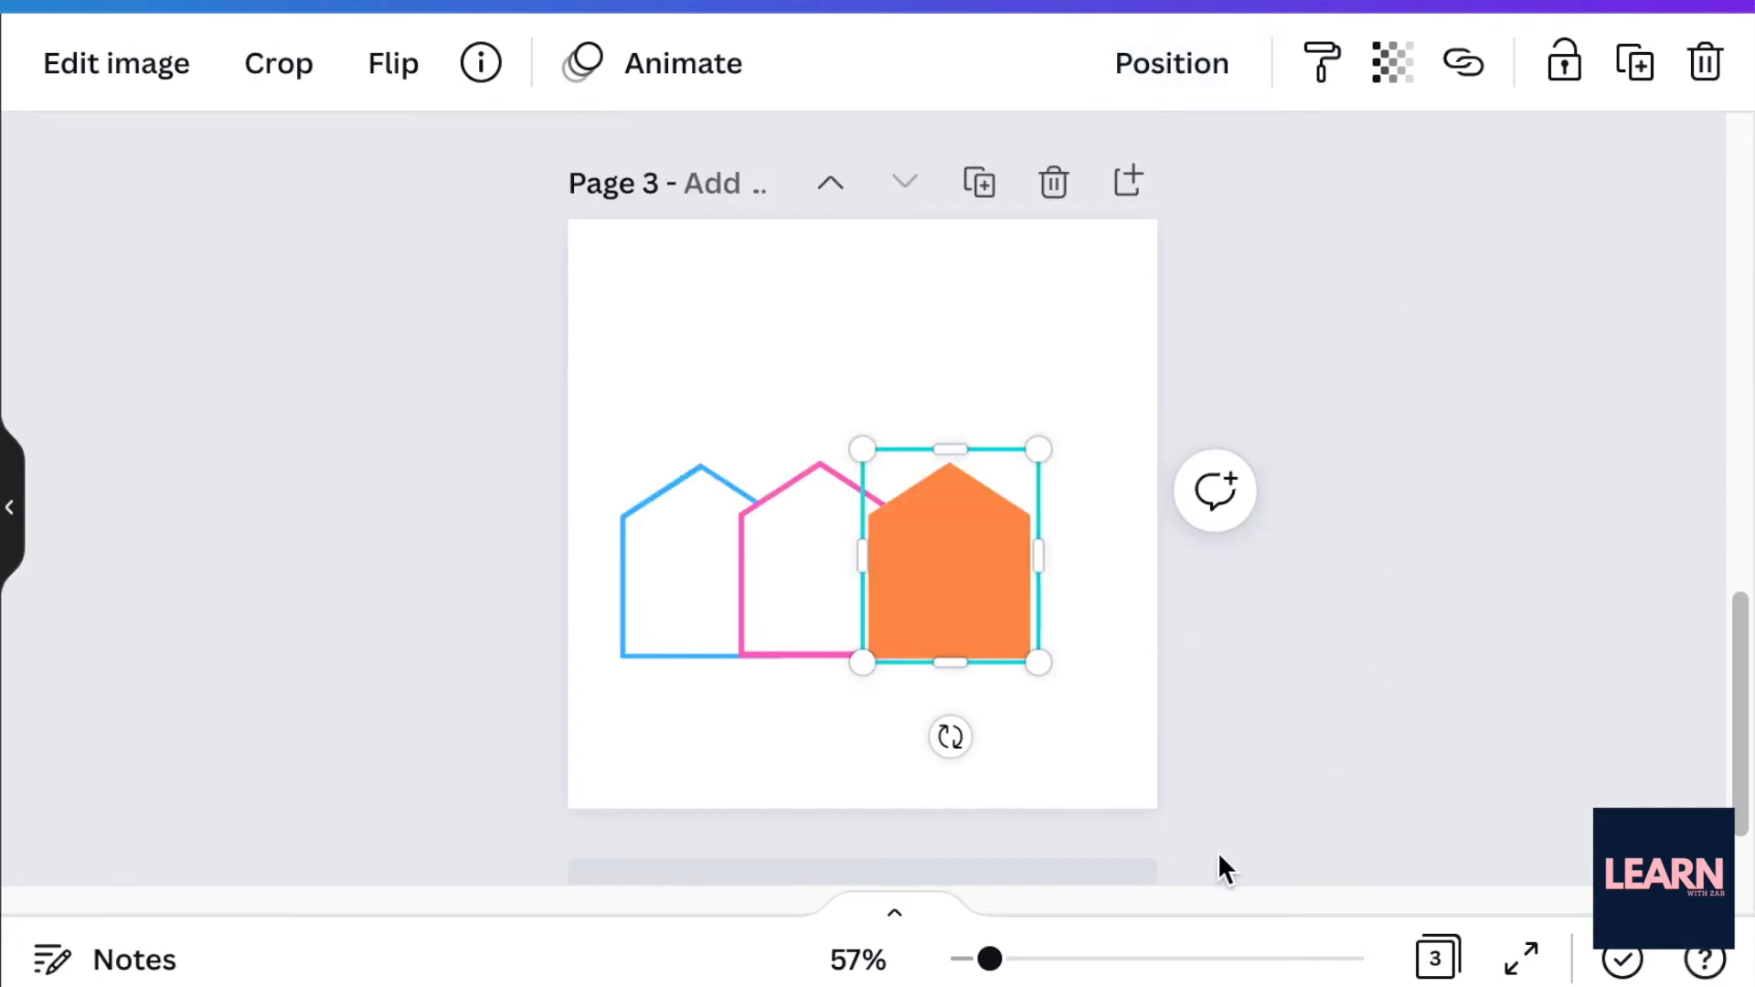
Step: Centre the white house copy over the orange house to leave a thin outline, and group all the outlined houses together
{"action": "left_click", "coordinate": [1120, 722]}
{"action": "left_click_drag", "start_coordinate": [1101, 737], "coordinate": [930, 614]}
{"action": "left_click", "coordinate": [1324, 713]}
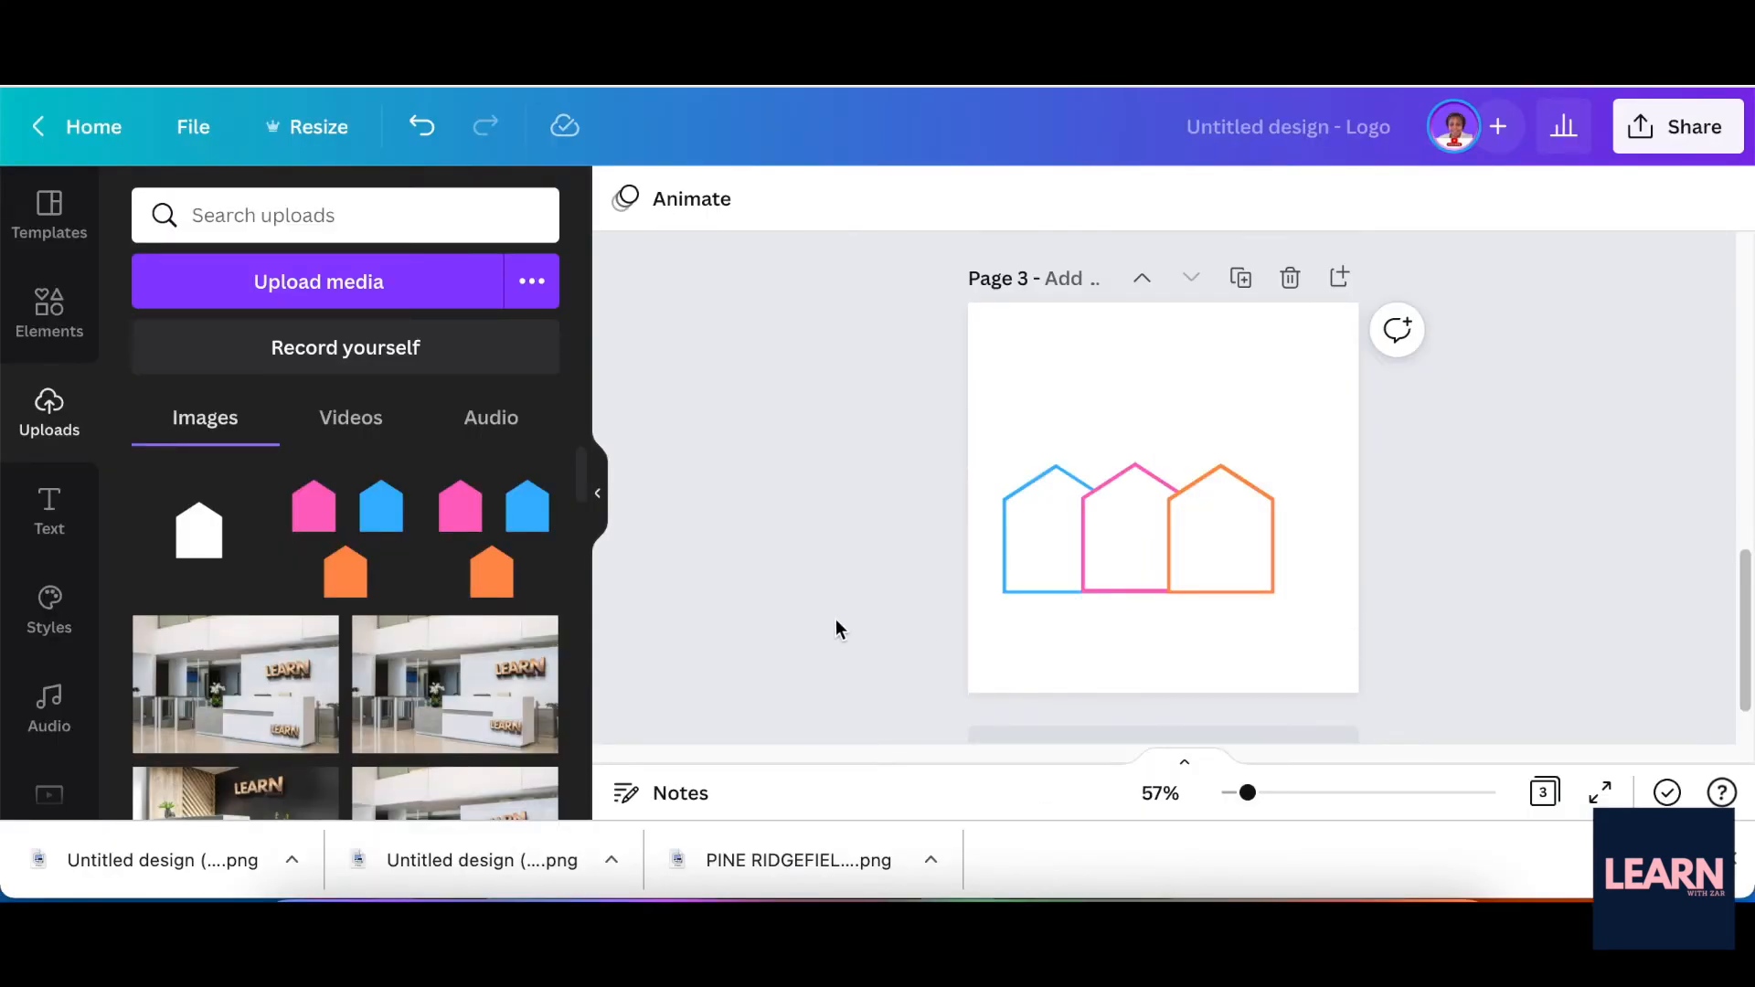
{"action": "left_click_drag", "start_coordinate": [1292, 574], "coordinate": [1399, 565]}
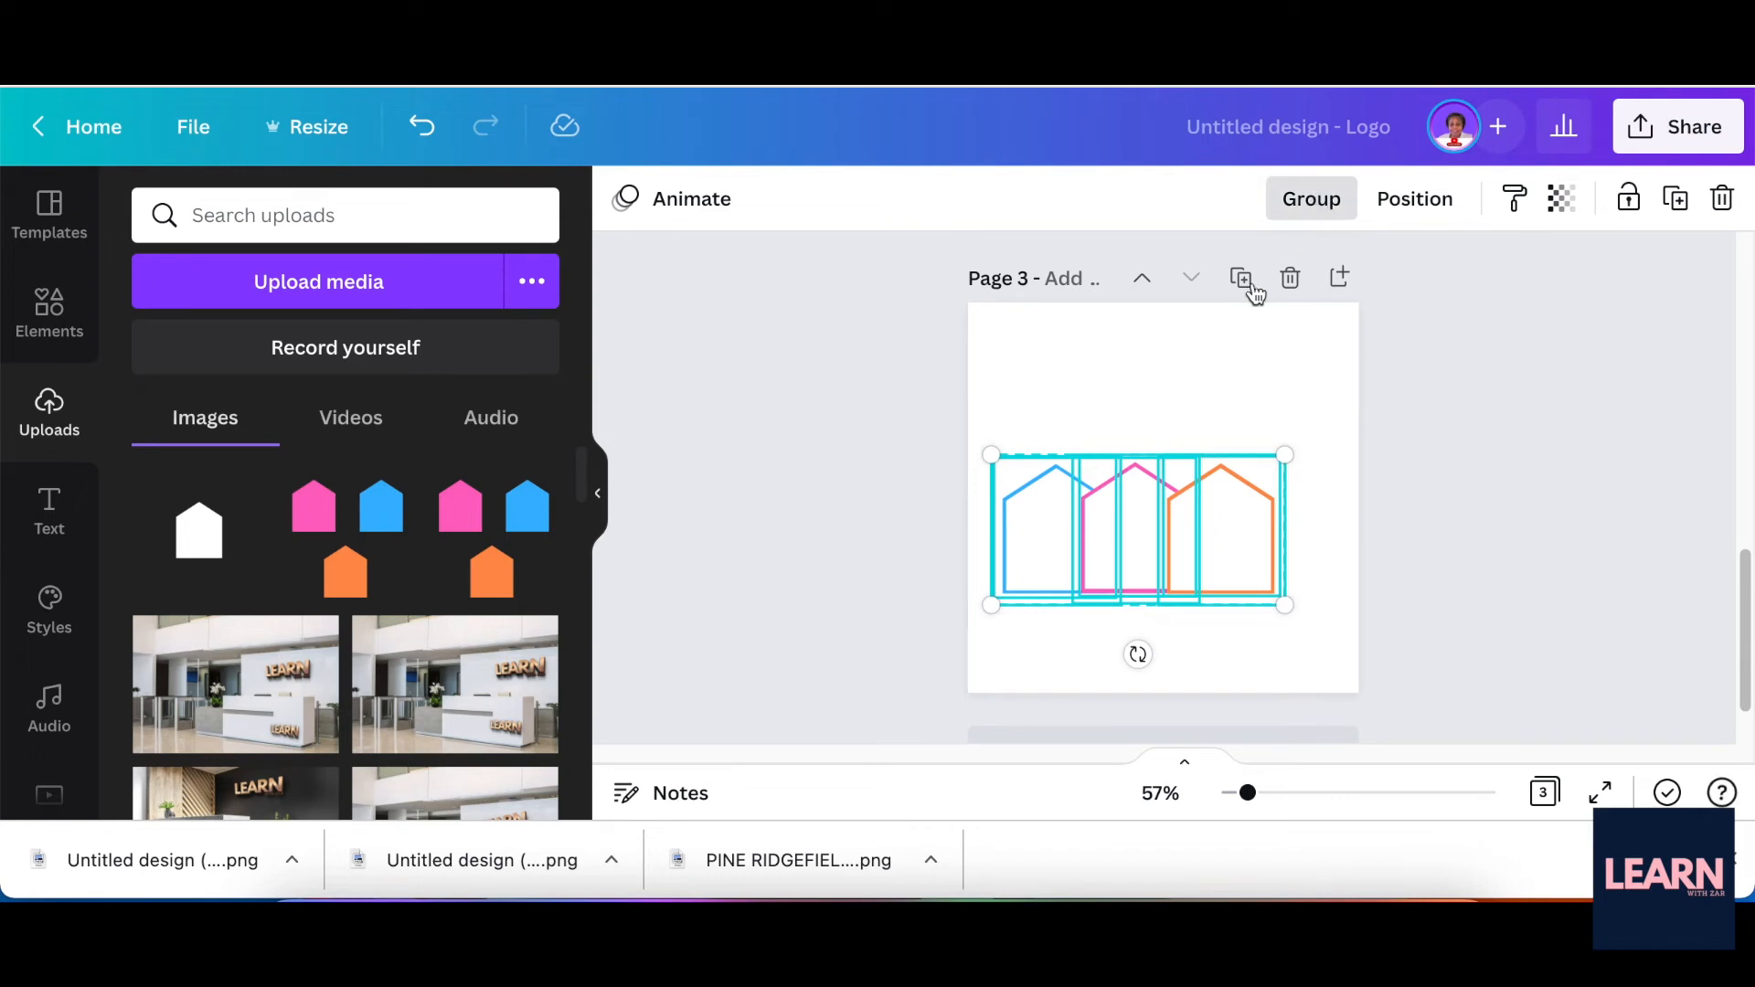
{"action": "key", "text": "ctrl+g"}
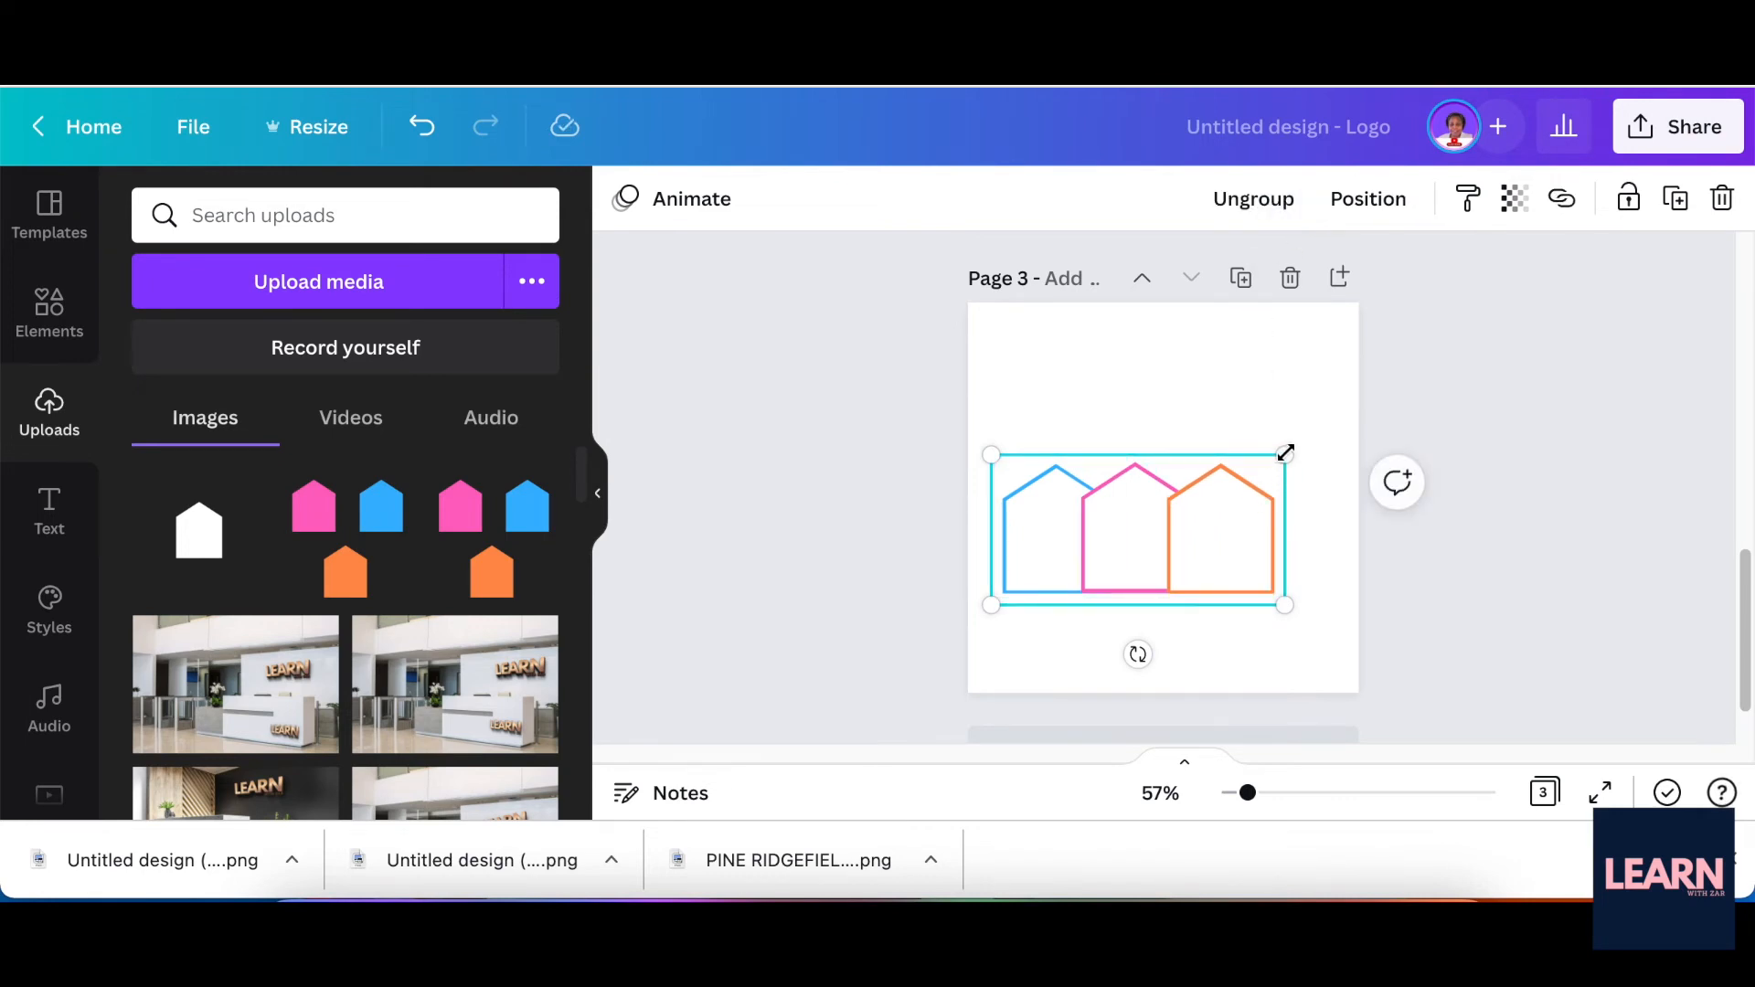
Step: Enlarge the grouped outlined houses to about 431 × 220 and move them to the middle of the page
{"action": "left_click_drag", "start_coordinate": [1295, 443], "coordinate": [1324, 420]}
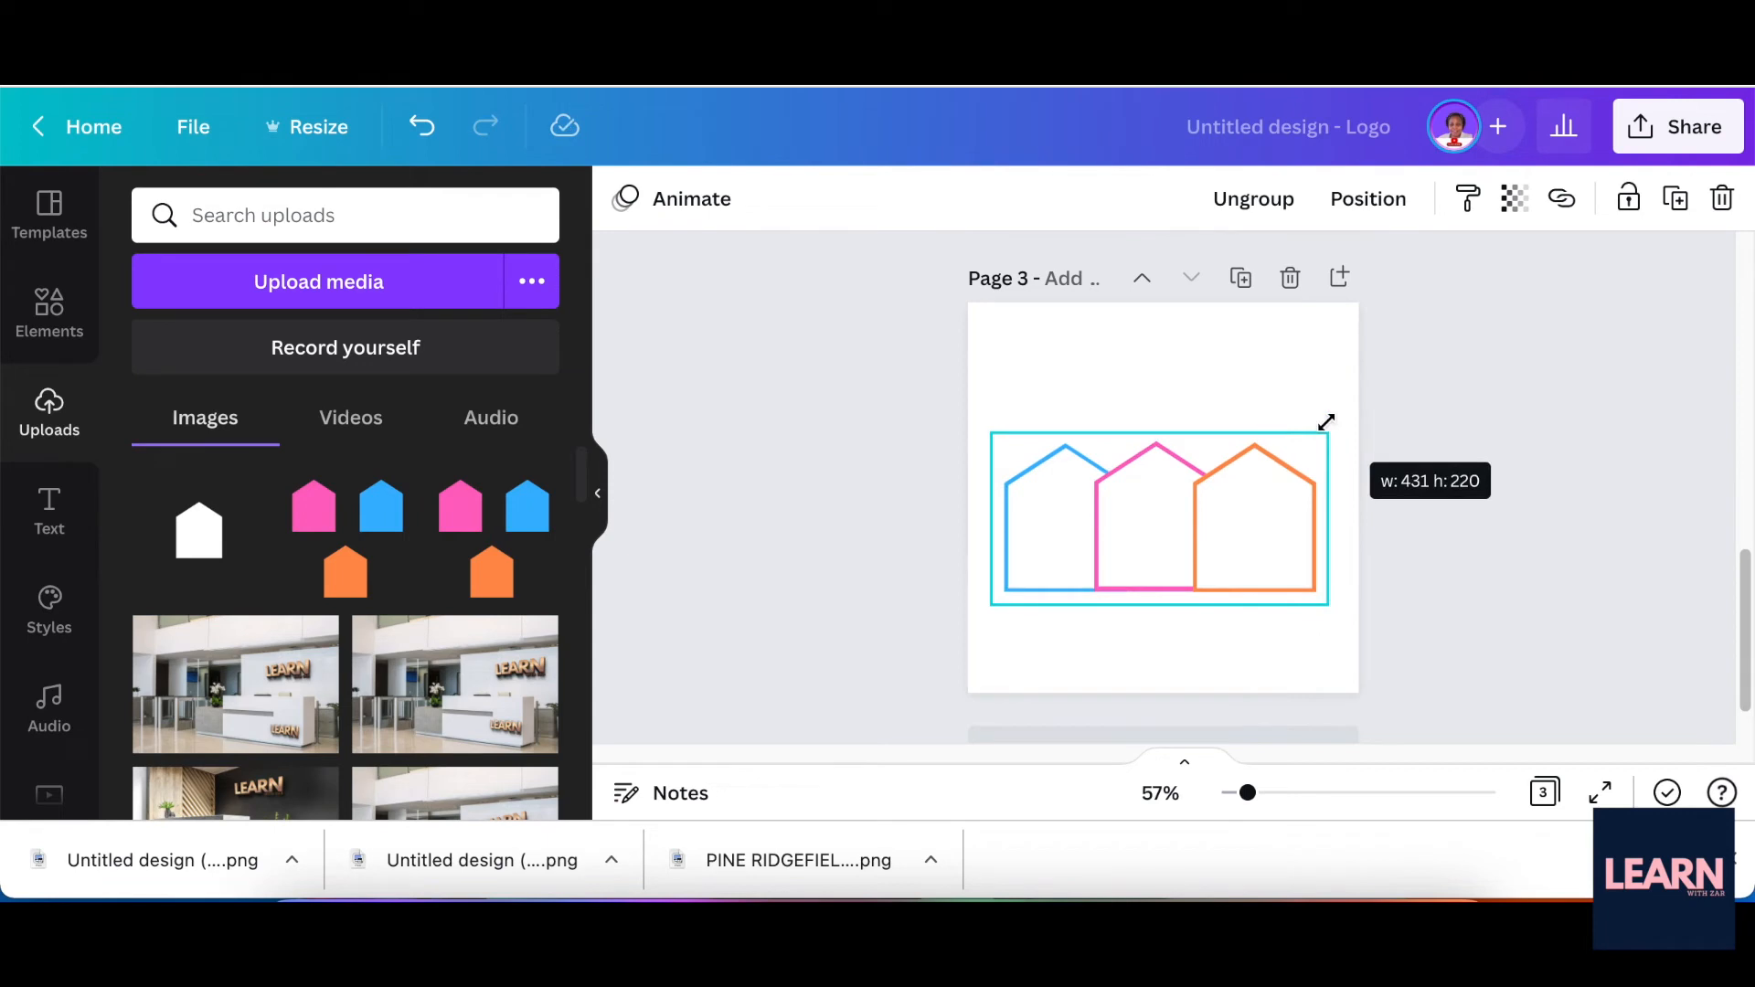
{"action": "left_click", "coordinate": [1399, 612]}
{"action": "left_click_drag", "start_coordinate": [1240, 569], "coordinate": [1235, 554]}
{"action": "left_click", "coordinate": [1504, 481]}
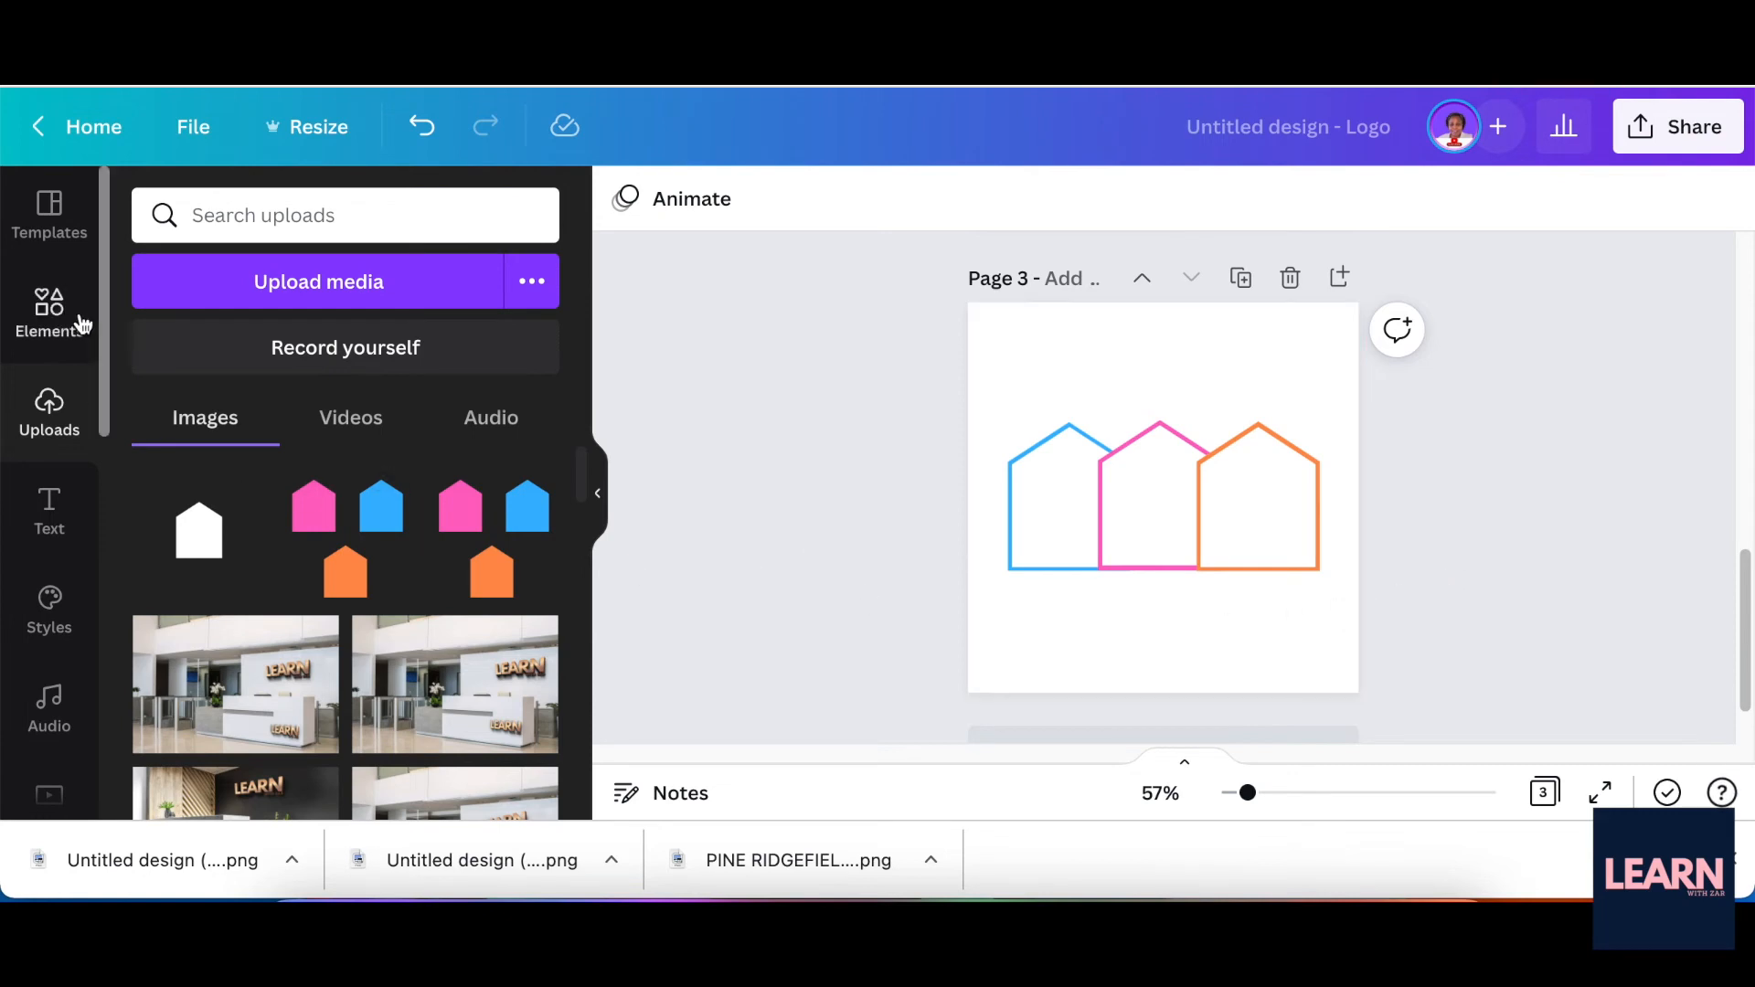
Step: Add the window graphic as a small window in the blue house and recolour it with orange panes and a pink frame
{"action": "left_click", "coordinate": [52, 315]}
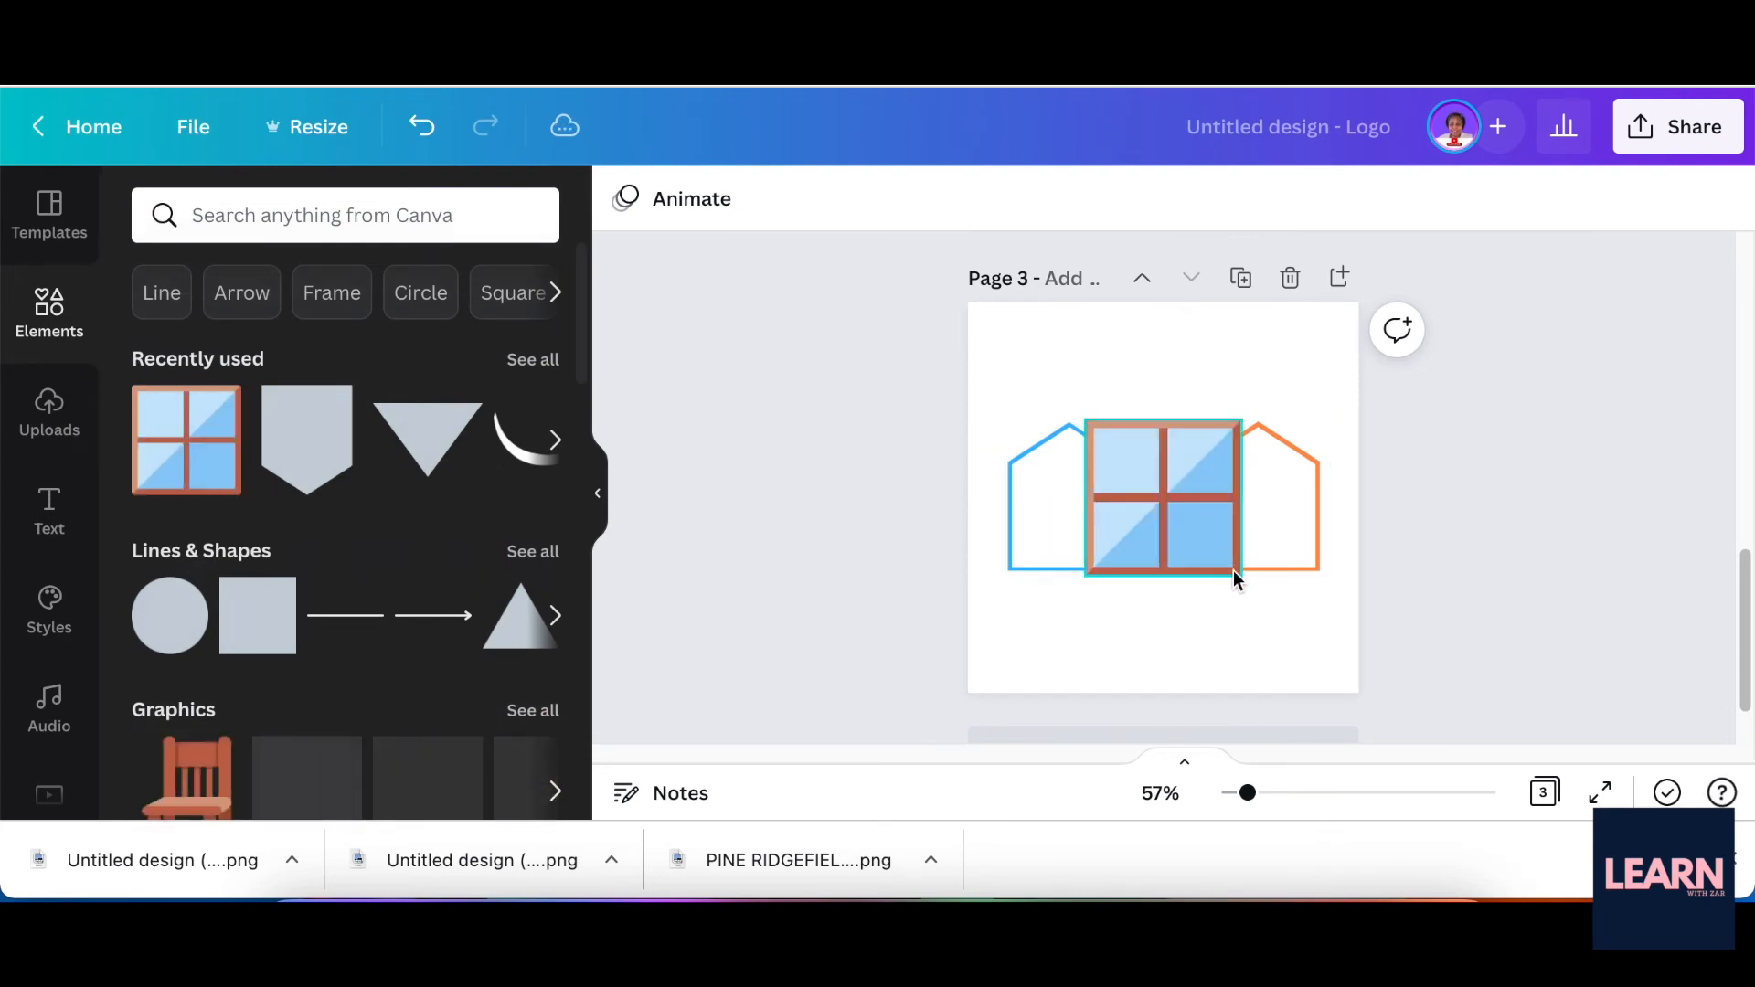
{"action": "left_click", "coordinate": [1234, 569]}
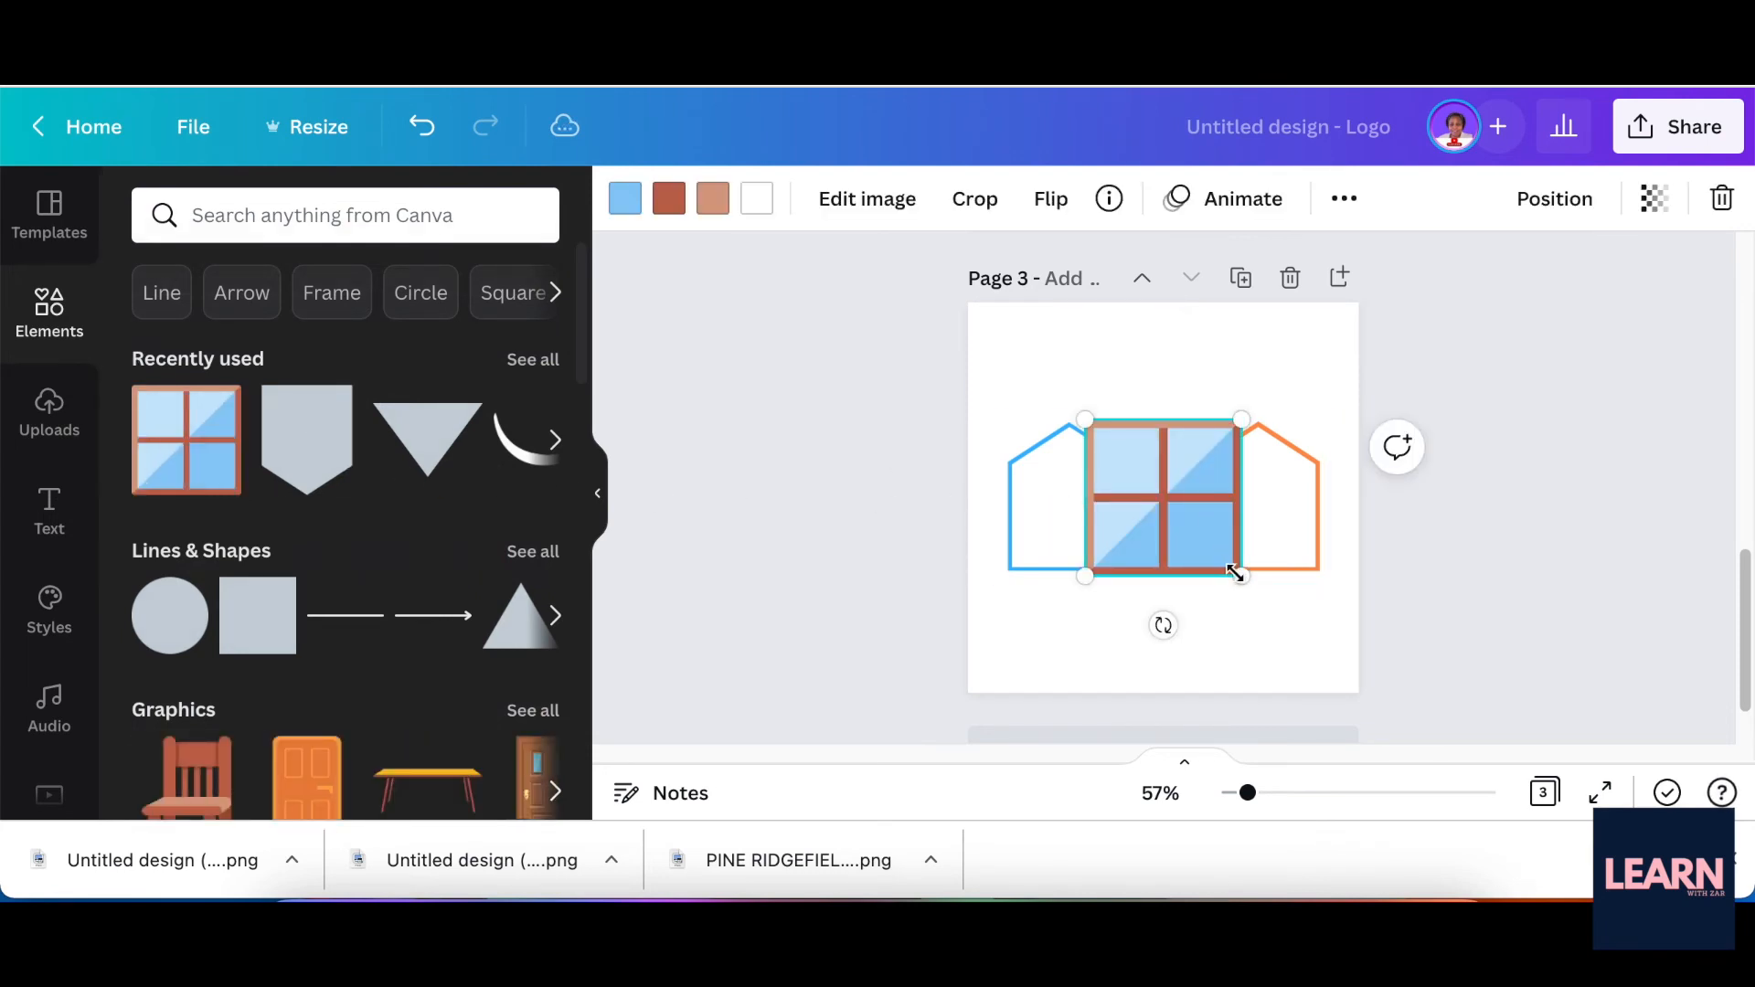
{"action": "left_click_drag", "start_coordinate": [1240, 573], "coordinate": [1051, 511]}
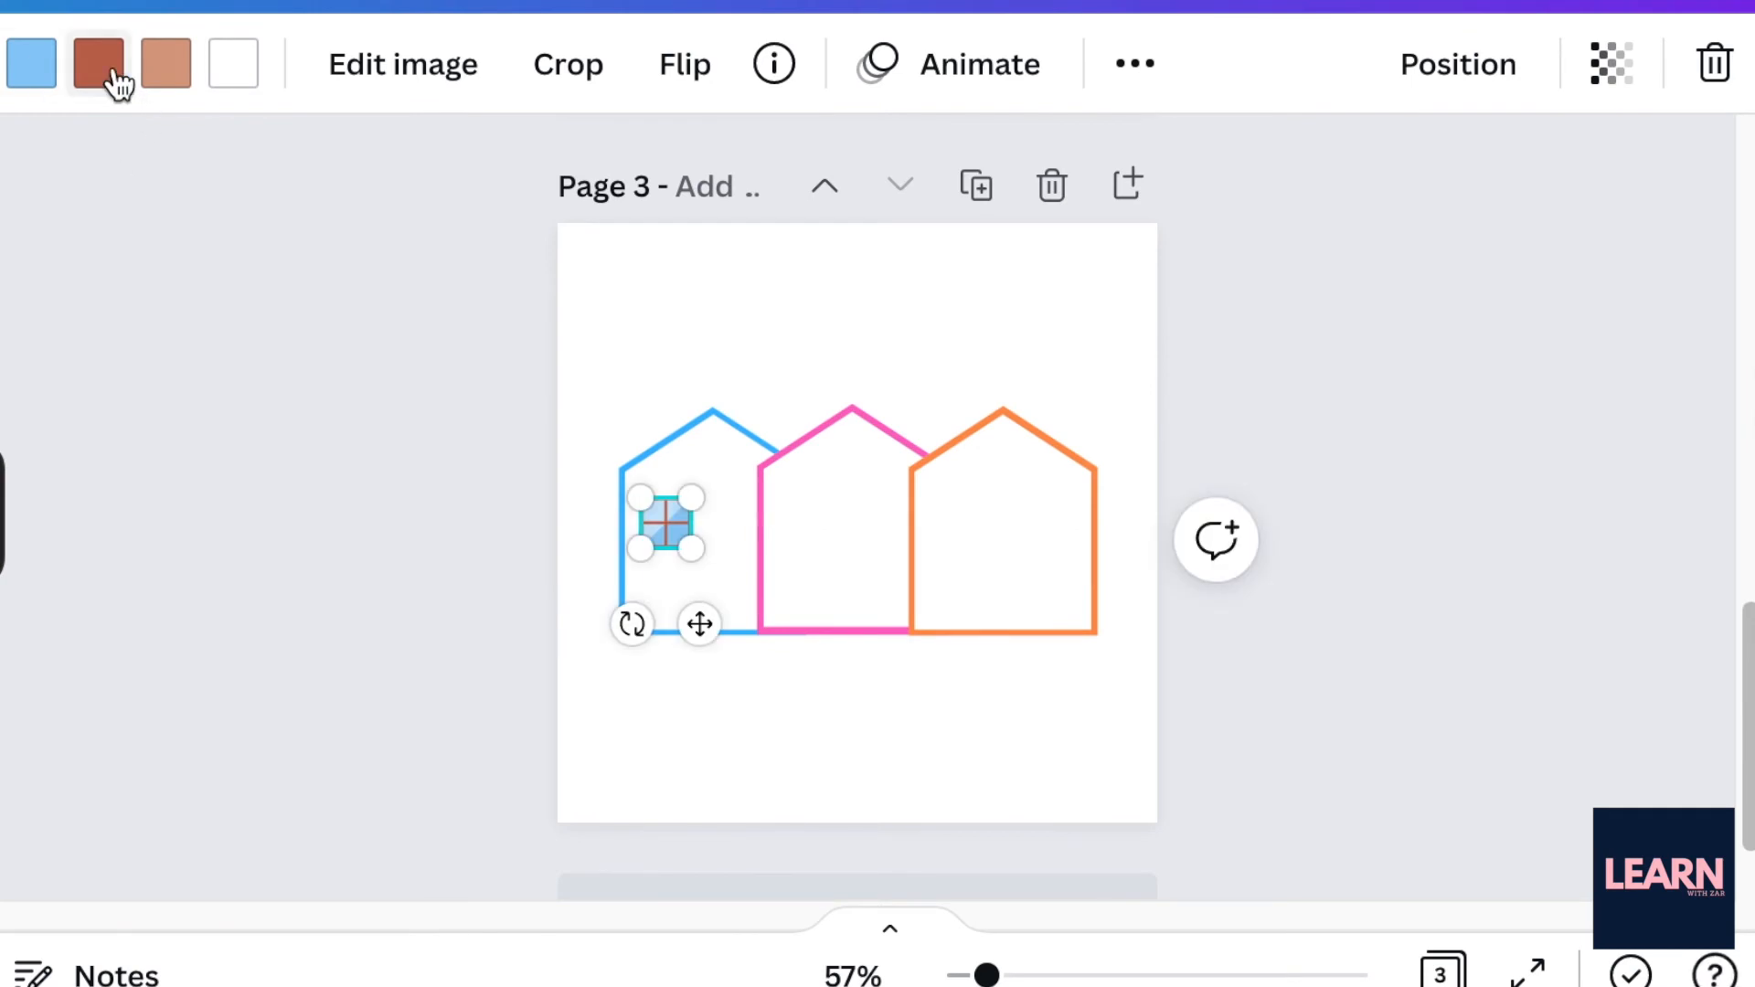
{"action": "left_click", "coordinate": [2, 156]}
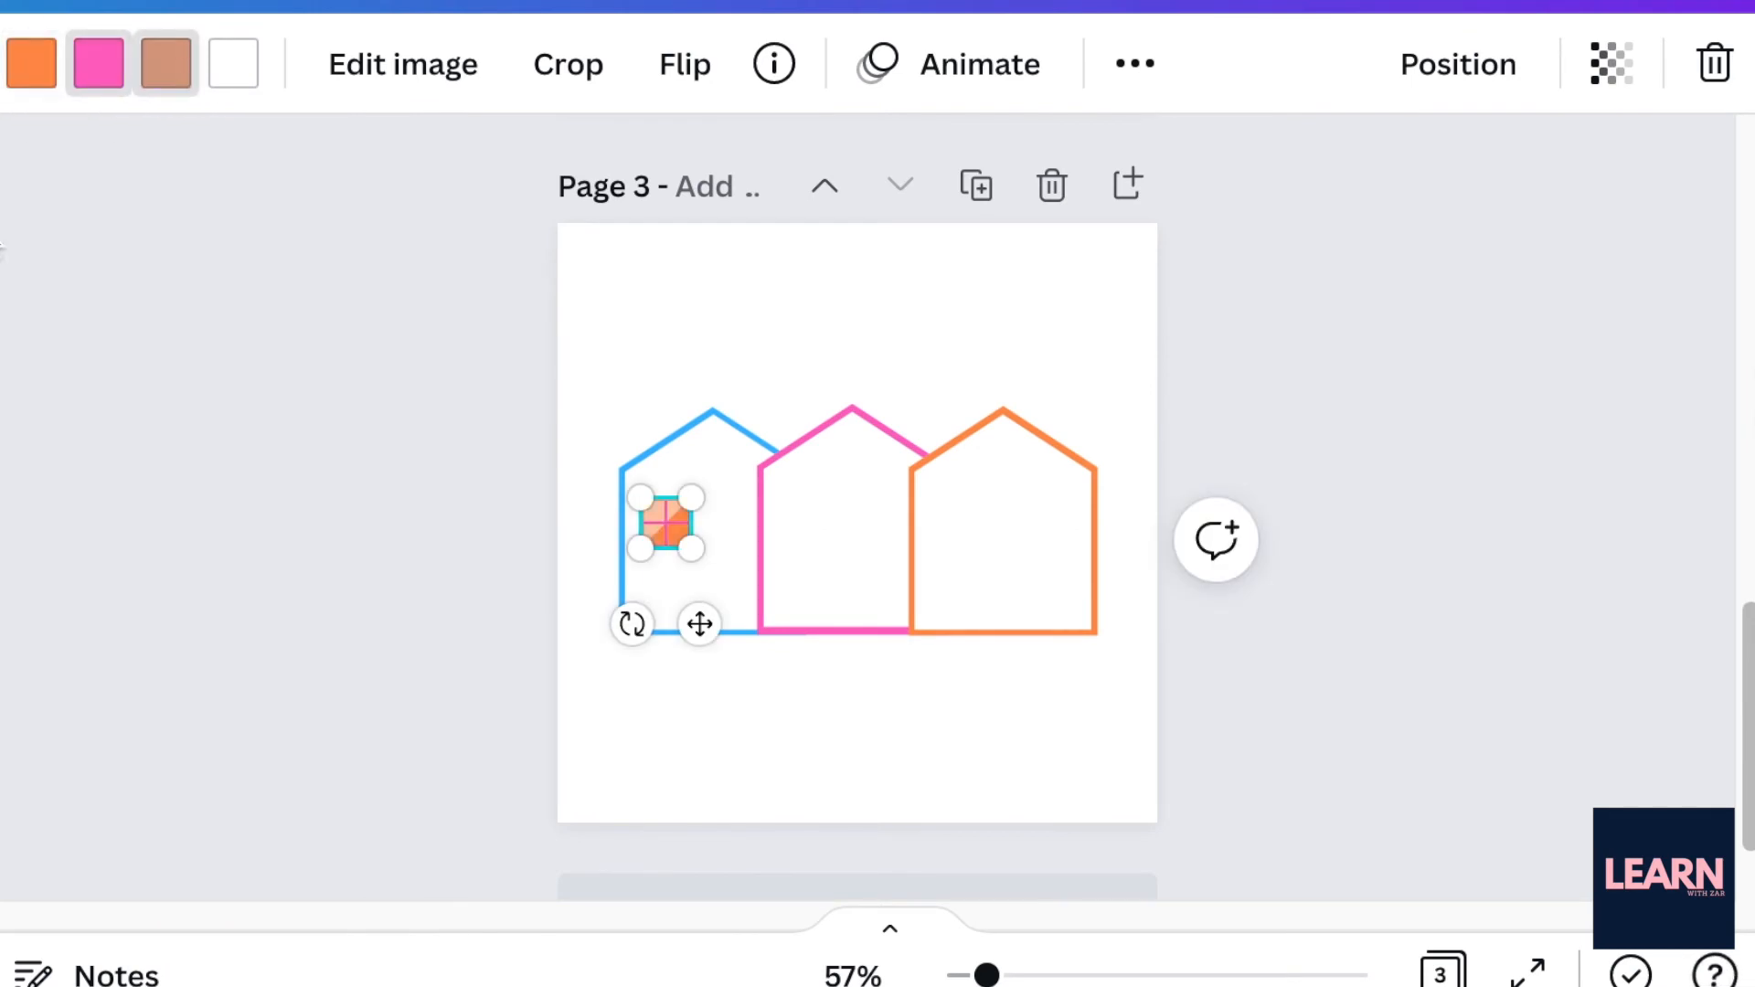
{"action": "left_click", "coordinate": [404, 430]}
Step: Duplicate the window into the pink outlined house and recolour the copy's panes blue
{"action": "left_click", "coordinate": [665, 523]}
{"action": "key", "text": "ctrl+d"}
{"action": "left_click_drag", "start_coordinate": [699, 622], "coordinate": [834, 627]}
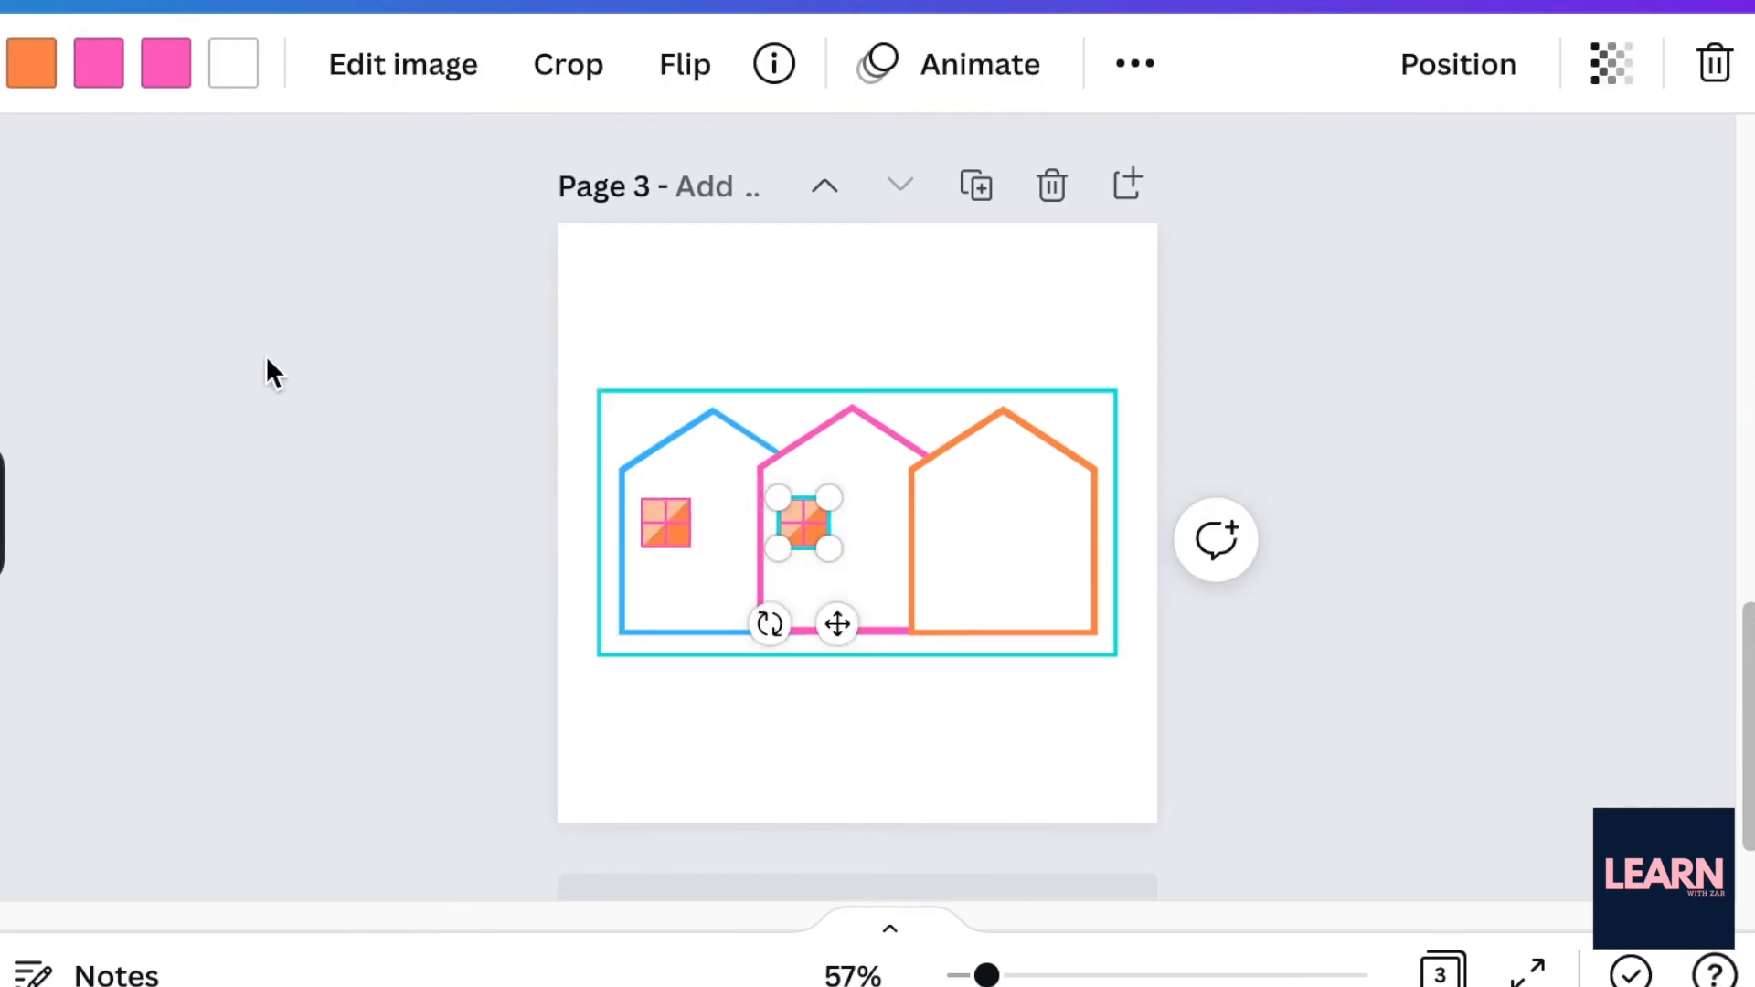
{"action": "left_click", "coordinate": [2, 156]}
{"action": "left_click", "coordinate": [235, 505]}
Step: Duplicate the blue house's window into the orange house and recolour the copy's frame blue, keeping orange panes
{"action": "left_click", "coordinate": [666, 523]}
{"action": "key", "text": "ctrl+d"}
{"action": "left_click_drag", "start_coordinate": [700, 622], "coordinate": [992, 629]}
{"action": "left_click", "coordinate": [99, 63]}
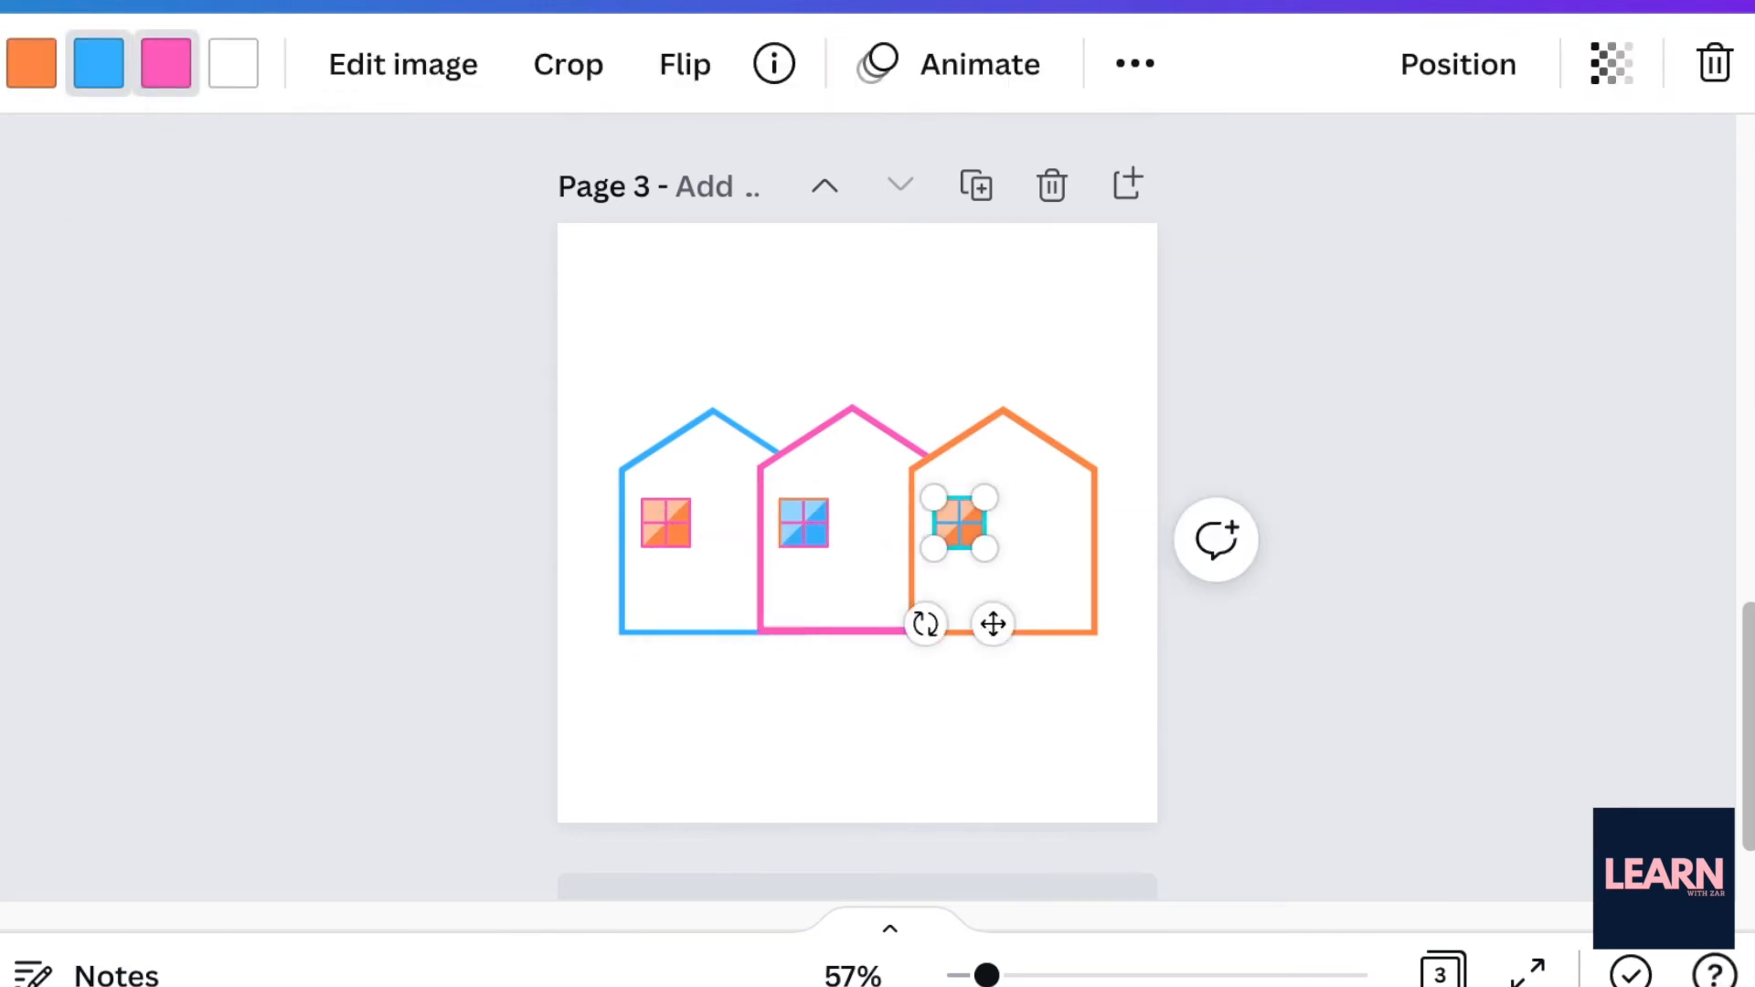
{"action": "left_click", "coordinate": [312, 522]}
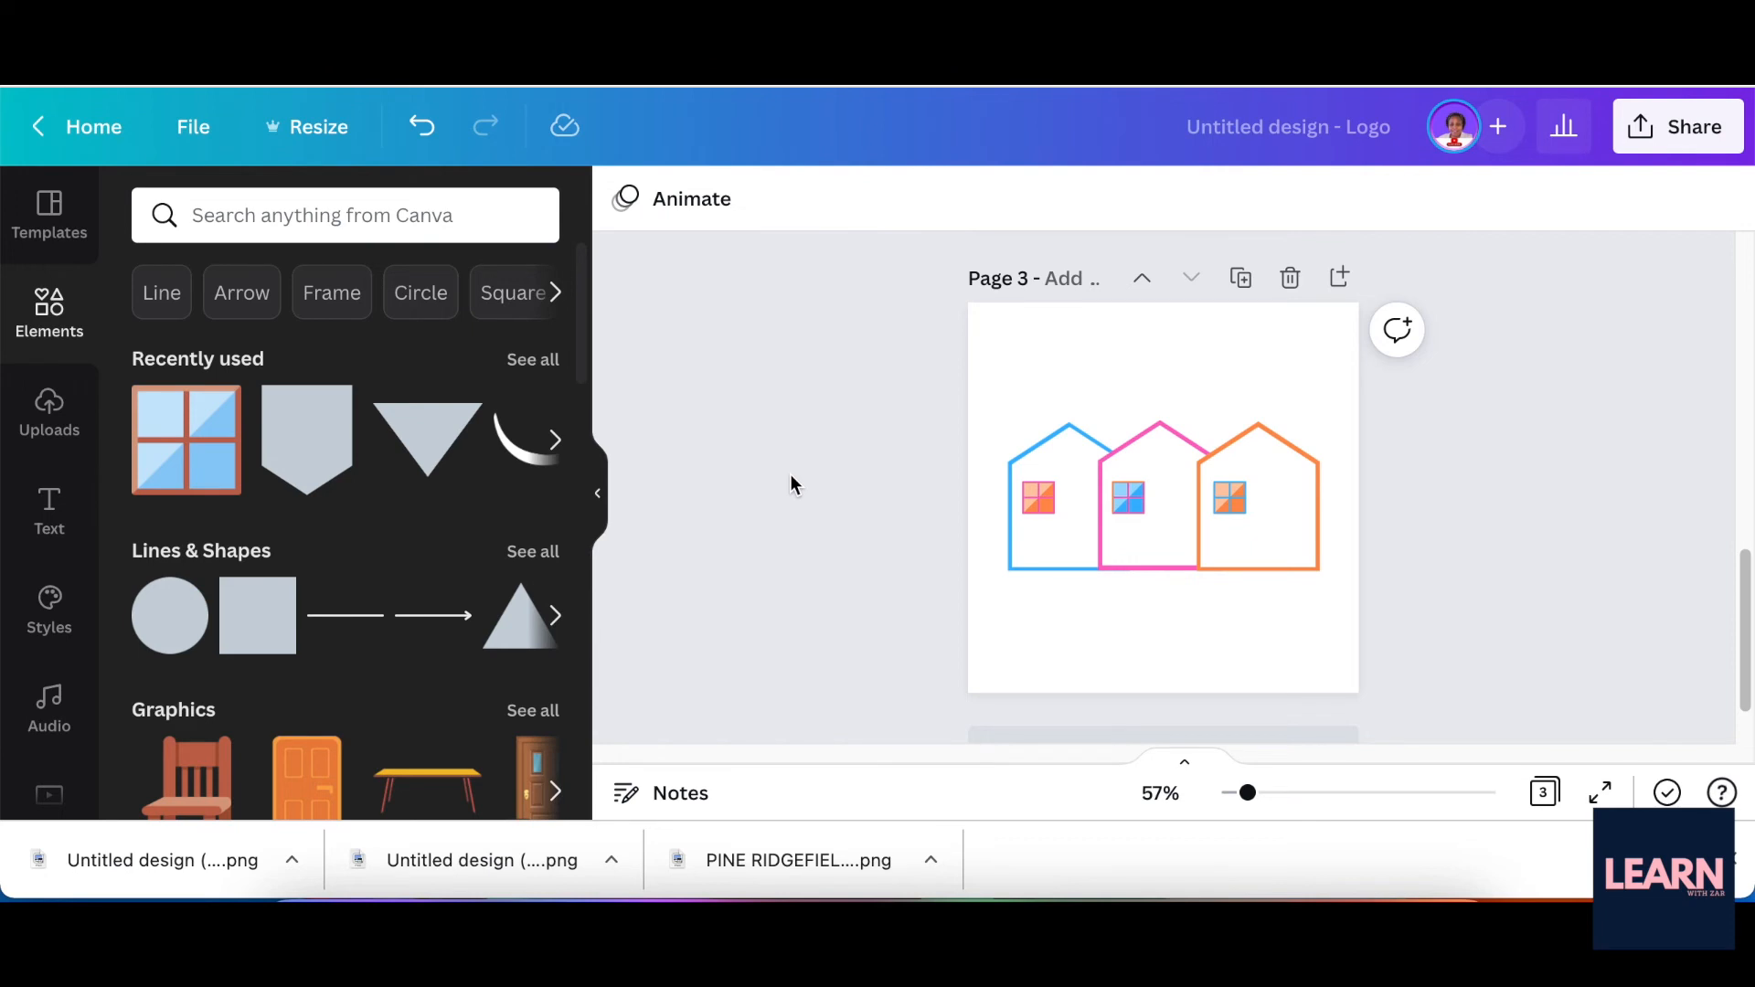
Step: Add a text box beneath the houses in the Sukar font reading "PINE RIDGEWOOD ESTATES"
{"action": "left_click", "coordinate": [50, 509]}
{"action": "key", "text": "t"}
{"action": "left_click_drag", "start_coordinate": [1180, 553], "coordinate": [1185, 682]}
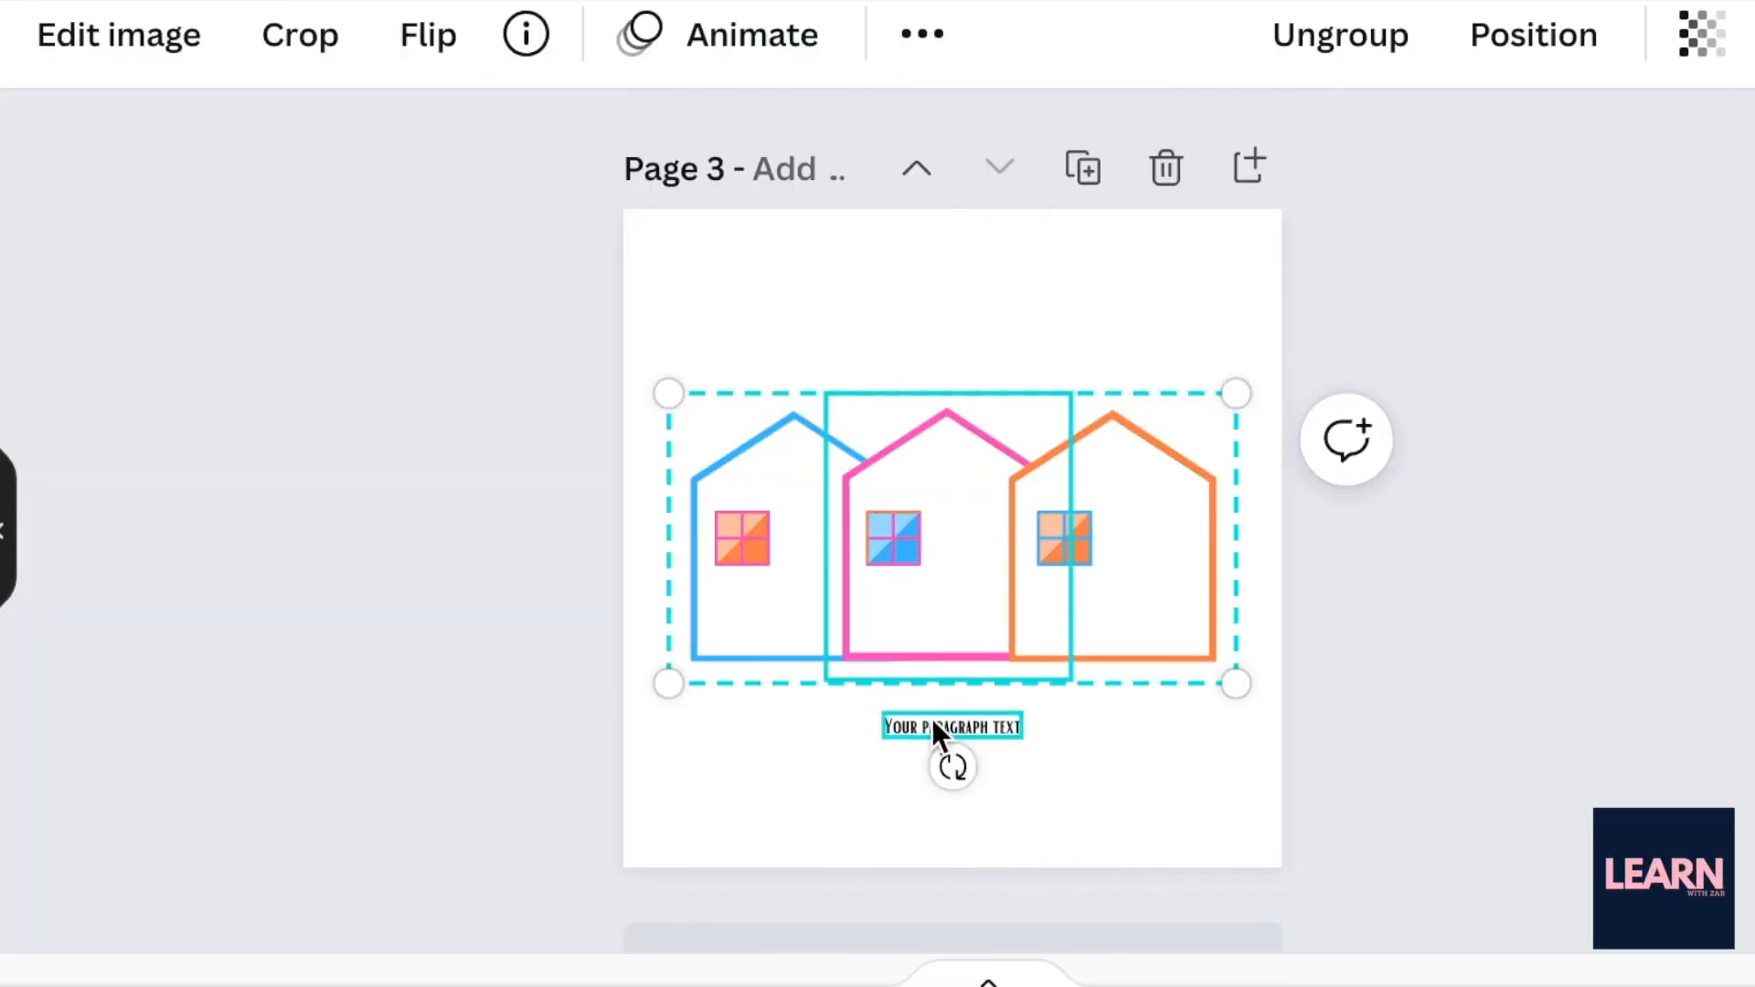
{"action": "left_click", "coordinate": [930, 718]}
{"action": "left_click", "coordinate": [963, 721]}
{"action": "type", "text": "pine ridgewood"}
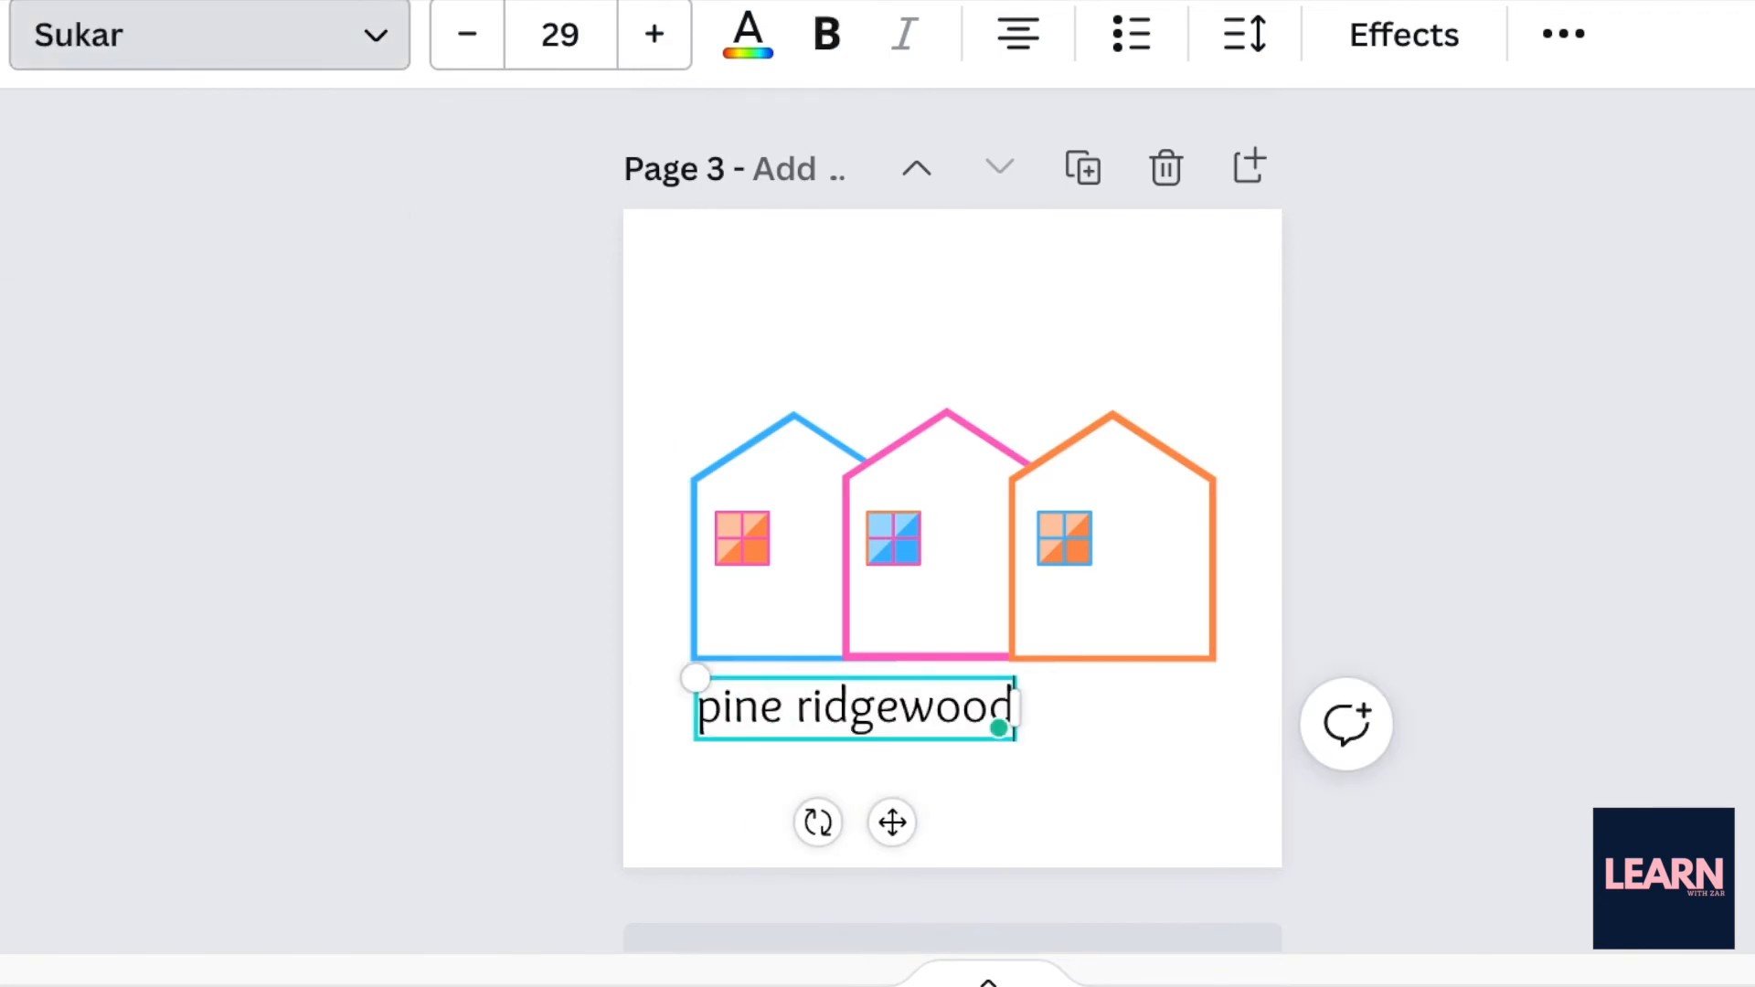
{"action": "type", "text": "PINE RIDGEWOOD ESTATES"}
{"action": "left_click_drag", "start_coordinate": [967, 706], "coordinate": [619, 734]}
{"action": "key", "text": "BackSpace"}
Step: Widen the name's text box to fit one line and reduce its font size to 26.4, centring it under the houses
{"action": "left_click_drag", "start_coordinate": [1089, 741], "coordinate": [1300, 709]}
{"action": "left_click_drag", "start_coordinate": [624, 739], "coordinate": [659, 799]}
{"action": "left_click", "coordinate": [658, 799]}
{"action": "left_click_drag", "start_coordinate": [811, 710], "coordinate": [772, 698]}
{"action": "left_click_drag", "start_coordinate": [643, 670], "coordinate": [624, 668]}
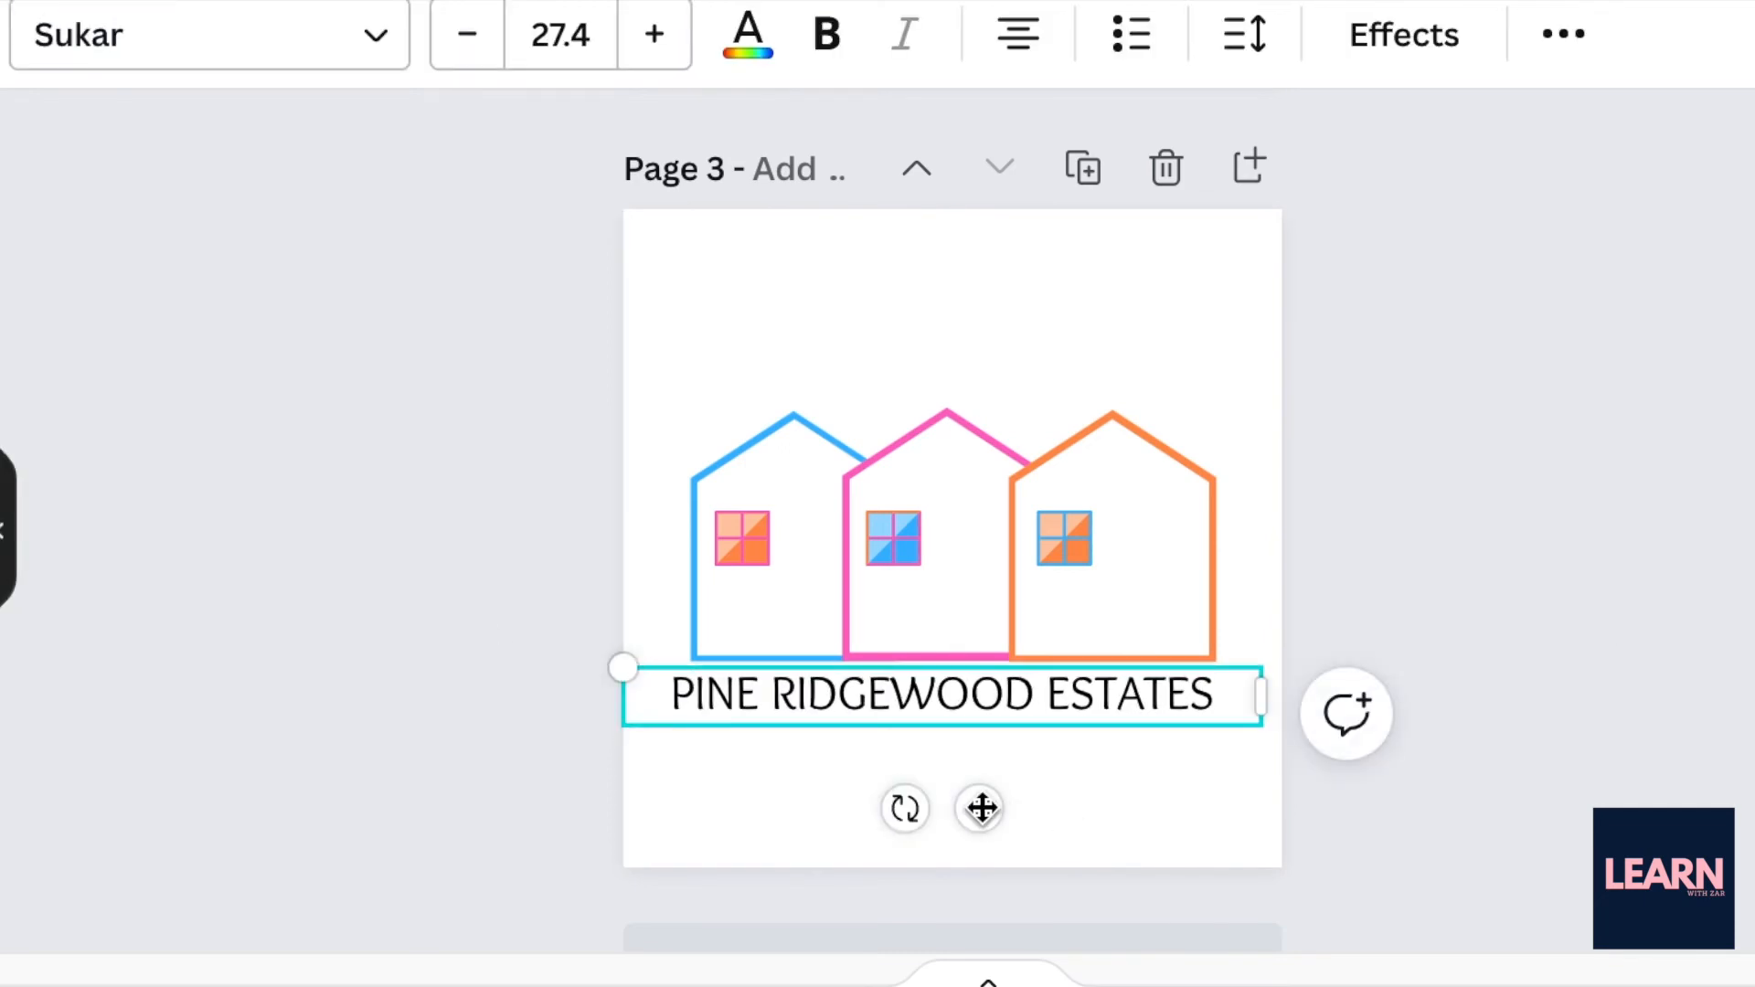
{"action": "left_click", "coordinate": [468, 33]}
{"action": "left_click_drag", "start_coordinate": [987, 823], "coordinate": [985, 807]}
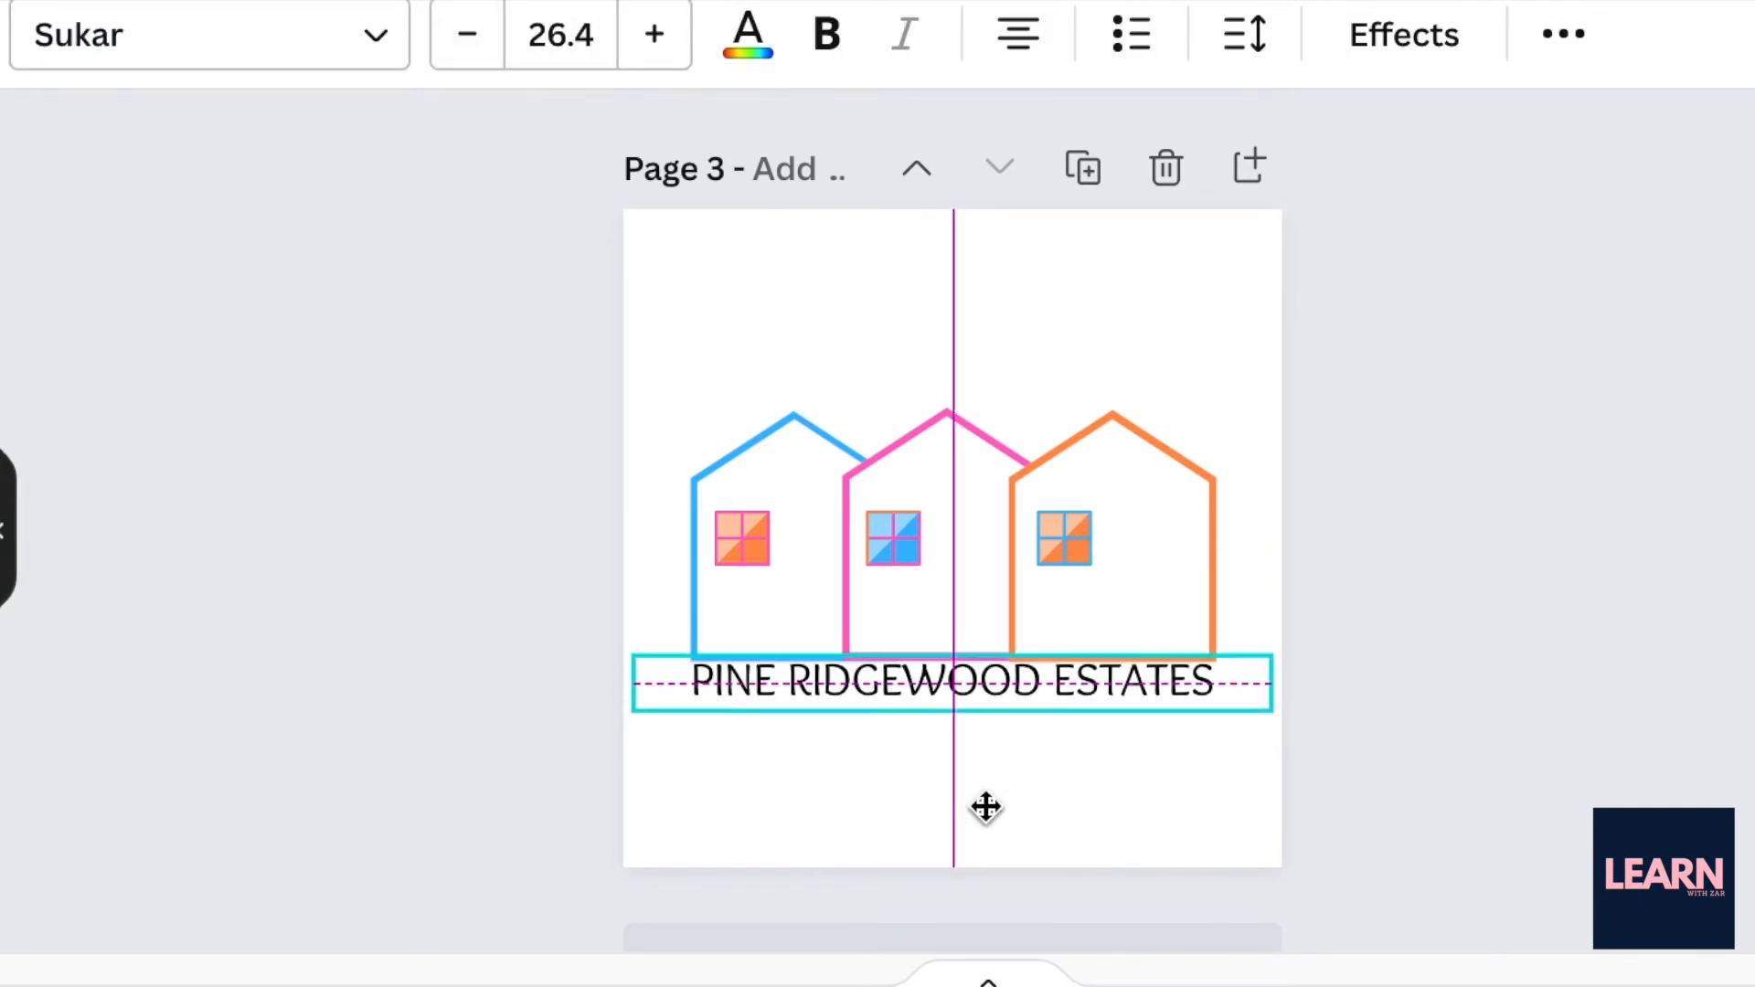
Step: Left-align the name, narrow its text box and position it just below the houses, flush with their outer edges
{"action": "left_click_drag", "start_coordinate": [1074, 695], "coordinate": [1078, 725]}
{"action": "key", "text": "ctrl+shift+l"}
{"action": "left_click_drag", "start_coordinate": [1273, 711], "coordinate": [1203, 710]}
{"action": "left_click_drag", "start_coordinate": [968, 814], "coordinate": [984, 815]}
{"action": "left_click_drag", "start_coordinate": [1003, 718], "coordinate": [1011, 676]}
{"action": "key", "text": "shift+Down"}
{"action": "key", "text": "Escape"}
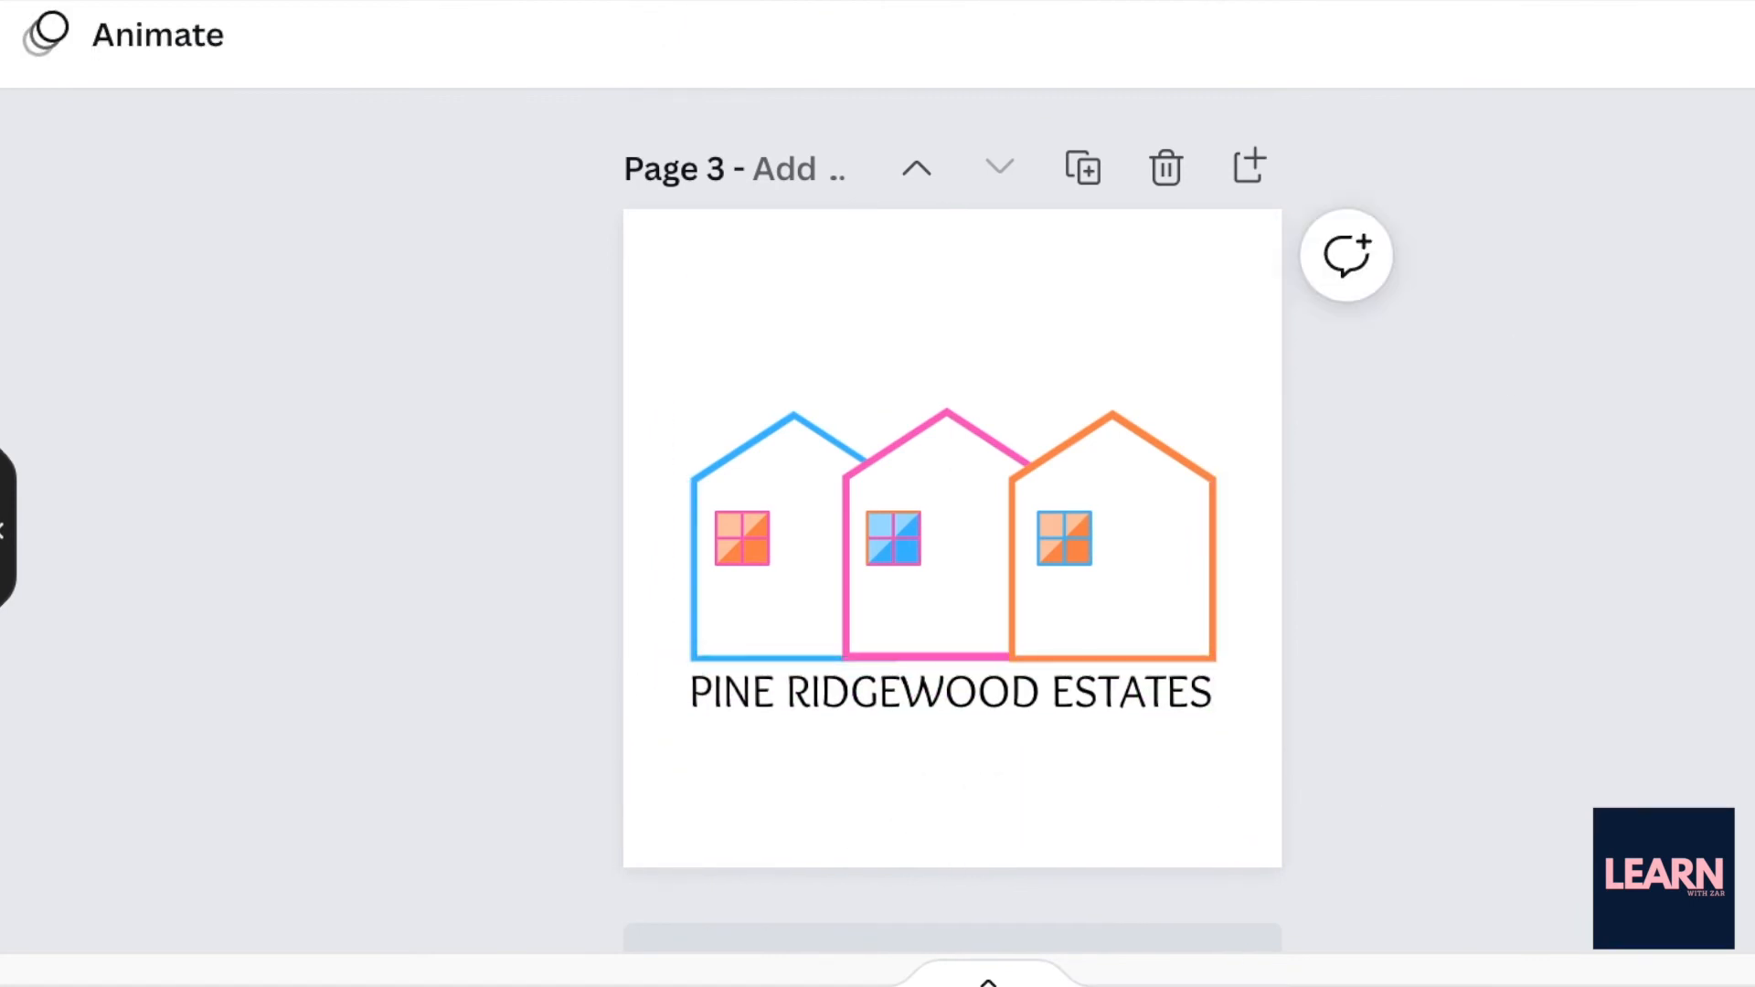
Step: Add a blue line under the name spanning the houses' width, and make the name bold and blue
{"action": "key", "text": "l"}
{"action": "left_click_drag", "start_coordinate": [902, 740], "coordinate": [1215, 725]}
{"action": "left_click", "coordinate": [1097, 692]}
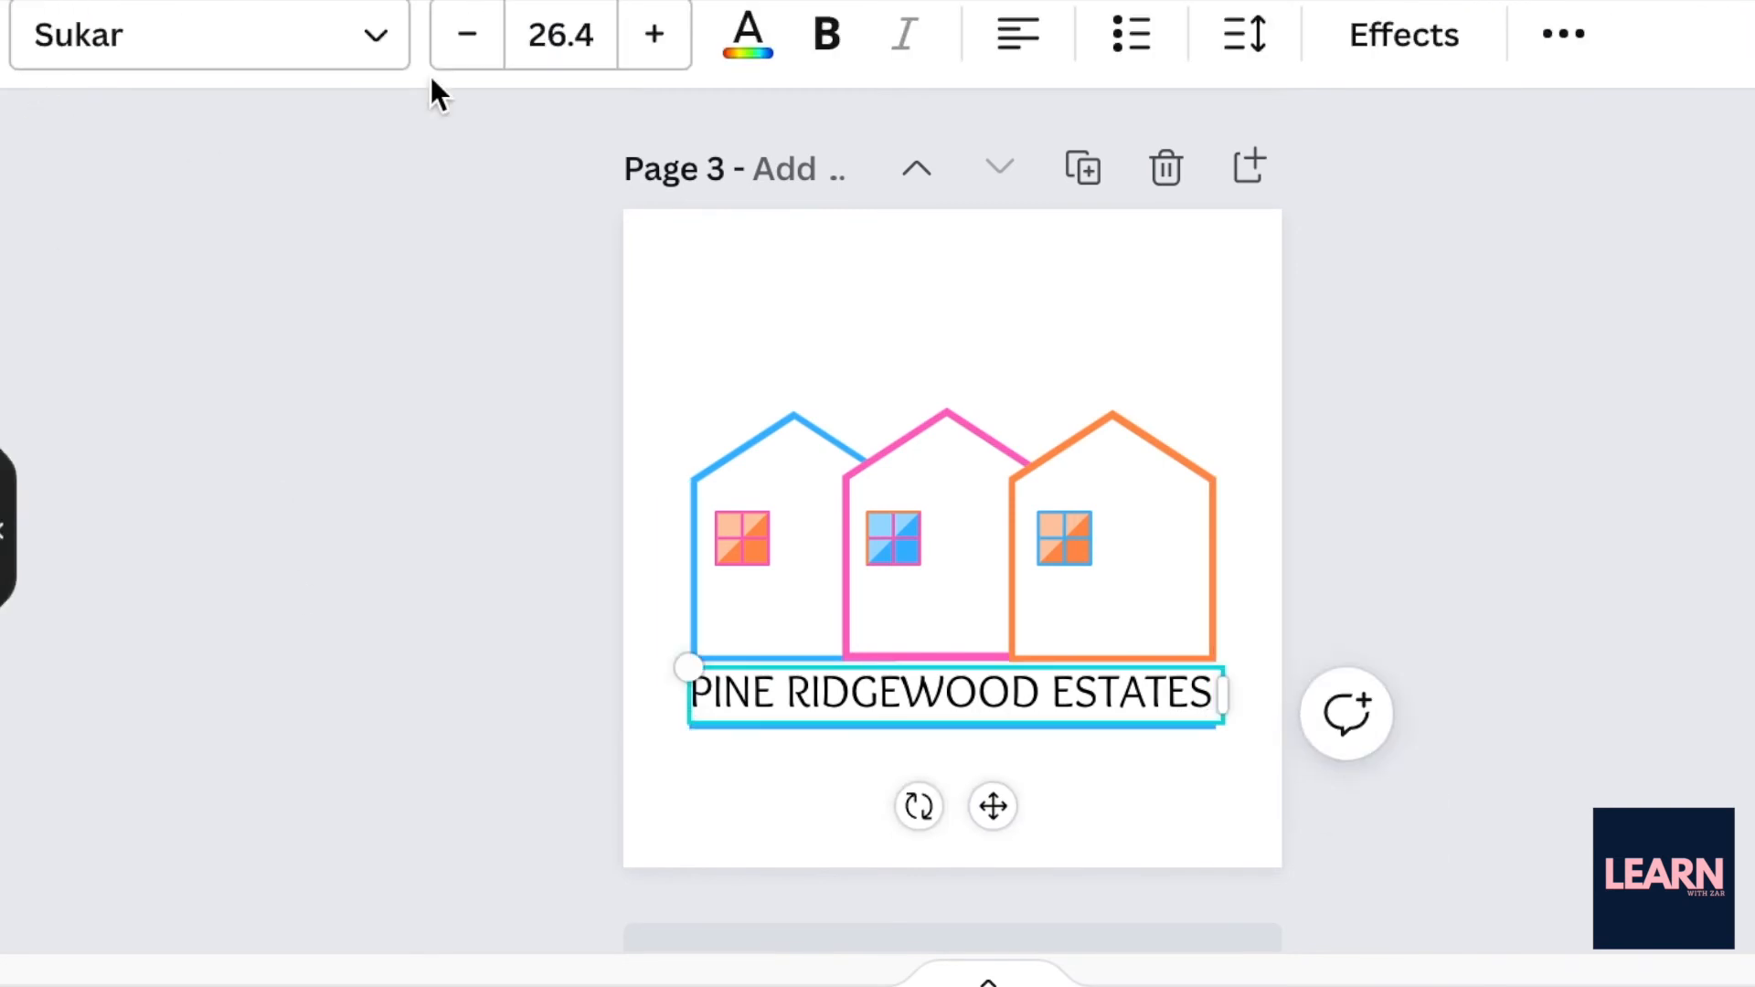
{"action": "left_click", "coordinate": [1502, 574]}
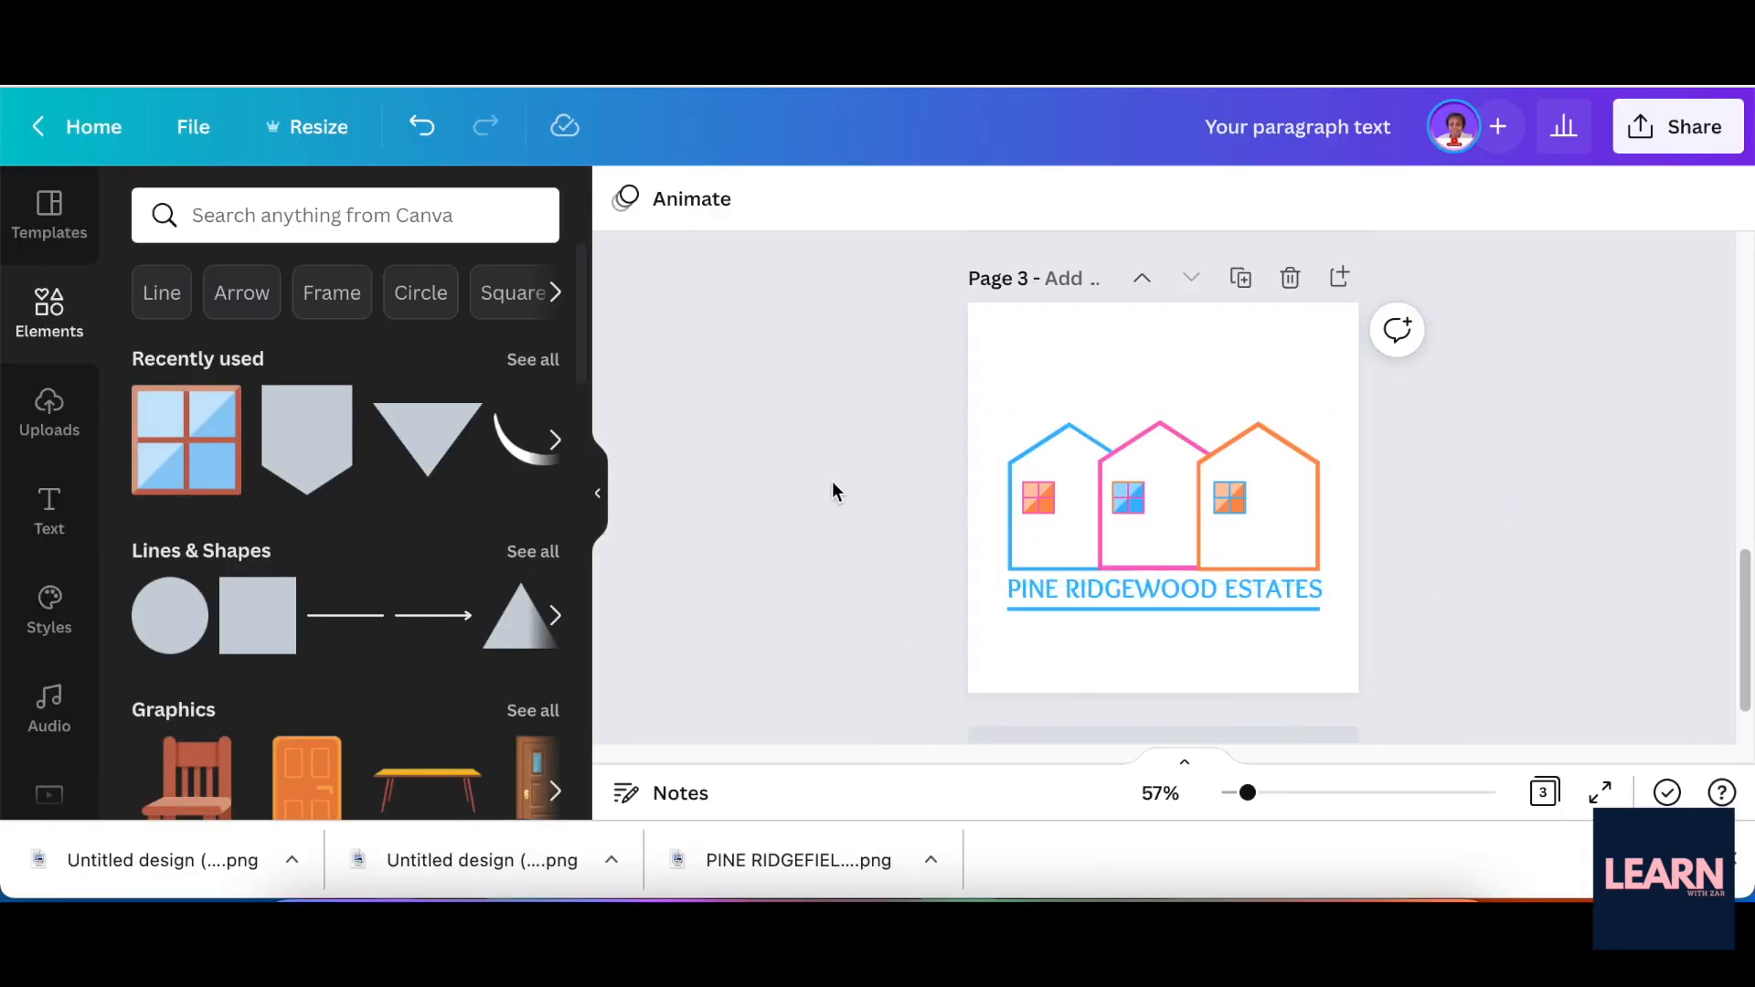
Step: Select the houses, windows, name and line together and move the whole logo up slightly on the page
{"action": "left_click_drag", "start_coordinate": [823, 384], "coordinate": [1344, 644]}
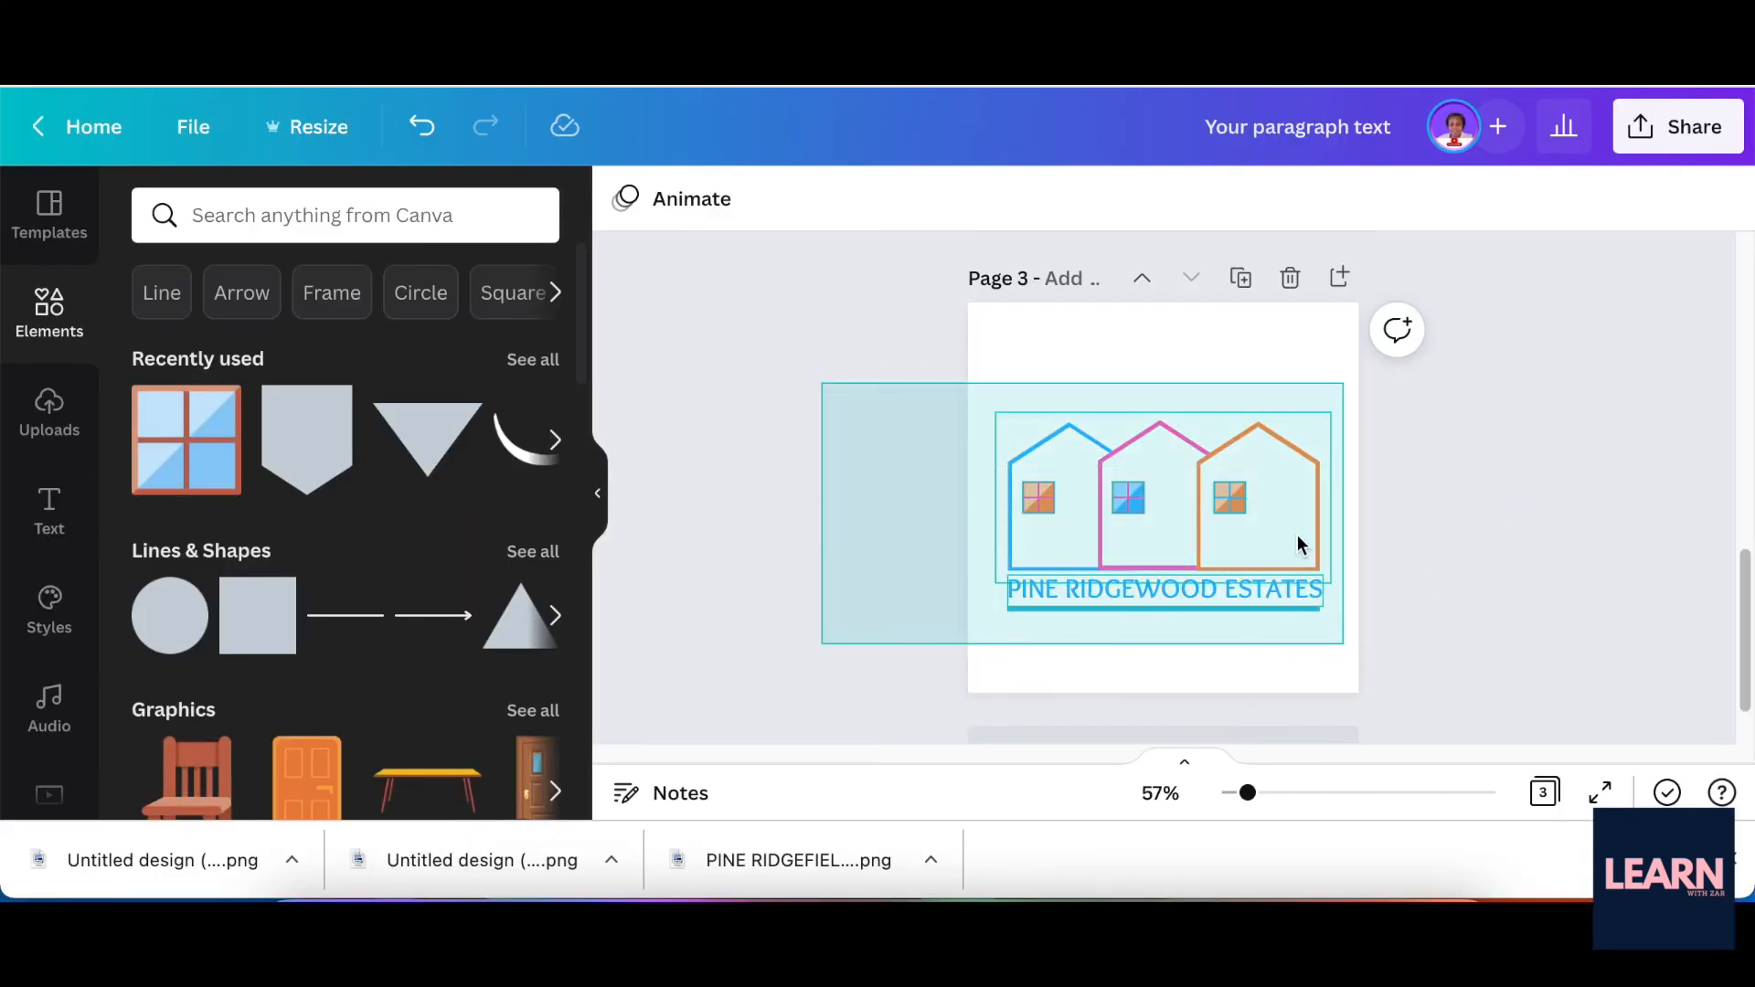
{"action": "left_click_drag", "start_coordinate": [1298, 523], "coordinate": [1298, 520]}
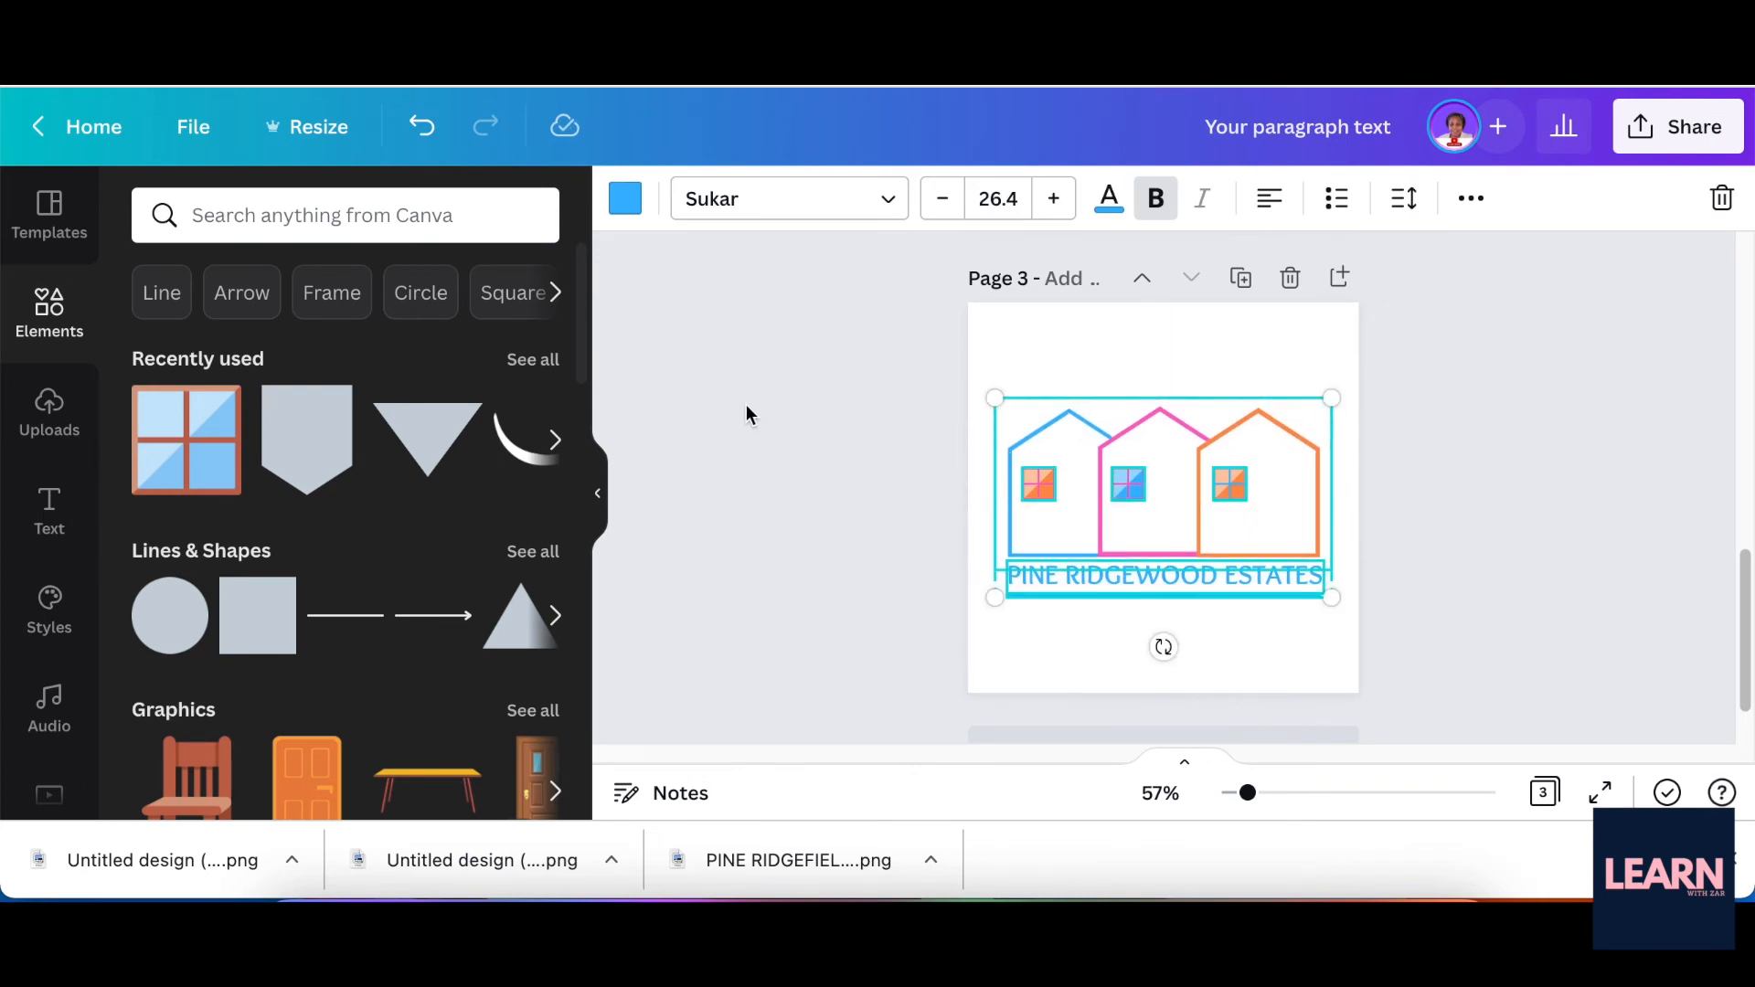
{"action": "left_click", "coordinate": [805, 445]}
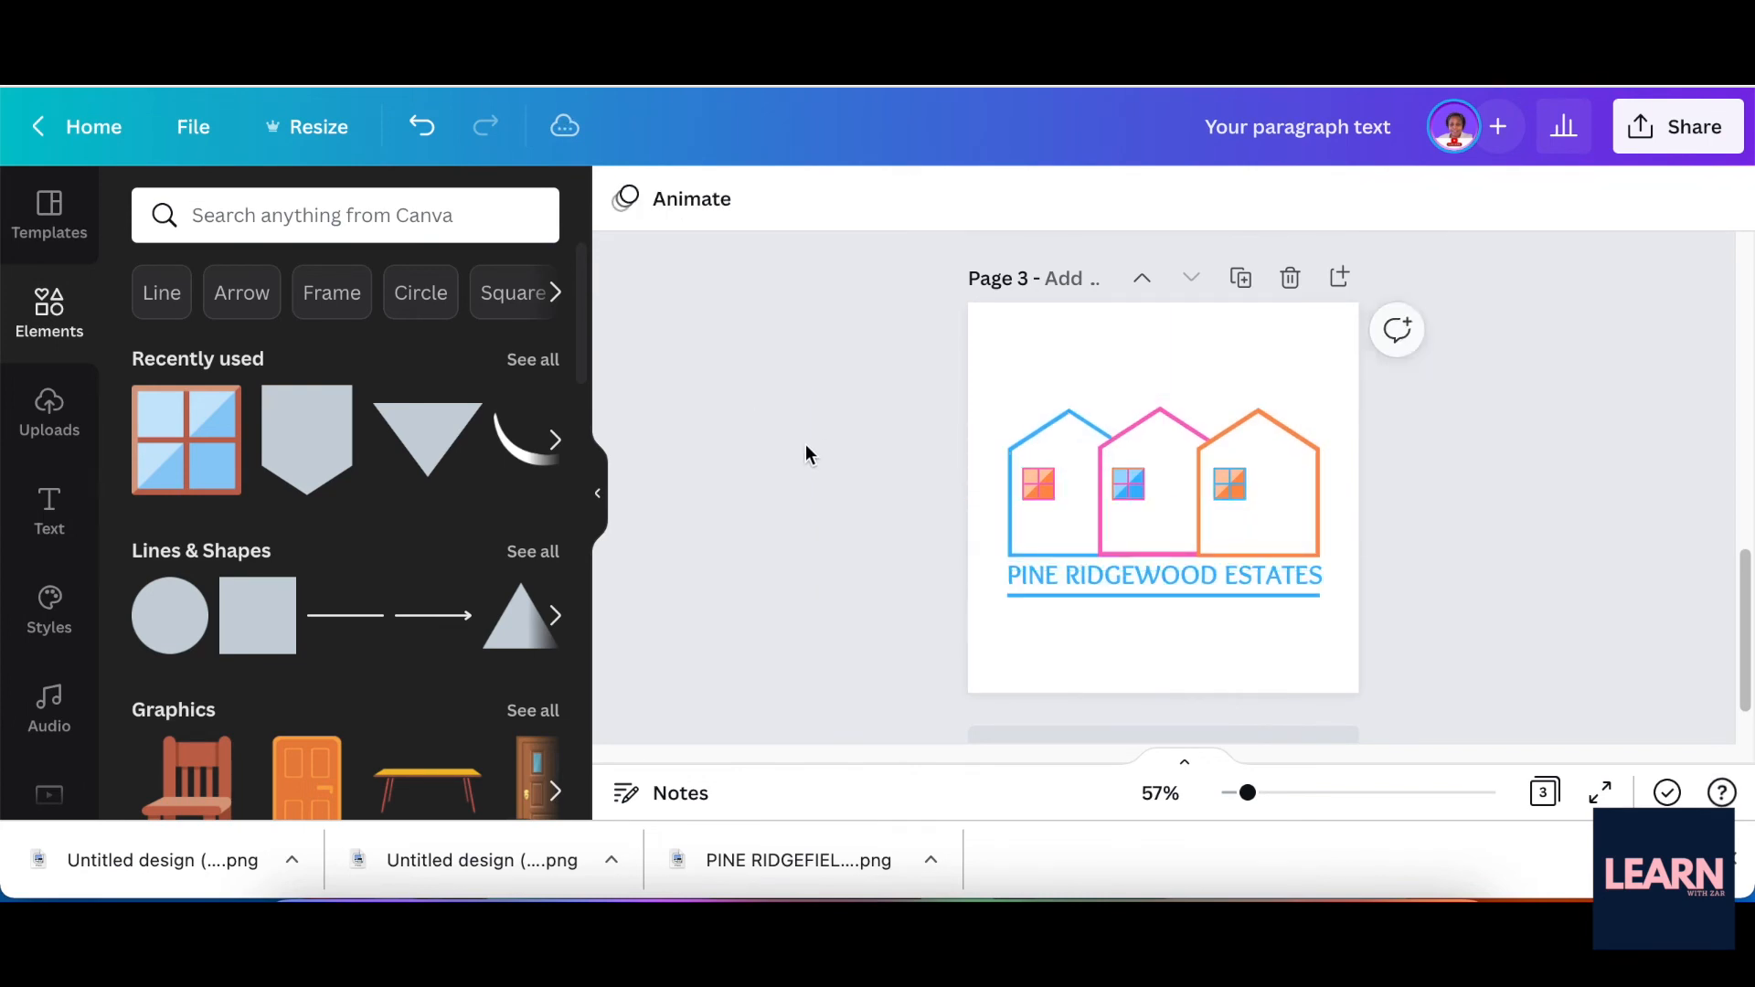
Step: Download only page 3 of the design as an image with a transparent background
{"action": "left_click", "coordinate": [1697, 133]}
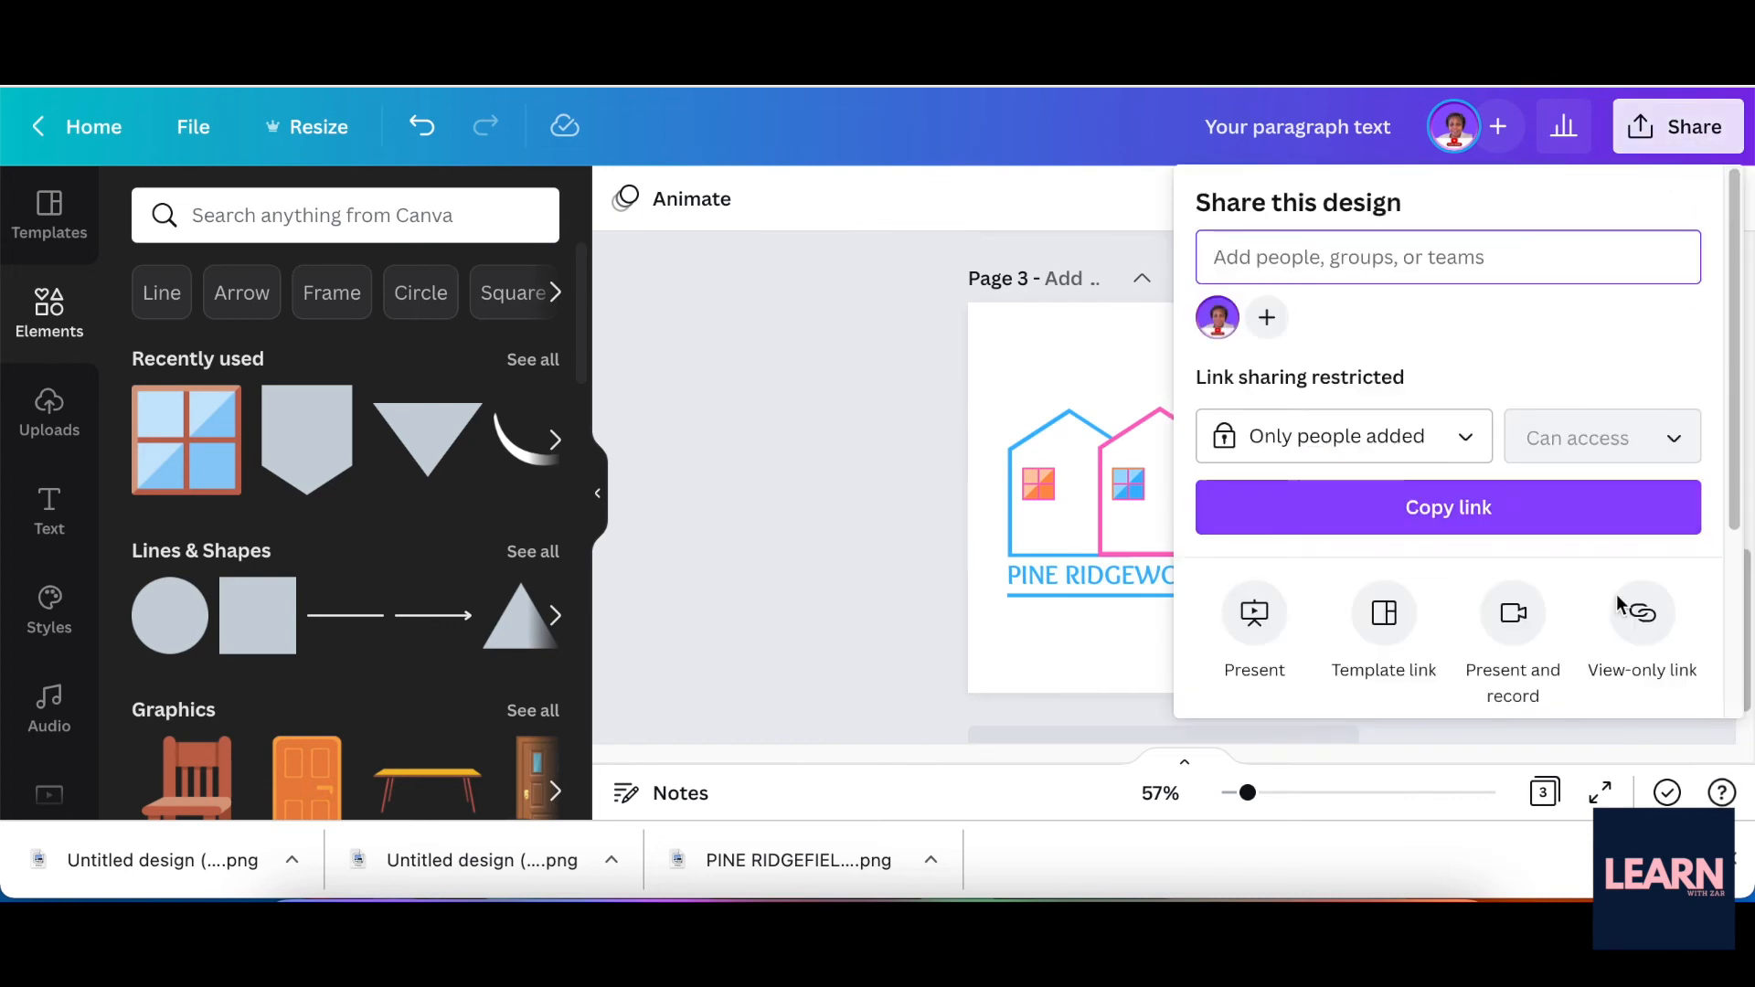
{"action": "scroll", "coordinate": [1614, 590], "scroll_direction": "down", "scroll_amount": 3}
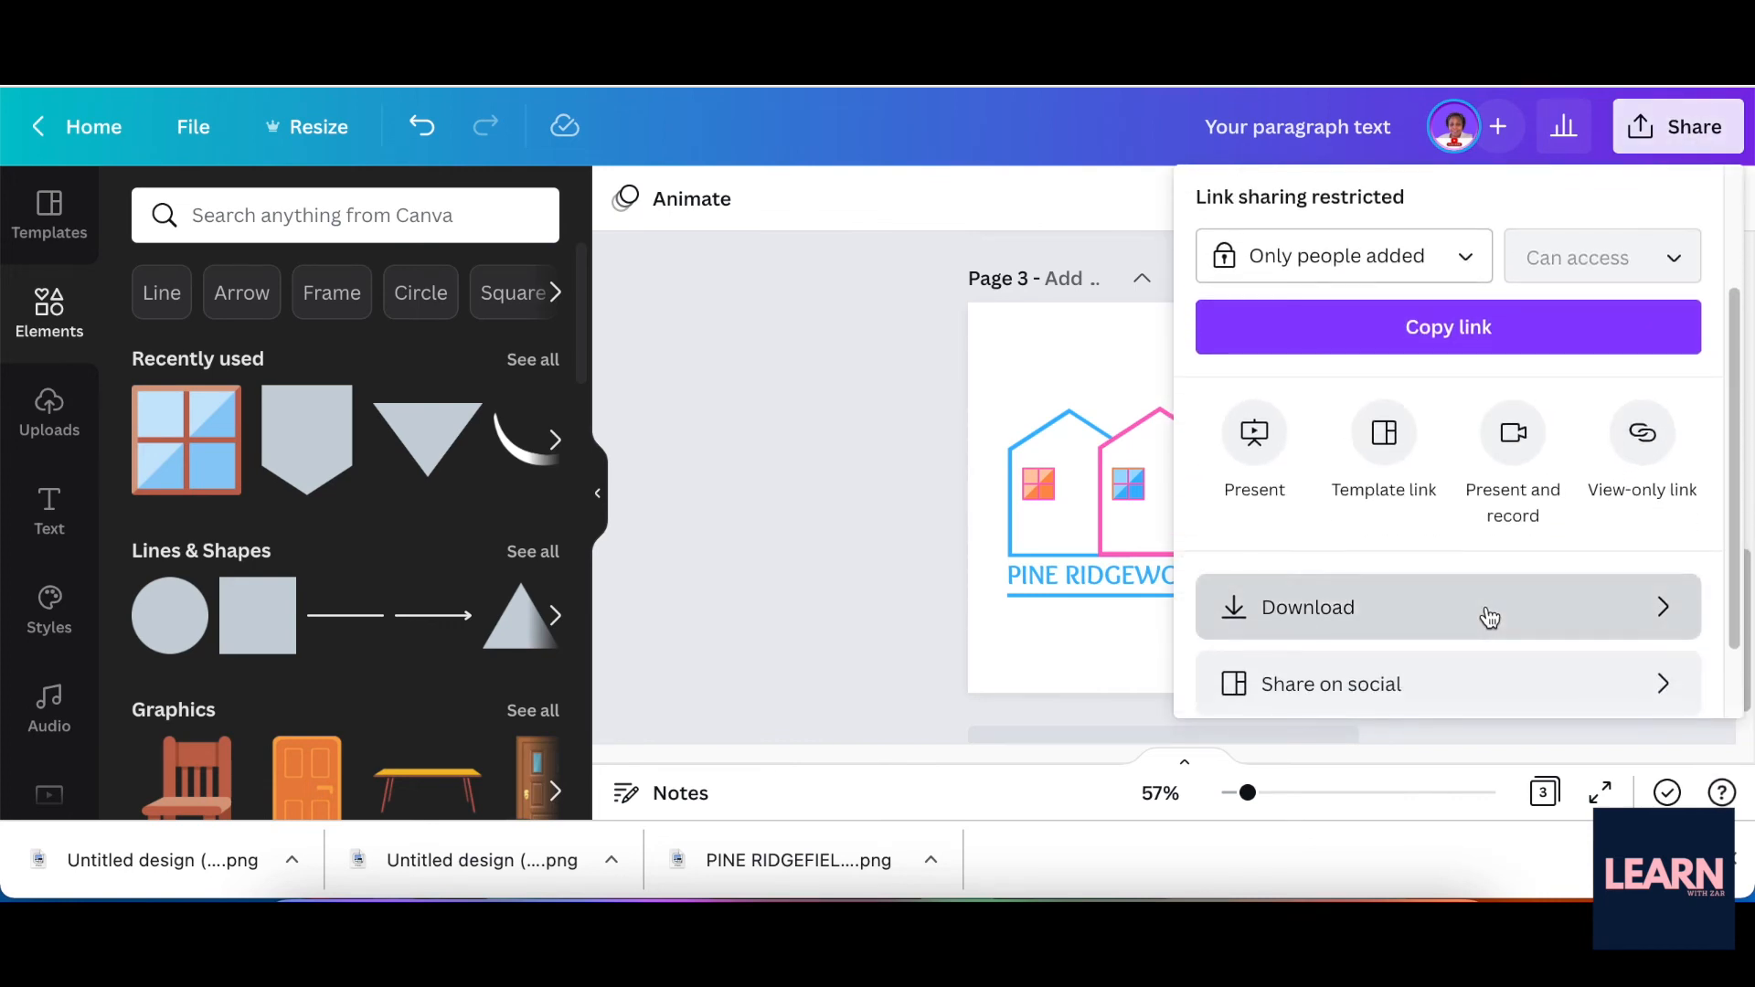
{"action": "left_click", "coordinate": [1486, 612]}
{"action": "scroll", "coordinate": [1499, 585], "scroll_direction": "down", "scroll_amount": 2}
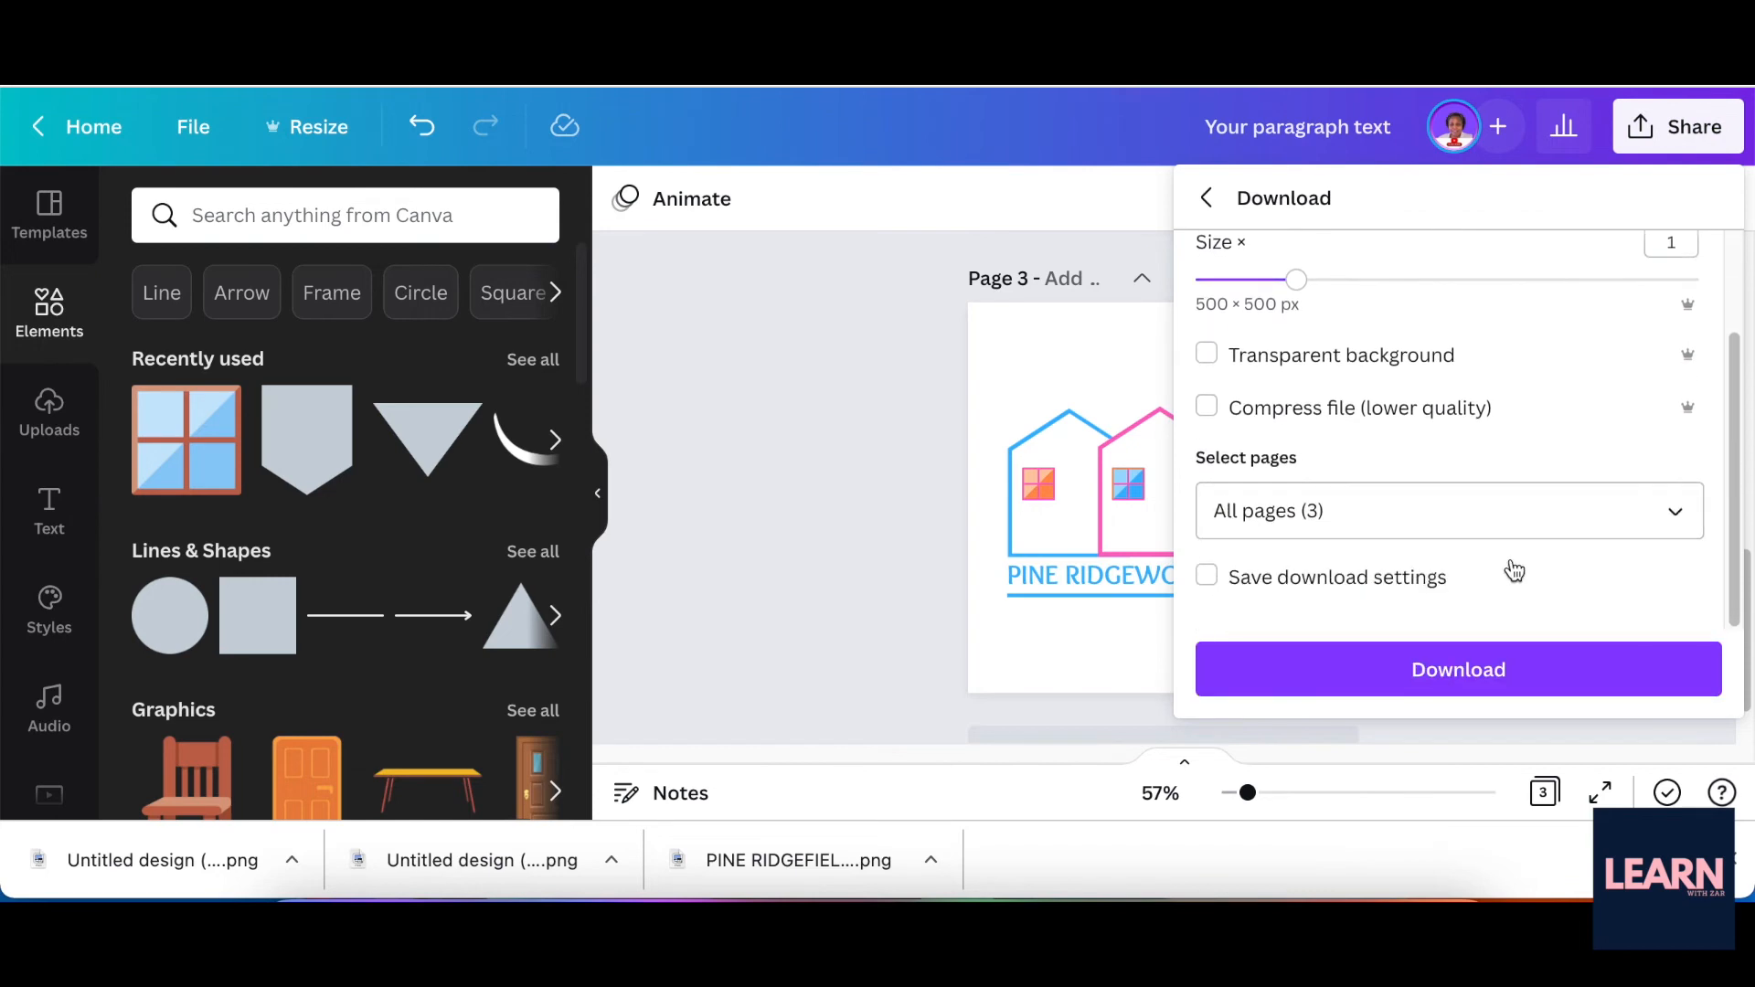
{"action": "left_click", "coordinate": [1664, 510]}
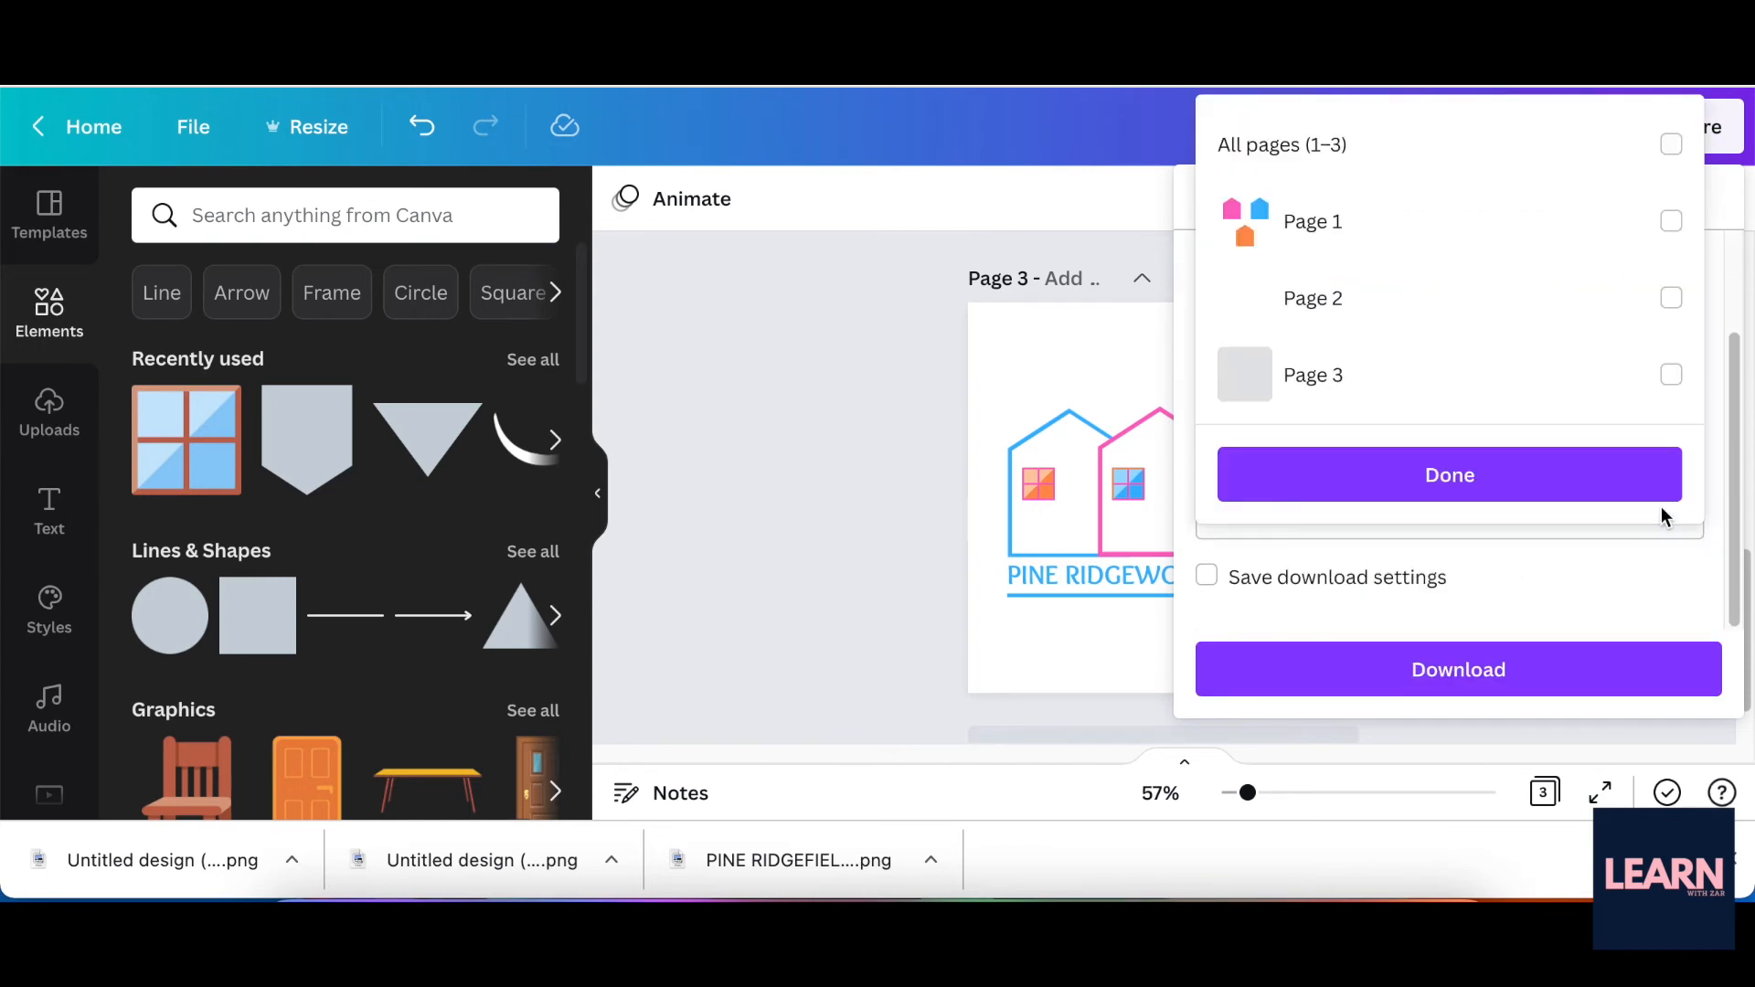
{"action": "left_click", "coordinate": [1672, 376]}
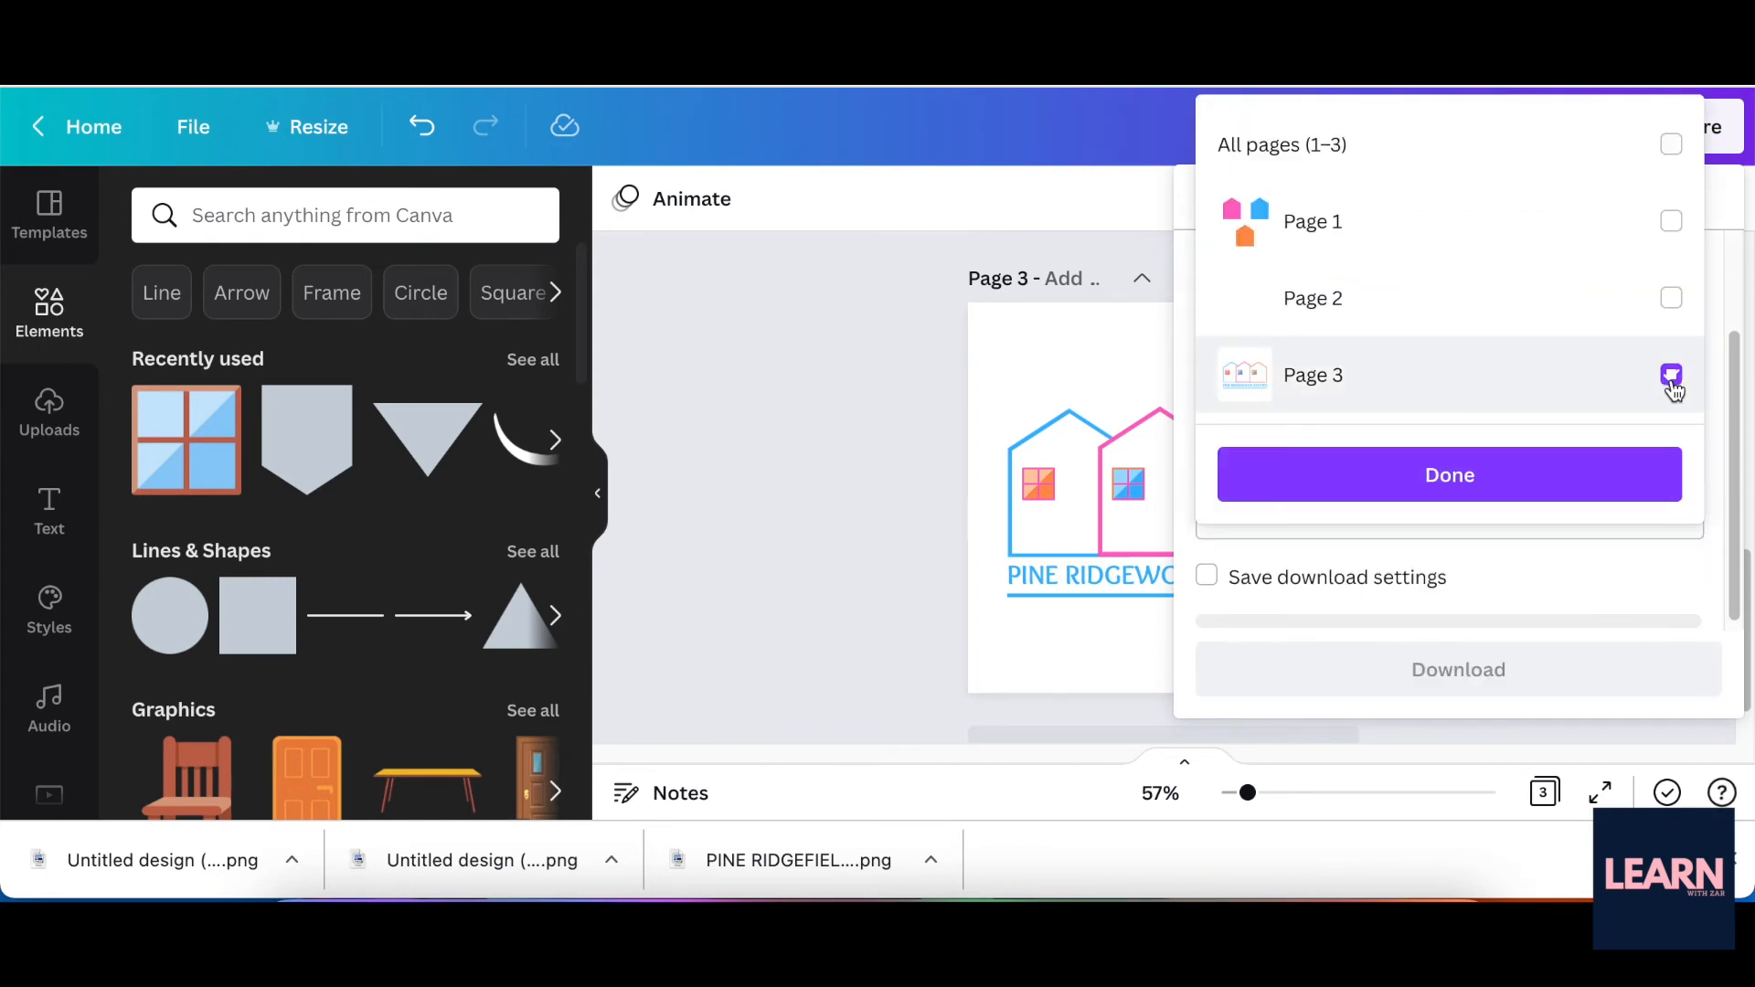
{"action": "left_click", "coordinate": [1559, 487]}
{"action": "left_click", "coordinate": [1235, 380]}
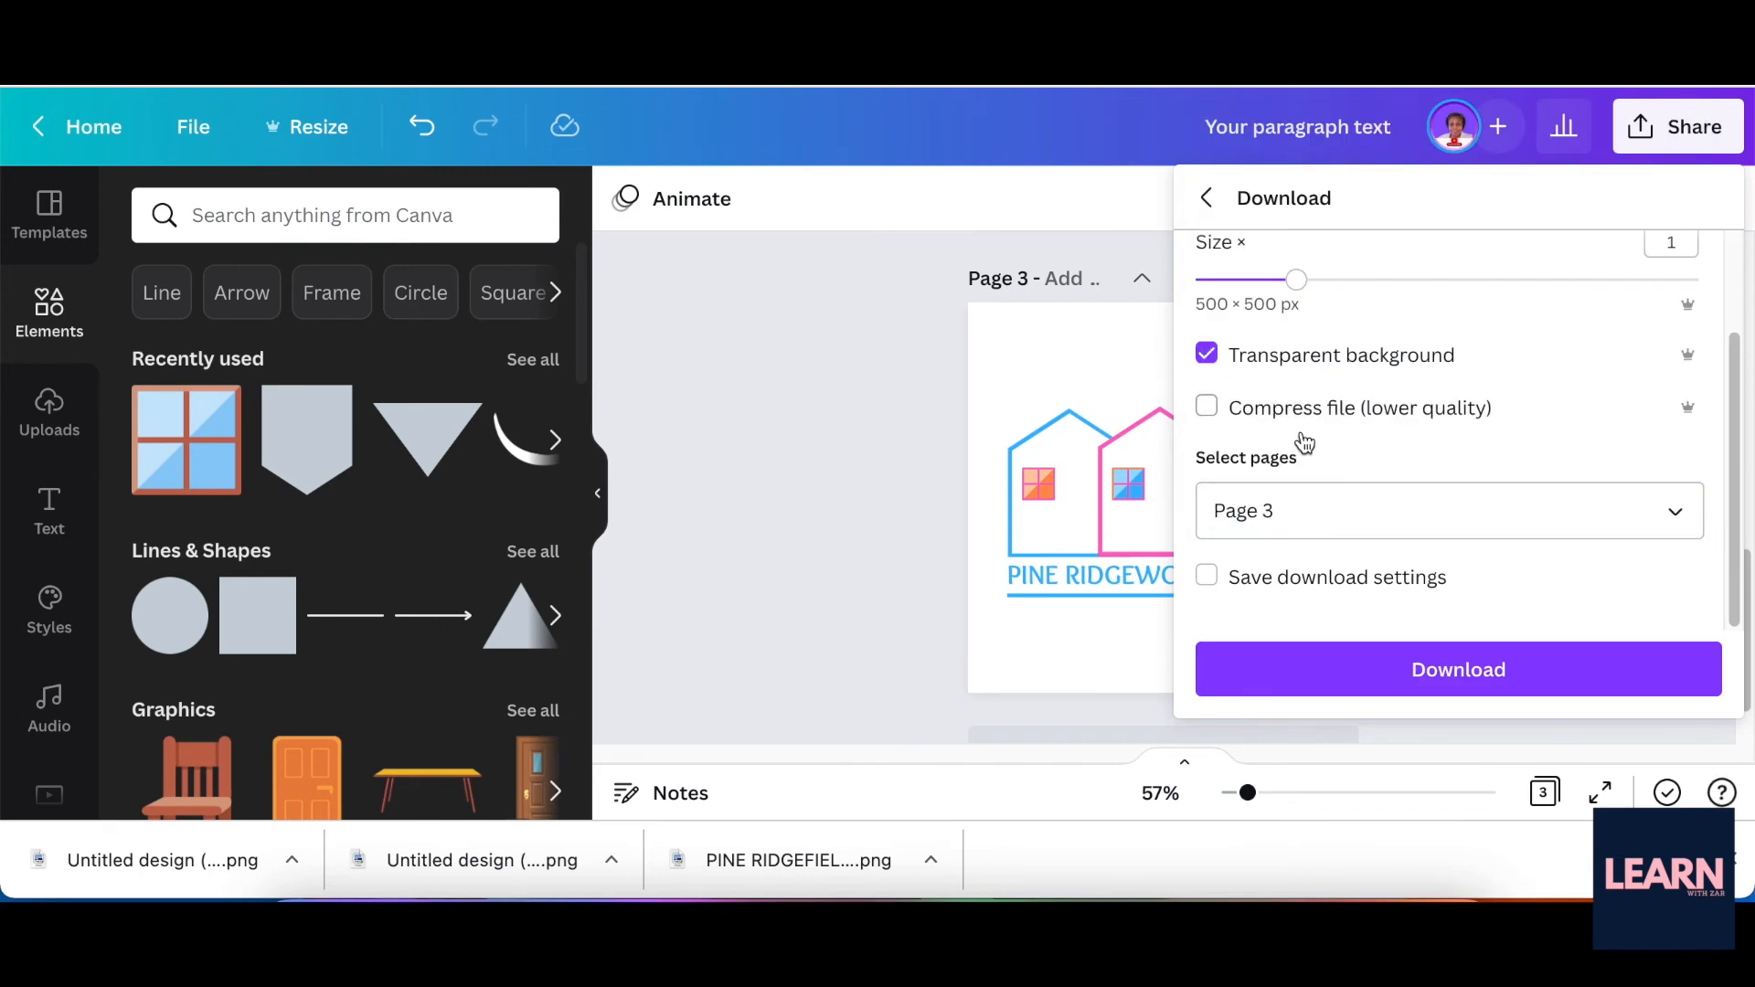
{"action": "left_click", "coordinate": [1499, 661]}
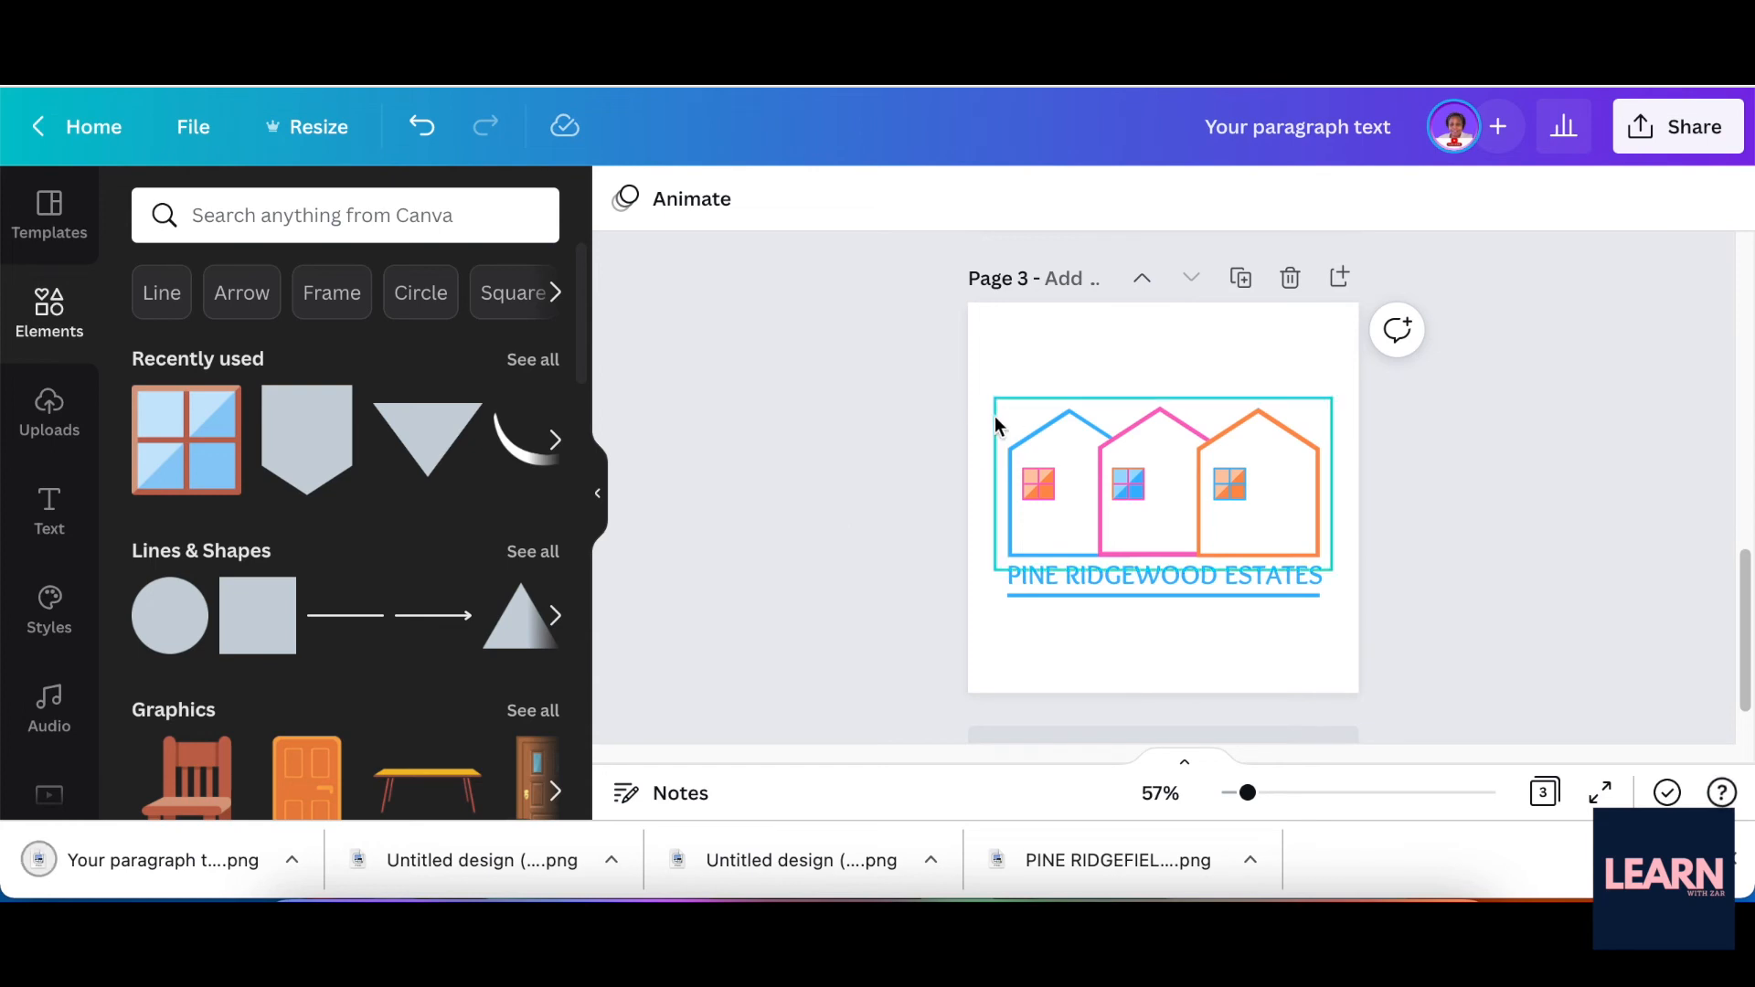
Step: Add a fourth page and place the downloaded transparent logo on it as an uploaded image
{"action": "scroll", "coordinate": [1472, 503], "scroll_direction": "down", "scroll_amount": 2}
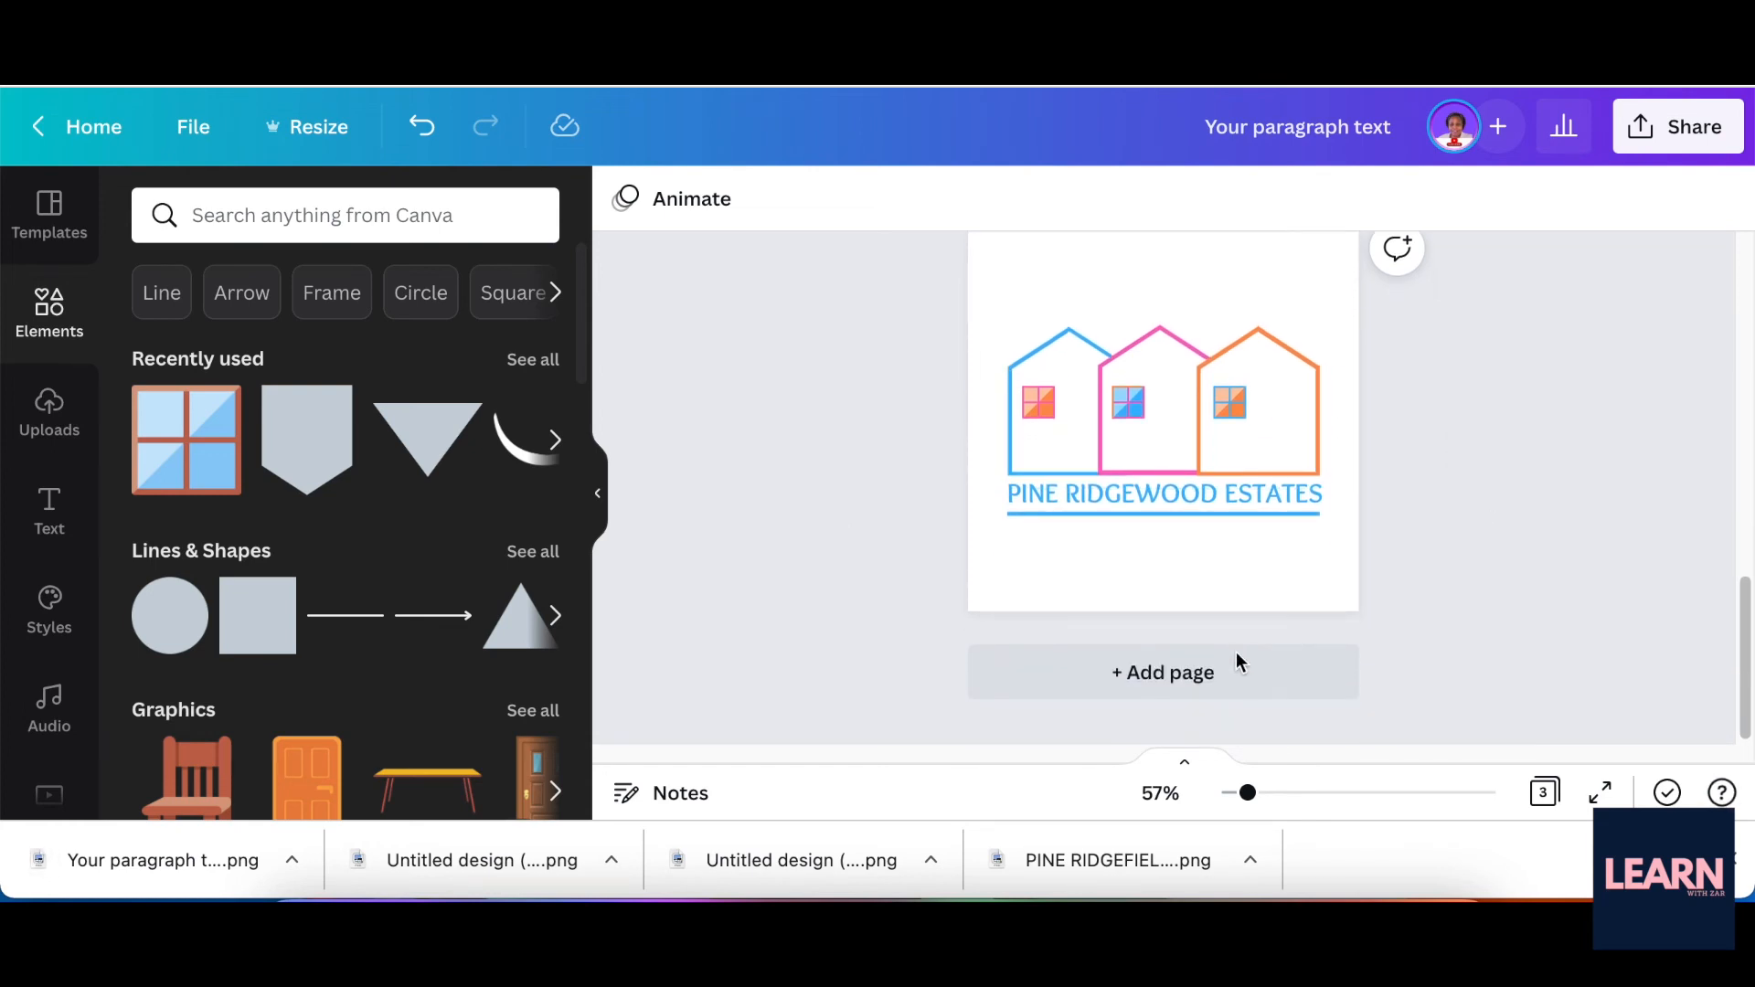
{"action": "left_click", "coordinate": [1221, 673]}
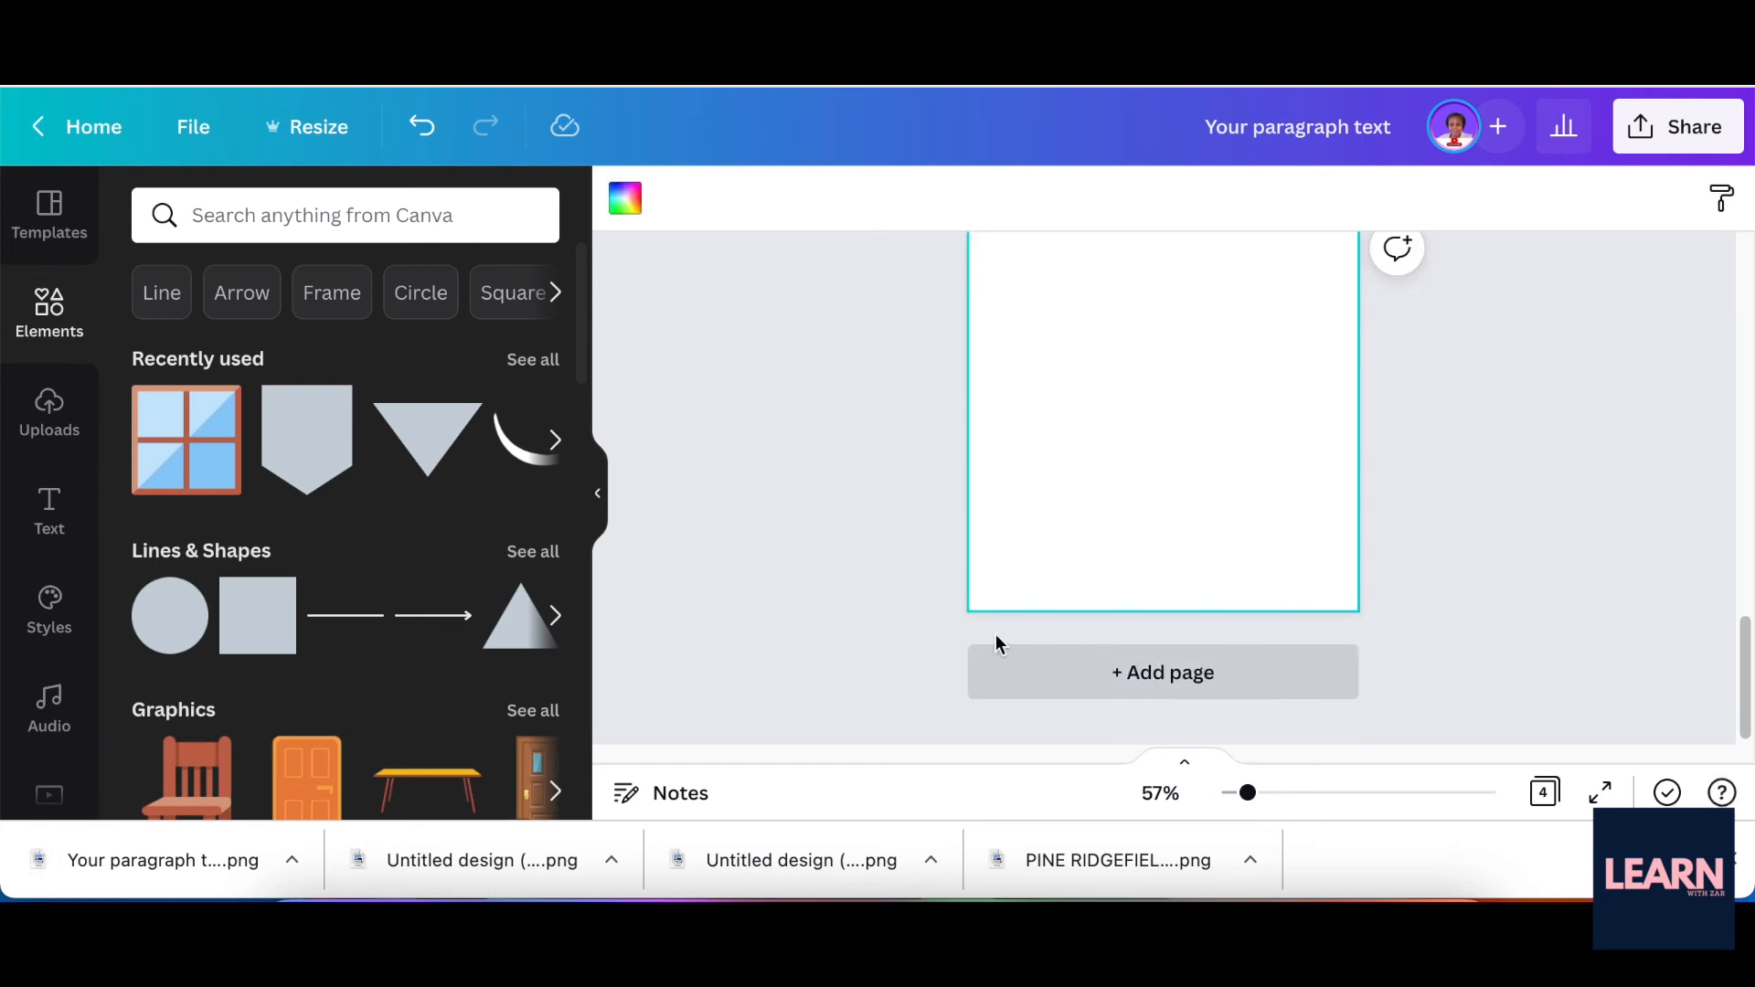
{"action": "left_click_drag", "start_coordinate": [255, 743], "coordinate": [255, 743]}
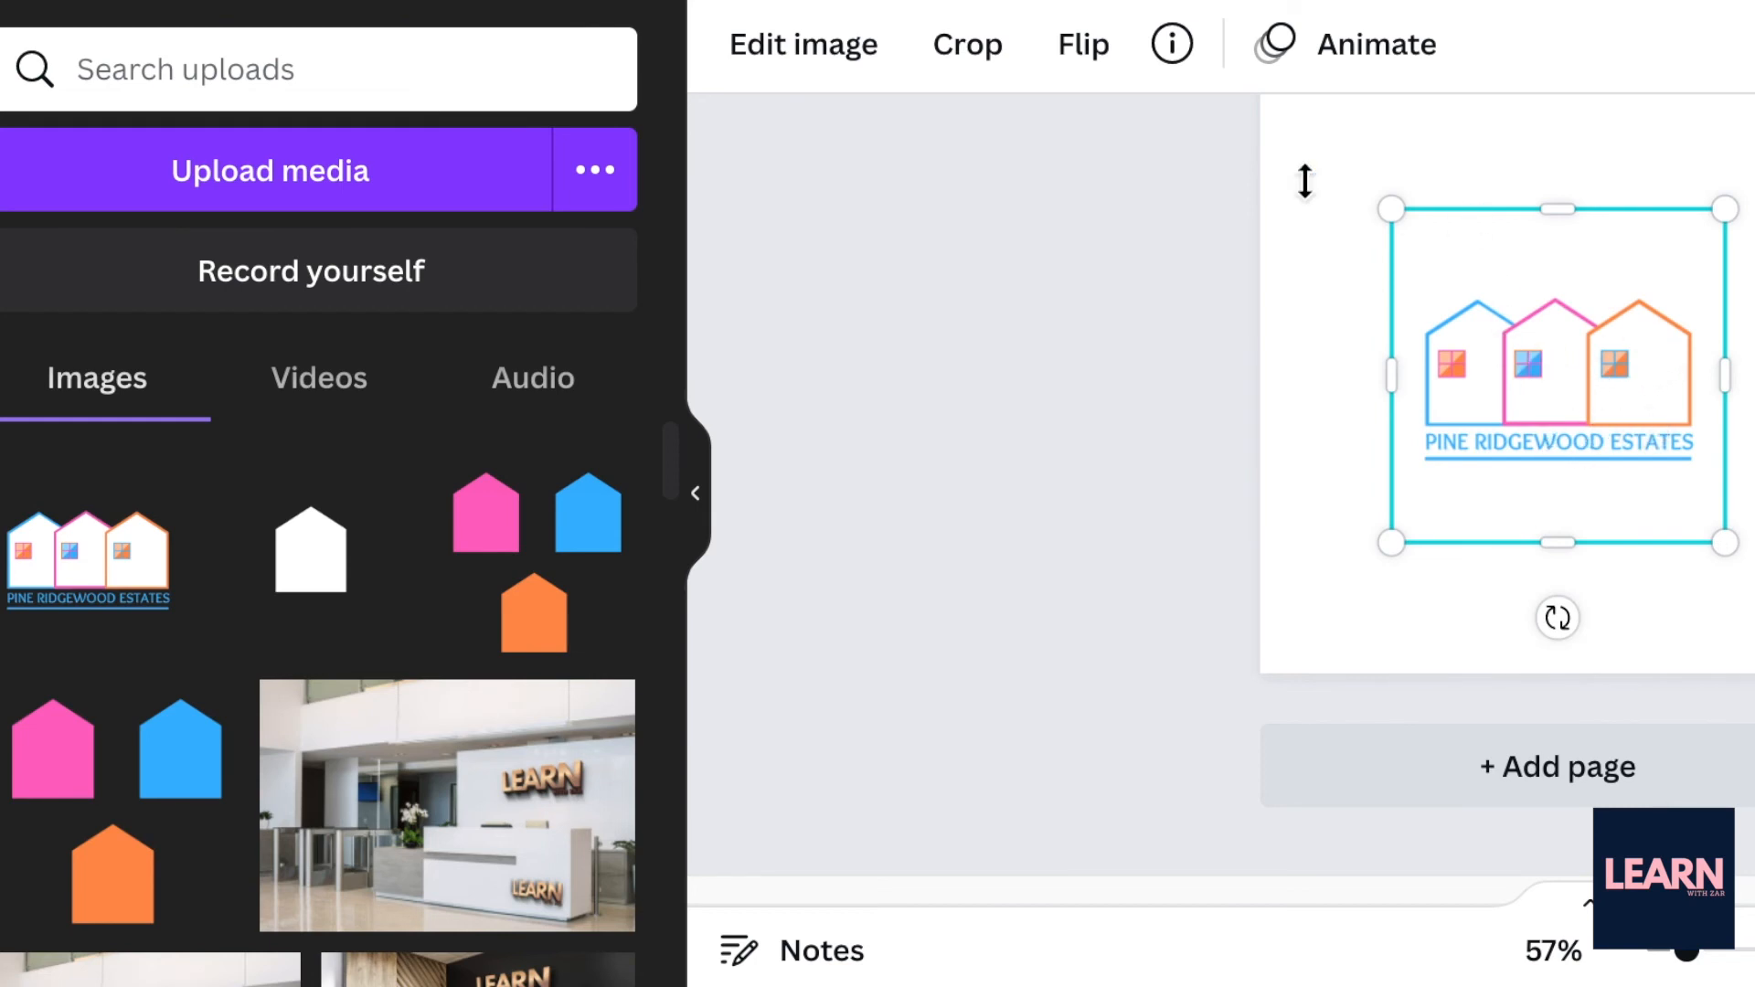
Step: Crop the empty space above and below the logo image on page 4
{"action": "left_click", "coordinate": [971, 51]}
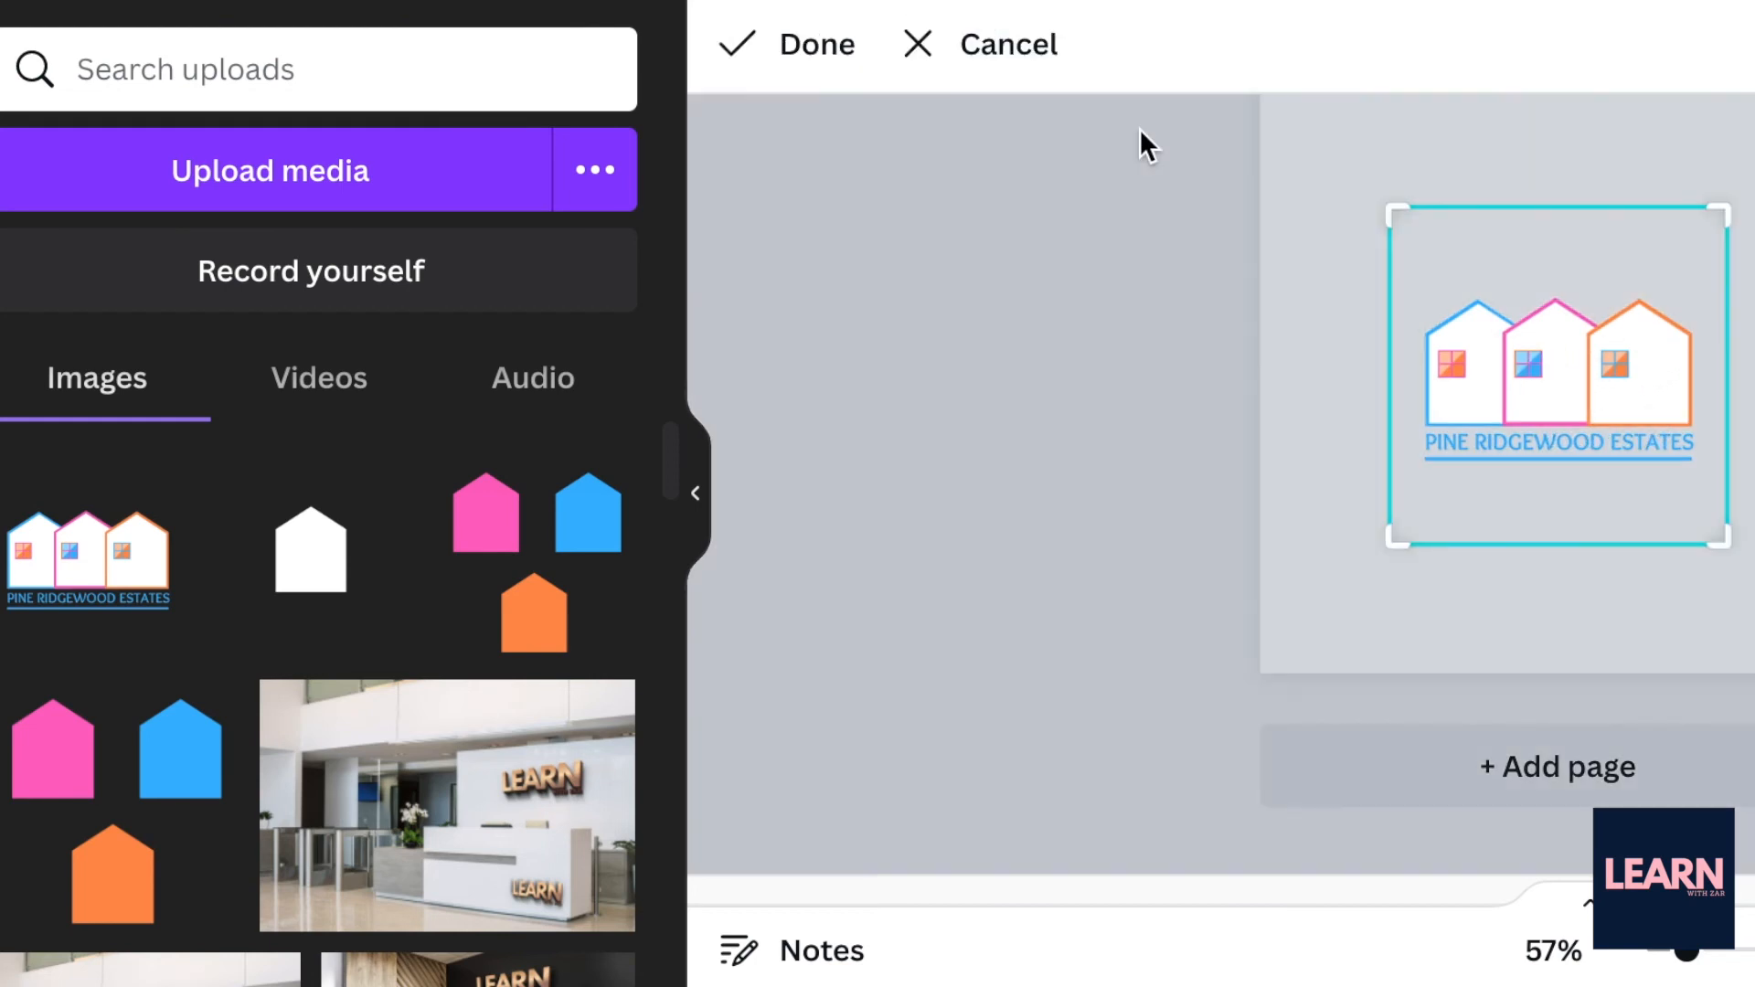
{"action": "left_click_drag", "start_coordinate": [1719, 219], "coordinate": [1728, 281]}
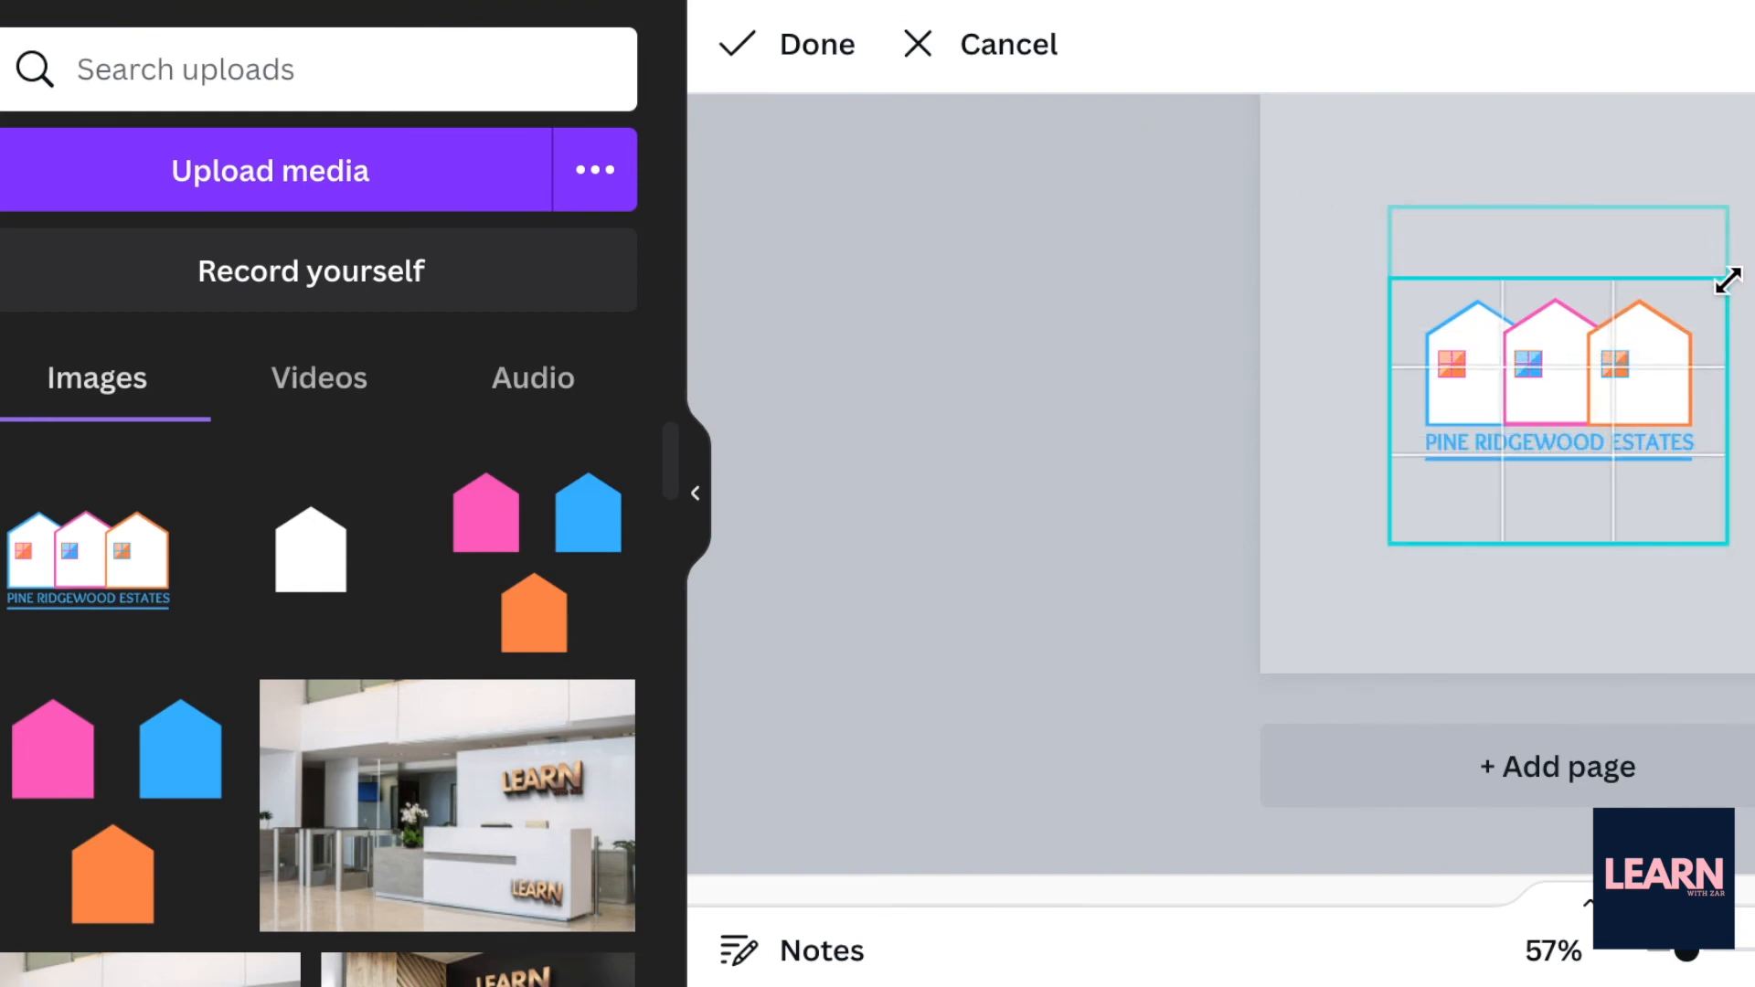
{"action": "left_click_drag", "start_coordinate": [1716, 549], "coordinate": [1702, 484]}
{"action": "left_click", "coordinate": [873, 55]}
Step: Enlarge the cropped logo image to the full page width and centre it on page 4
{"action": "left_click_drag", "start_coordinate": [1034, 492], "coordinate": [951, 564]}
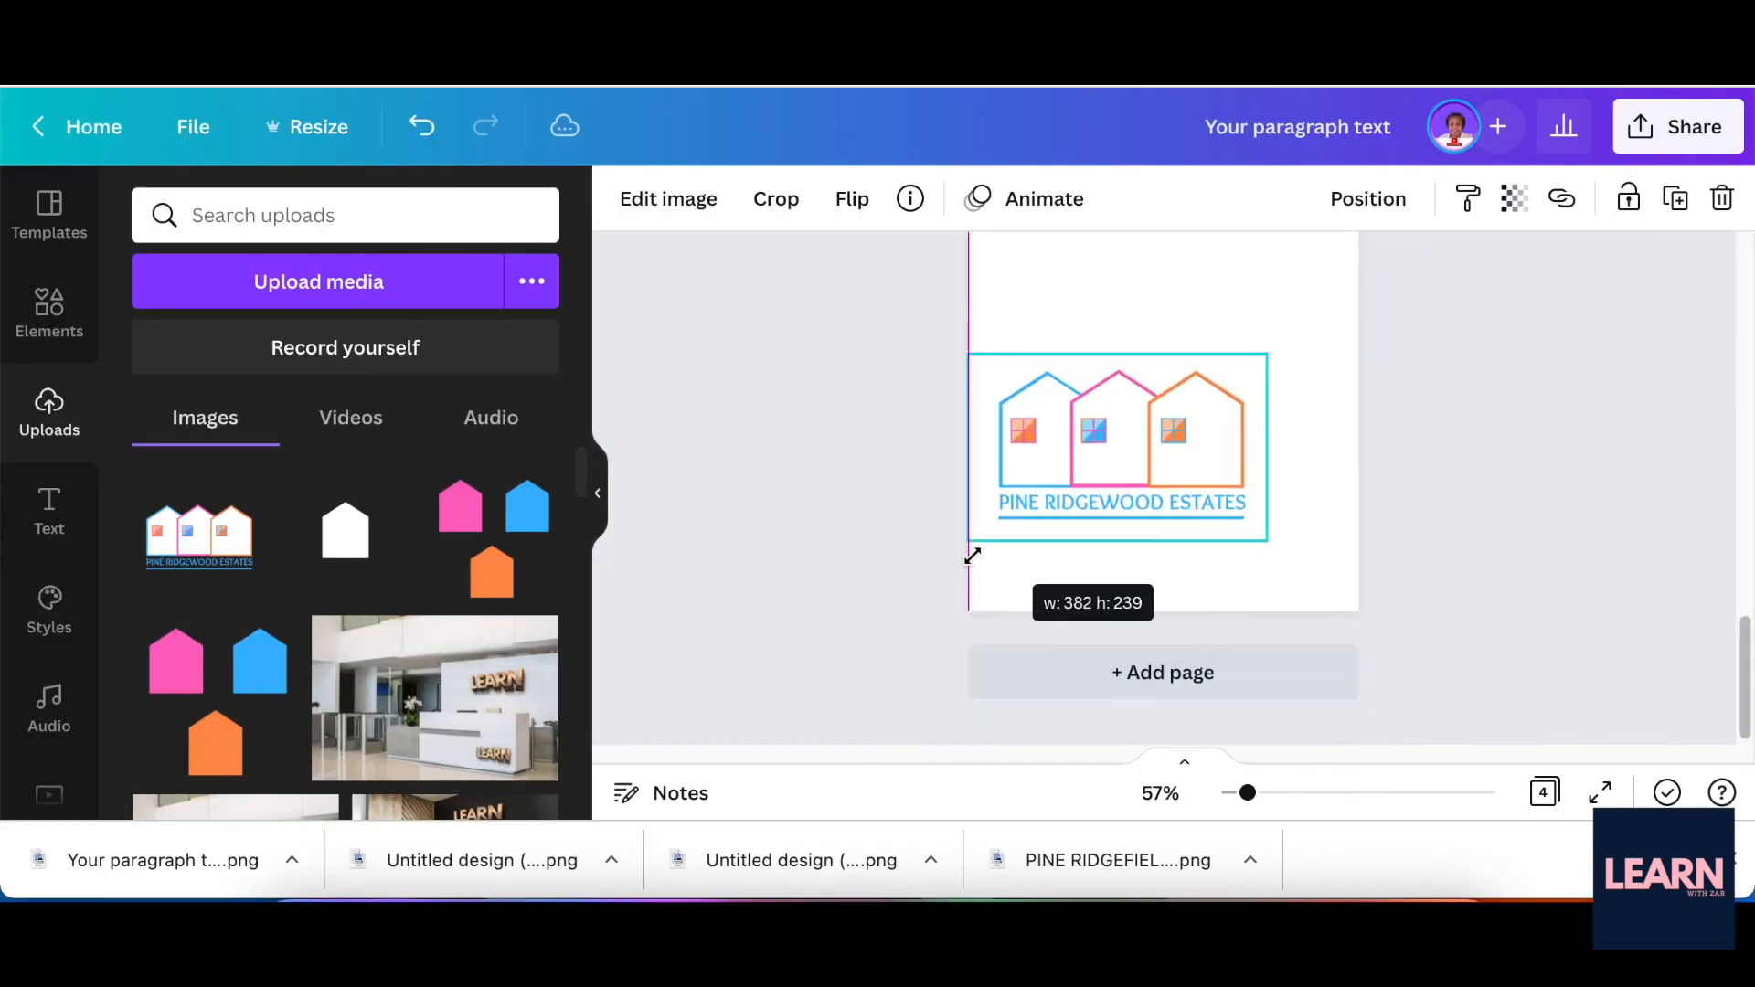
{"action": "mouse_move", "coordinate": [1186, 448]}
{"action": "left_mouse_down"}
{"action": "mouse_move", "coordinate": [1207, 418]}
{"action": "mouse_move", "coordinate": [1183, 420]}
{"action": "mouse_move", "coordinate": [1183, 443]}
{"action": "mouse_move", "coordinate": [1176, 423]}
{"action": "mouse_move", "coordinate": [1183, 445]}
{"action": "left_mouse_up"}
{"action": "left_click_drag", "start_coordinate": [1355, 533], "coordinate": [1286, 457]}
{"action": "left_click_drag", "start_coordinate": [1122, 466], "coordinate": [1123, 467]}
{"action": "left_click", "coordinate": [916, 400]}
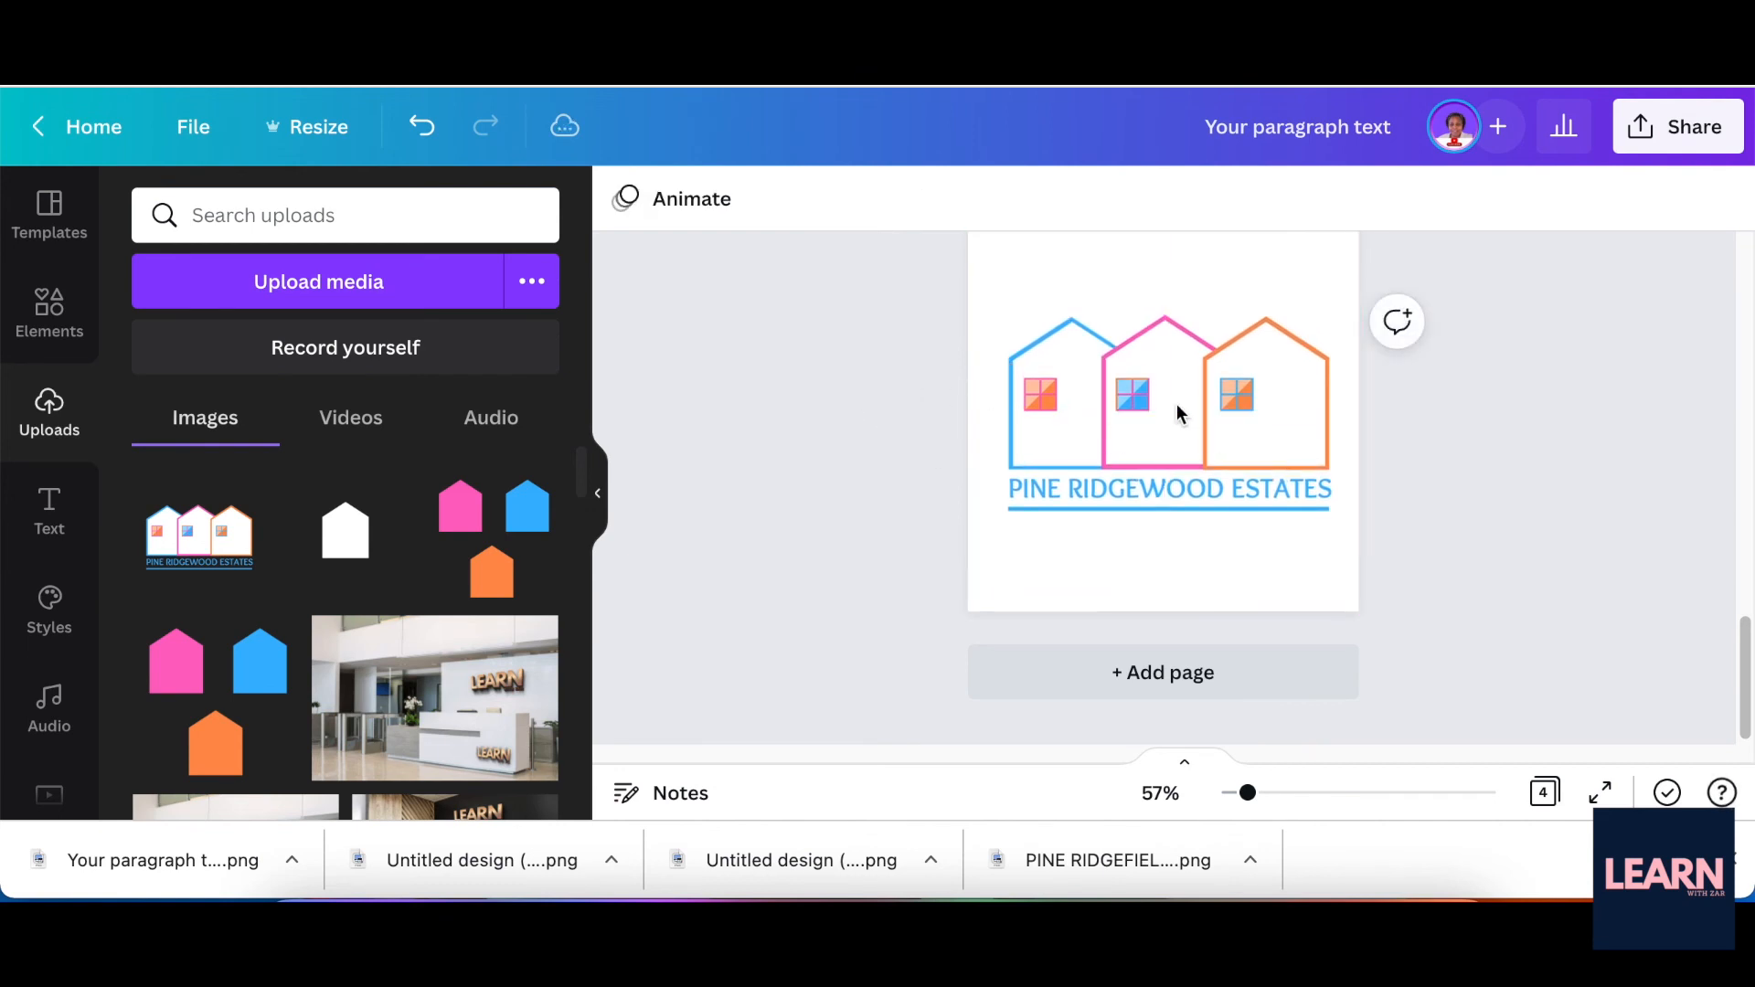
Step: Remove the background from the Pine Ridgewood Estates logo image on page 4
{"action": "left_click", "coordinate": [1171, 417]}
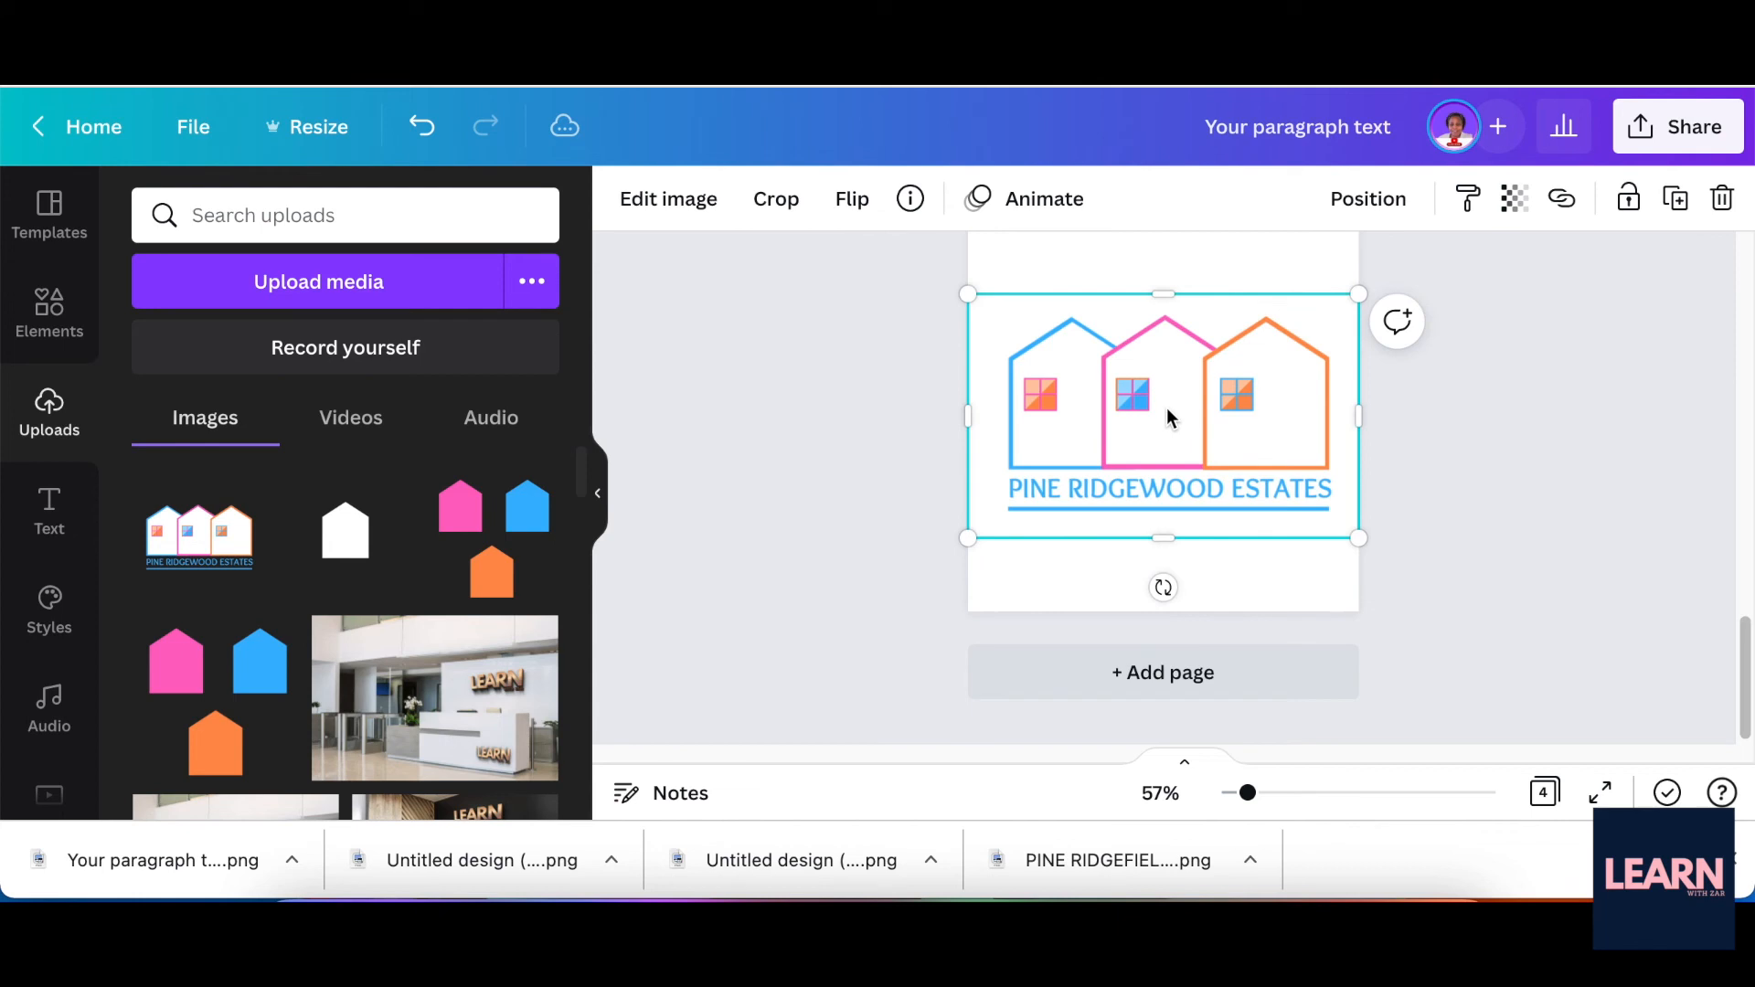
{"action": "left_click", "coordinate": [666, 203]}
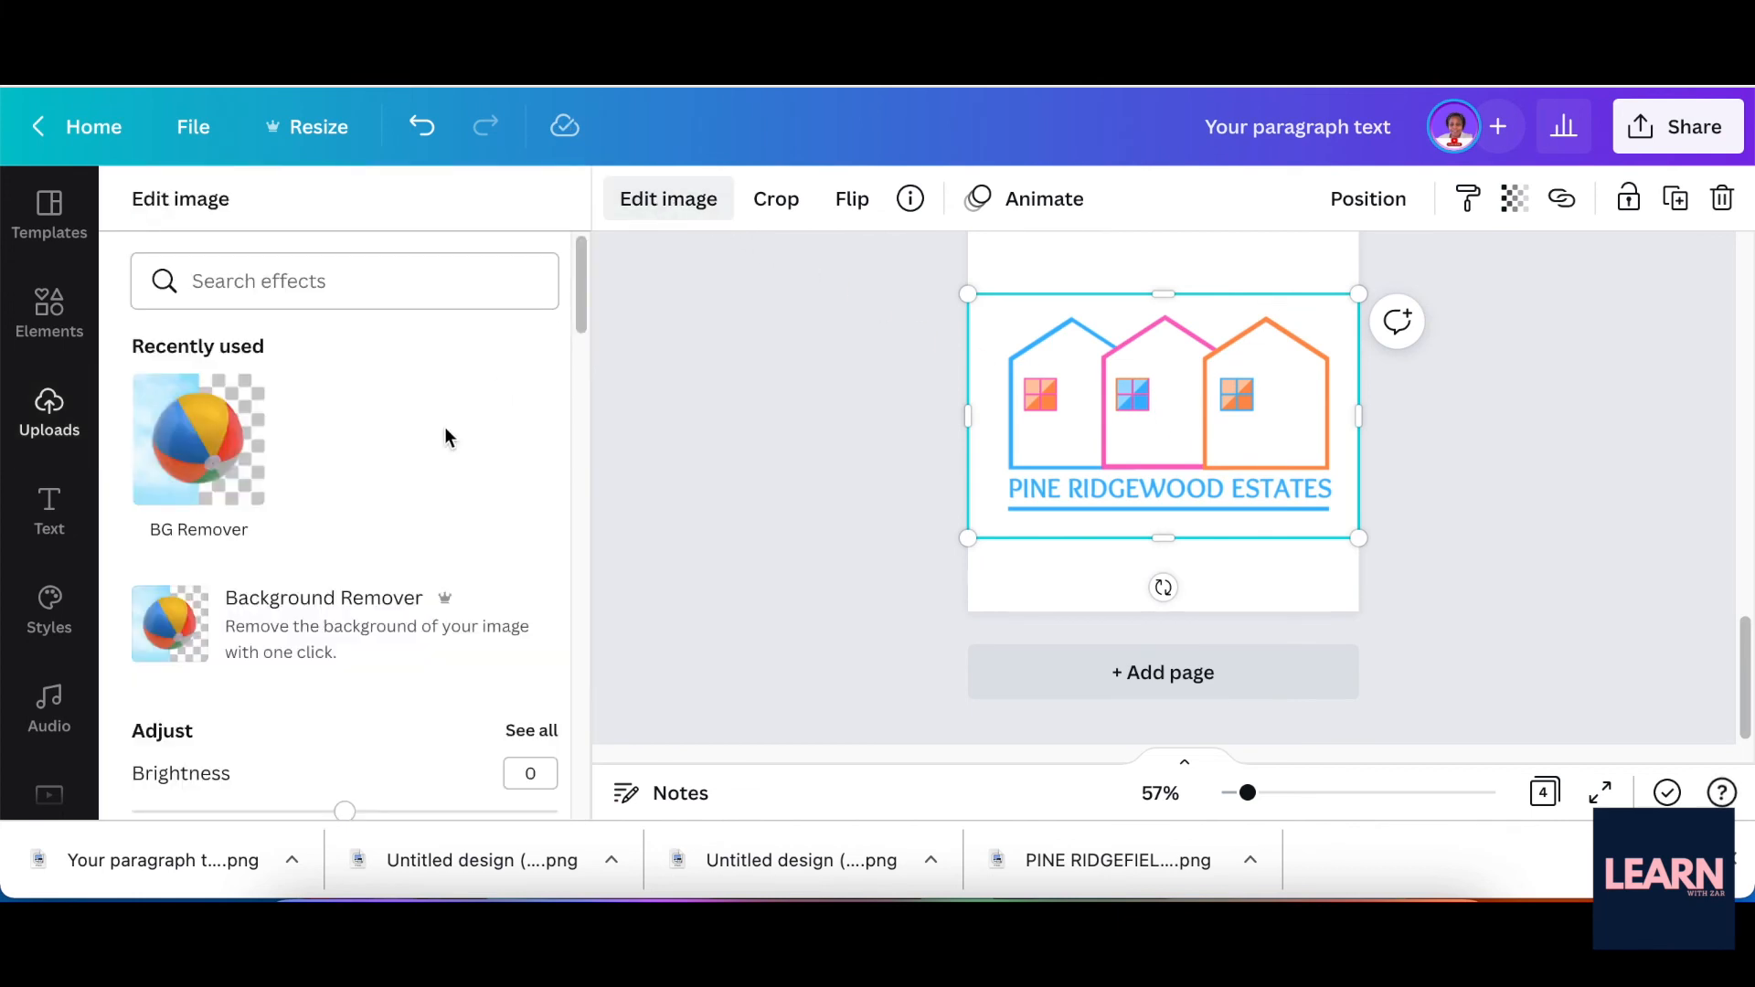
{"action": "left_click", "coordinate": [189, 460]}
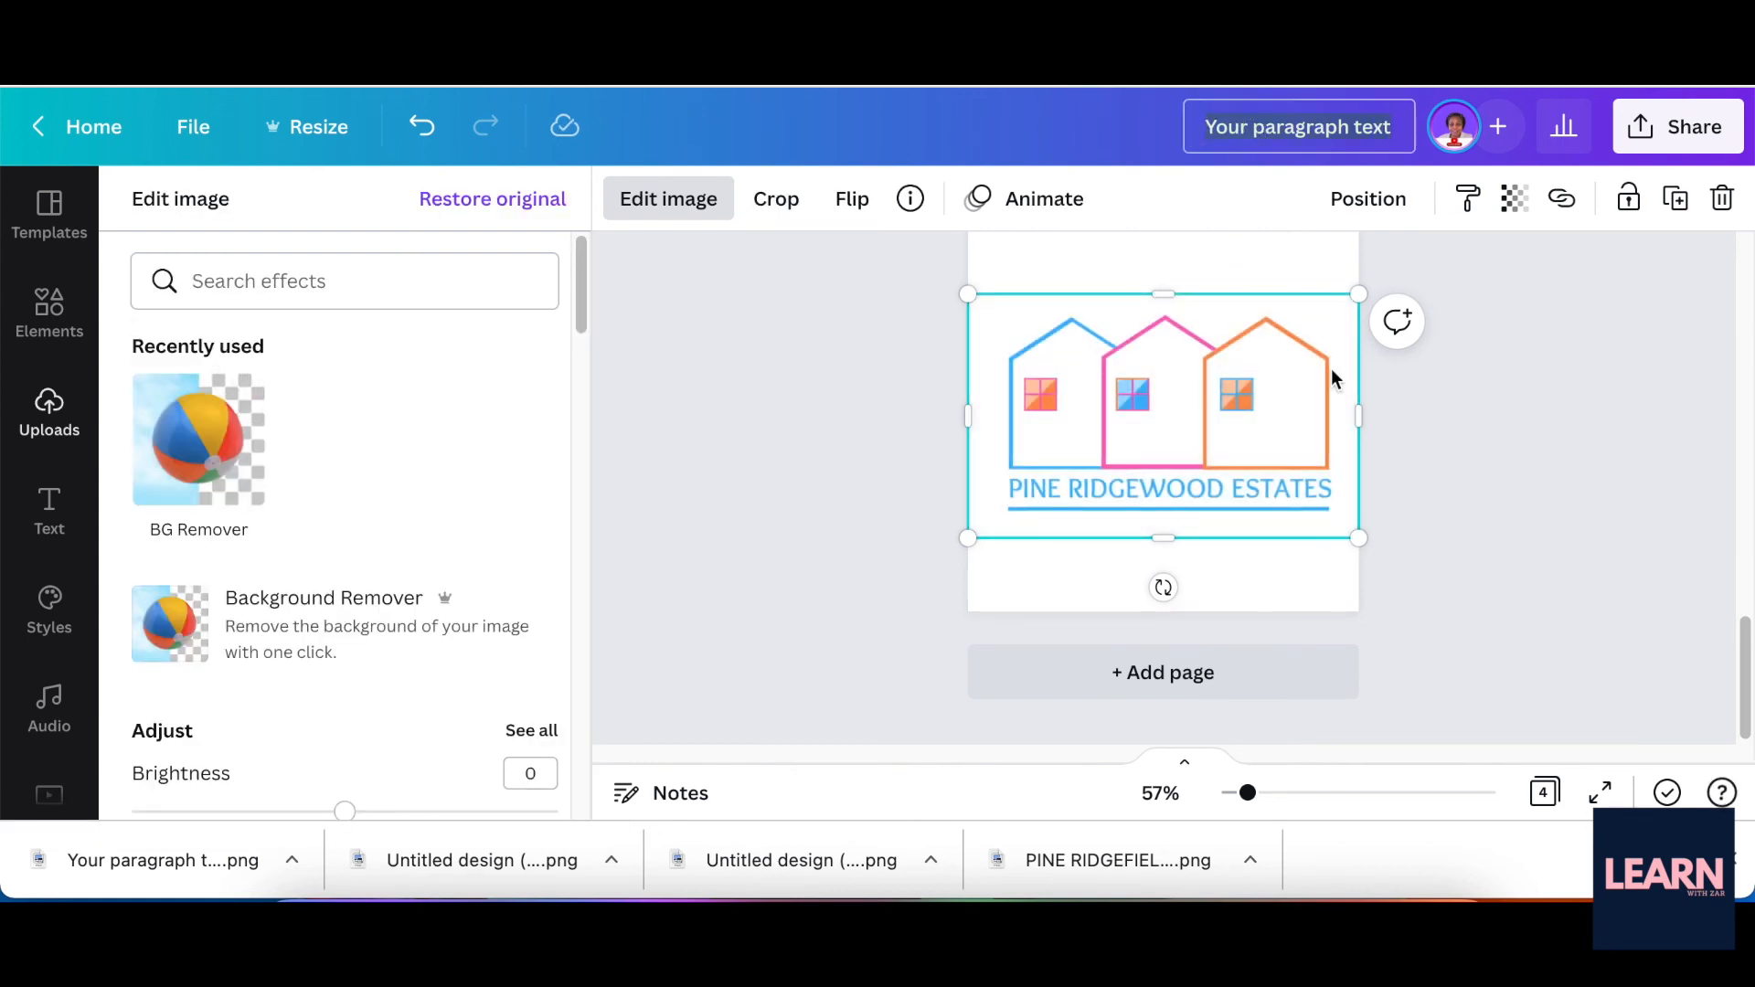
Step: Rename the design PINE LOGO and download only page 4 as a PNG with a transparent background
{"action": "type", "text": "PINE LOGO"}
{"action": "key", "text": "Return"}
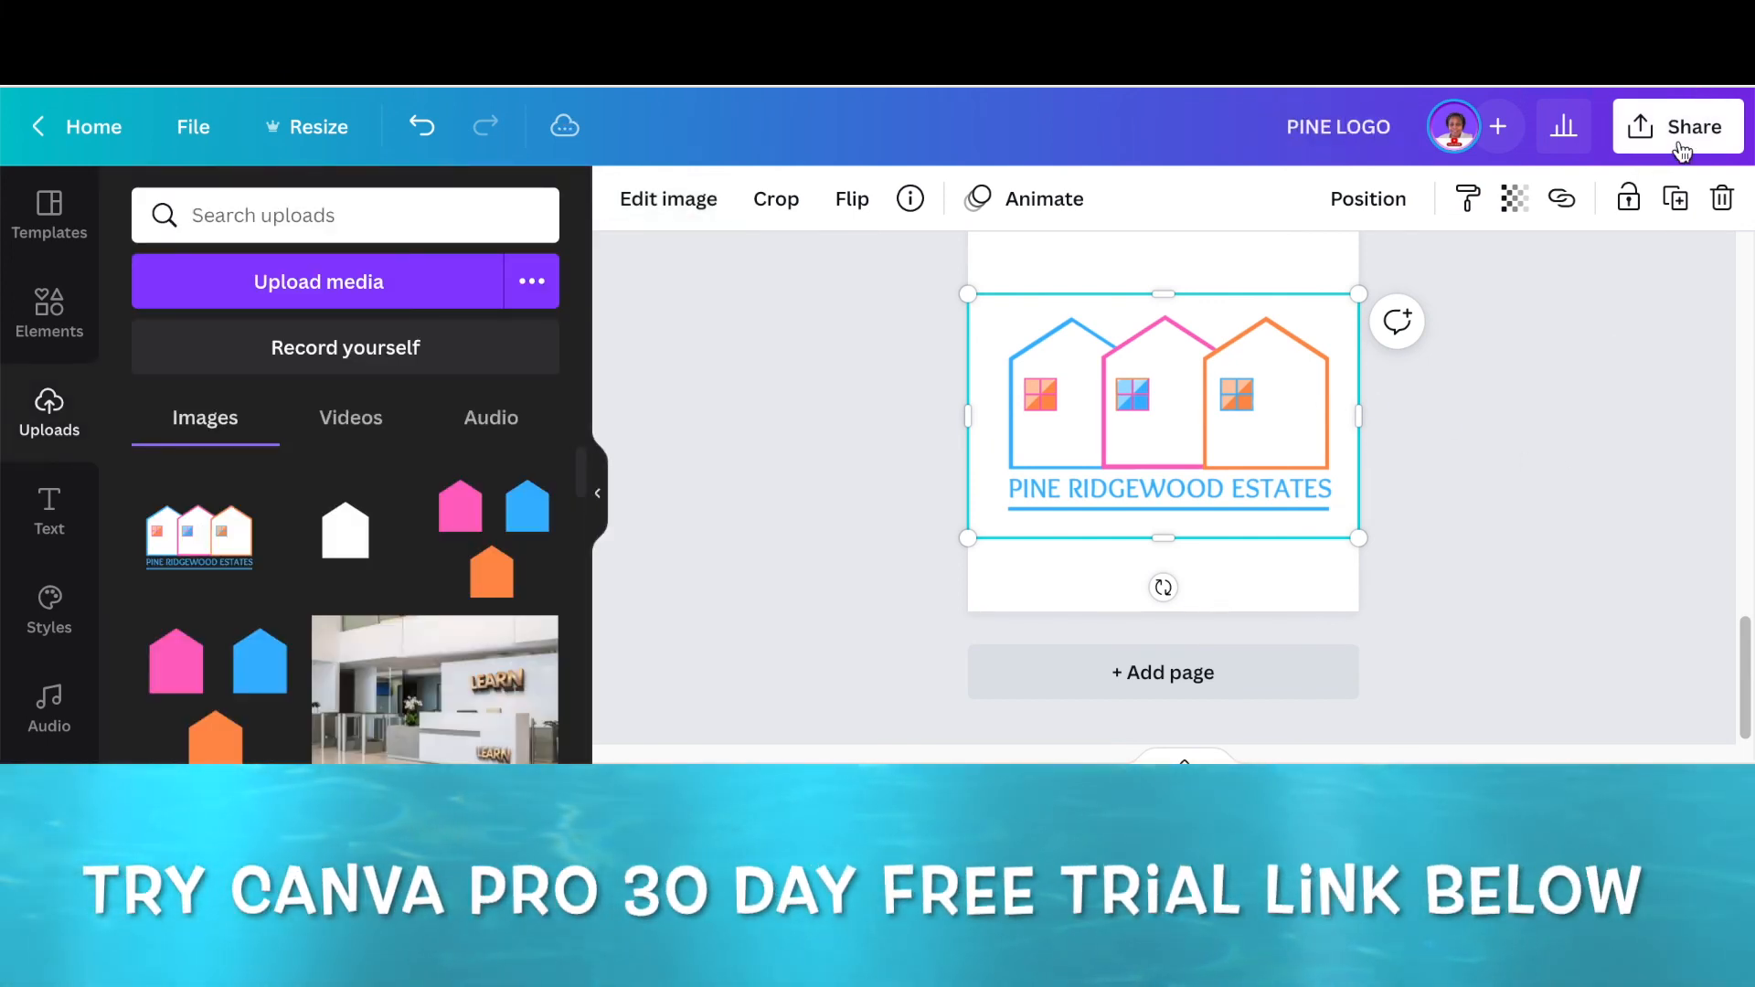
{"action": "left_click", "coordinate": [1691, 128]}
{"action": "scroll", "coordinate": [1613, 543], "scroll_direction": "down", "scroll_amount": 3}
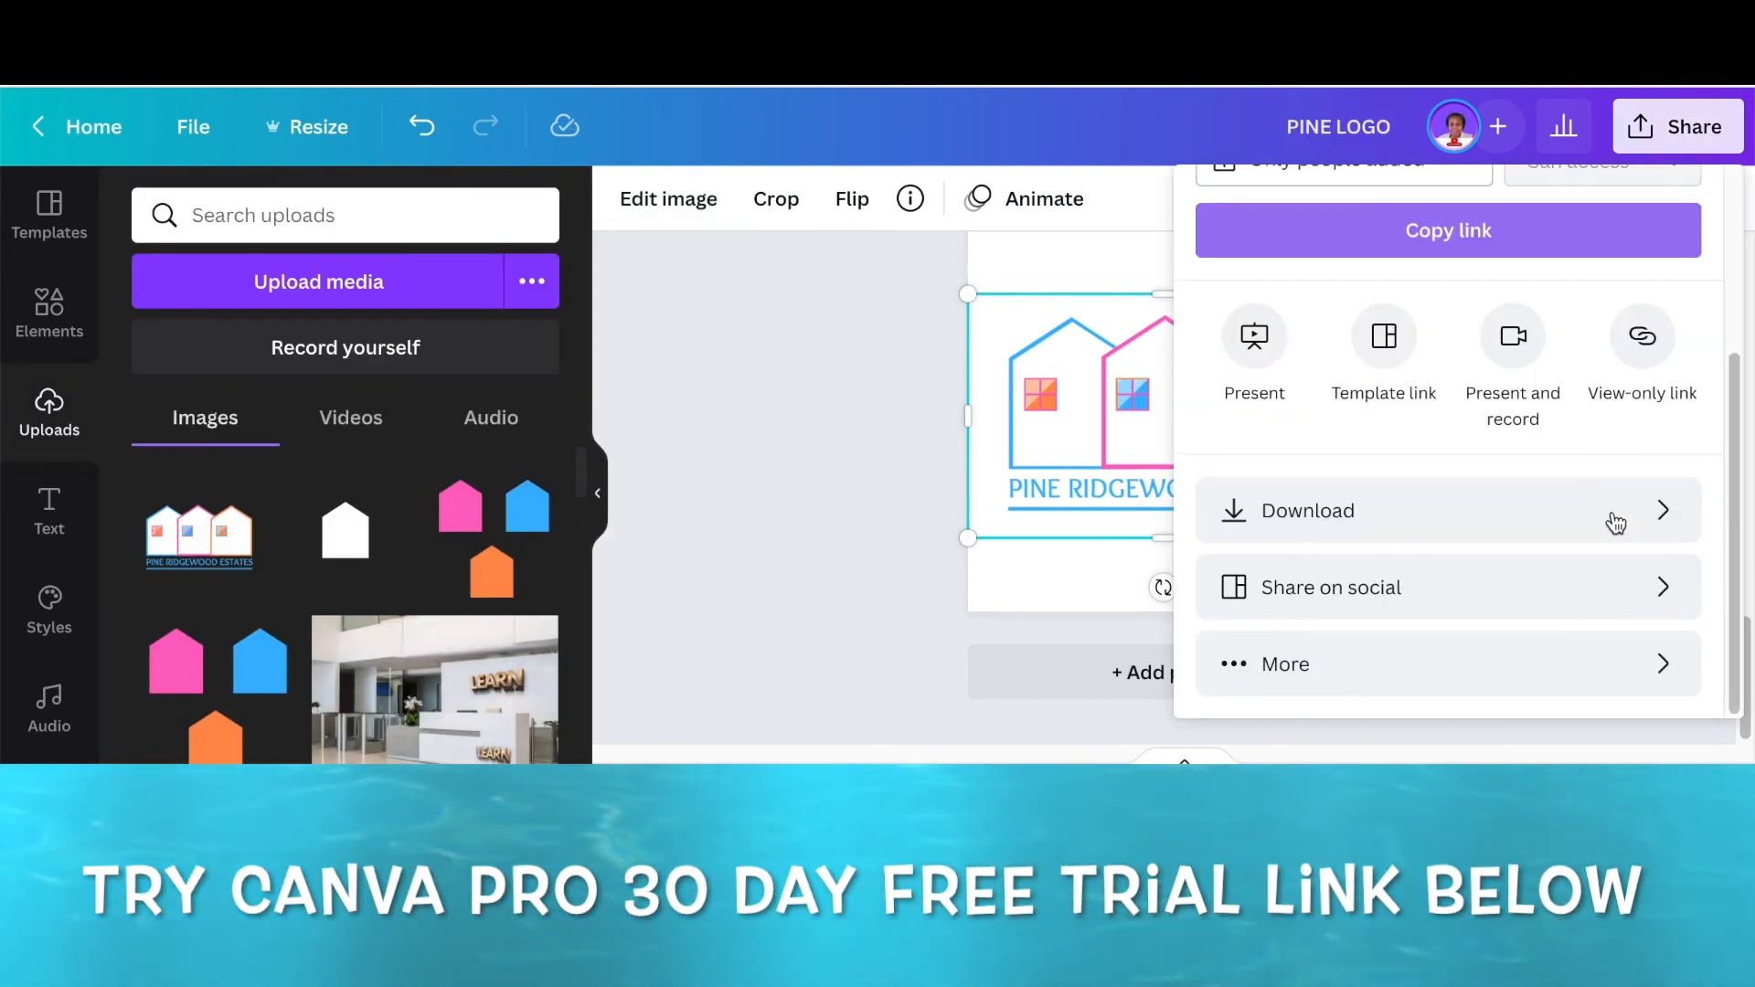
{"action": "left_click", "coordinate": [1496, 514]}
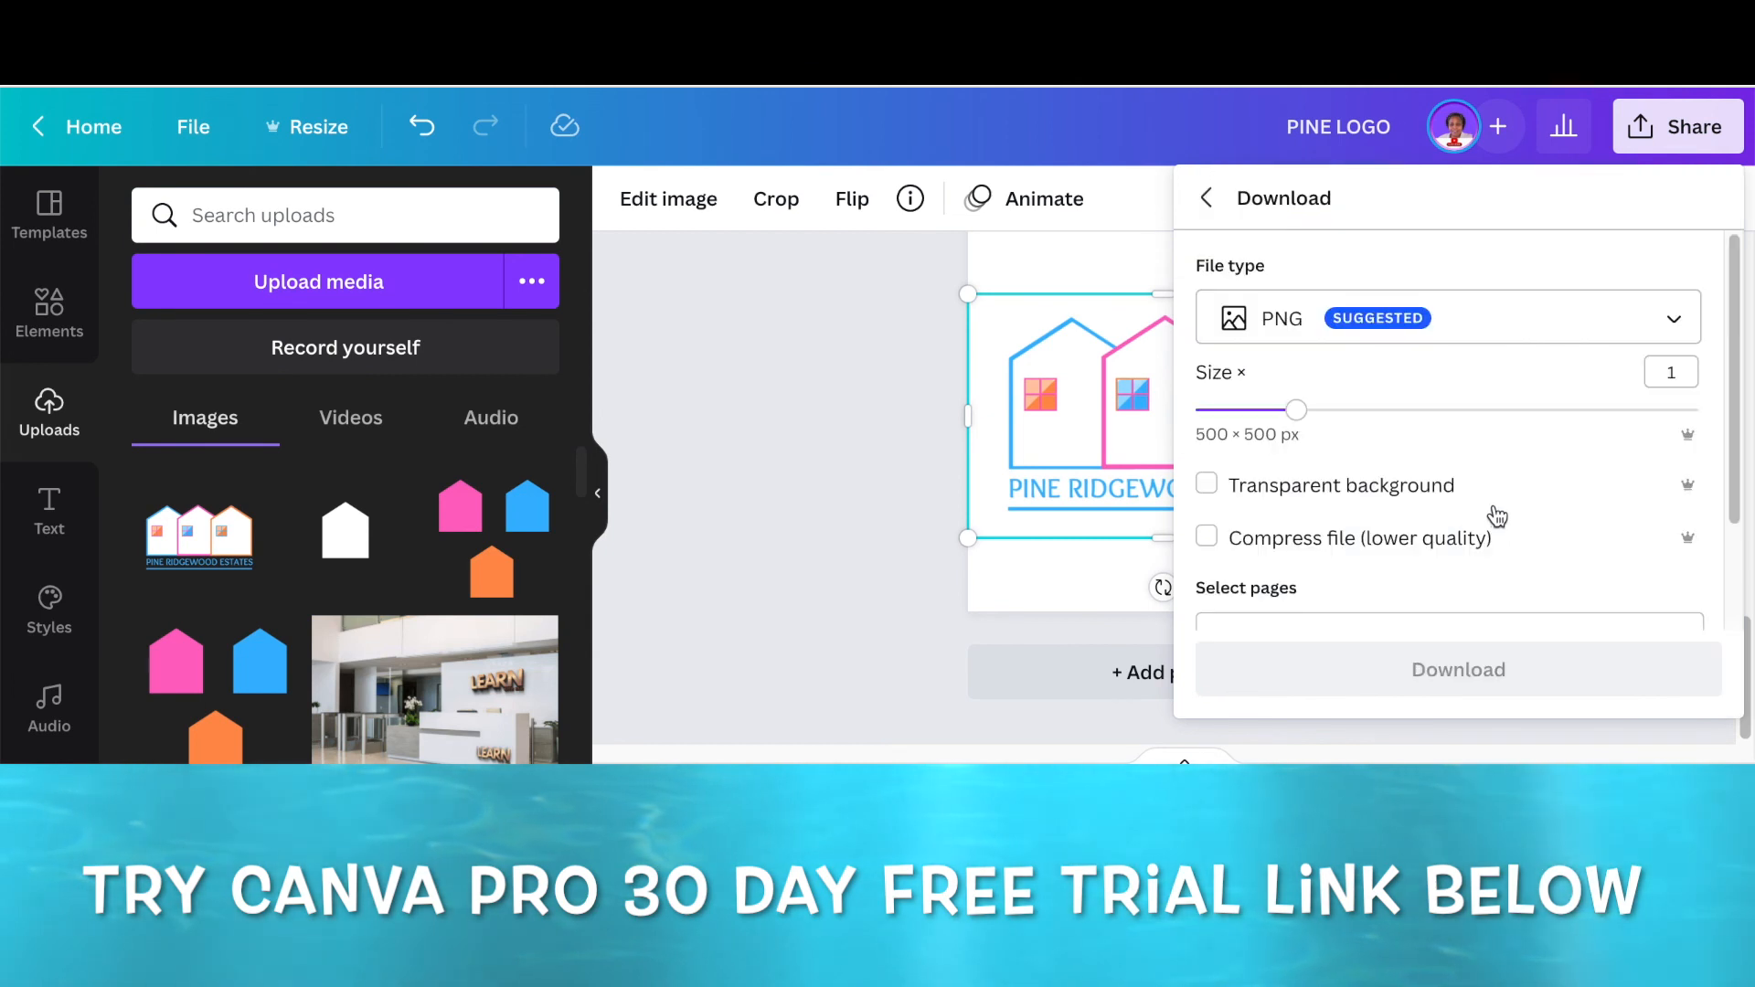
{"action": "scroll", "coordinate": [1463, 439], "scroll_direction": "down", "scroll_amount": 2}
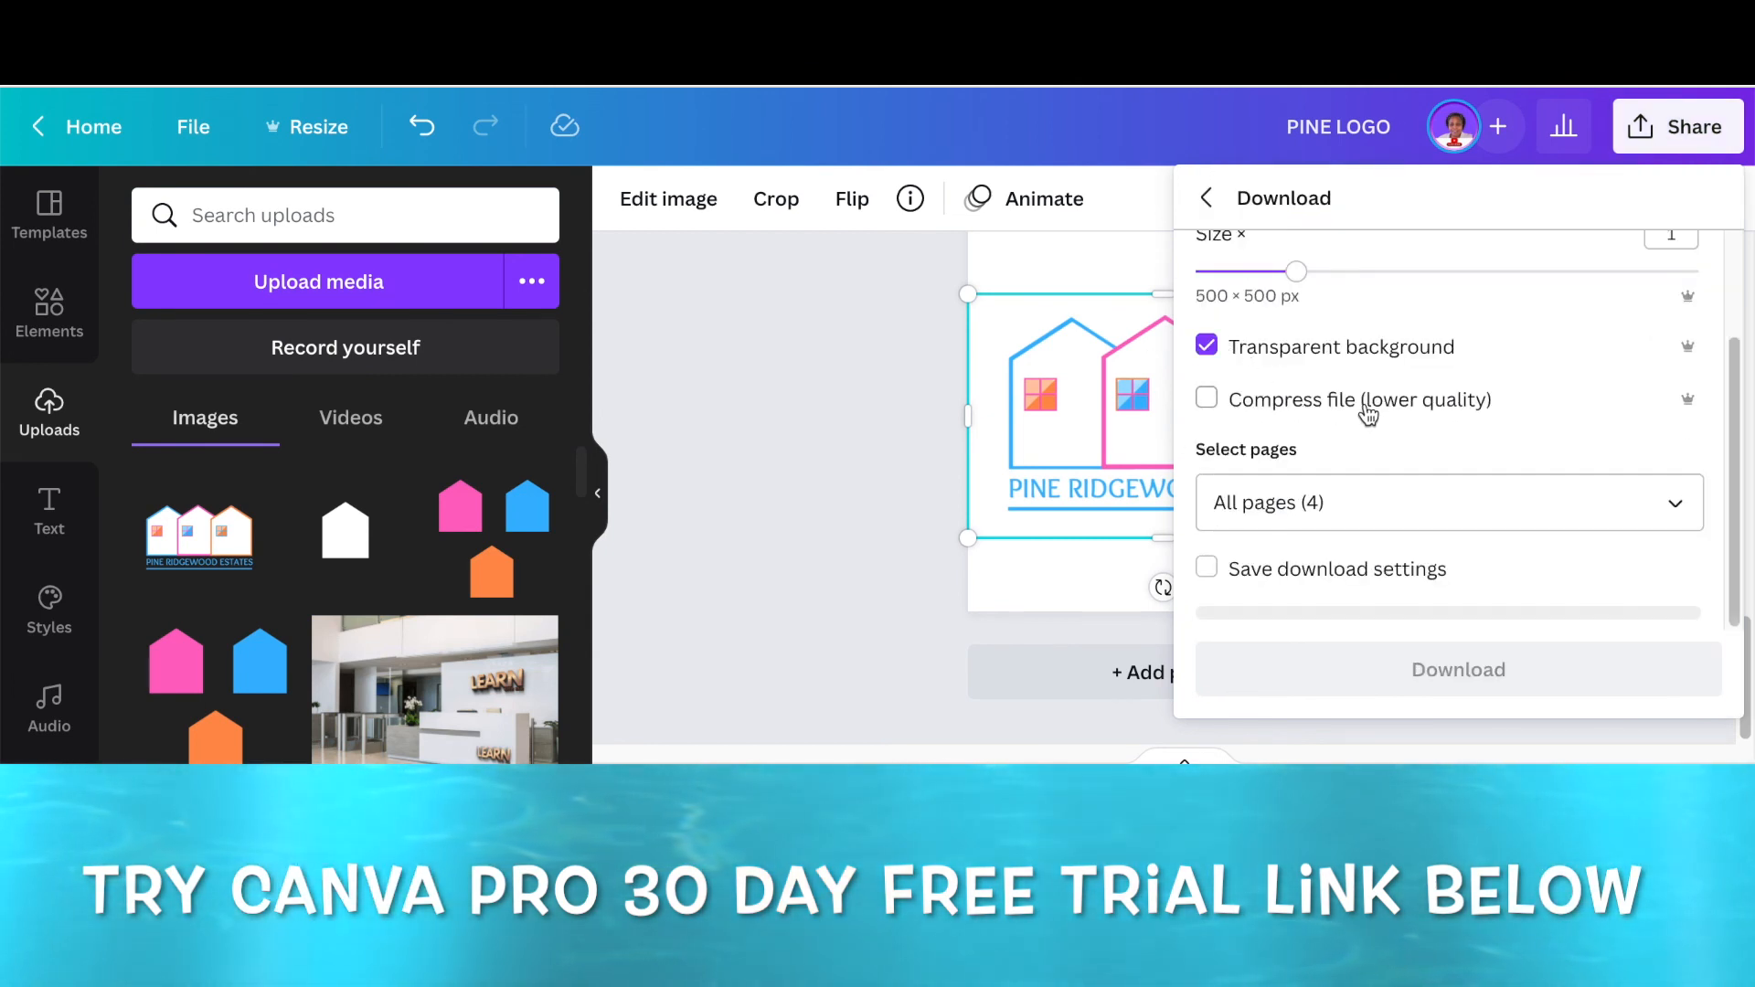
{"action": "left_click", "coordinate": [1679, 510]}
{"action": "scroll", "coordinate": [1636, 407], "scroll_direction": "down", "scroll_amount": 1}
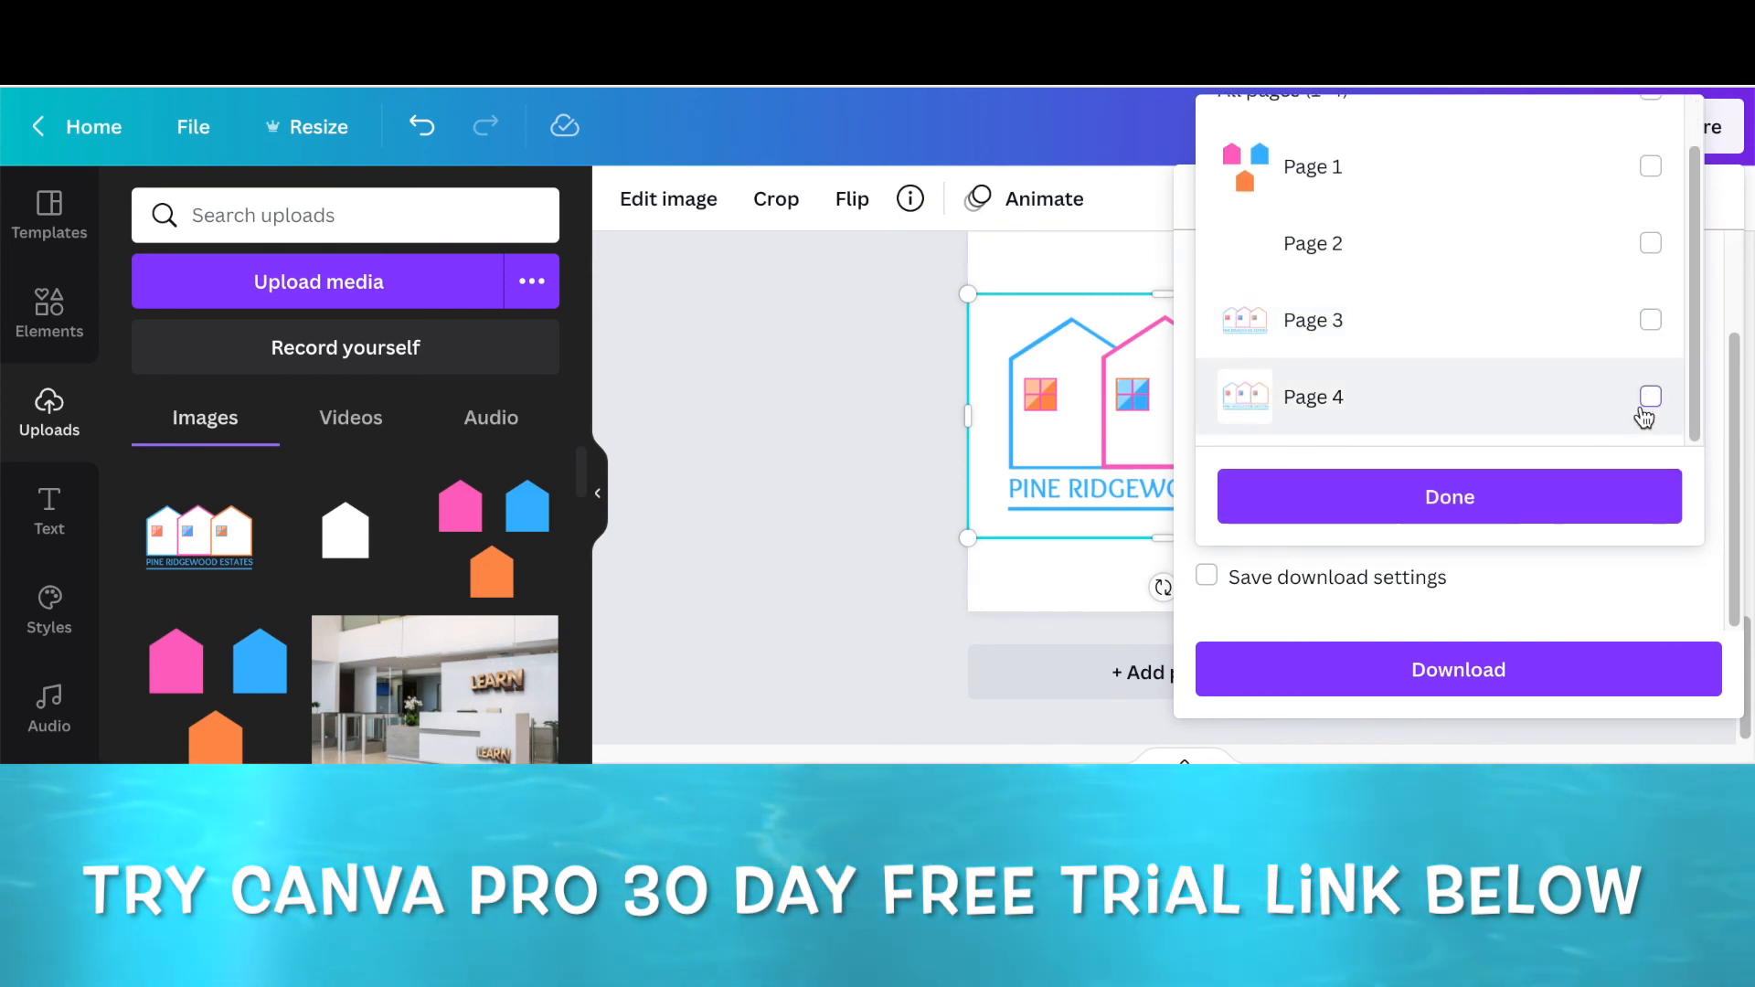
{"action": "left_click", "coordinate": [1651, 396]}
{"action": "left_click", "coordinate": [1547, 517]}
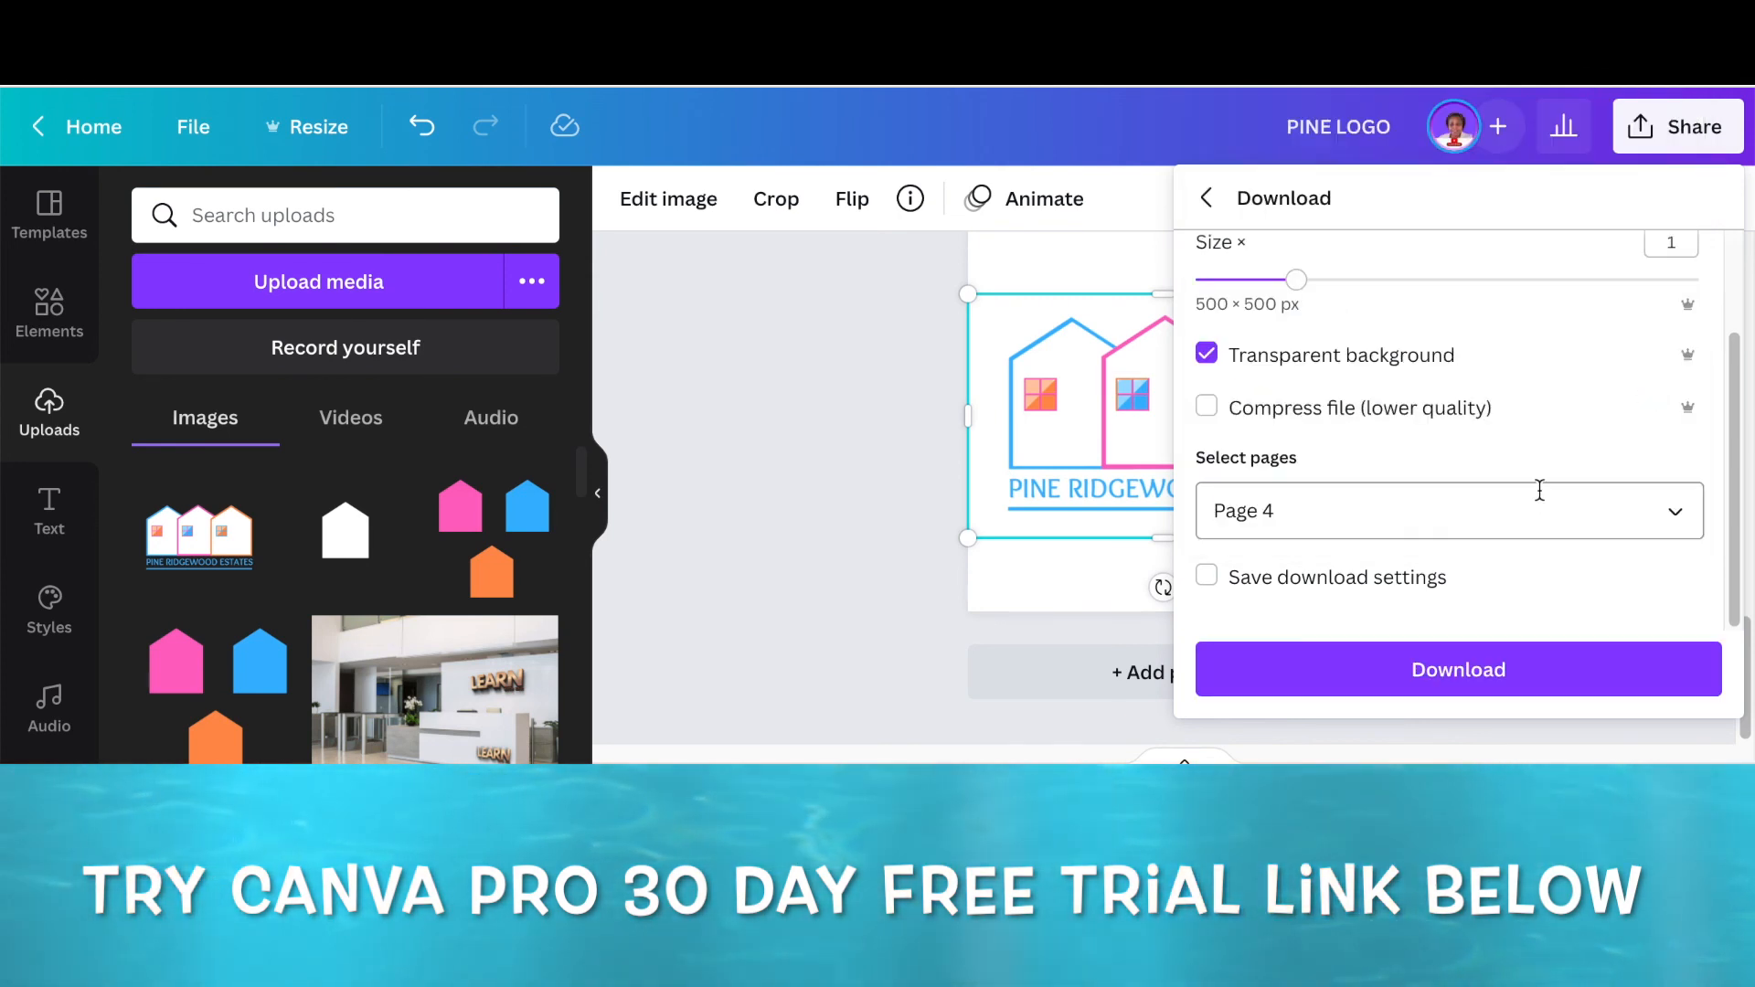
{"action": "left_click", "coordinate": [1486, 664]}
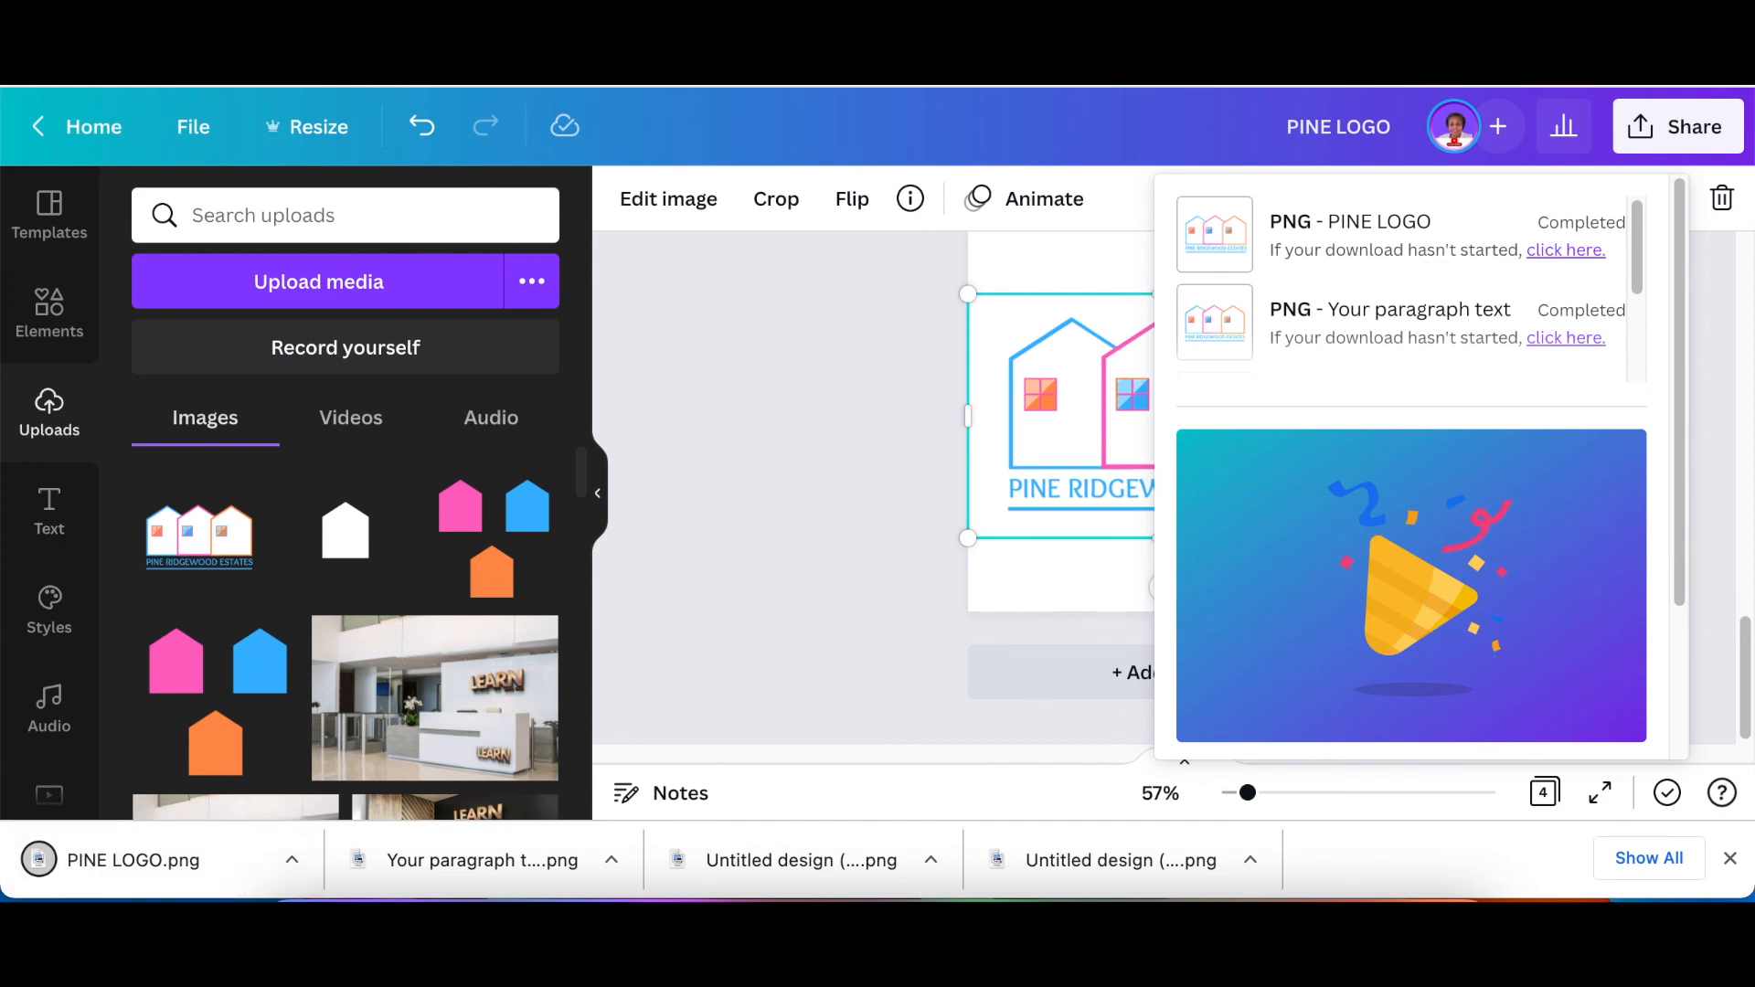
Step: Switch to Photopea and open the Logo Mockup on Office Glass template from its Mockups category
{"action": "key", "text": "ctrl+Tab"}
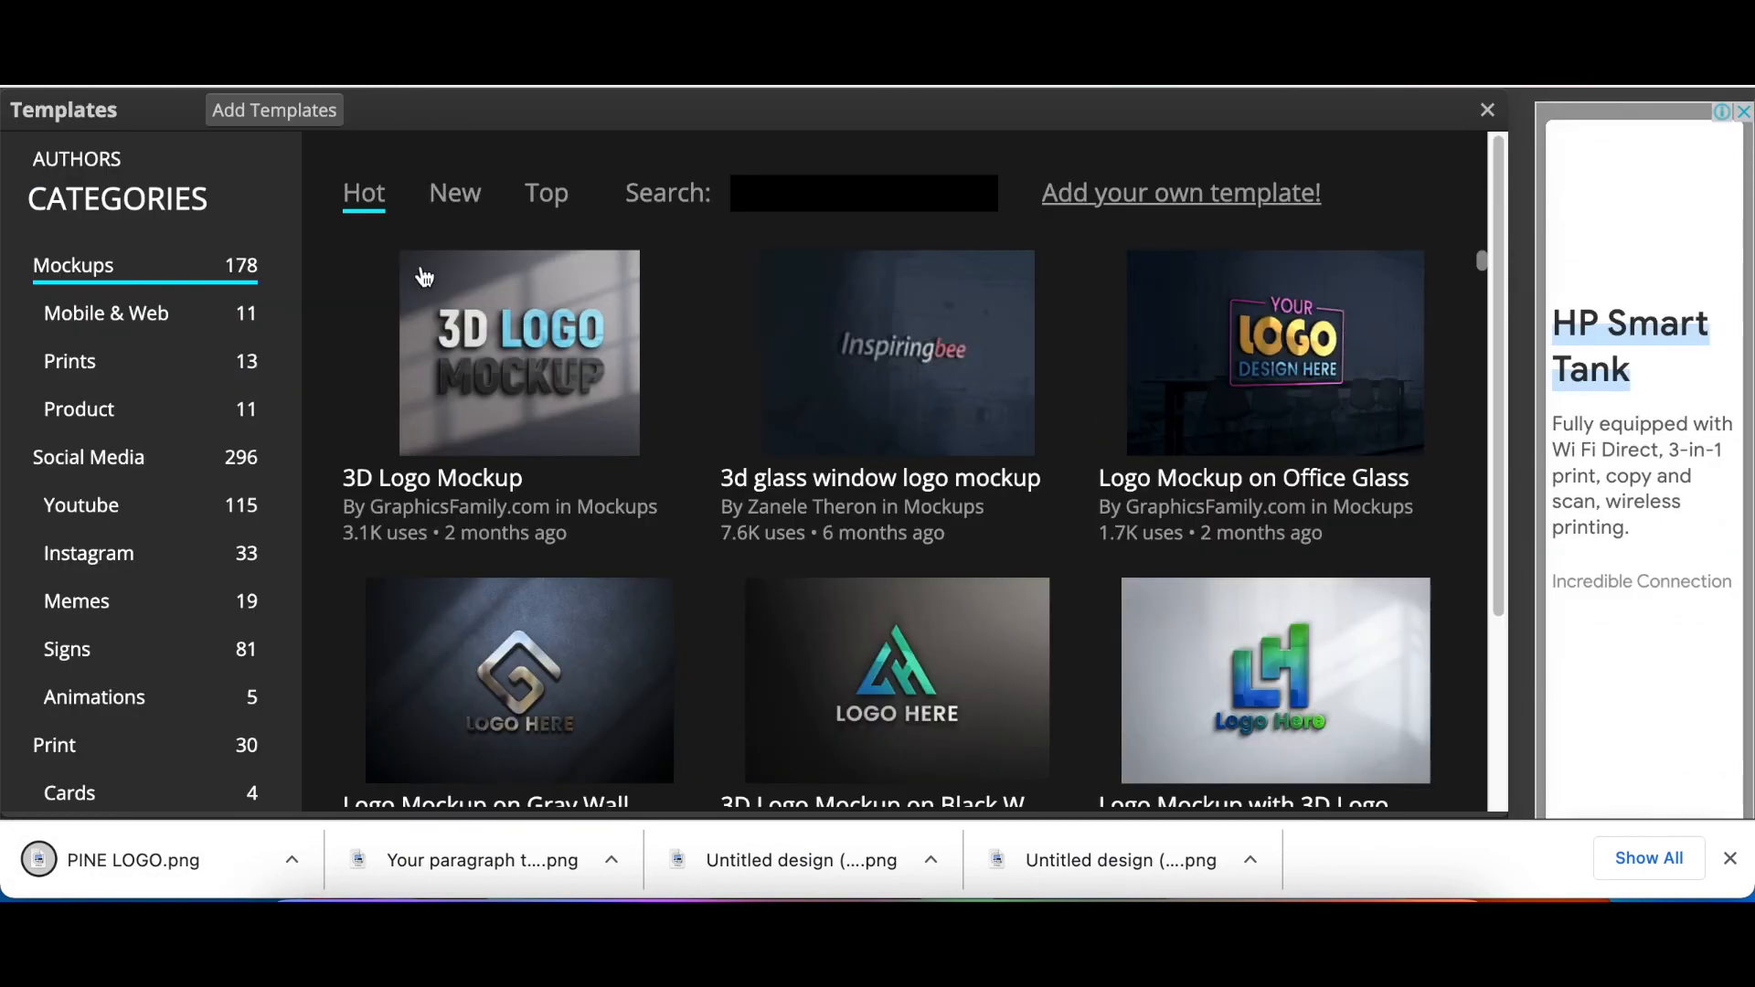
{"action": "left_click", "coordinate": [1223, 494]}
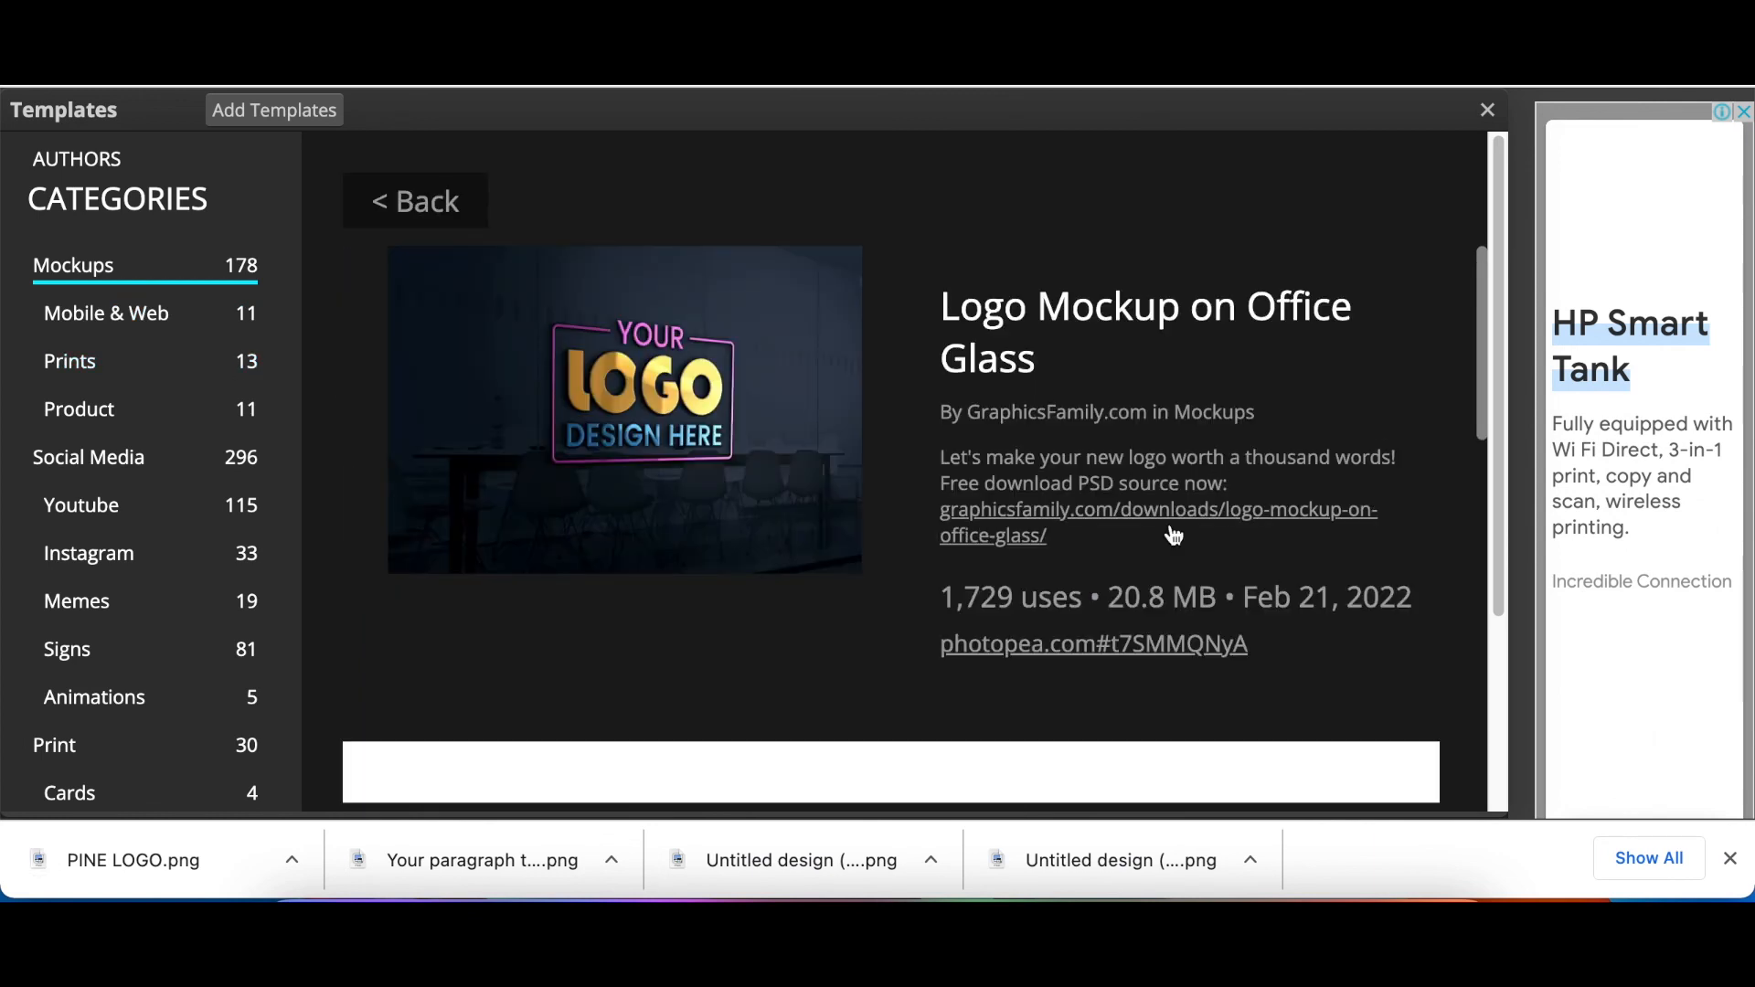
{"action": "left_click", "coordinate": [1079, 646]}
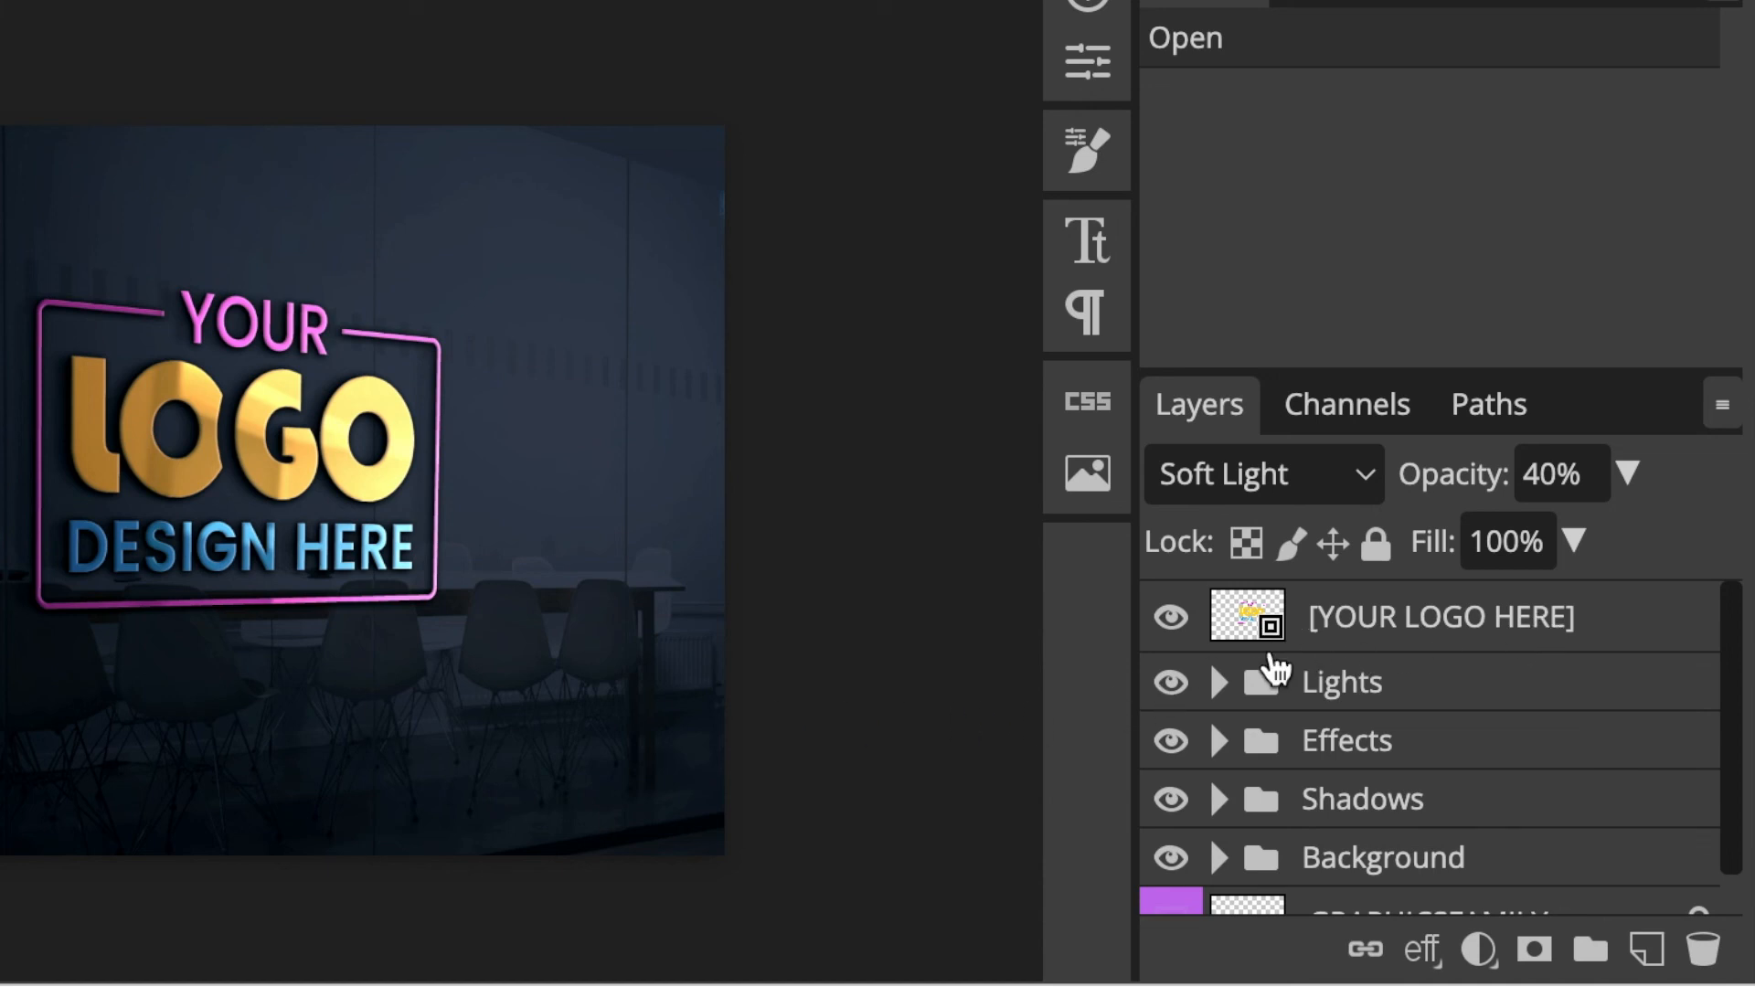
Step: Open the [YOUR LOGO HERE] smart object and hide its Group 3 copy placeholder artwork
{"action": "double_click", "coordinate": [1241, 631]}
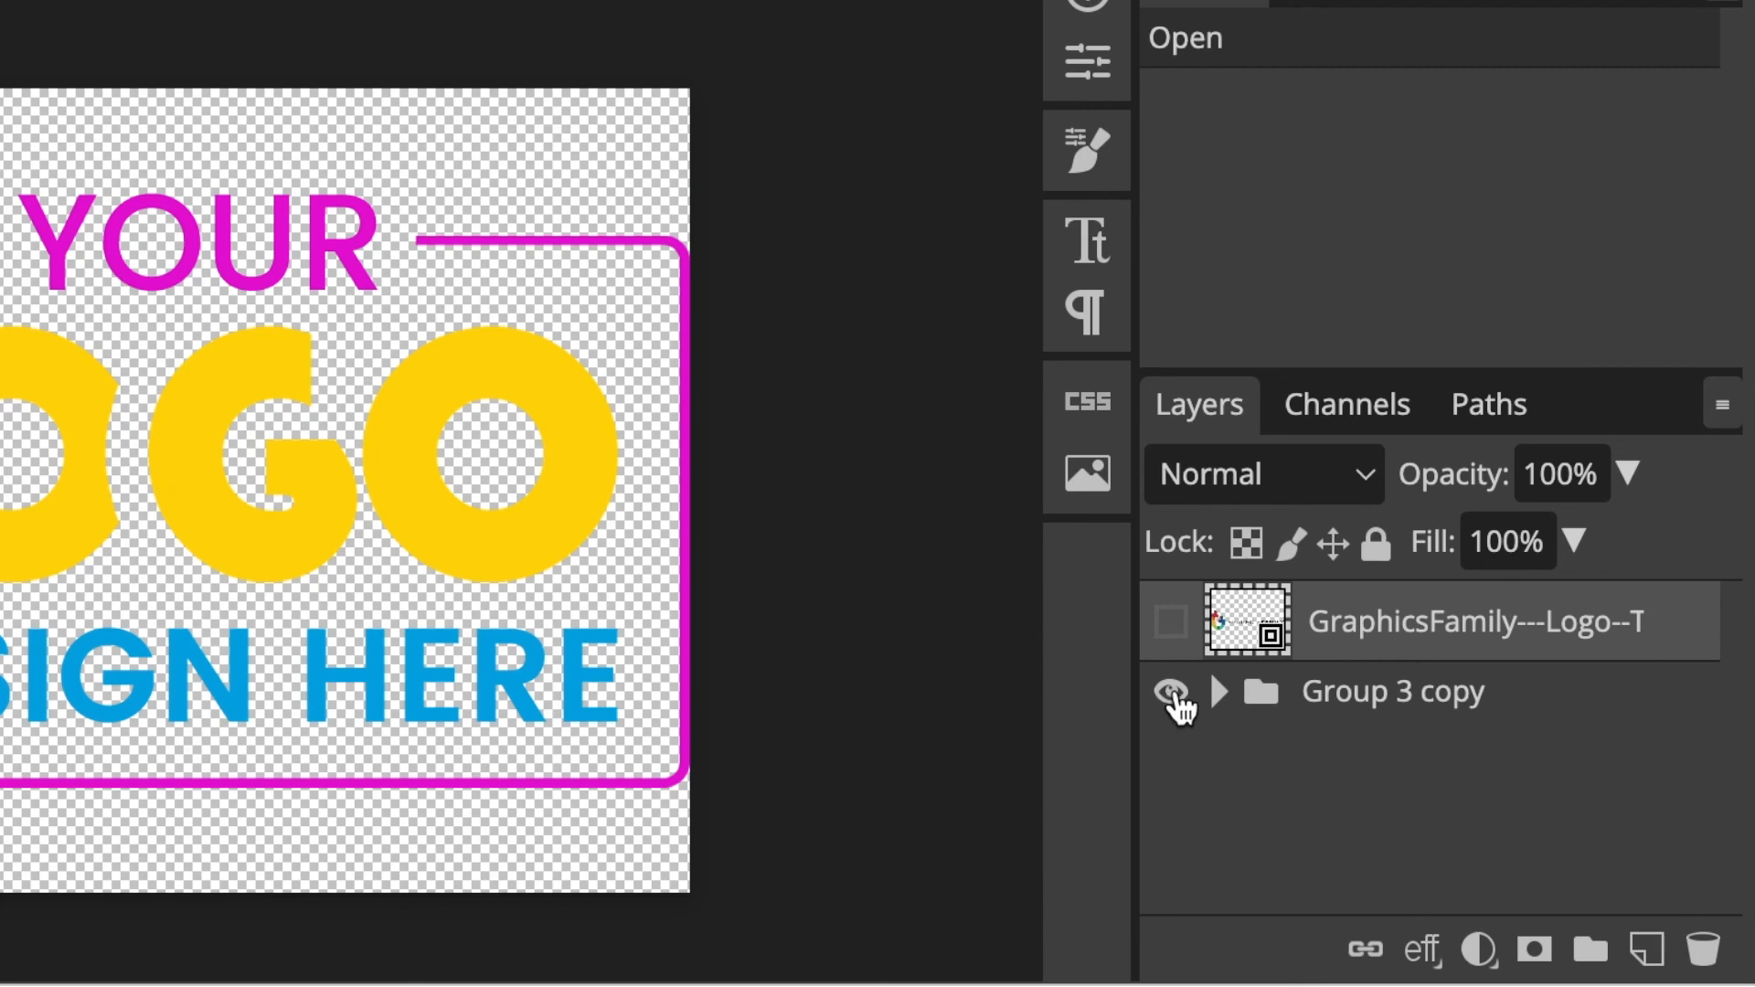
{"action": "left_click", "coordinate": [1174, 694]}
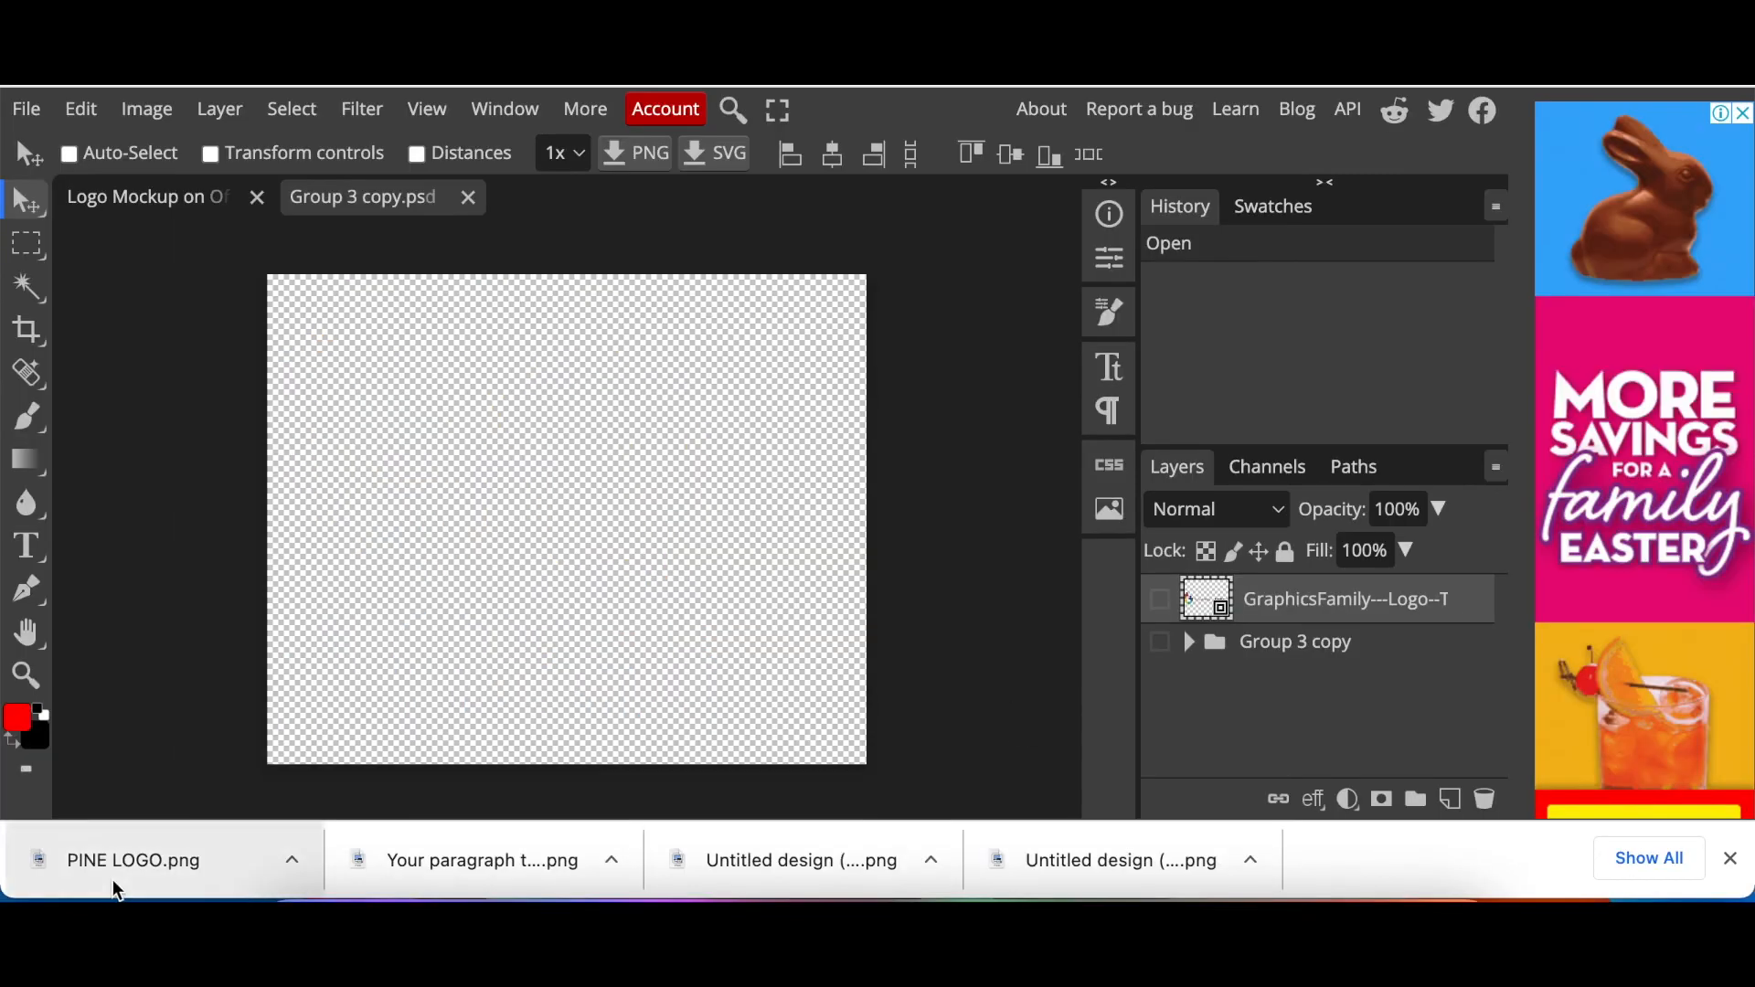
Step: Place PINE LOGO.png in the smart object and stretch it over the canvas to about 177.8% width and 156.4% height
{"action": "left_click_drag", "start_coordinate": [113, 885], "coordinate": [344, 749]}
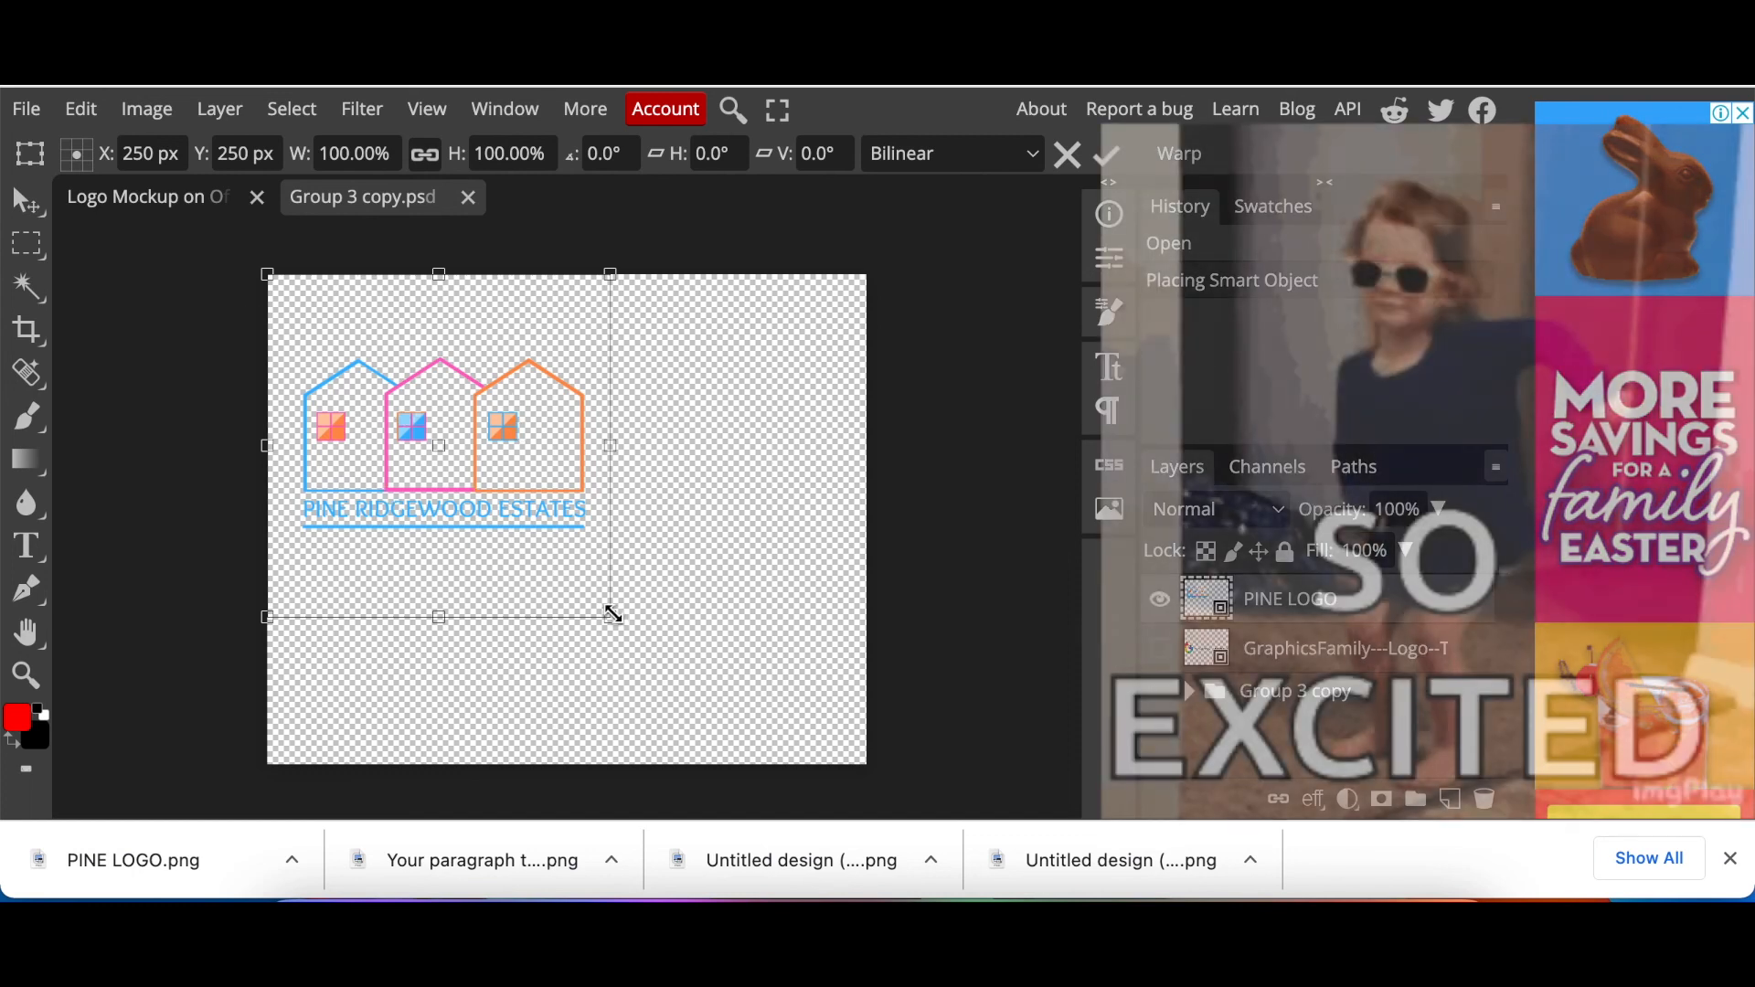
{"action": "left_click_drag", "start_coordinate": [614, 618], "coordinate": [864, 801]}
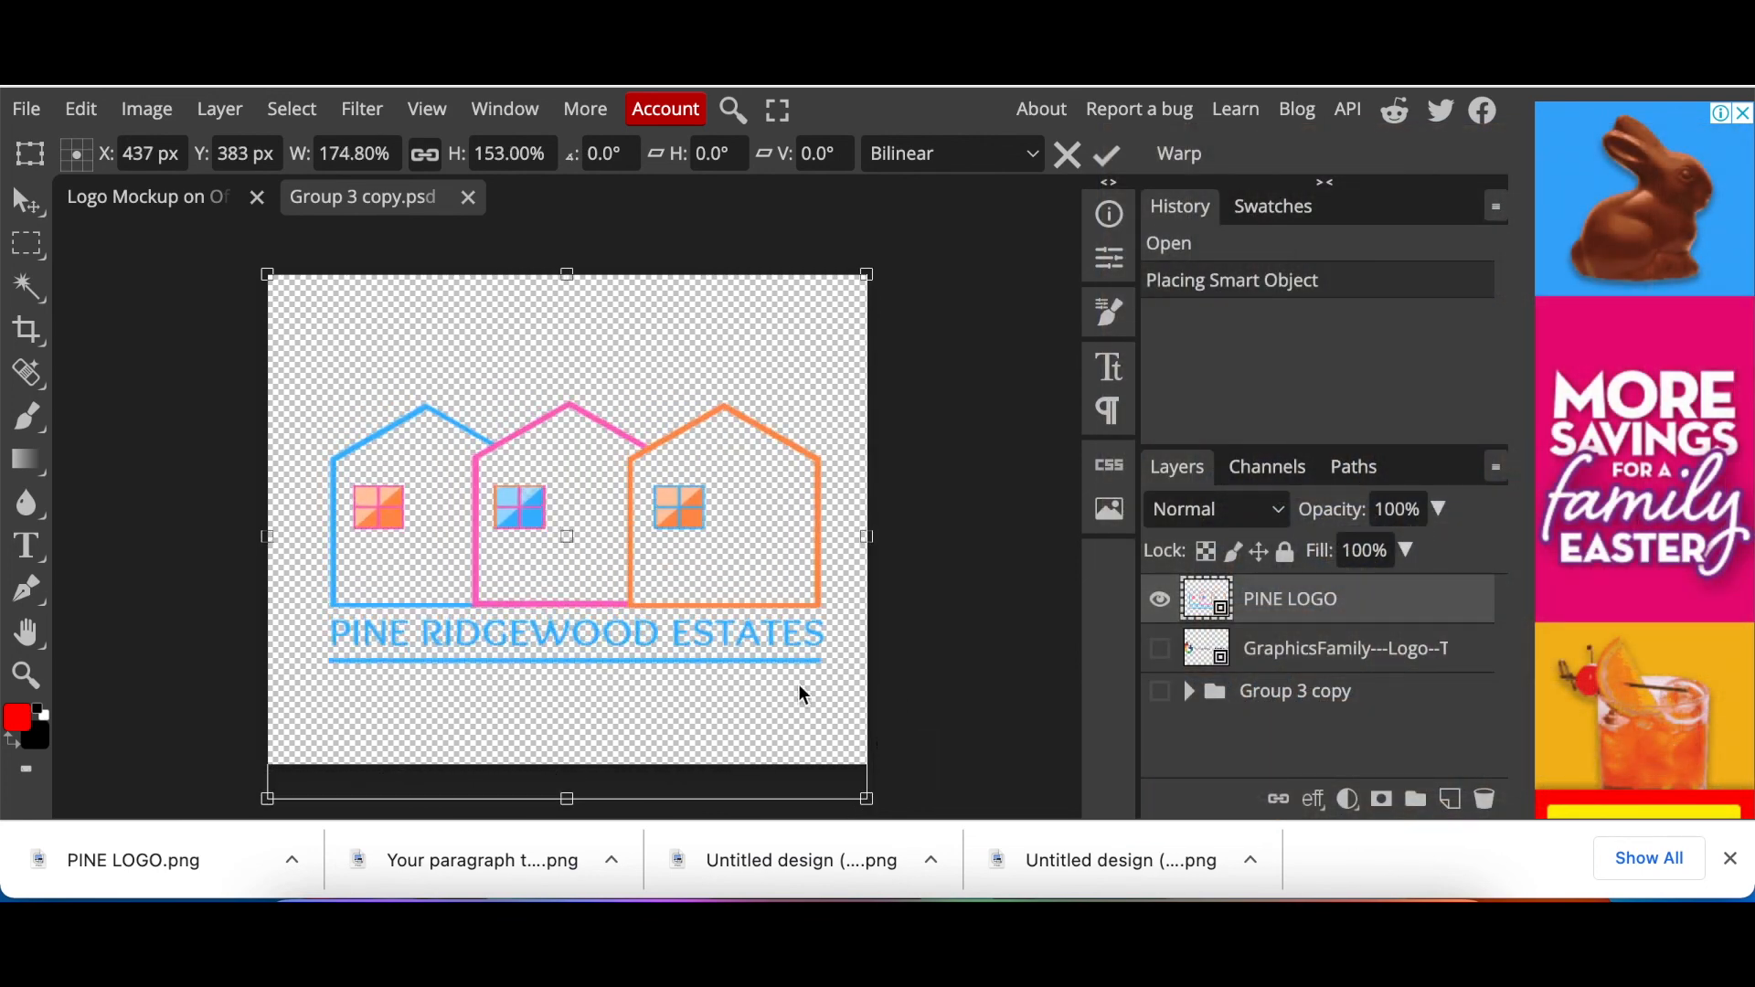
{"action": "left_click_drag", "start_coordinate": [795, 687], "coordinate": [798, 668]}
{"action": "left_click_drag", "start_coordinate": [876, 265], "coordinate": [880, 241]}
{"action": "left_click_drag", "start_coordinate": [776, 454], "coordinate": [768, 455]}
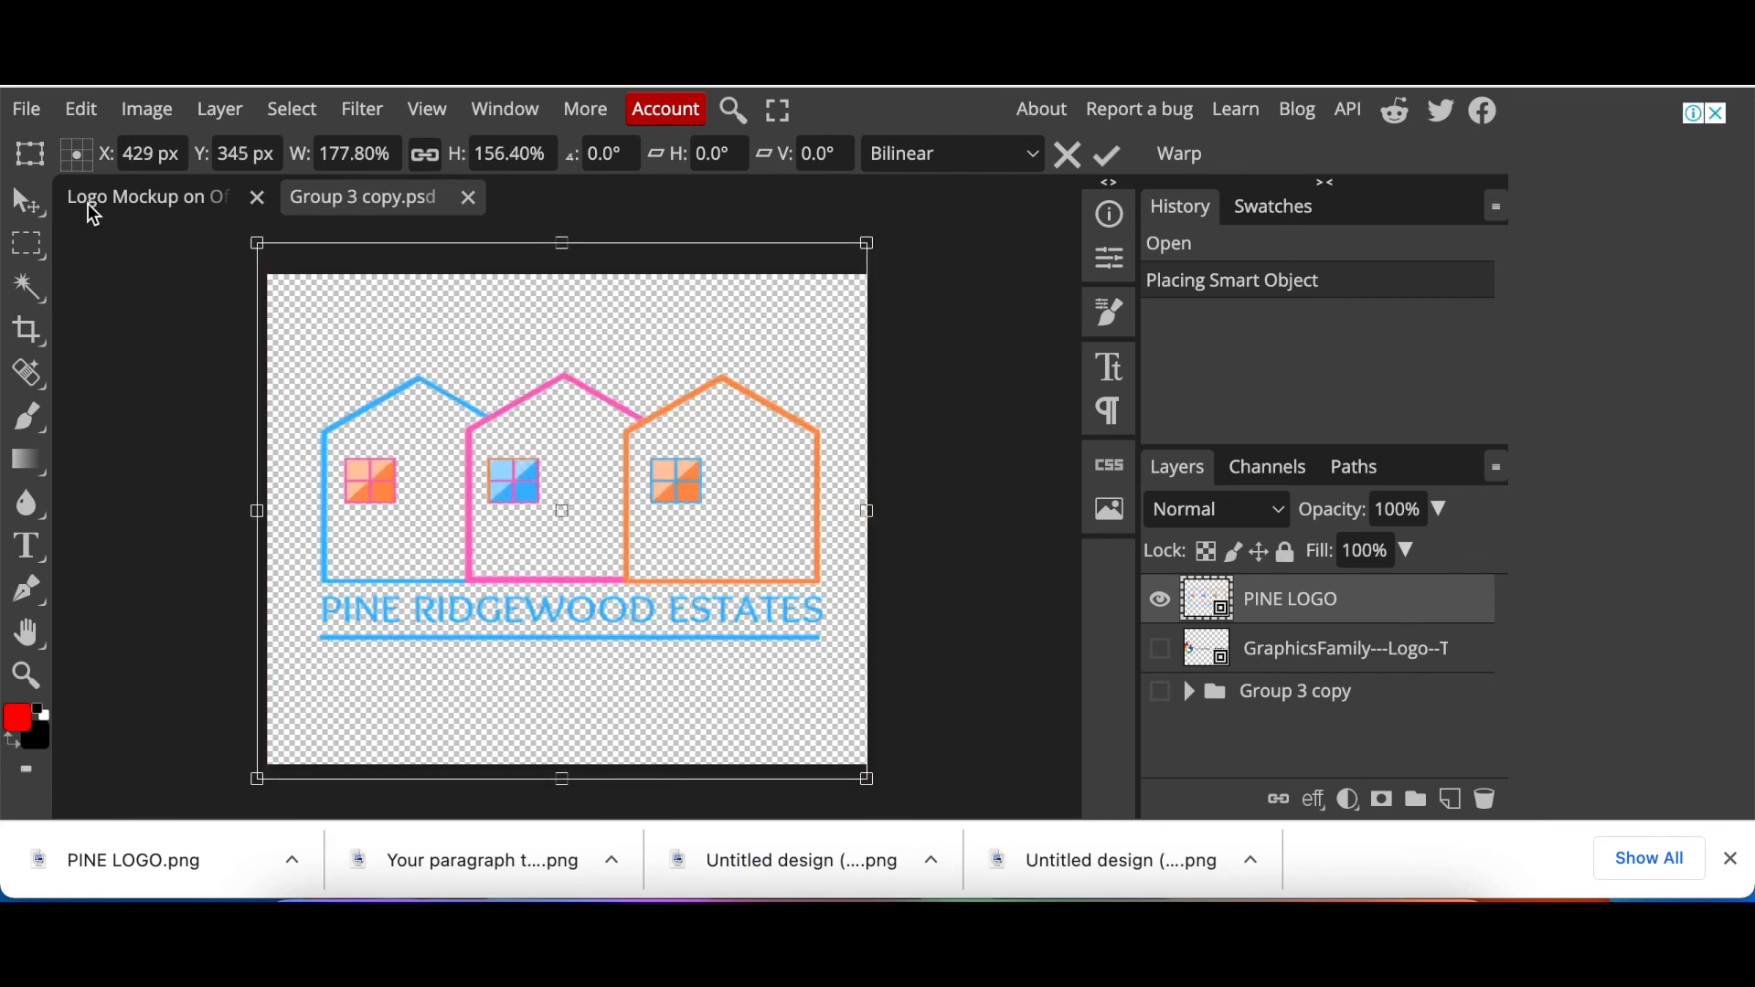
Step: Save the smart object with the scaled logo and return to the office glass mockup document
{"action": "left_click", "coordinate": [27, 110]}
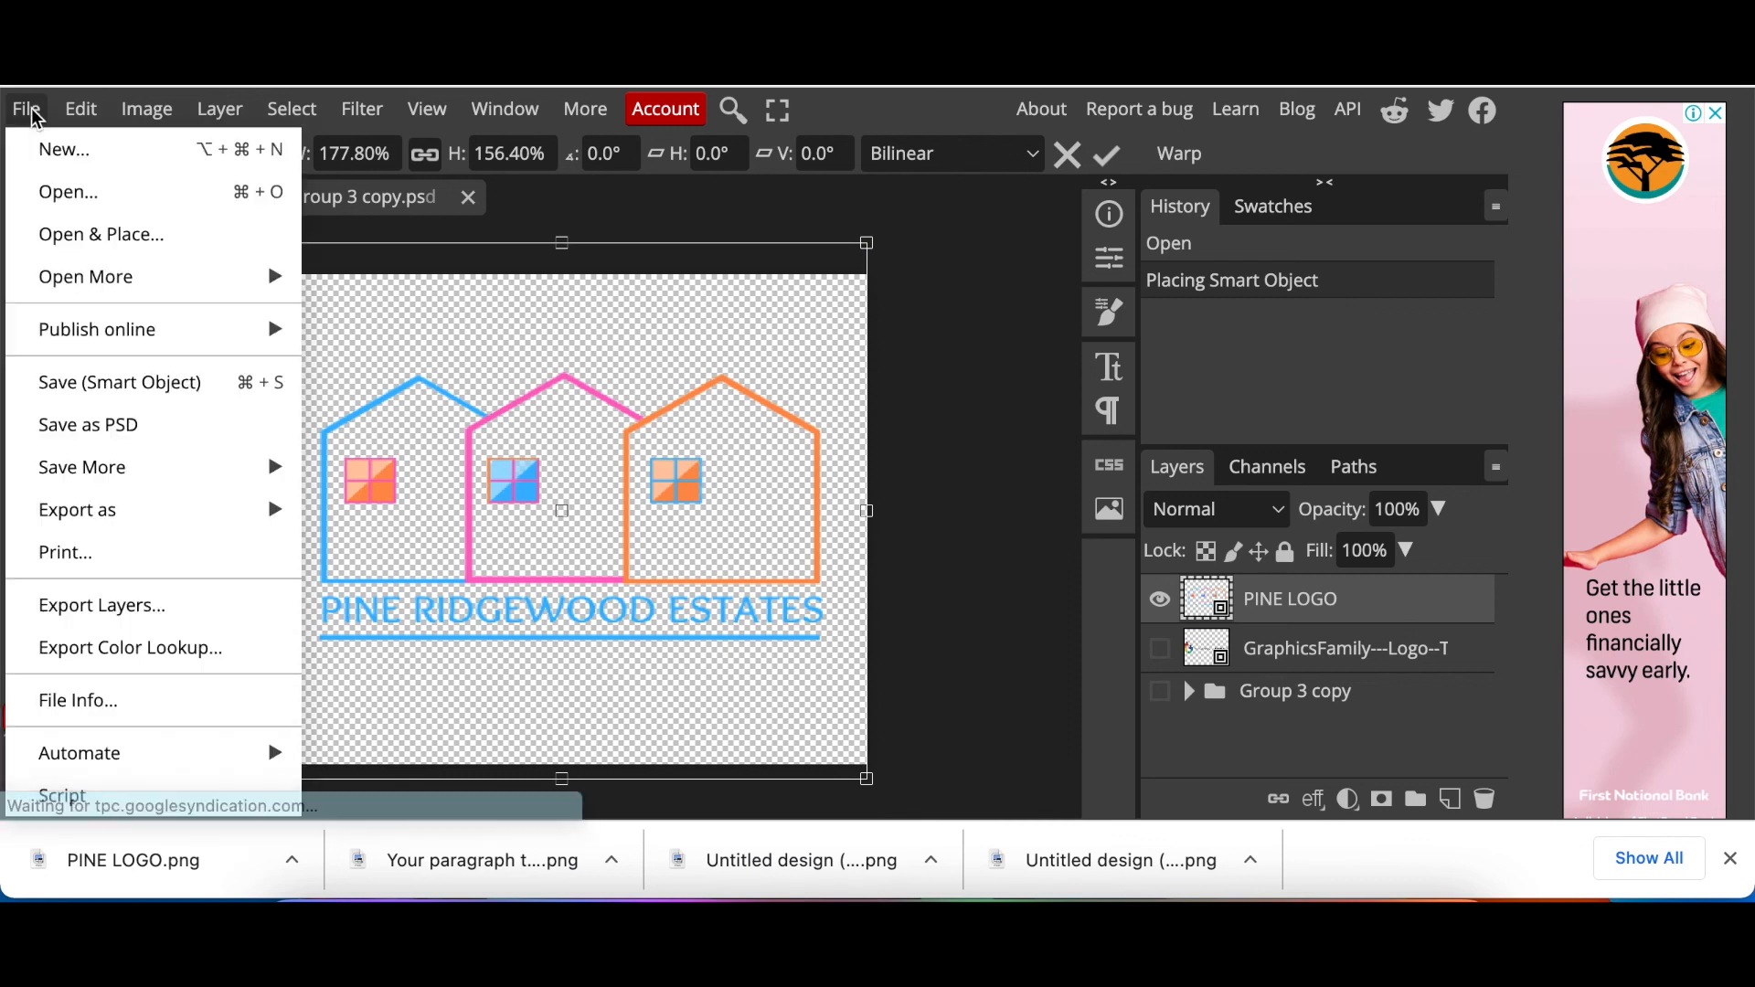
{"action": "left_click", "coordinate": [126, 398]}
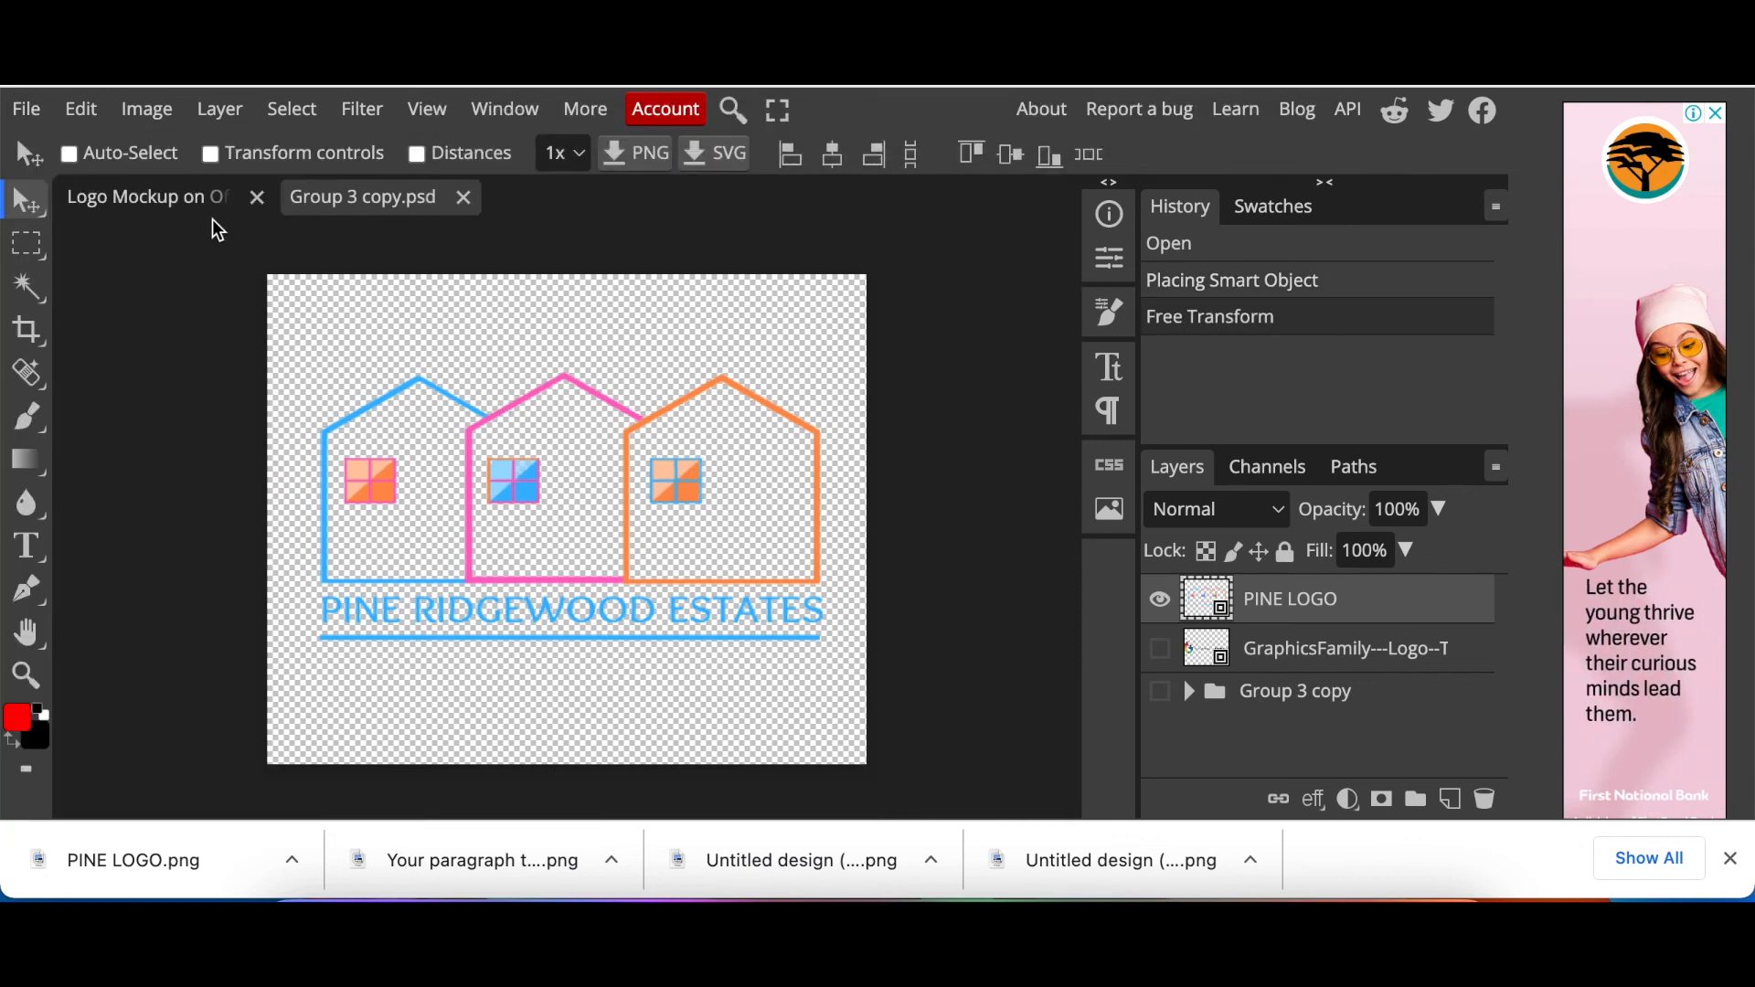
{"action": "left_click", "coordinate": [168, 196]}
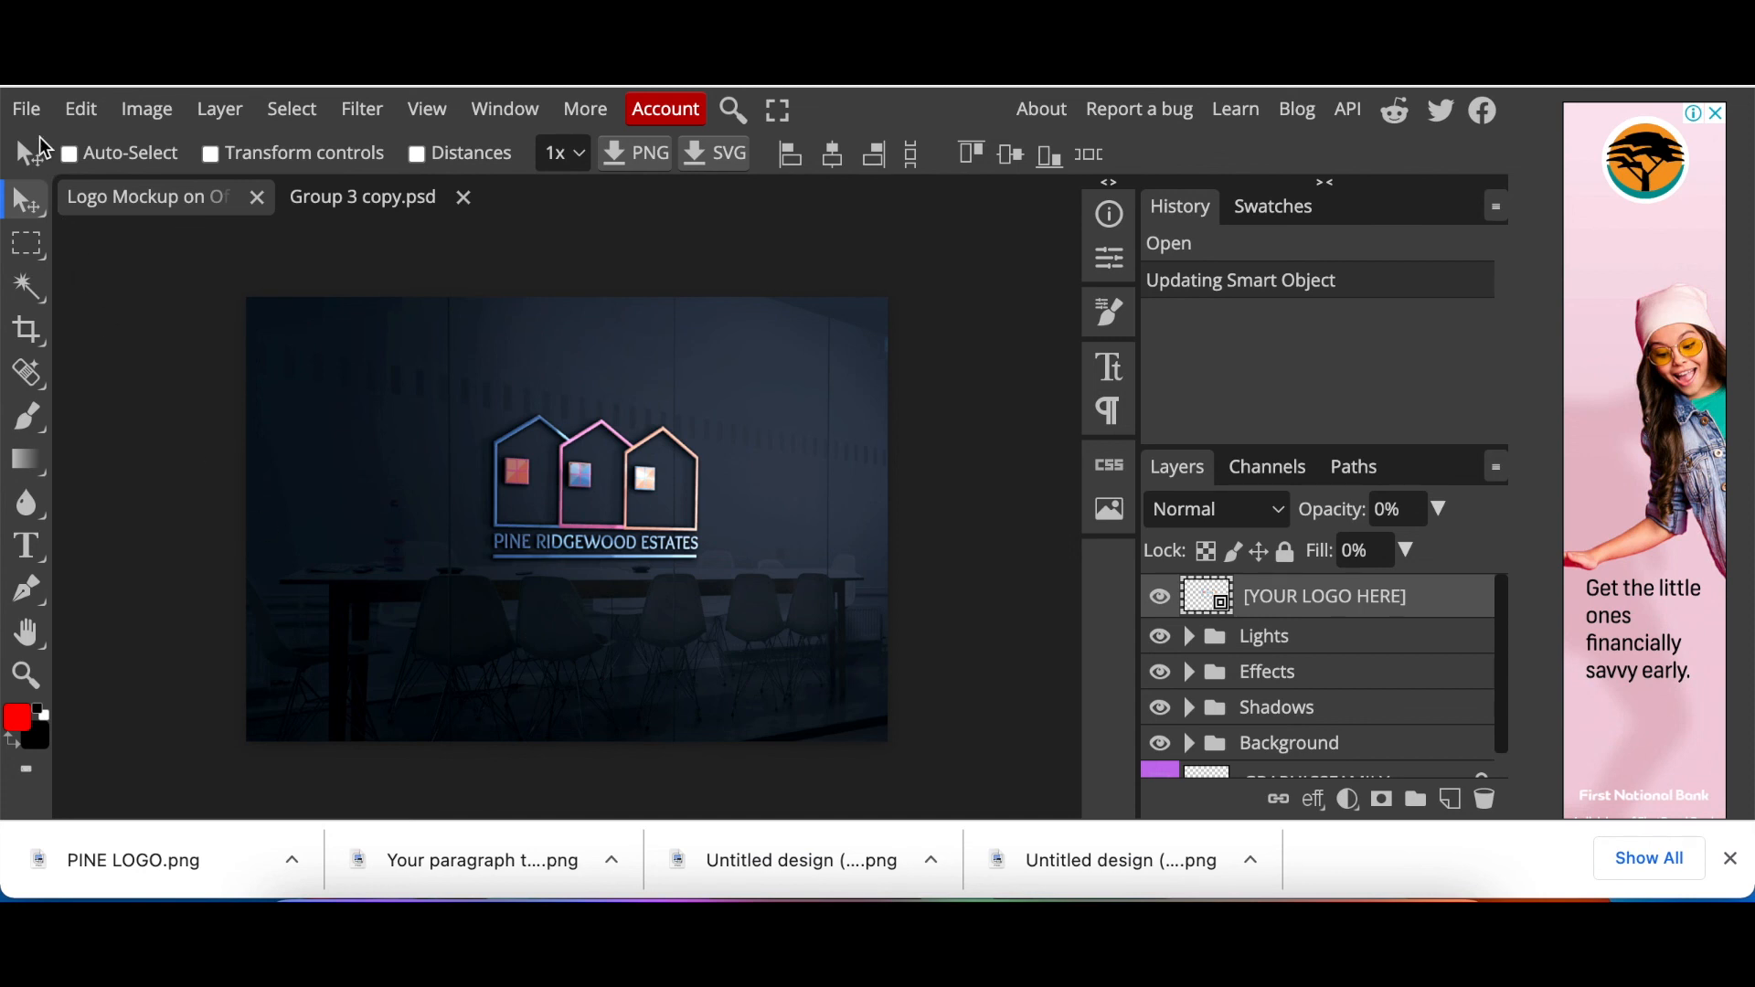
Step: Open the export format choices for the finished office glass mockup
{"action": "left_click", "coordinate": [27, 109]}
{"action": "mouse_move", "coordinate": [108, 512]}
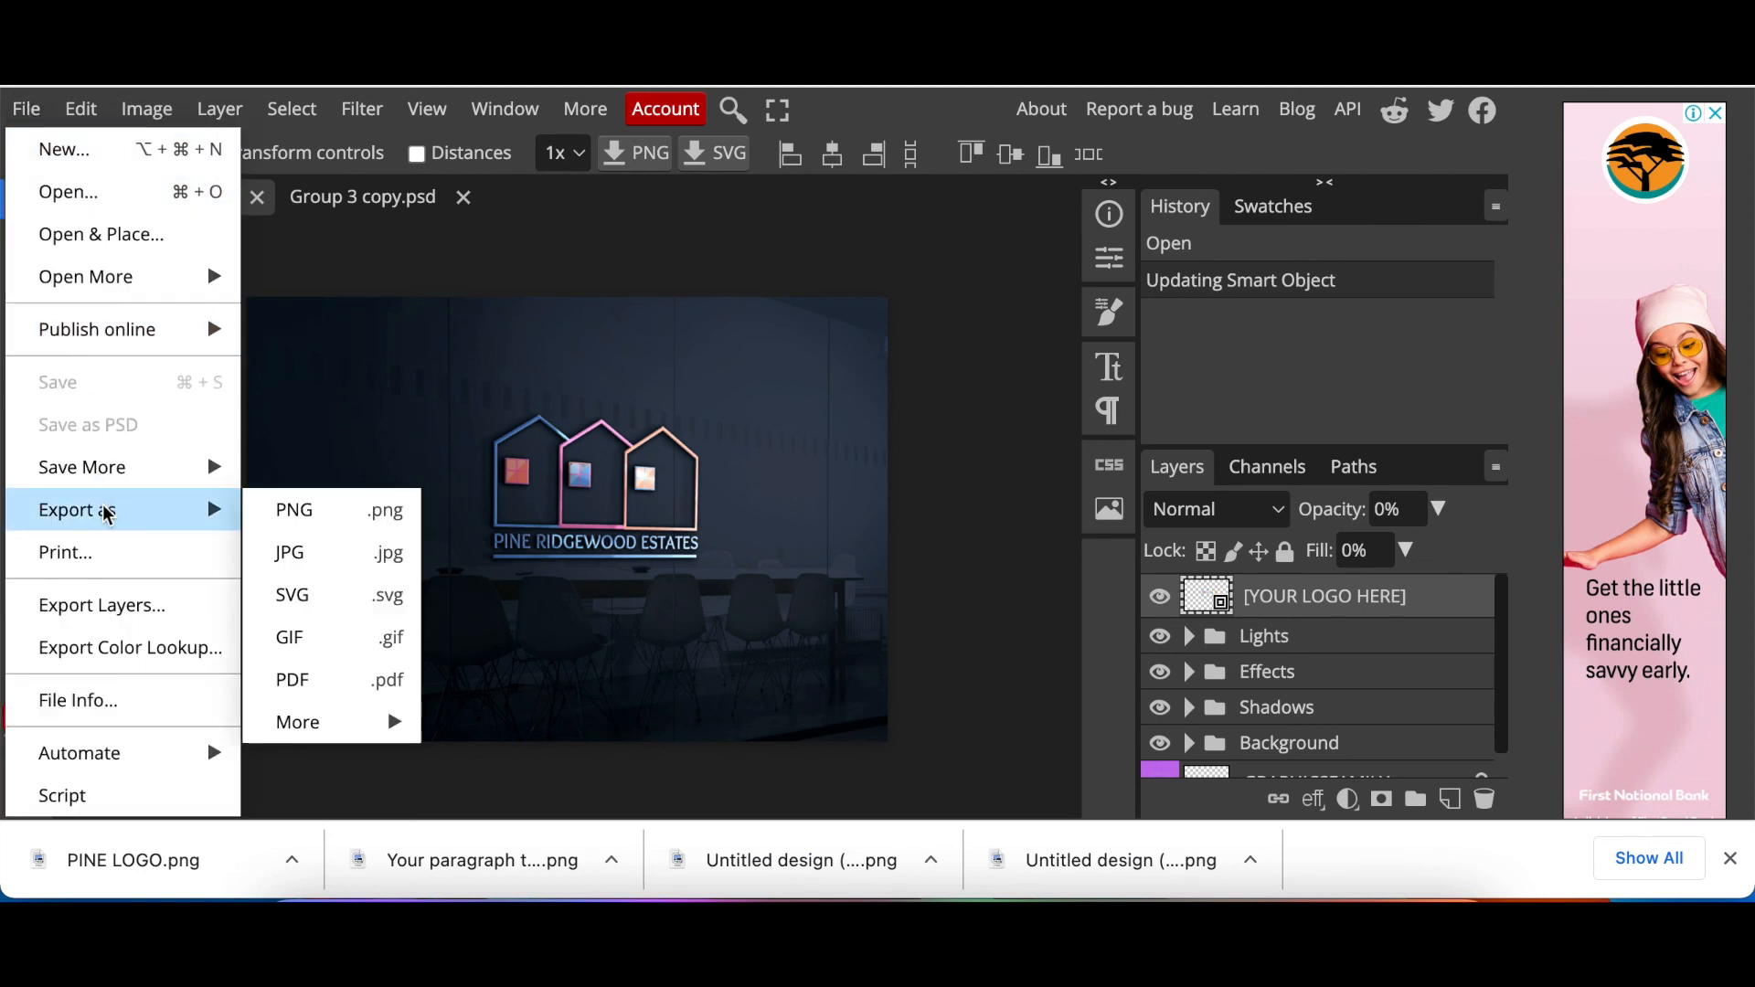